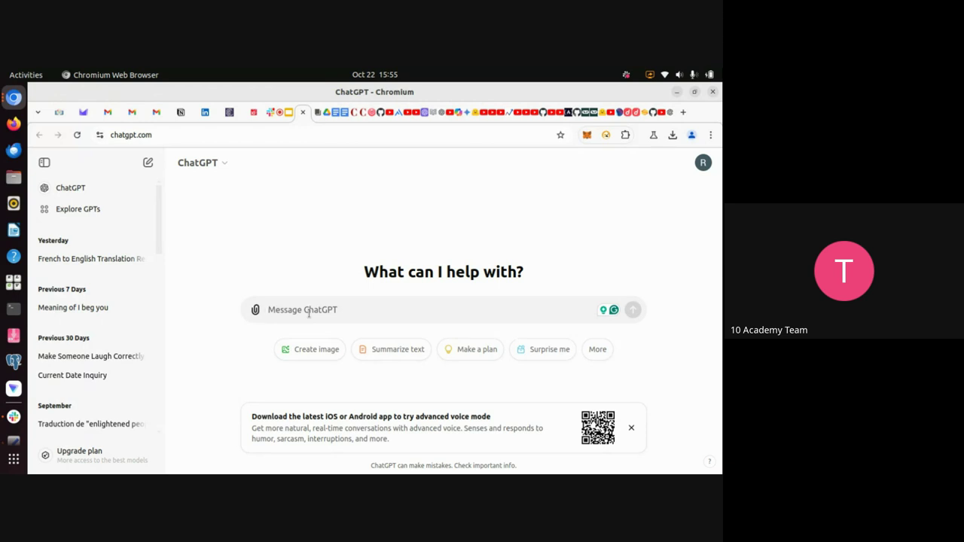
- Begin the ChatGPT prompt with "Hello, please generate a"
type("Hello")
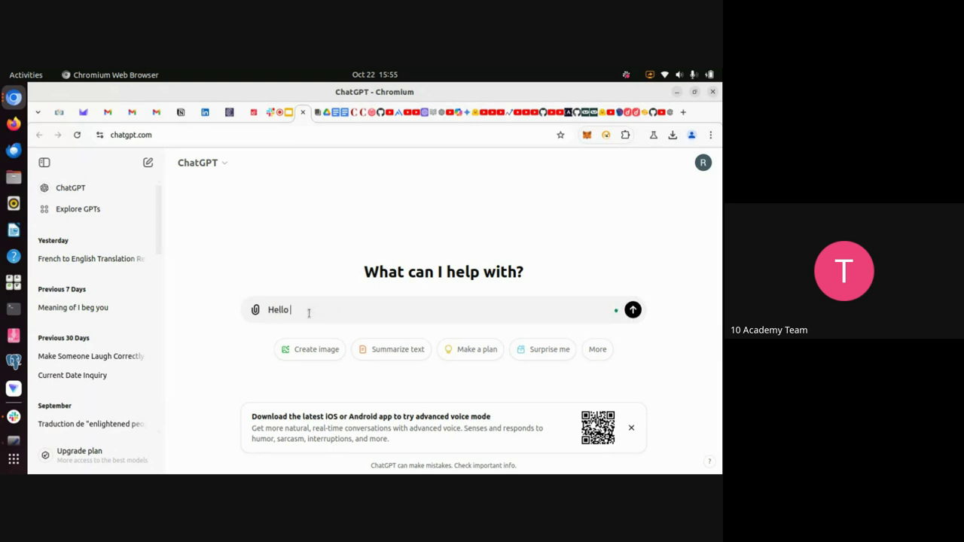
type(", I would")
type(" l")
key("BackSpace")
key("BackSpace")
key("BackSpace")
key("BackSpace")
key("BackSpace")
key("BackSpace")
key("BackSpace")
type("please generate an")
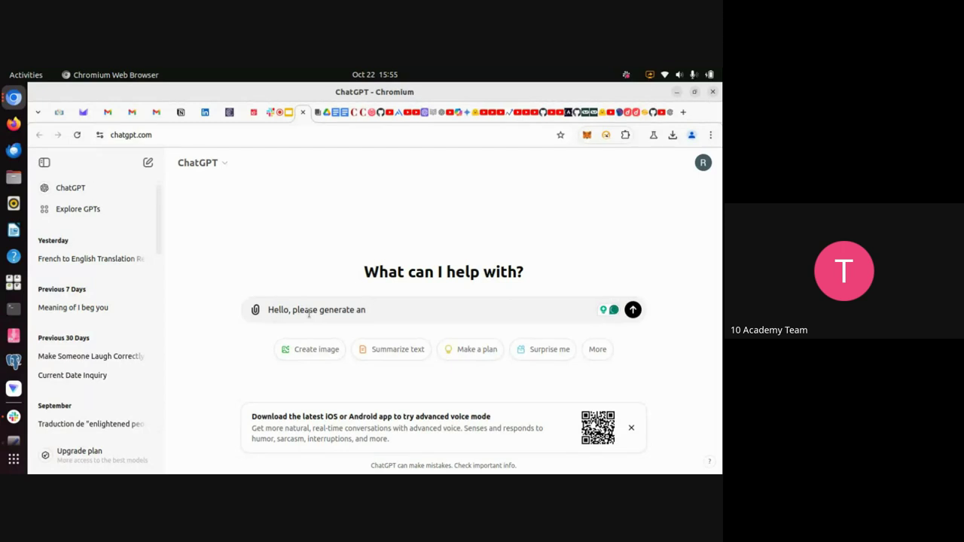
key("BackSpace")
- Continue the prompt with "speech to welcome a new comer"
type("text on")
key("BackSpace")
key("BackSpace")
key("BackSpace")
key("BackSpace")
key("BackSpace")
key("BackSpace")
key("BackSpace")
key("BackSpace")
type("speech on")
key("BackSpace")
key("BackSpace")
type("to introduce")
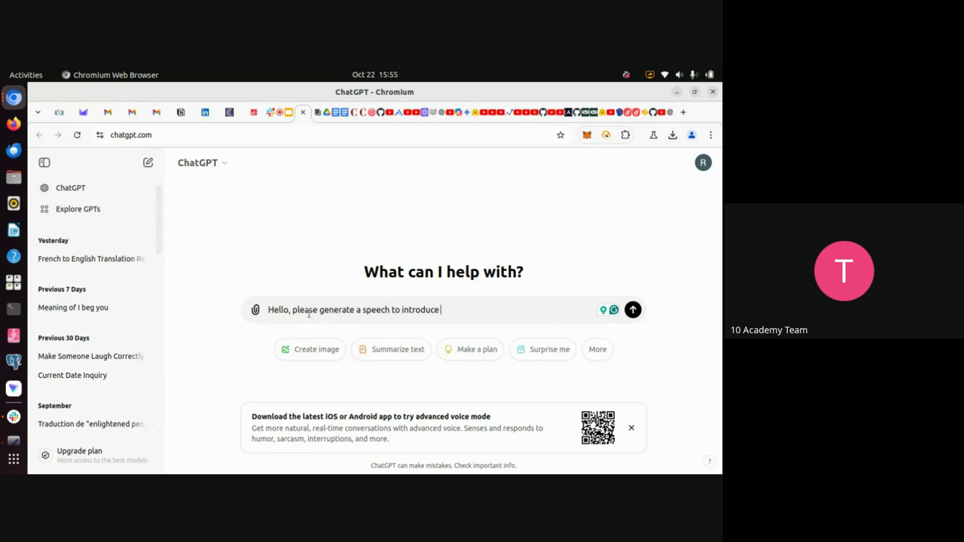
key("BackSpace")
key("BackSpace")
key("BackSpace")
key("BackSpace")
key("BackSpace")
key("BackSpace")
key("BackSpace")
key("BackSpace")
key("BackSpace")
key("BackSpace")
type("welcome a new con")
key("BackSpace")
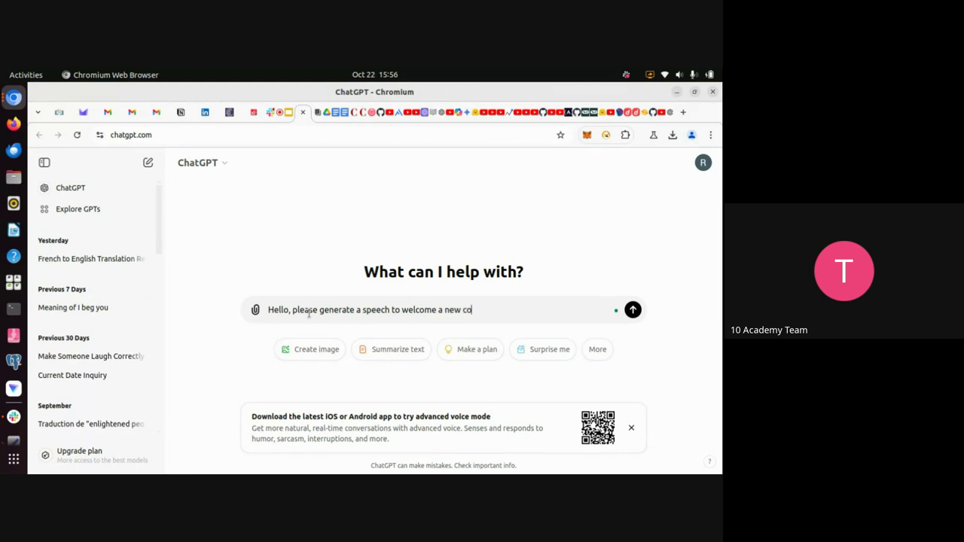
type("mer")
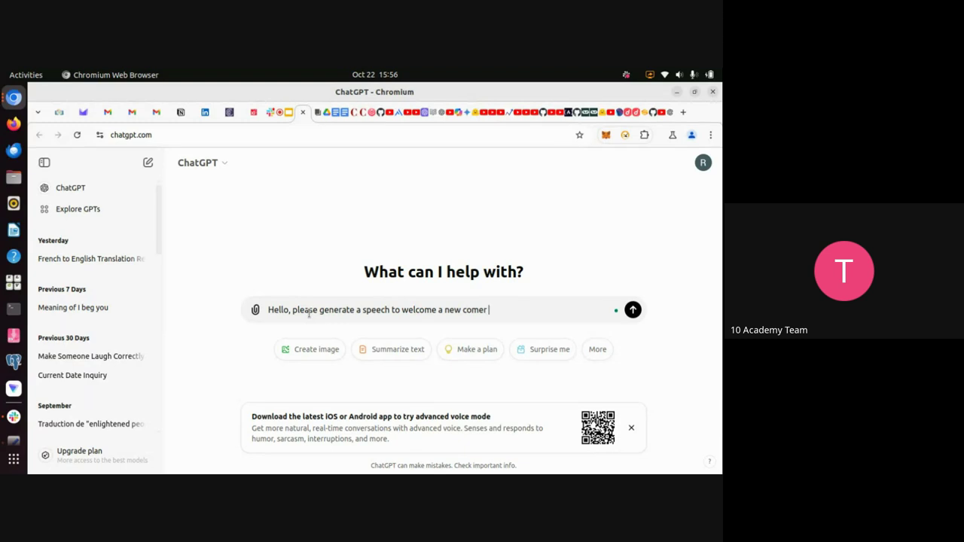
- Complete the prompt with "trainee in one paragraph" and send it to ChatGPT
type(" trainee")
type(".")
key("BackSpace")
type("in pal")
key("BackSpace")
key("BackSpace")
key("BackSpace")
type("one paraph")
key("BackSpace")
key("BackSpace")
type("graph")
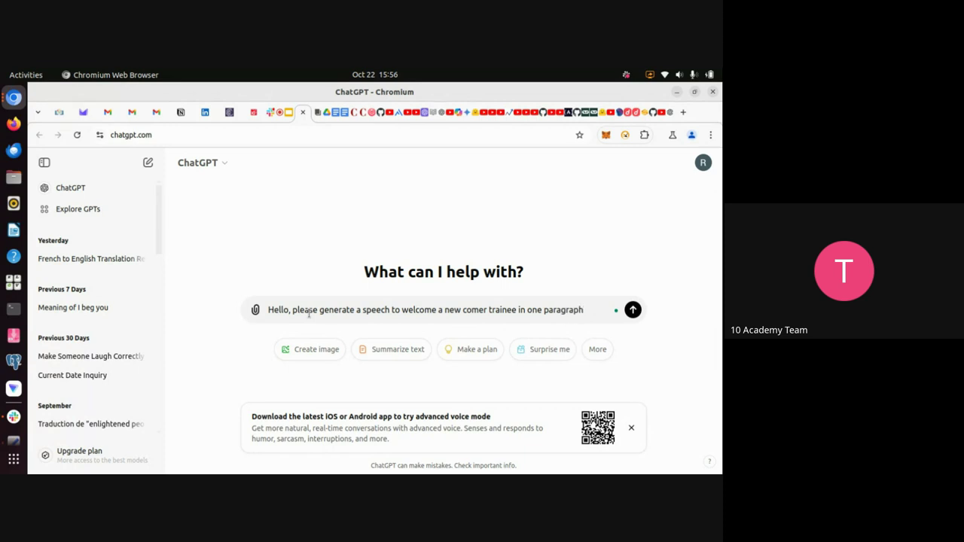
key("Return")
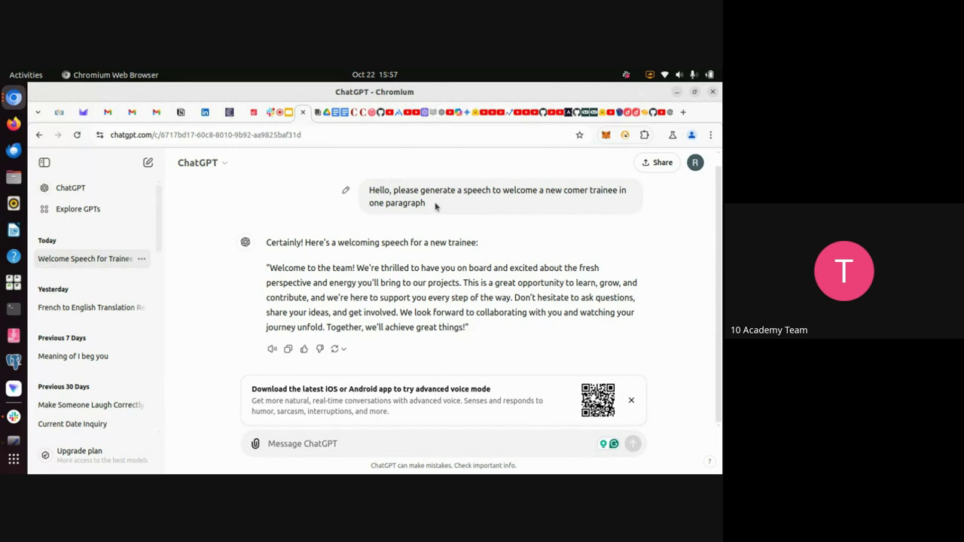
- Switch to the Google Slides presentation at the "How to use Generative AI ?" slide
left_click(280, 118)
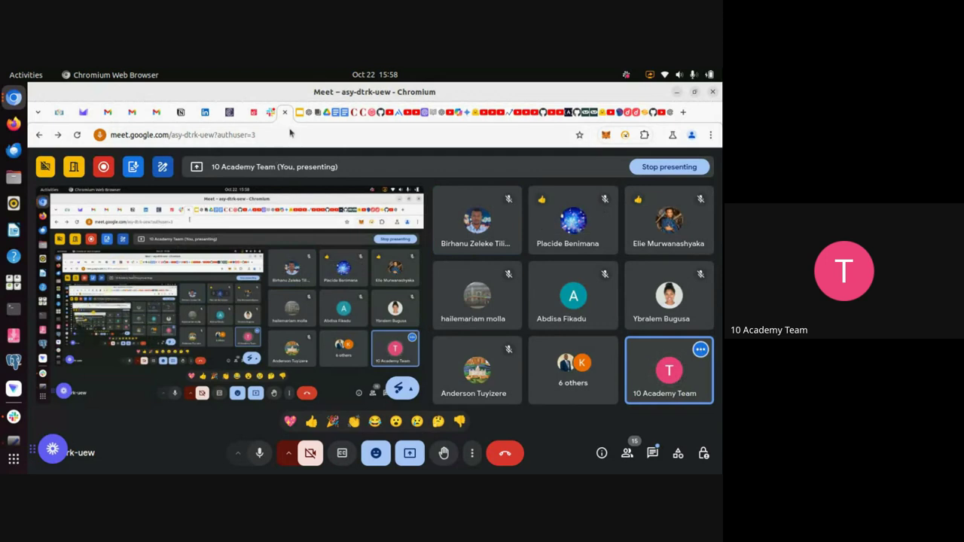
left_click(298, 121)
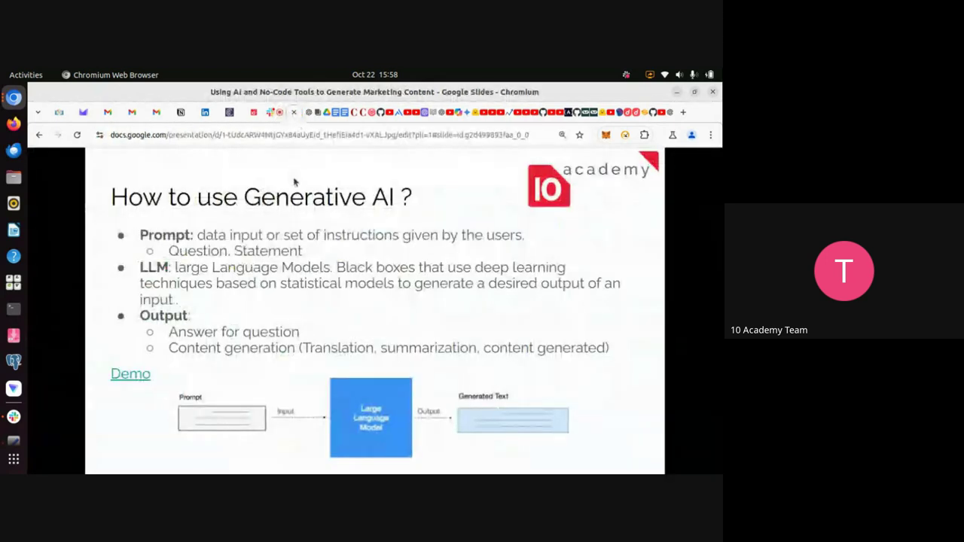
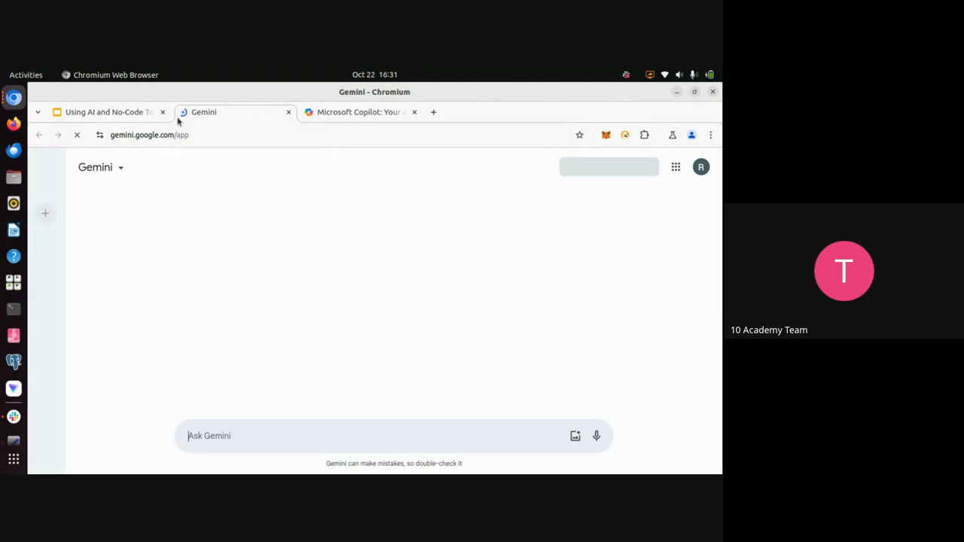
- Return to the Google Slides presentation, go back to the Visual Content Creation prompts slide and exit the full-screen show
left_click(131, 114)
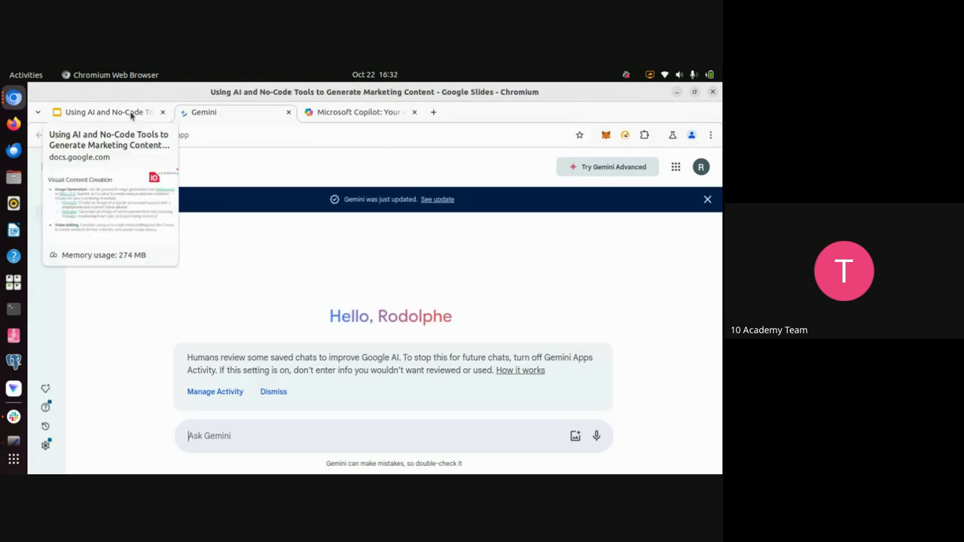
left_click(258, 324)
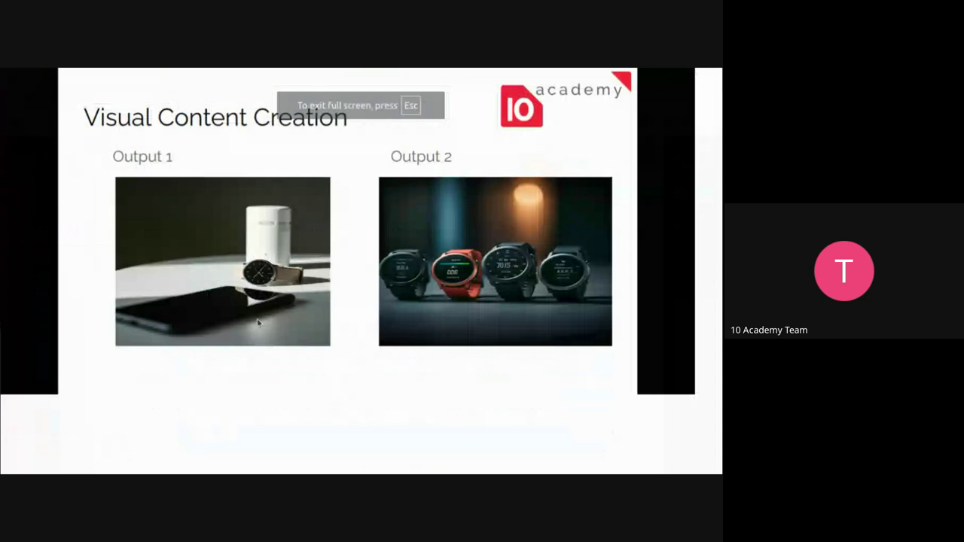
key("Left")
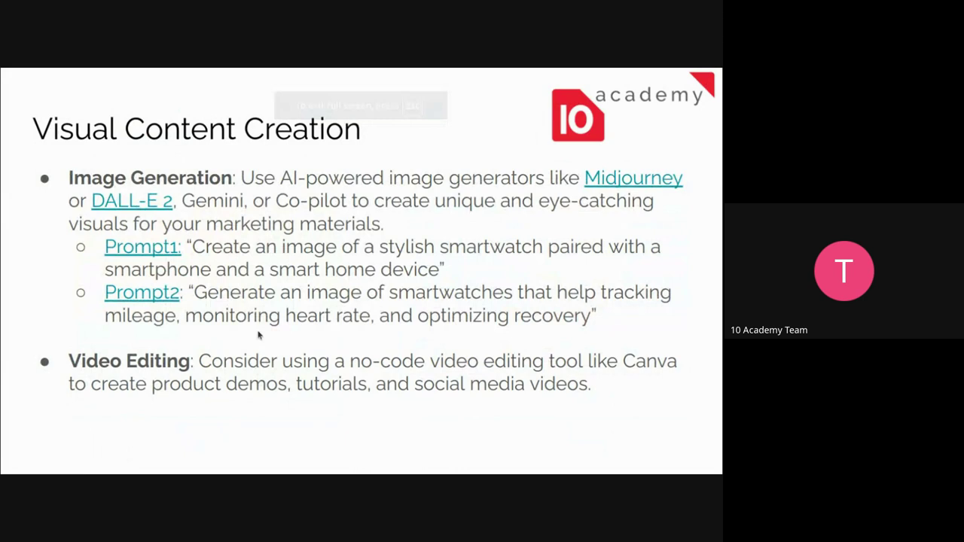
key("Escape")
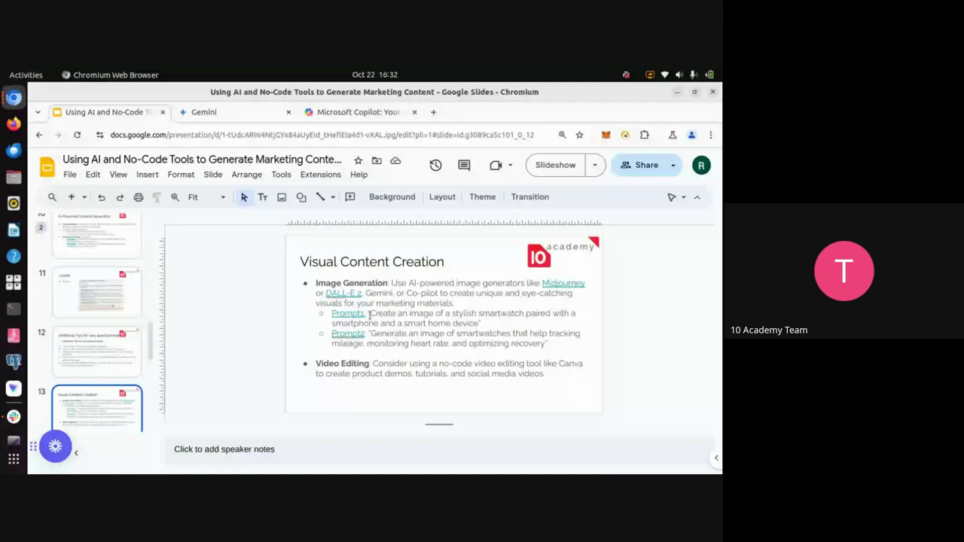
- Copy Prompt1's text from the slide and submit it in Gemini: "Create an image of a stylish smartwatch paired with a smartphone and a smart home device"
left_click_drag(370, 316, 473, 323)
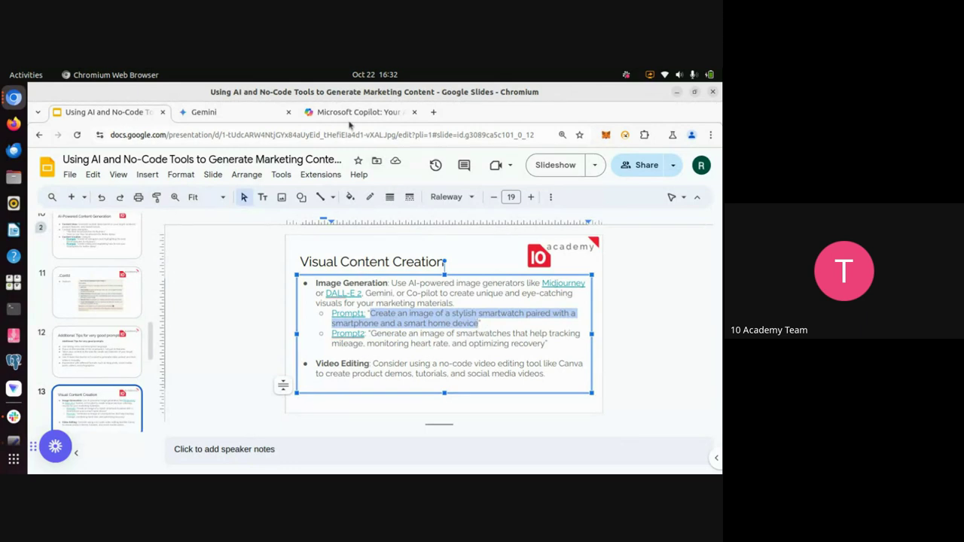
left_click(343, 115)
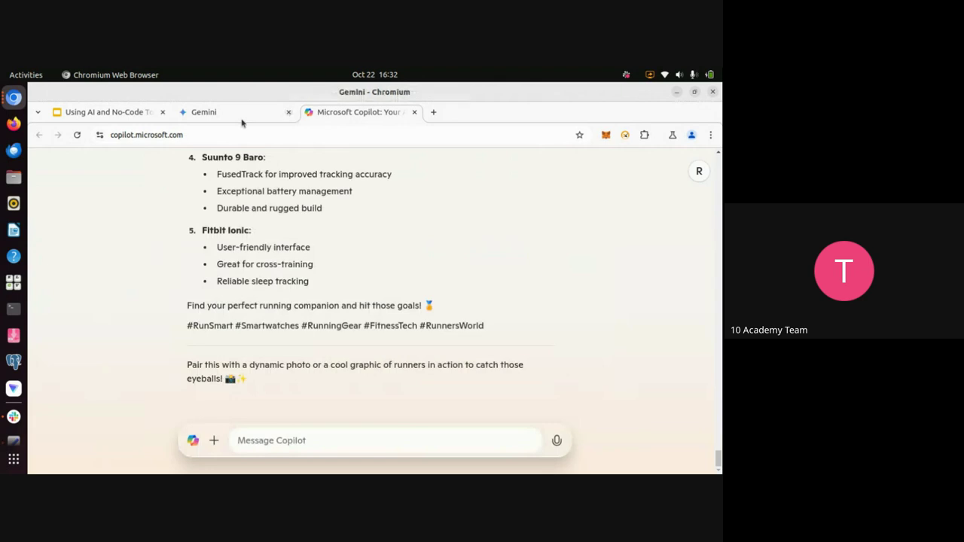
left_click(241, 114)
left_click(260, 435)
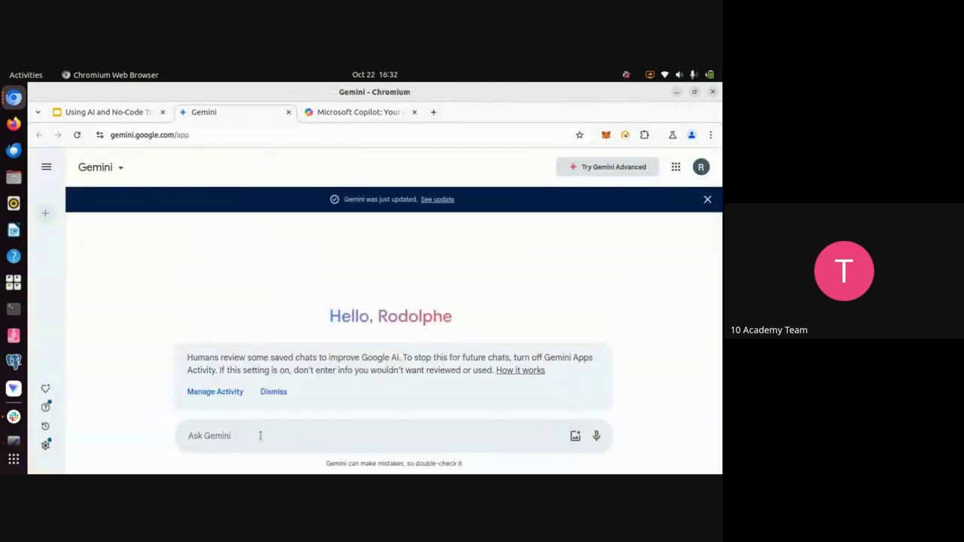
type("Create an image of a stylish smartwatch paired with a smartphone and a smart home device")
key("Return")
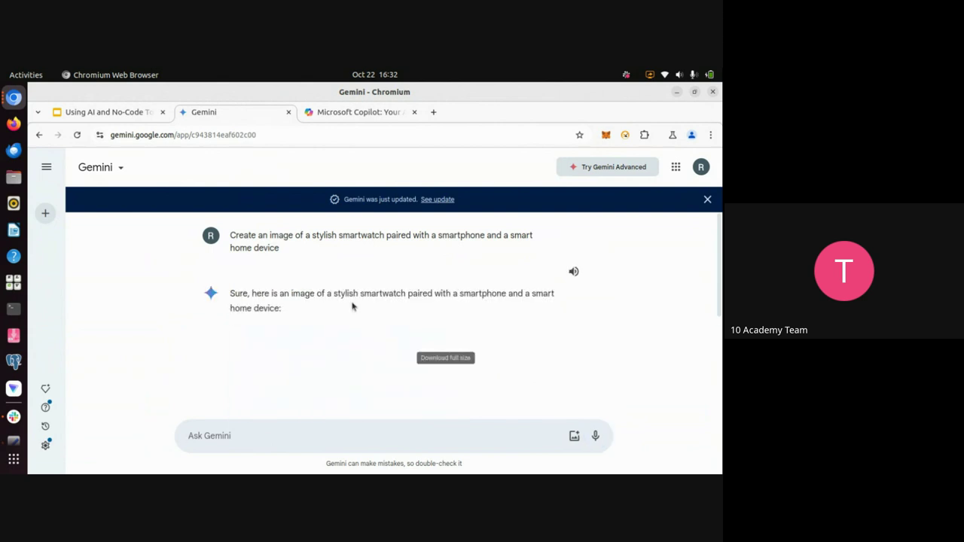
- Copy Prompt2's text about smartwatches tracking mileage, monitoring heart rate and optimizing recovery from the Google Slides presentation
left_click(119, 113)
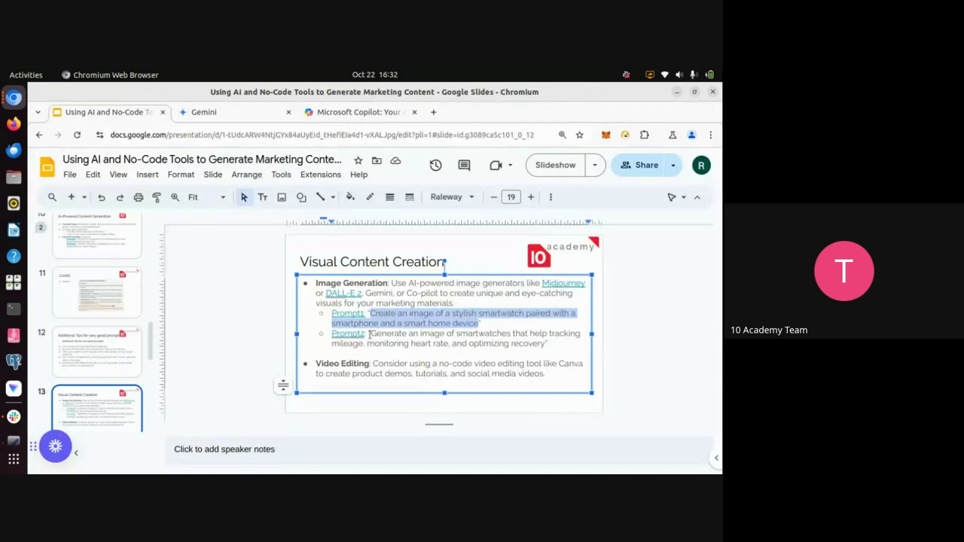
left_click_drag(369, 333, 540, 348)
key("ctrl+c")
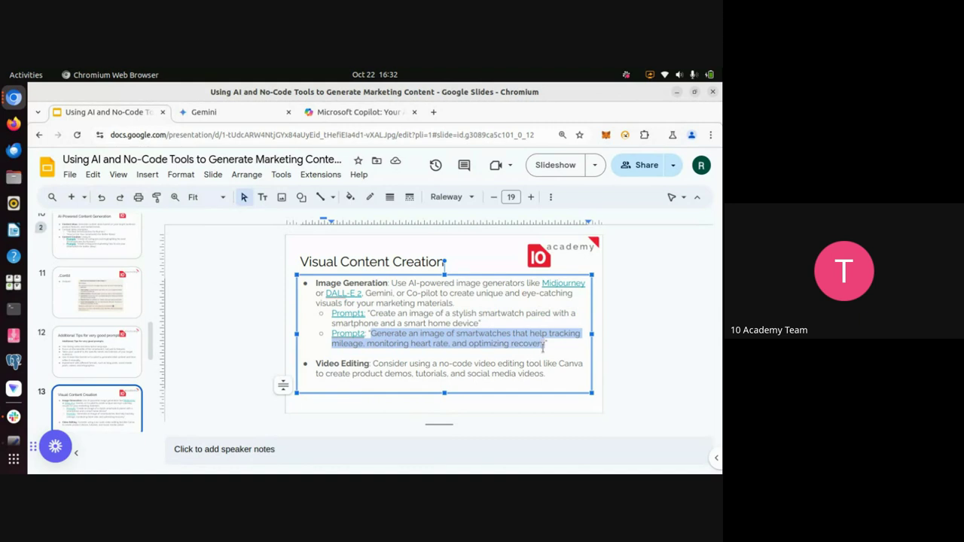
- Switch to the Gemini window containing the smartwatch image conversation
left_click(231, 117)
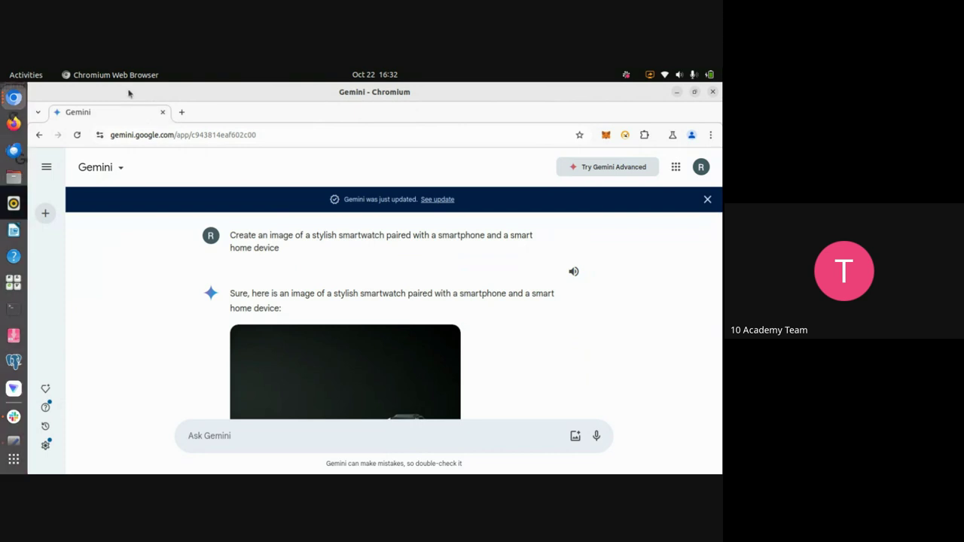
key("super+h")
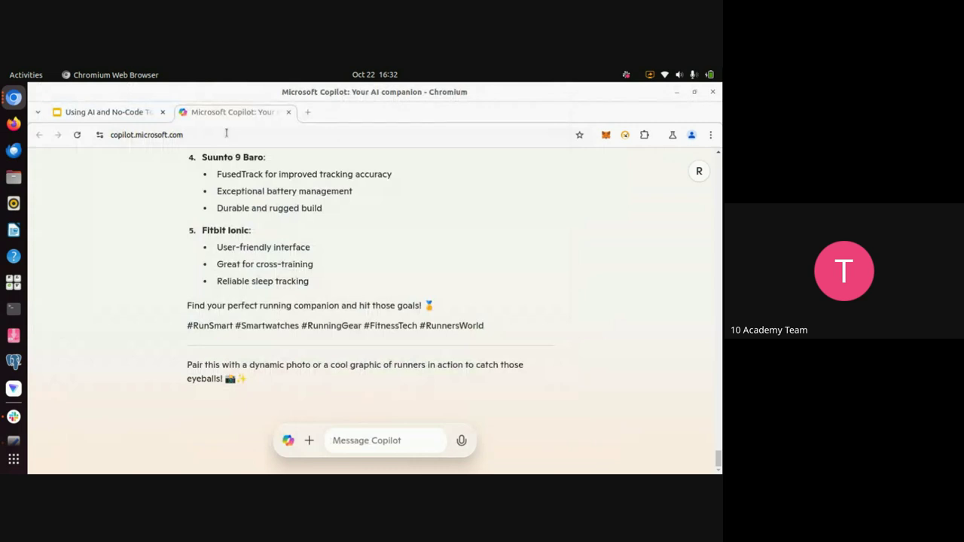
left_click(137, 118)
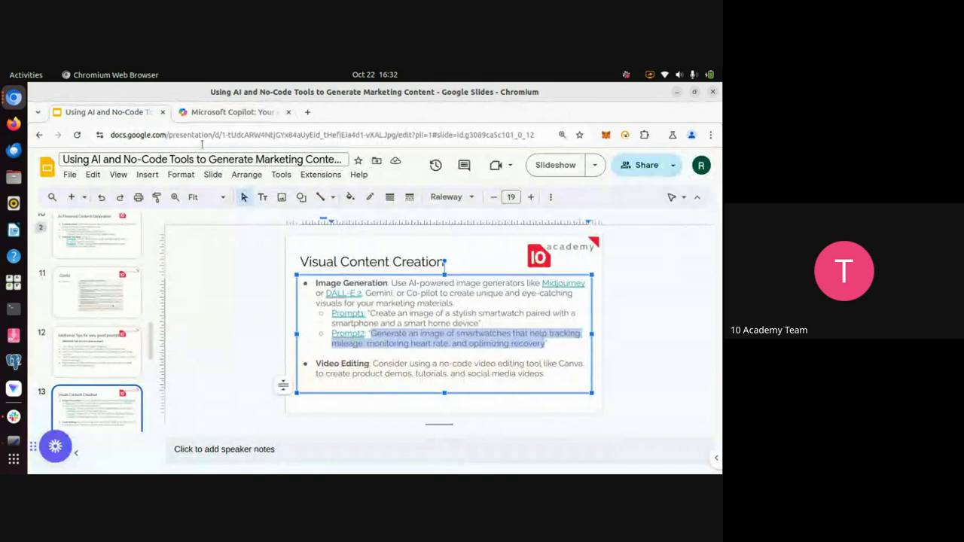
left_click(211, 113)
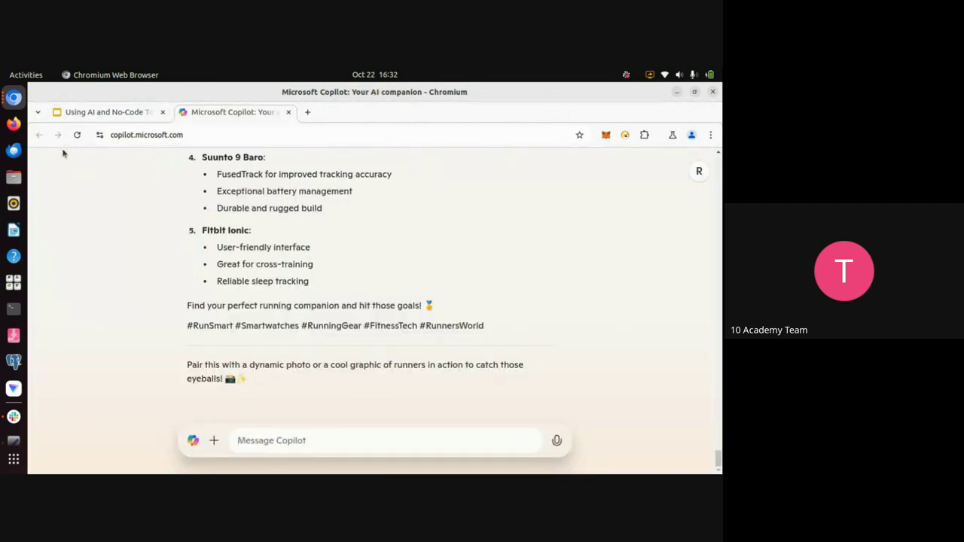
left_click(19, 107)
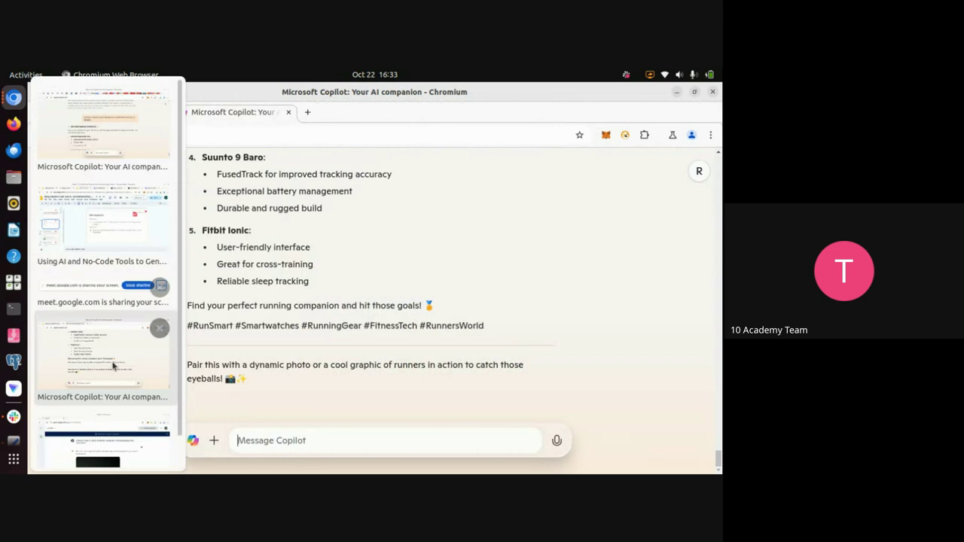
scroll(105, 352, "down", 1)
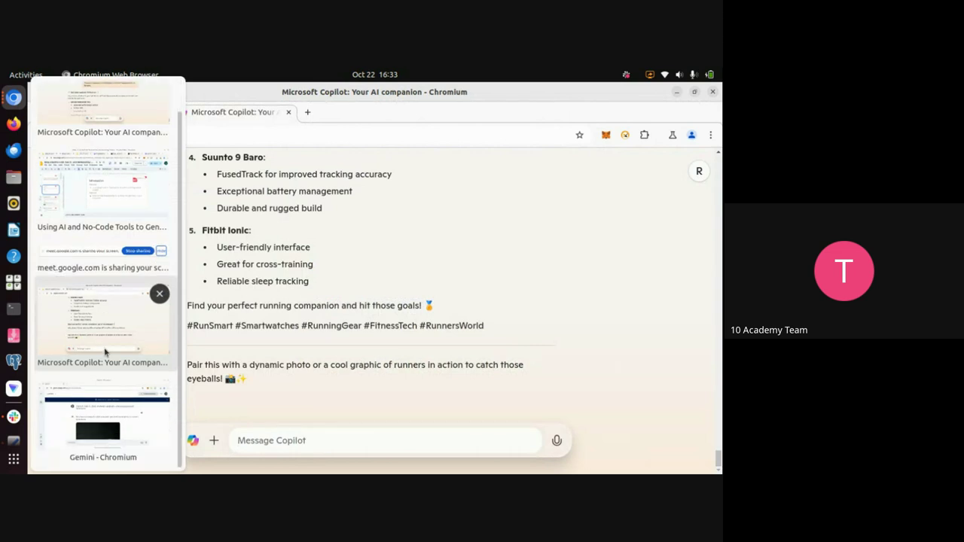
left_click(122, 431)
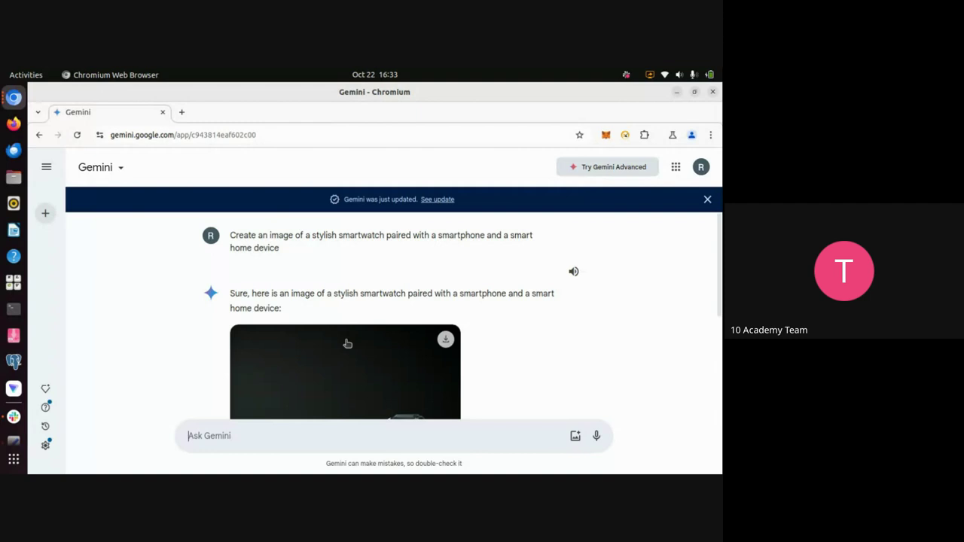
- Examine the generated image of the smartwatch, smartphone and smart home device in Gemini's reply
scroll(347, 343, "down", 3)
scroll(347, 343, "up", 1)
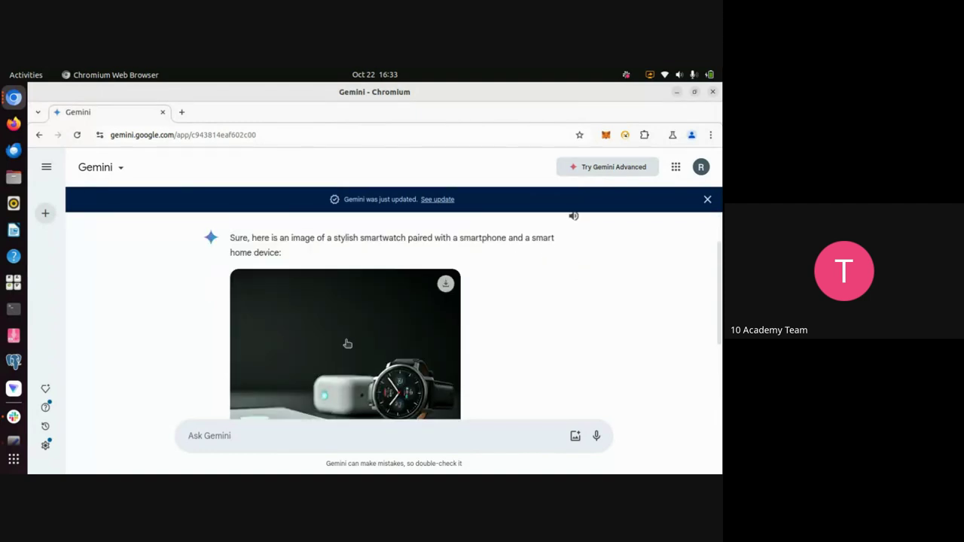
scroll(348, 343, "down", 2)
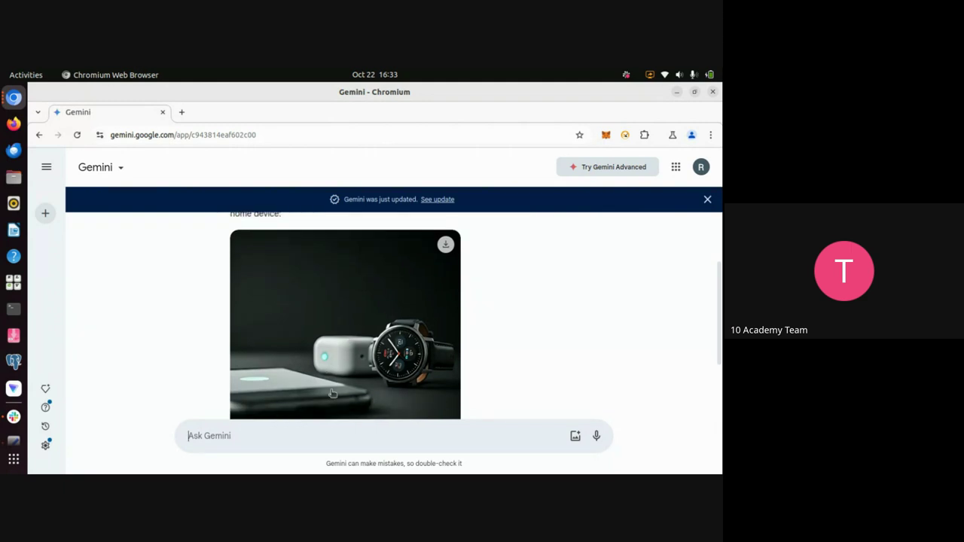
scroll(325, 387, "down", 1)
scroll(324, 388, "up", 1)
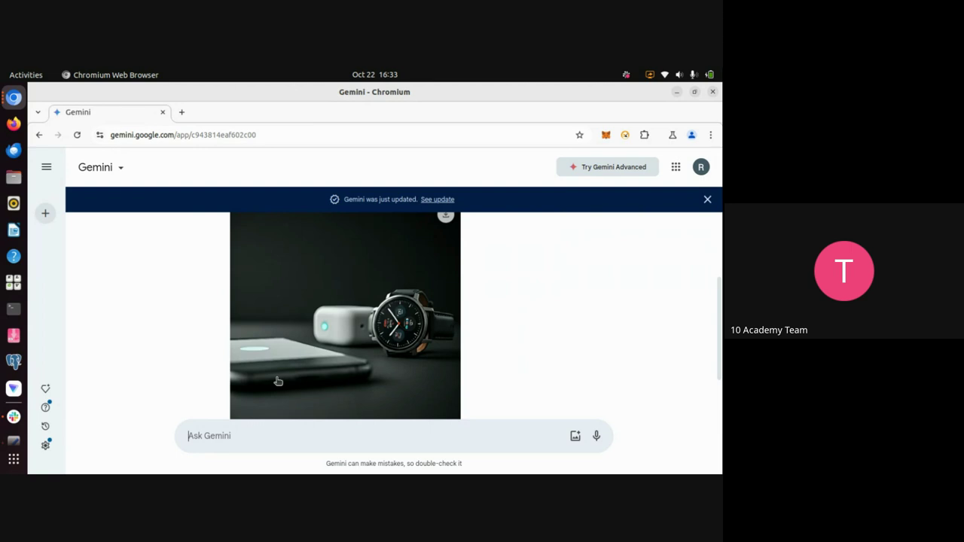
scroll(324, 316, "up", 1)
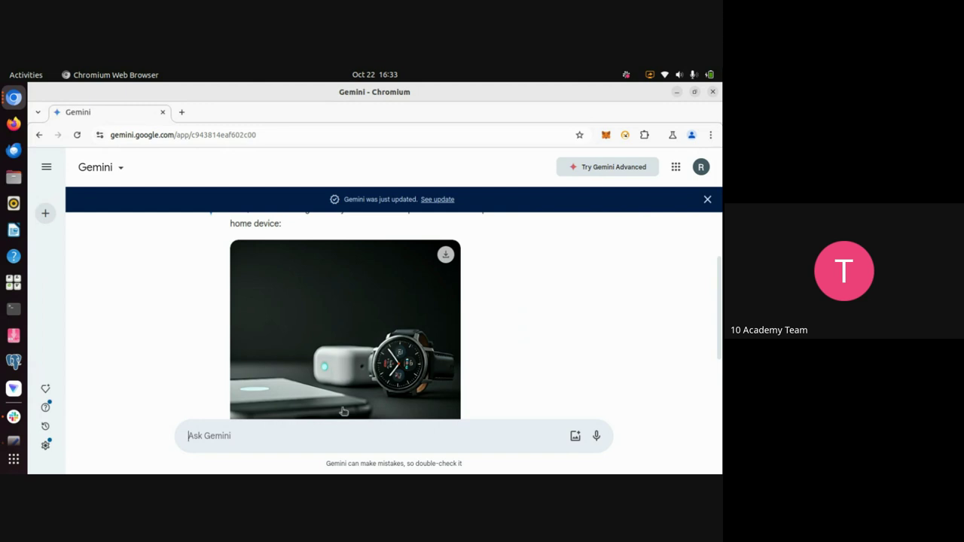
scroll(342, 380, "down", 1)
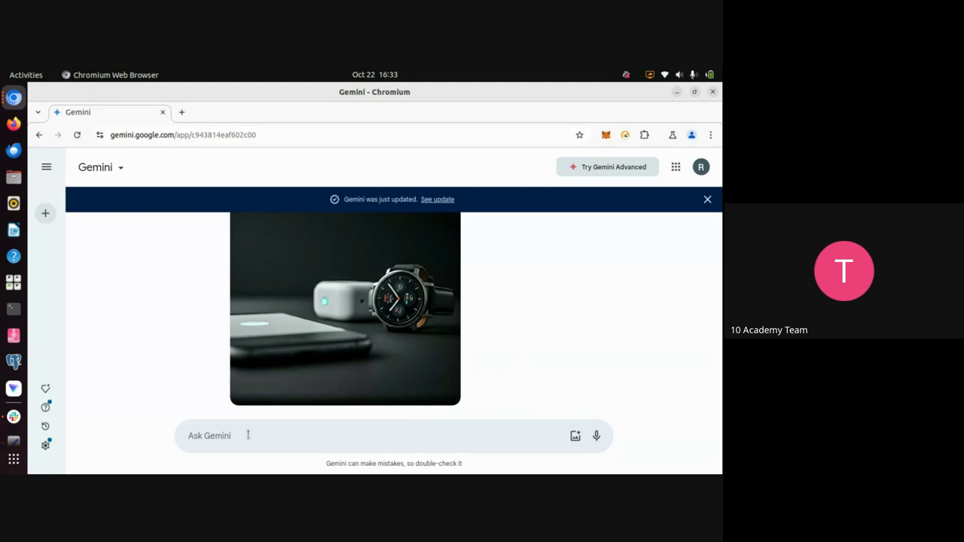
- Send Gemini "Generate an image of smartwatches that help tracking mileage, monitoring heart rate, and optimizing recovery" and leave its window after viewing the reply
key("ctrl+v")
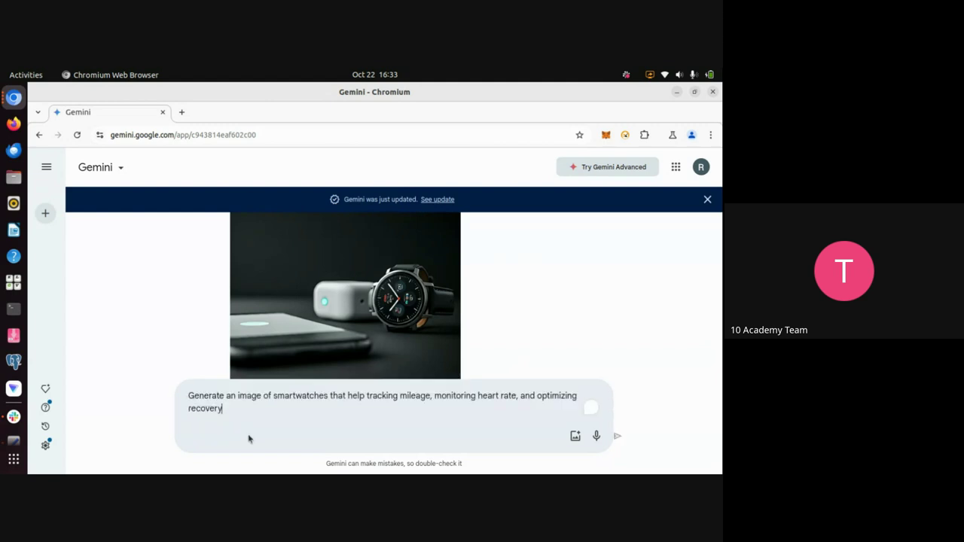
key("Return")
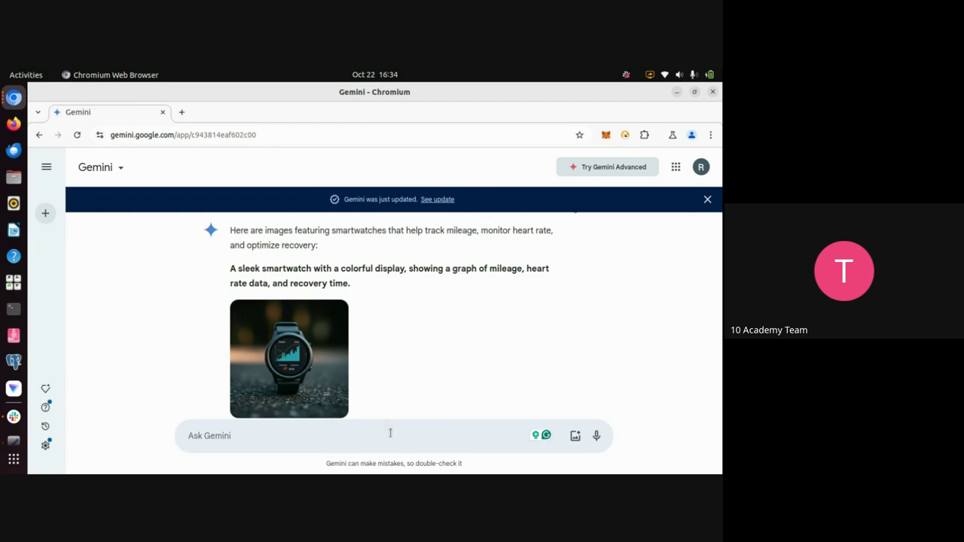
mouse_move(293, 404)
key("ctrl+w")
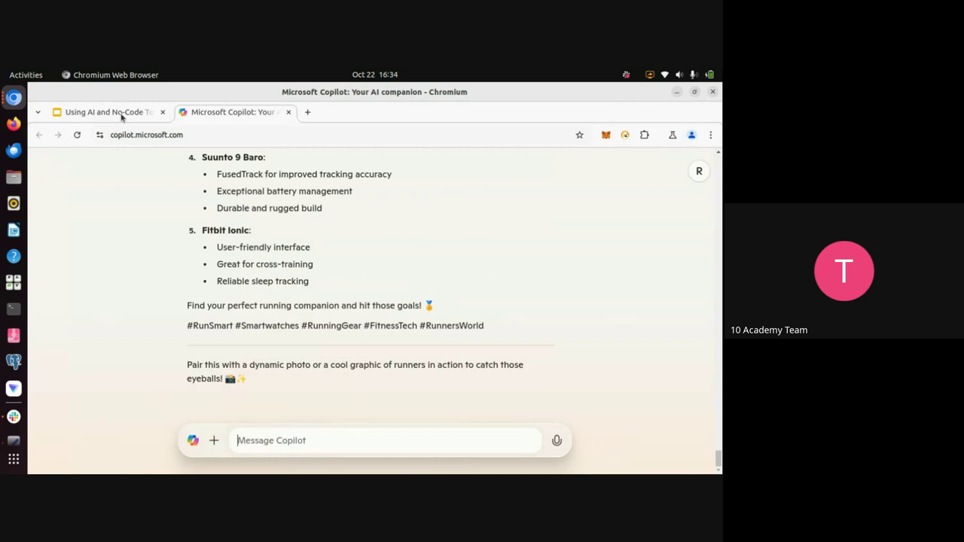
- Present the Google Slides deck full screen and open the Canva link on the "Assemble AI and Canva" slide
left_click(112, 112)
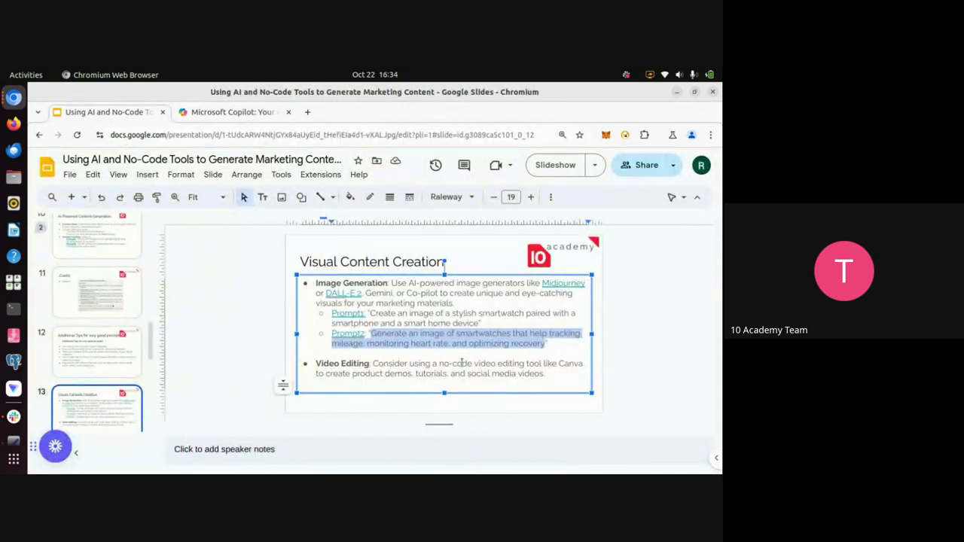
left_click(553, 167)
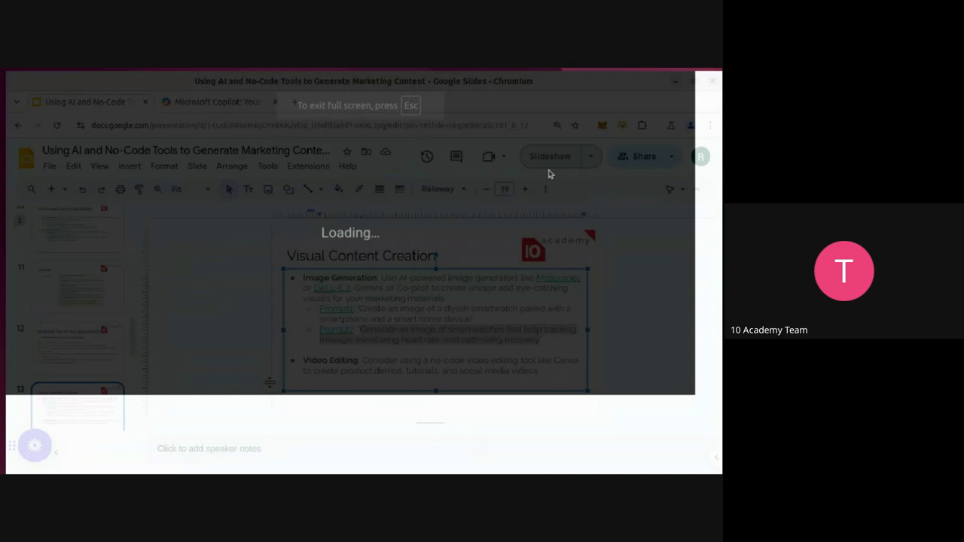
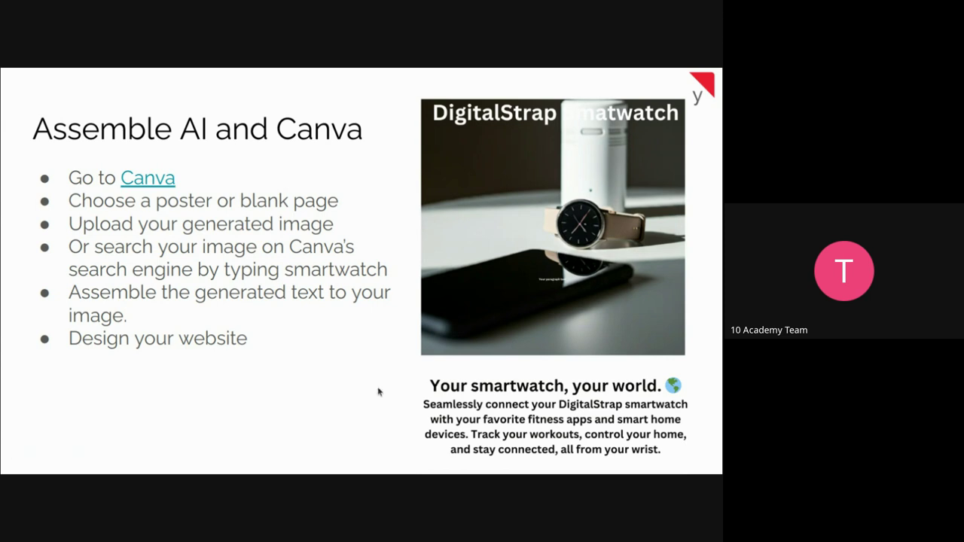
left_click(154, 186)
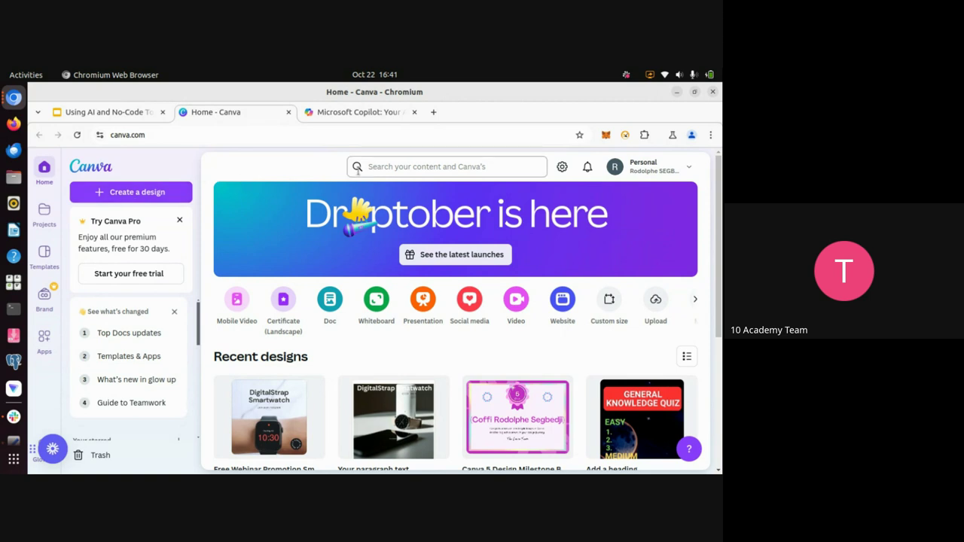
- Search Canva's content for "smartwatch website"
left_click(411, 168)
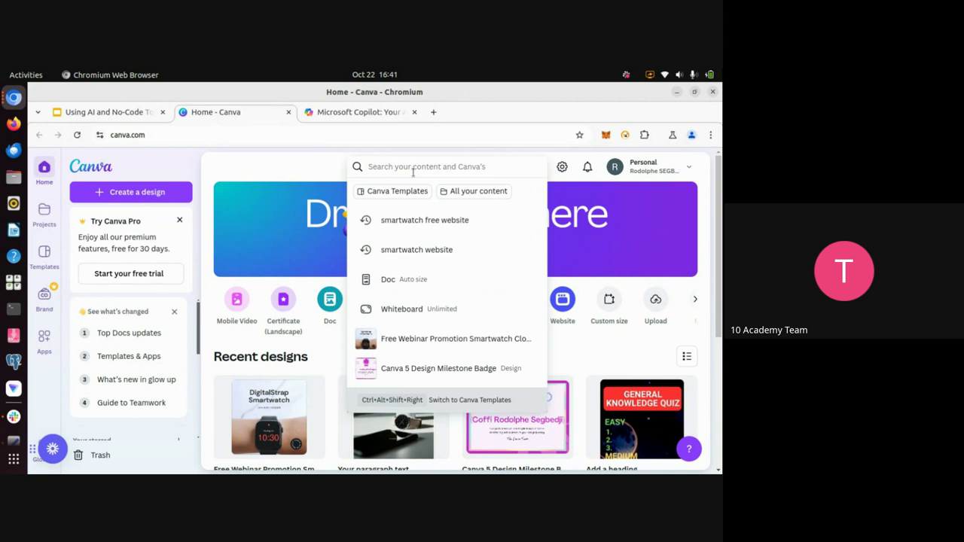
type("smar")
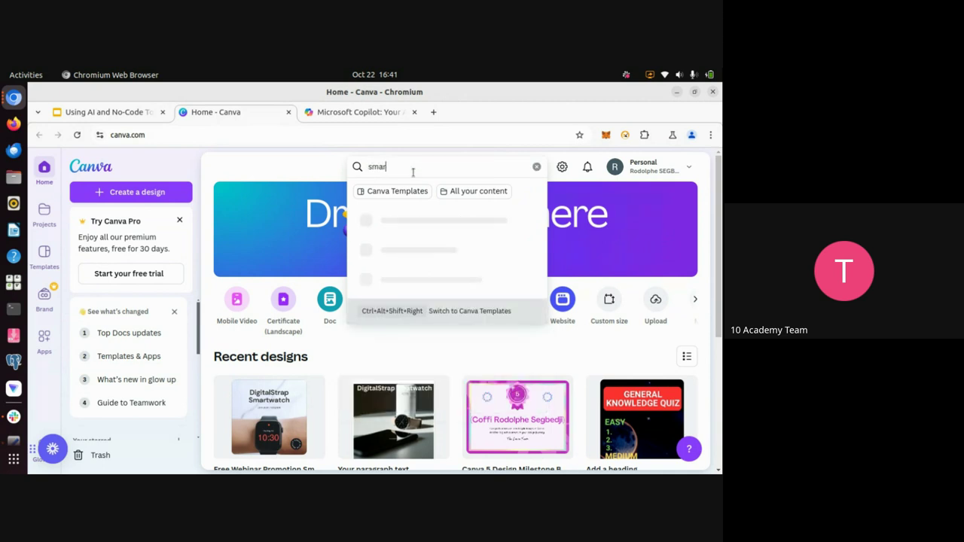
type("twatch")
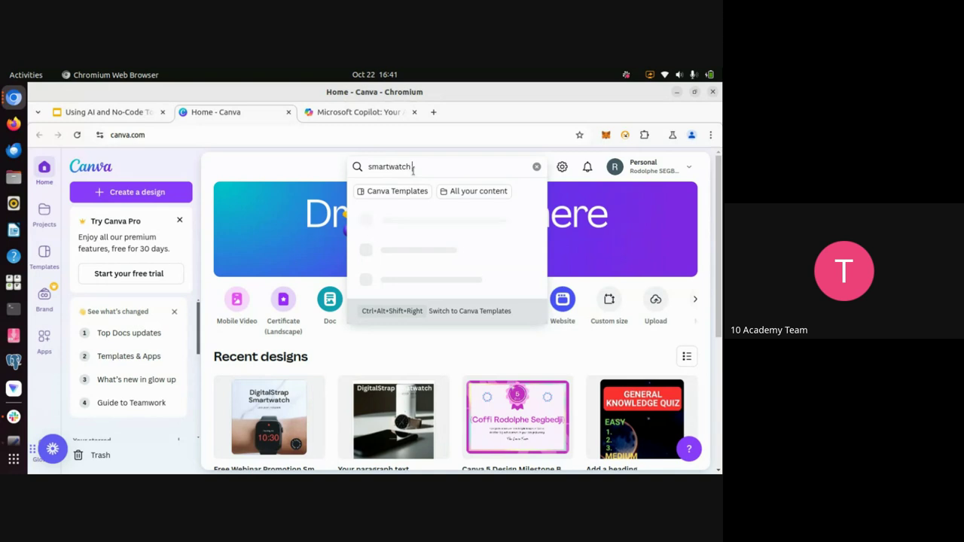
type(" we")
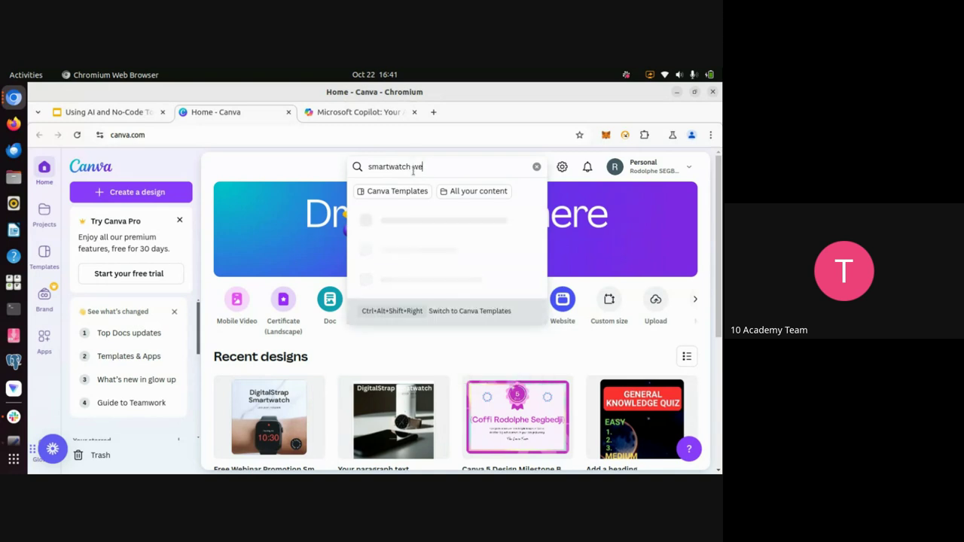
type("bsite")
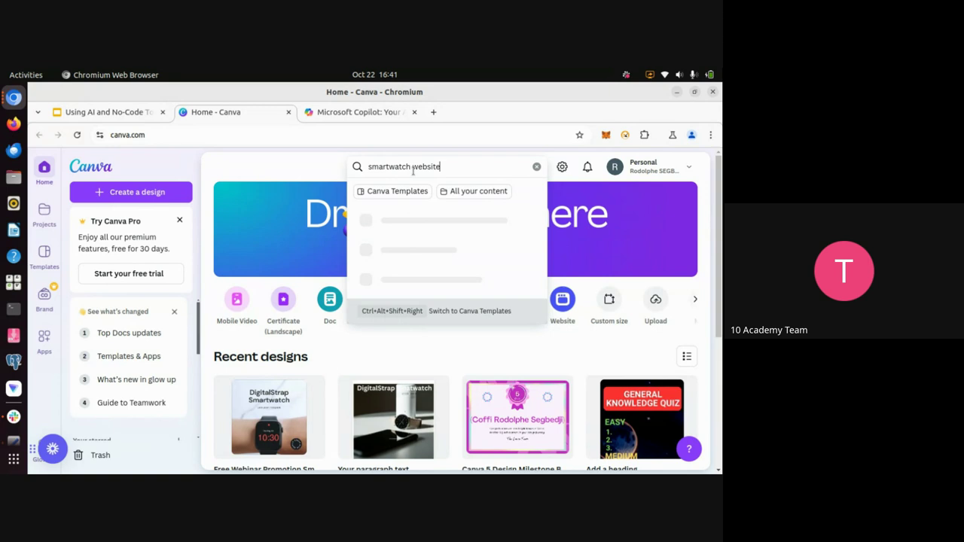
key("Return")
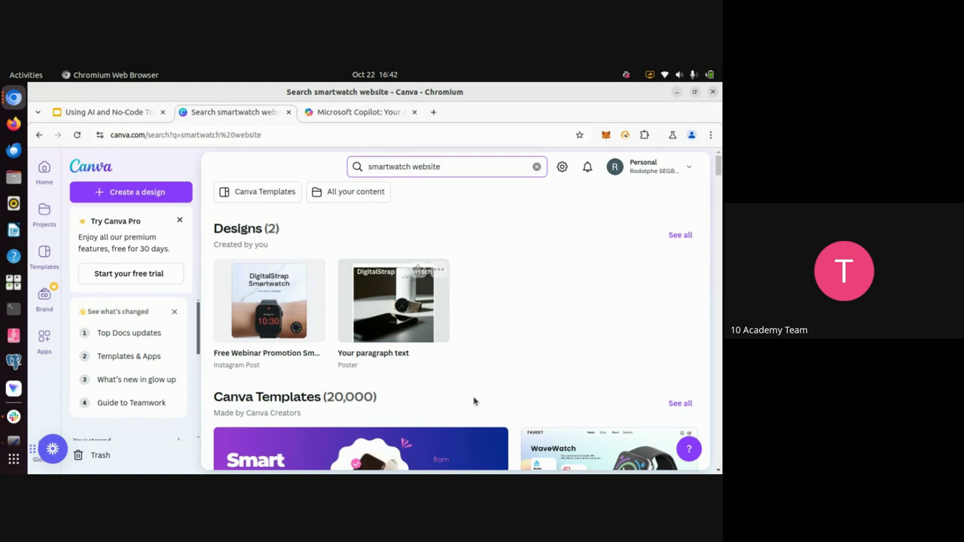
- Look through the smartwatch website results, comparing the existing designs with the templates by Canva creators
scroll(504, 408, "down", 1)
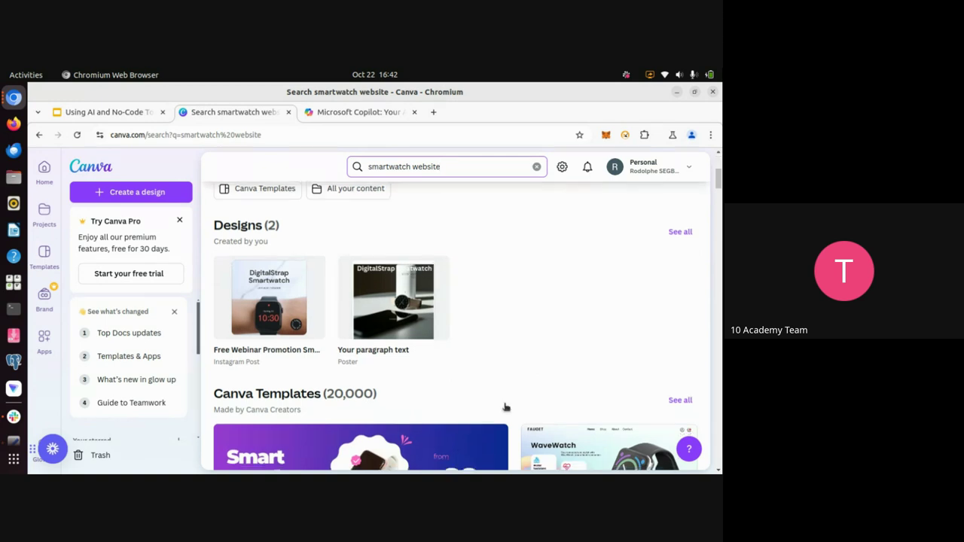
scroll(505, 407, "down", 4)
scroll(504, 407, "up", 3)
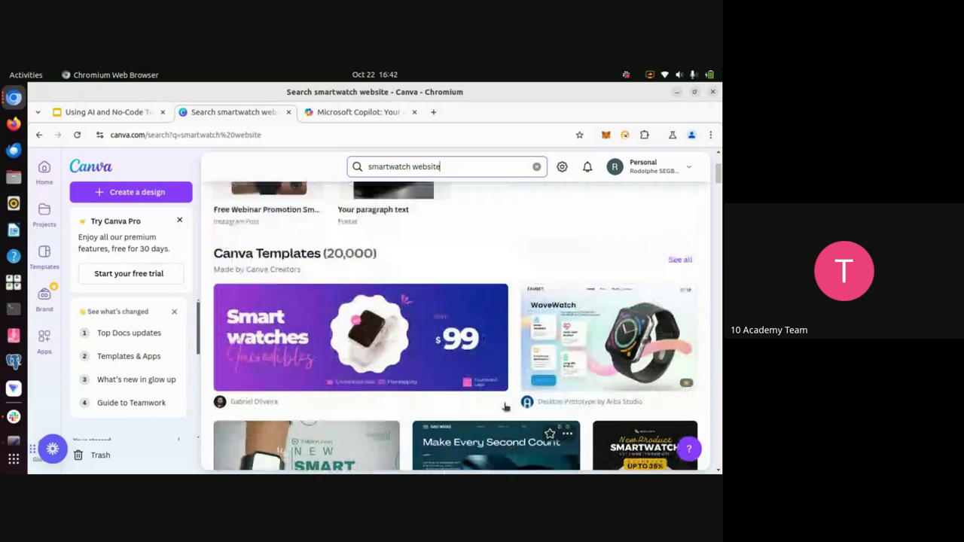
scroll(505, 408, "up", 2)
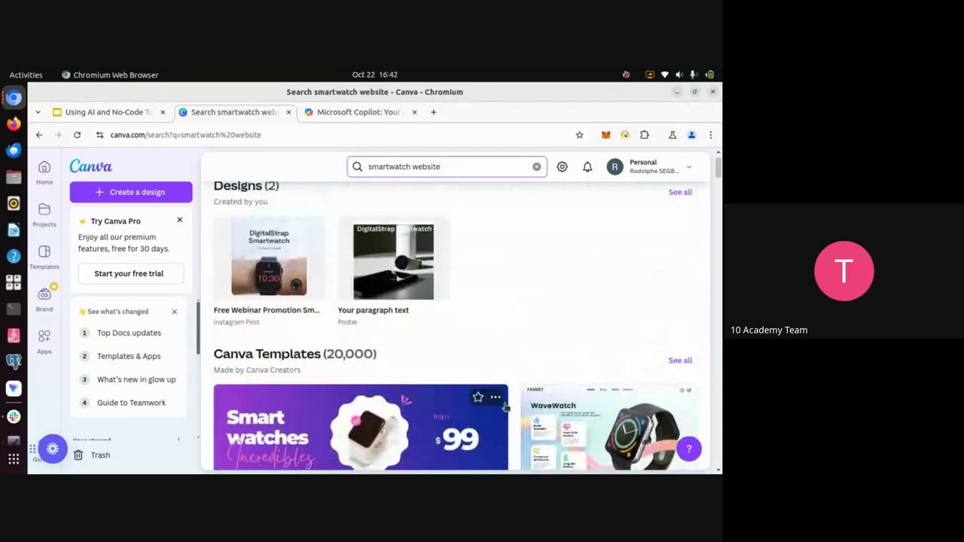
scroll(505, 408, "down", 3)
scroll(505, 408, "down", 1)
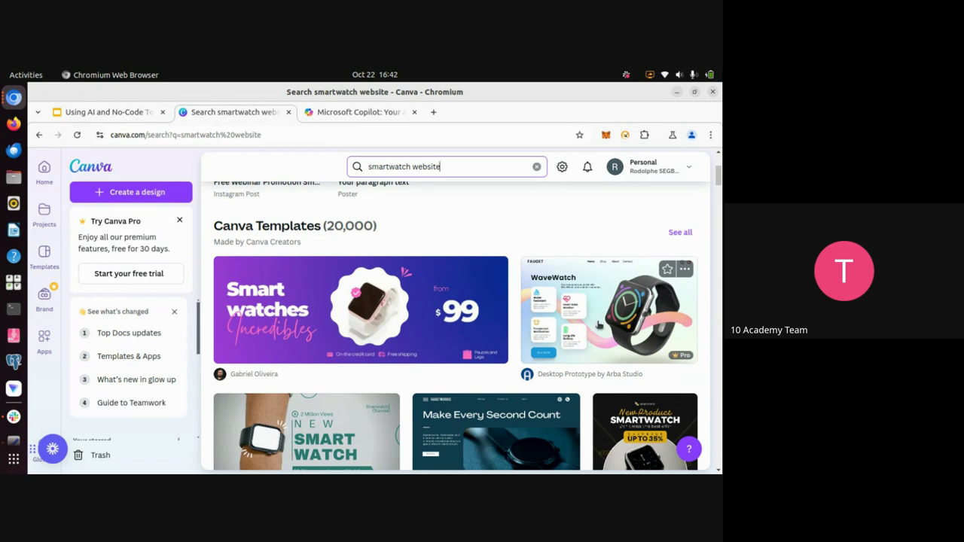
scroll(604, 333, "down", 2)
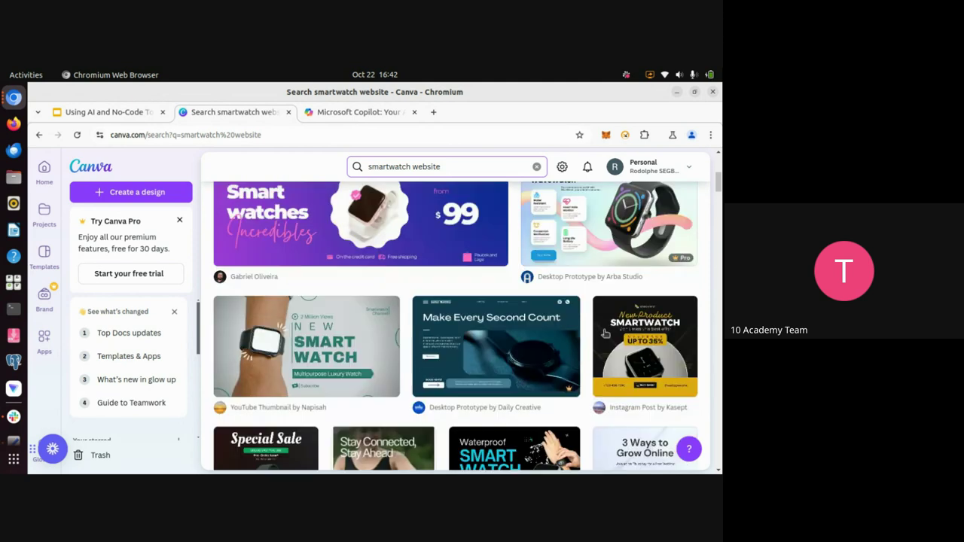
scroll(605, 334, "down", 1)
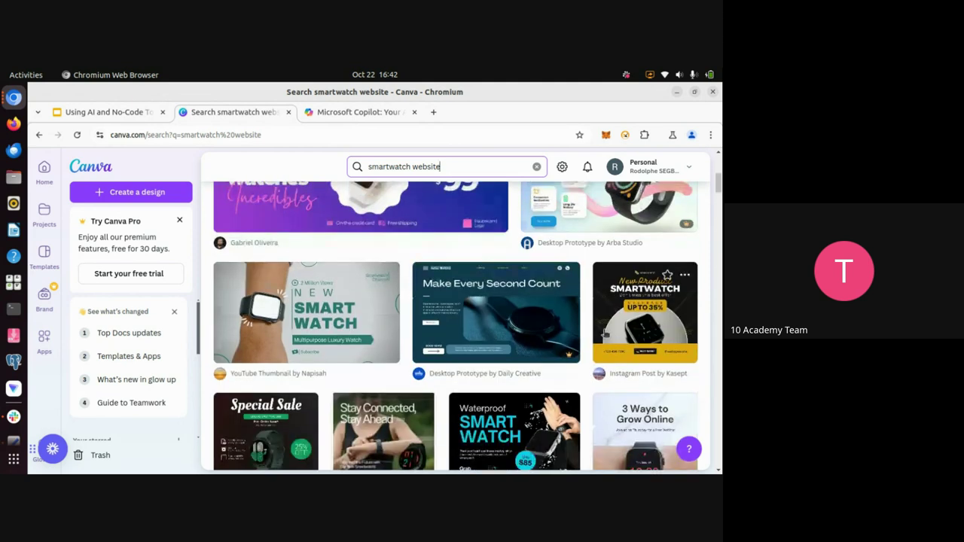
scroll(604, 333, "up", 2)
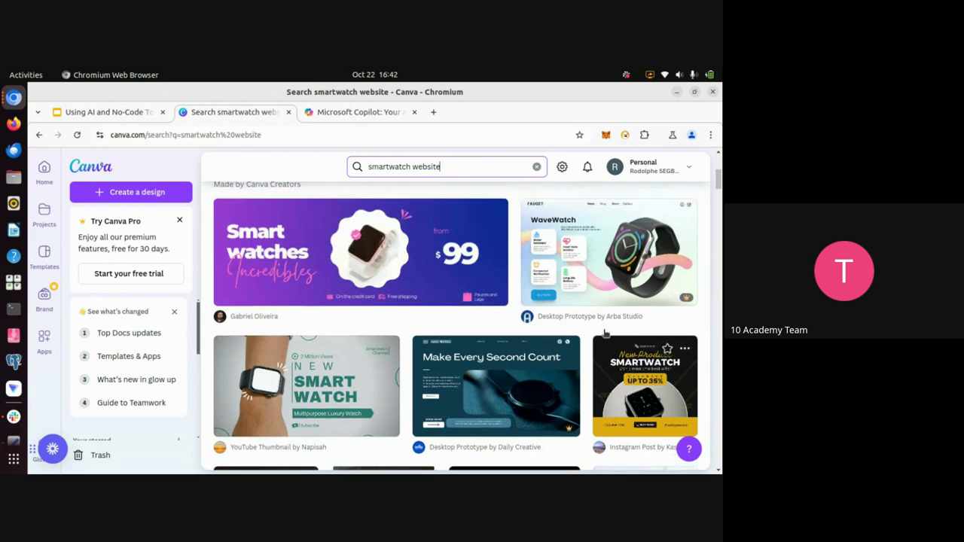
scroll(604, 334, "up", 1)
scroll(495, 336, "up", 2)
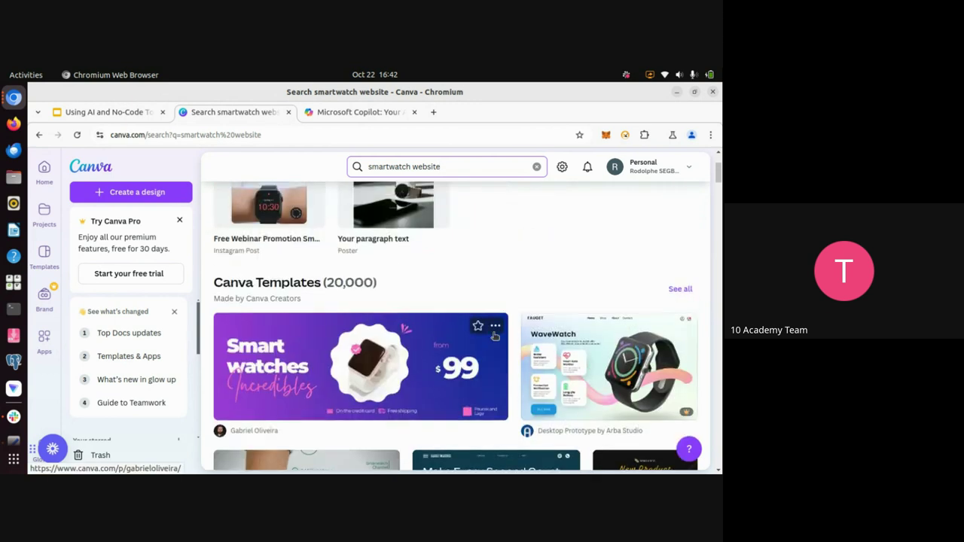
scroll(430, 308, "up", 3)
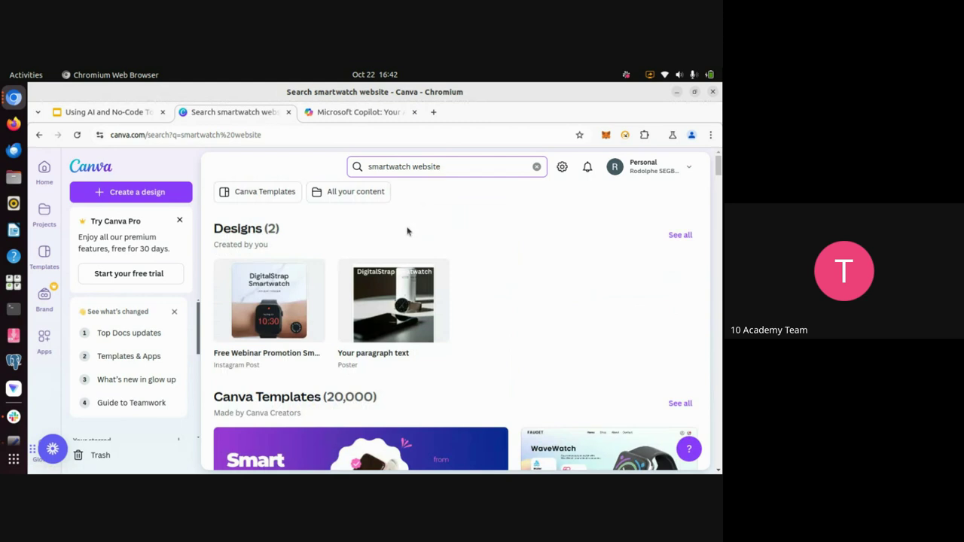
- Refine the Canva search to "smartwatch free website"
left_click(413, 167)
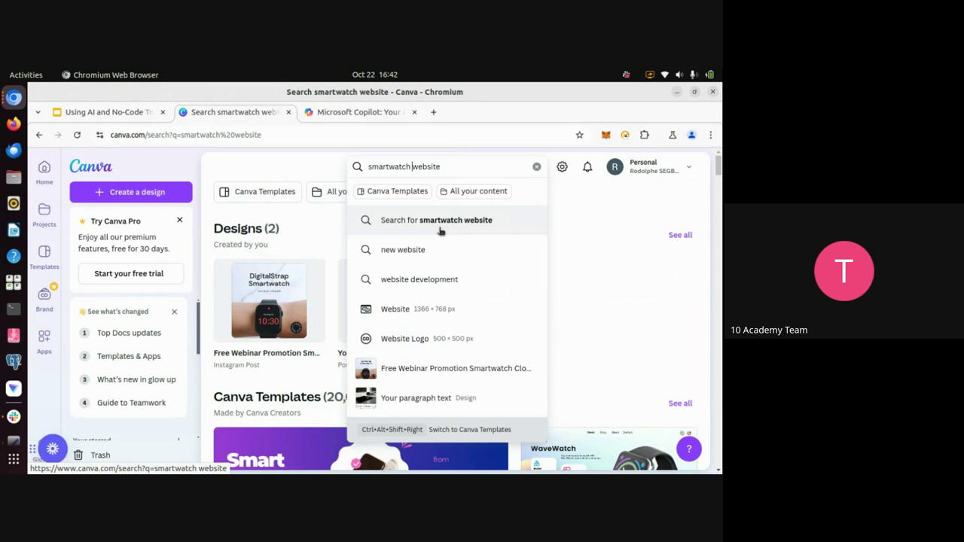
type("free")
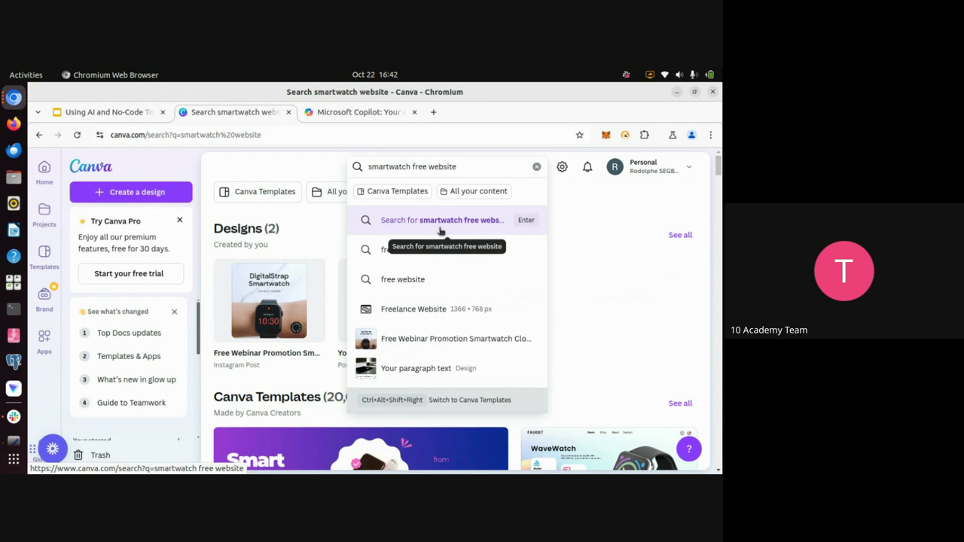
left_click(439, 226)
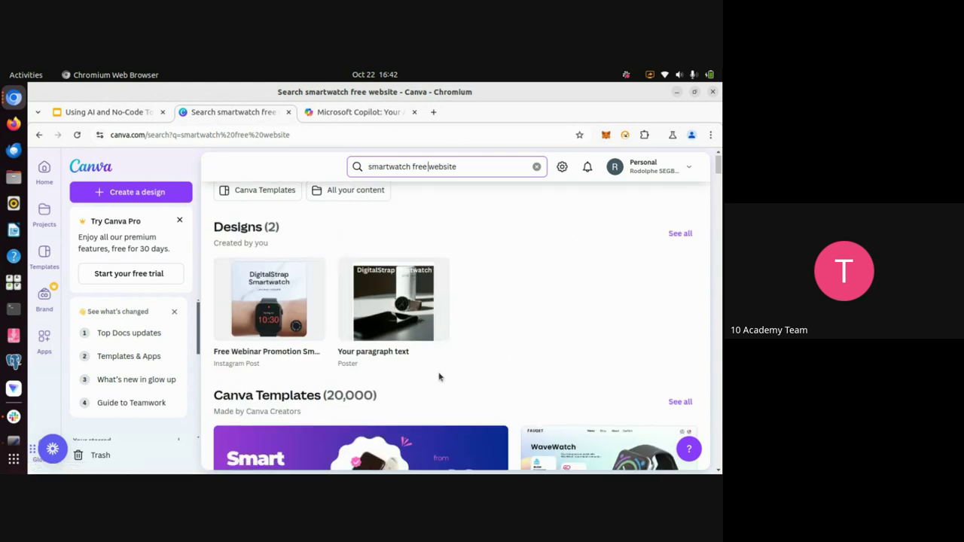
- Examine the Canva templates found for the free website search, checking which smartwatch layouts are free or Pro
scroll(439, 377, "down", 3)
scroll(439, 376, "down", 1)
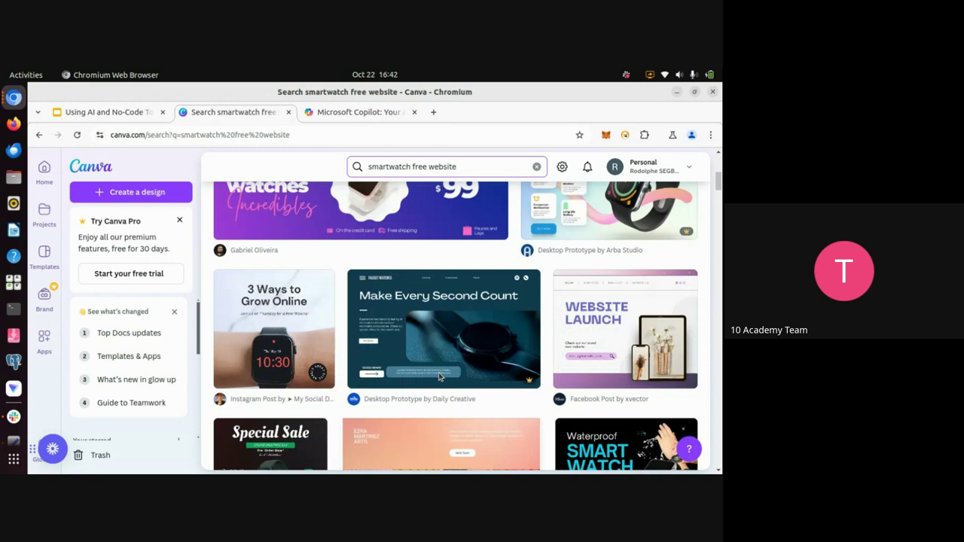
scroll(440, 376, "up", 1)
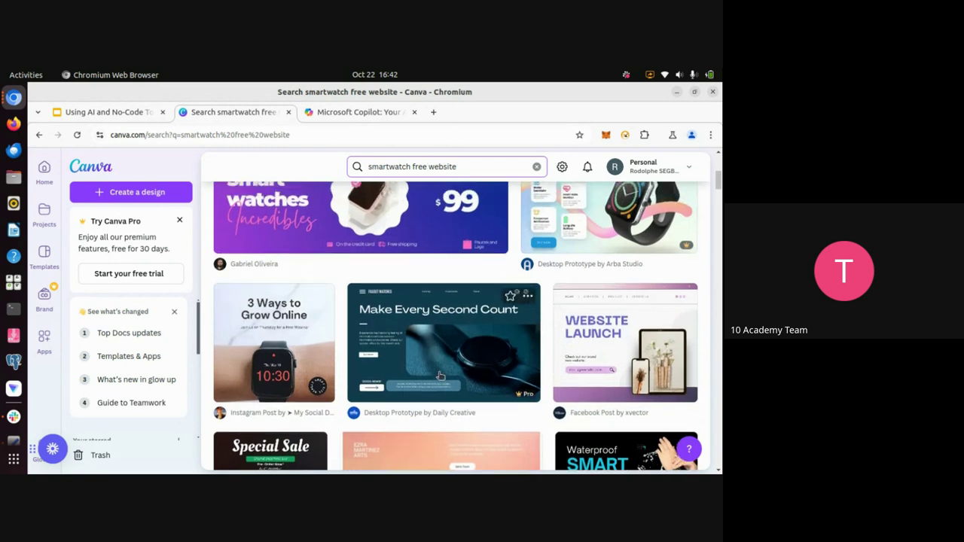
scroll(448, 362, "down", 3)
scroll(448, 363, "up", 10)
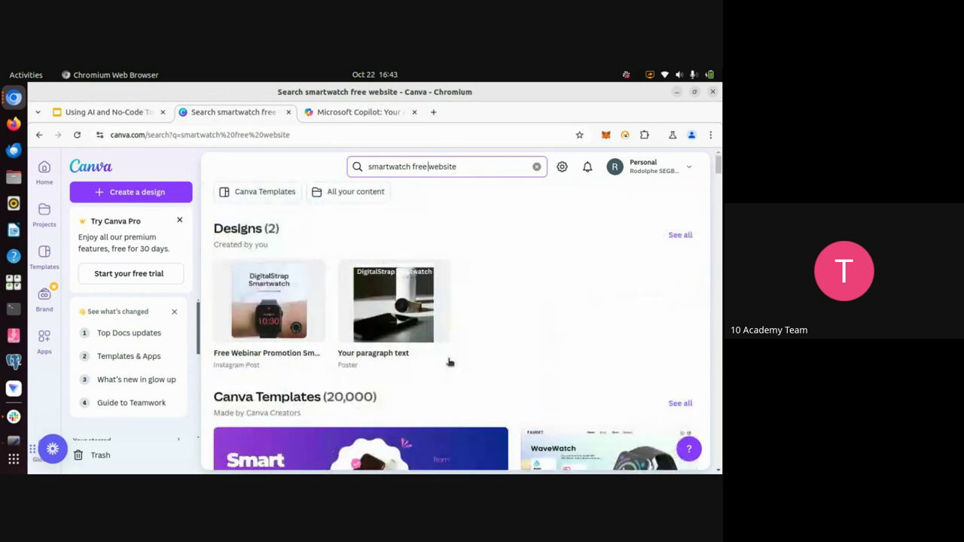
scroll(448, 363, "down", 3)
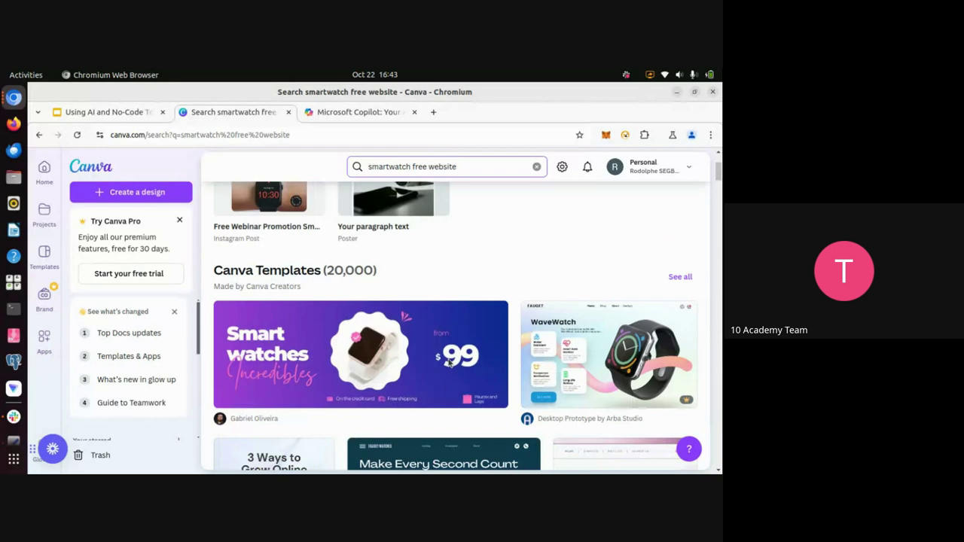
scroll(448, 363, "down", 1)
scroll(448, 363, "up", 1)
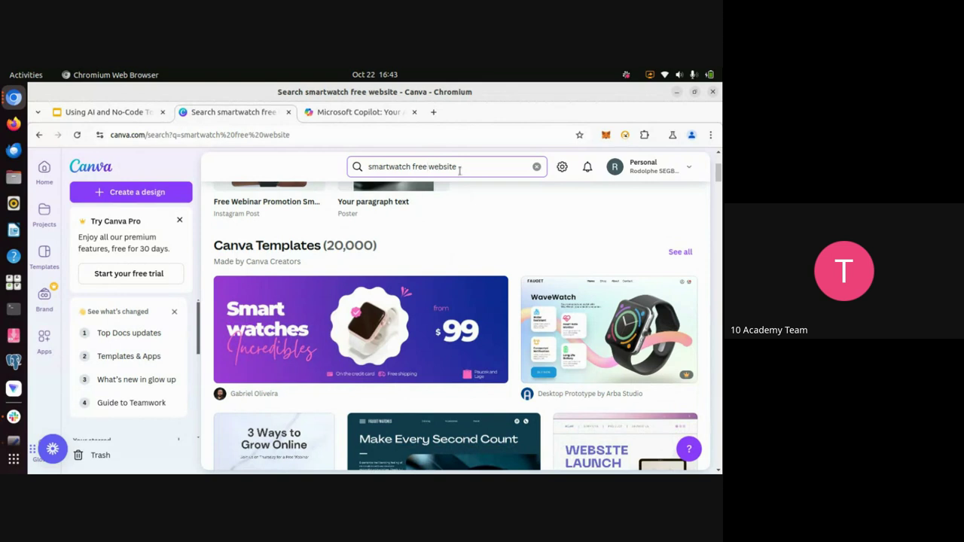
- Change the Canva search to the plural "smartwatch free websites" and run it
left_click(460, 169)
type("s")
key("Return")
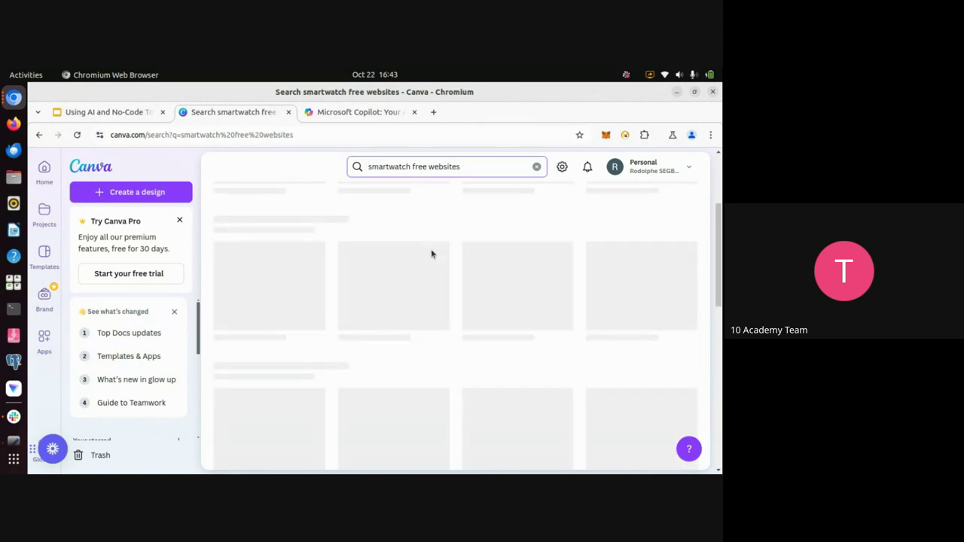
- Review the designs and templates found, and open the existing DigitalStrap poster design "Your paragraph text" for editing
scroll(450, 387, "down", 3)
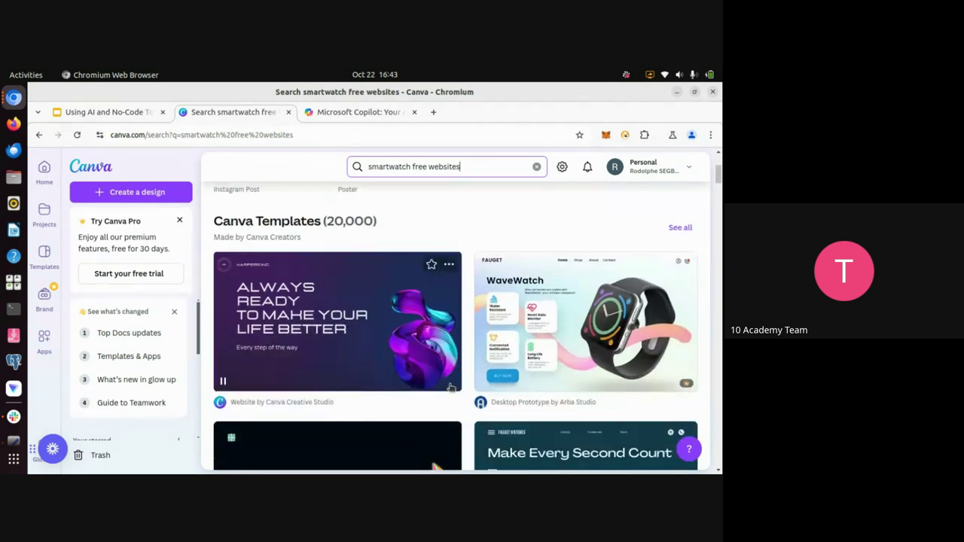
scroll(449, 387, "down", 1)
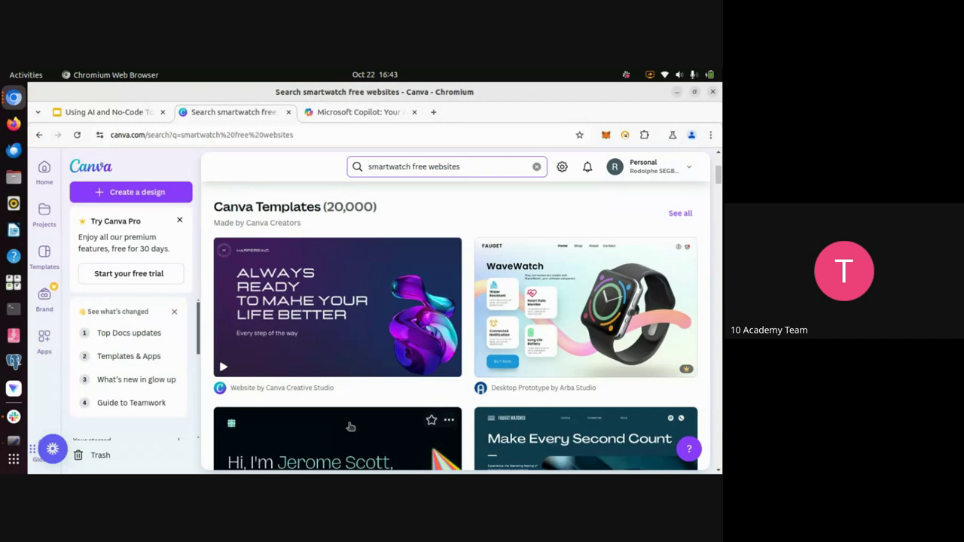
scroll(346, 427, "up", 2)
scroll(350, 427, "up", 1)
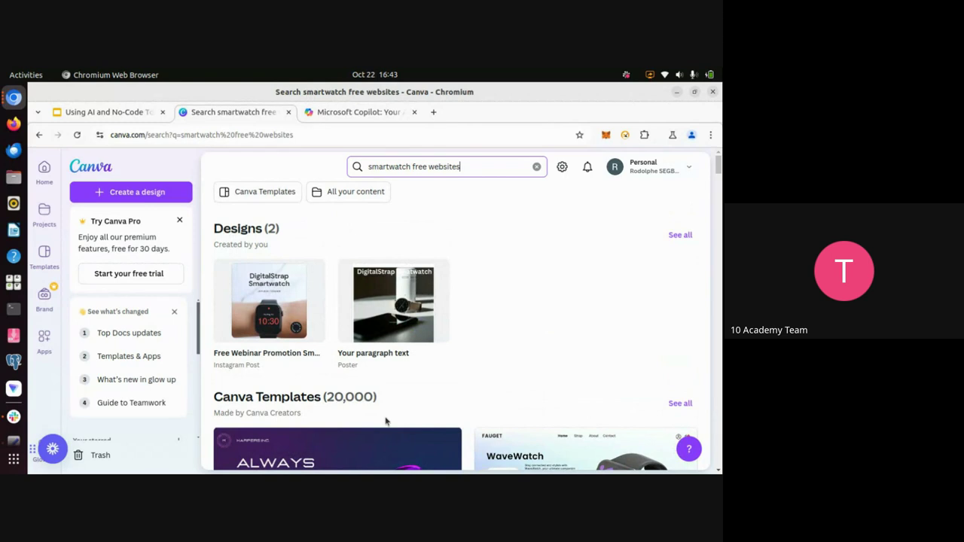
mouse_move(420, 272)
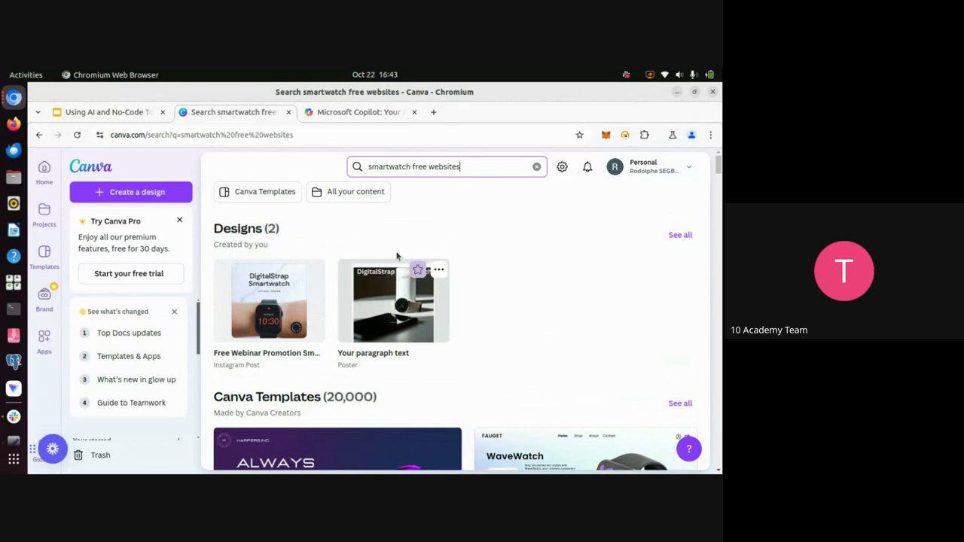
scroll(369, 397, "down", 5)
mouse_move(351, 388)
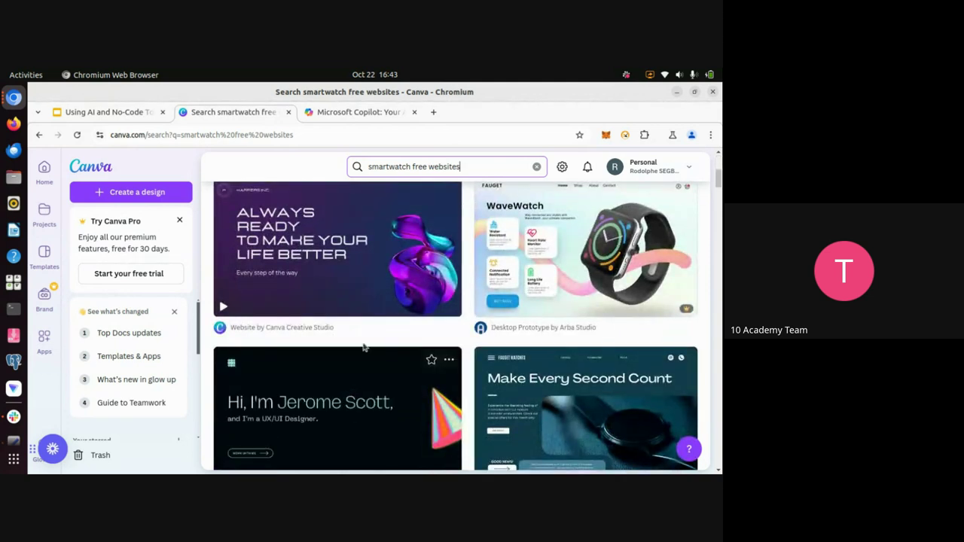
scroll(370, 286, "up", 5)
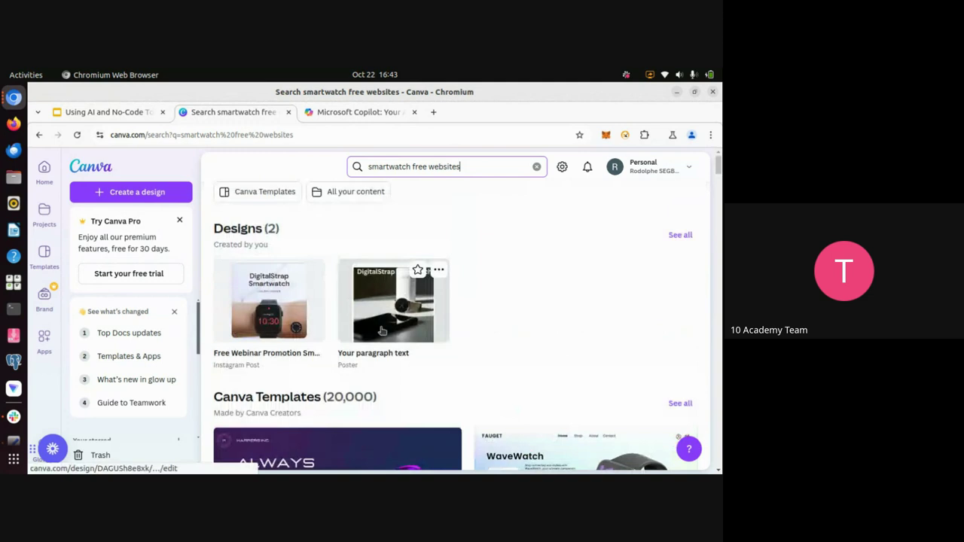
left_click(378, 328)
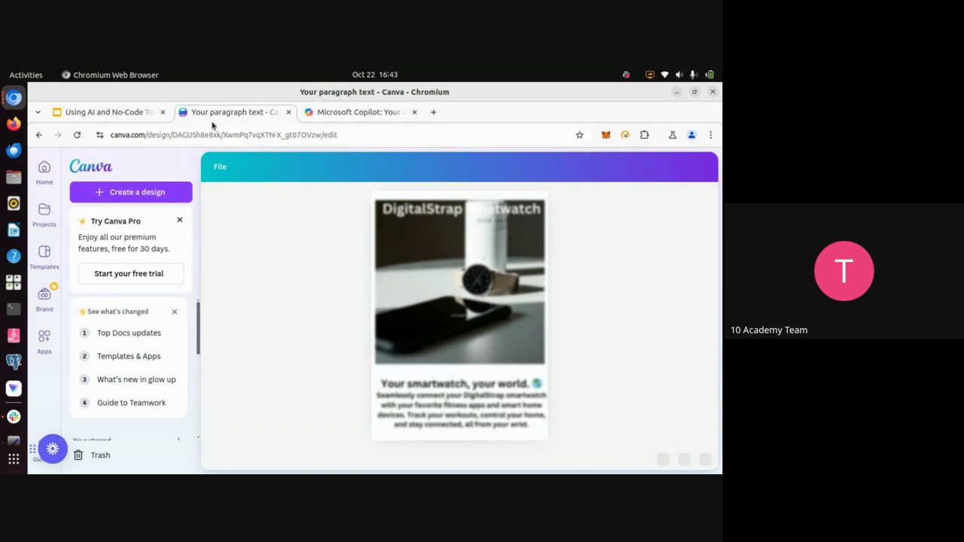
- Return to the "smartwatch free websites" results, find the cream "Launching soon!" website template and open it for customizing
left_click(41, 137)
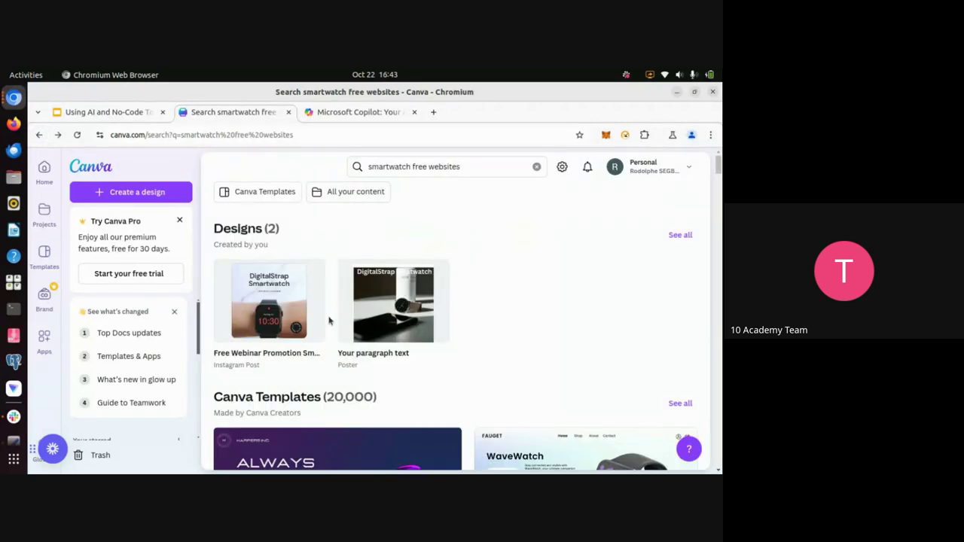
scroll(329, 403, "down", 2)
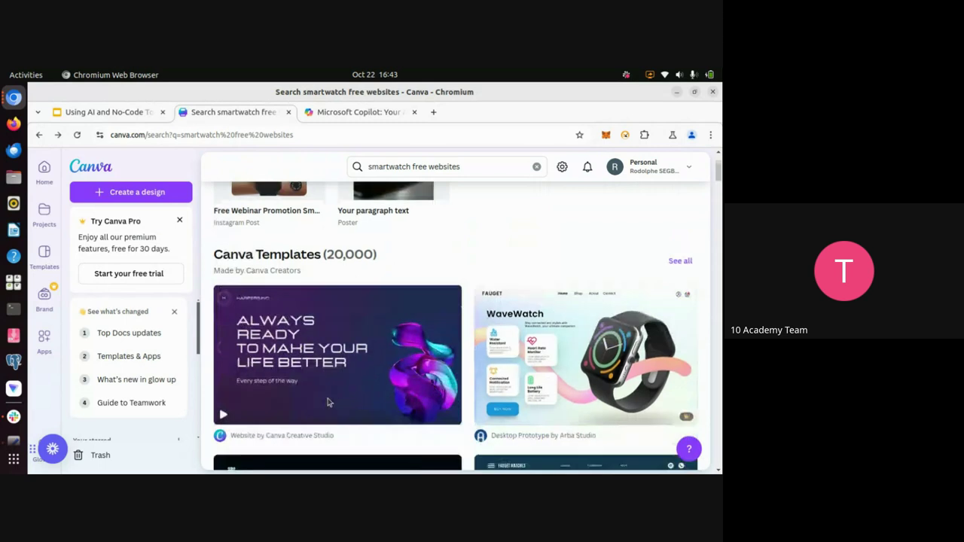
scroll(329, 403, "down", 2)
scroll(329, 401, "down", 3)
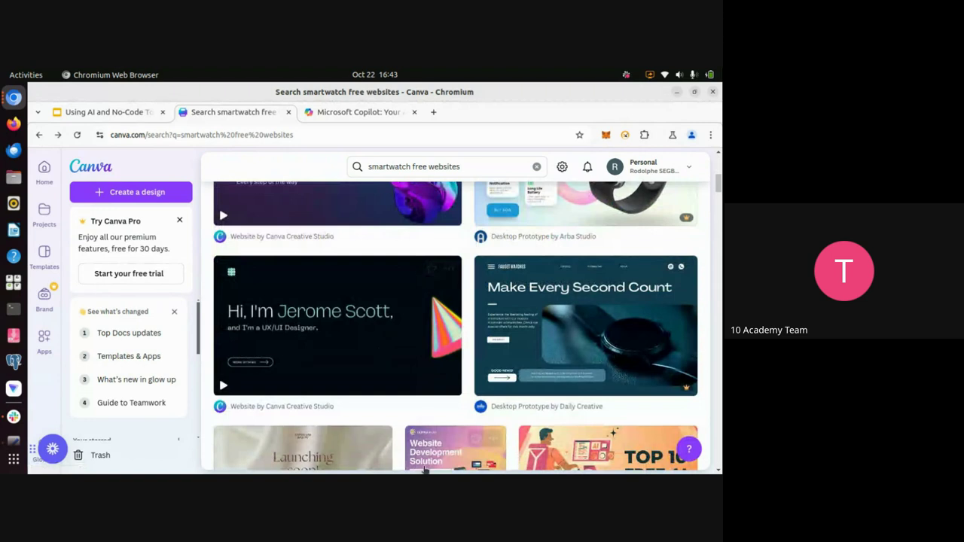
scroll(385, 399, "down", 4)
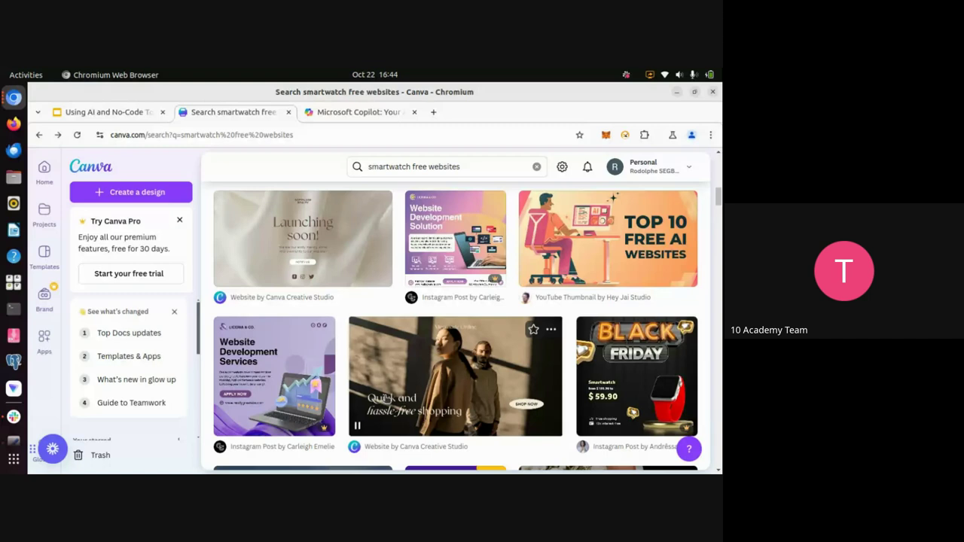
scroll(386, 399, "up", 2)
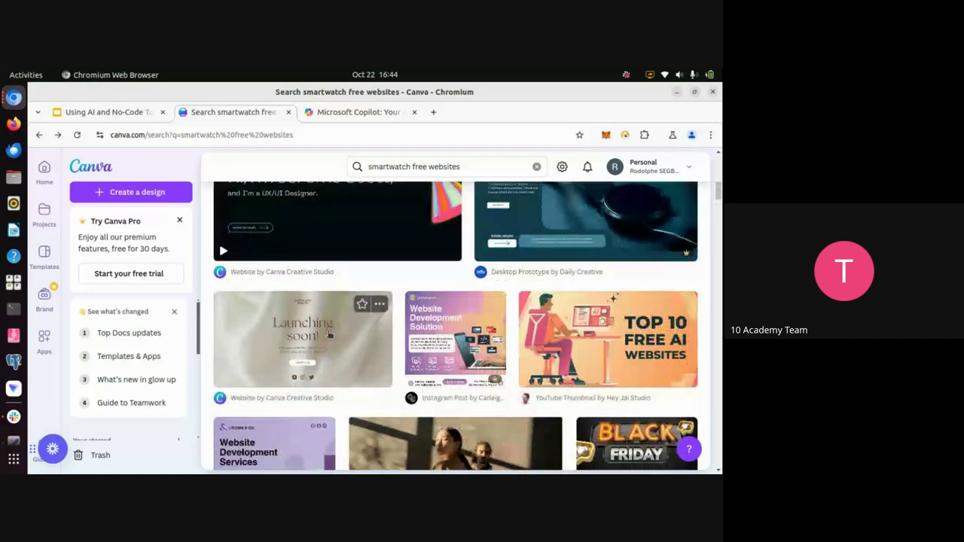
left_click(338, 340)
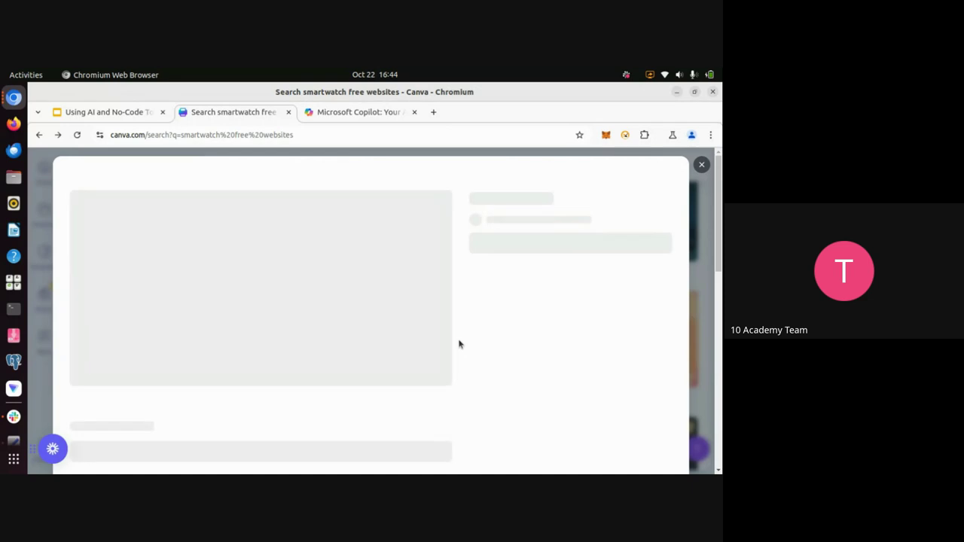
key("Escape")
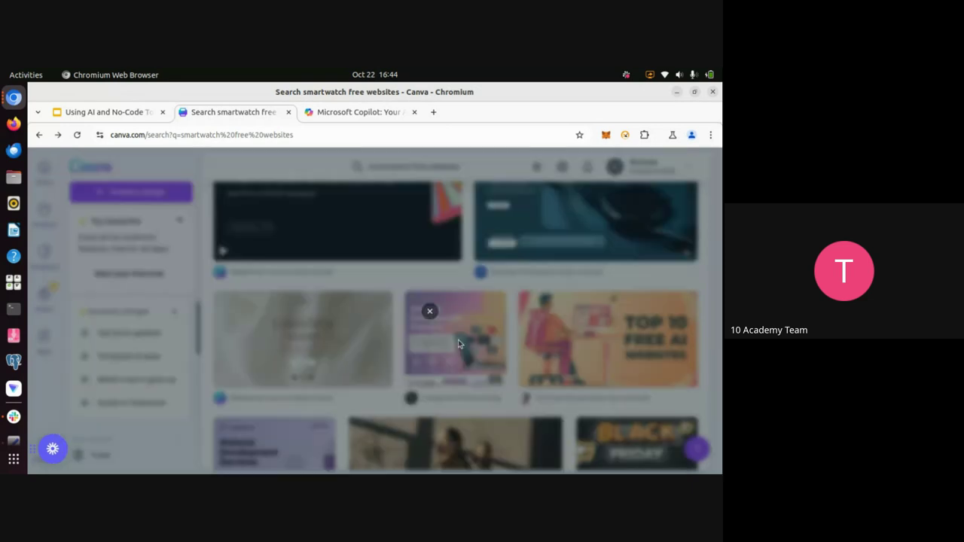
left_click(447, 322)
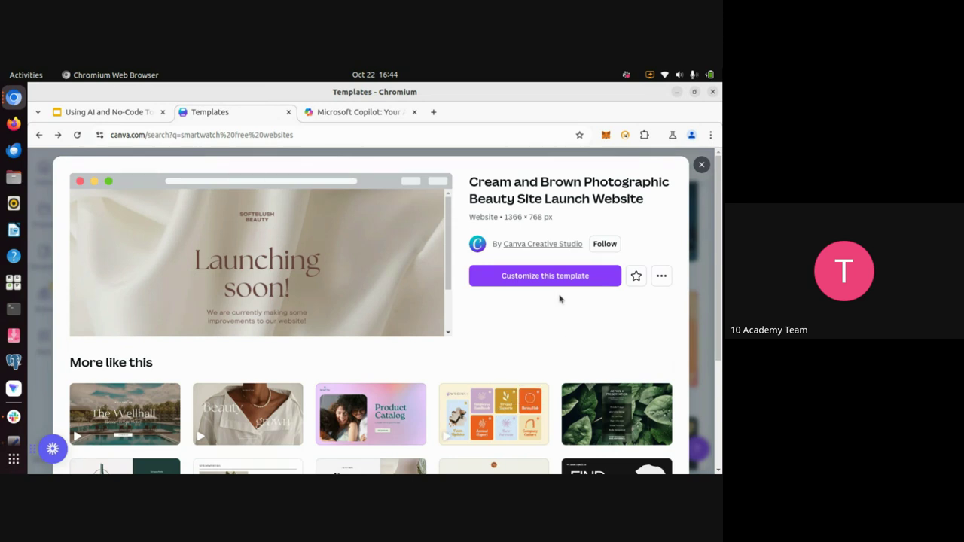
left_click(534, 283)
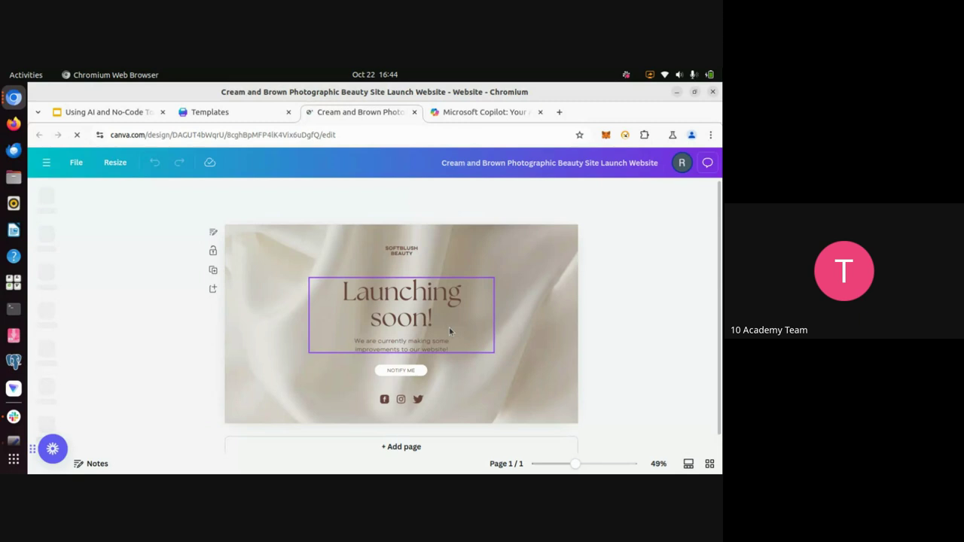
- Replace the small "SOFTBLUSH BEAUTY" brand text above the heading with "DIGITSTRAP SMARTWATCH"
scroll(468, 349, "down", 1)
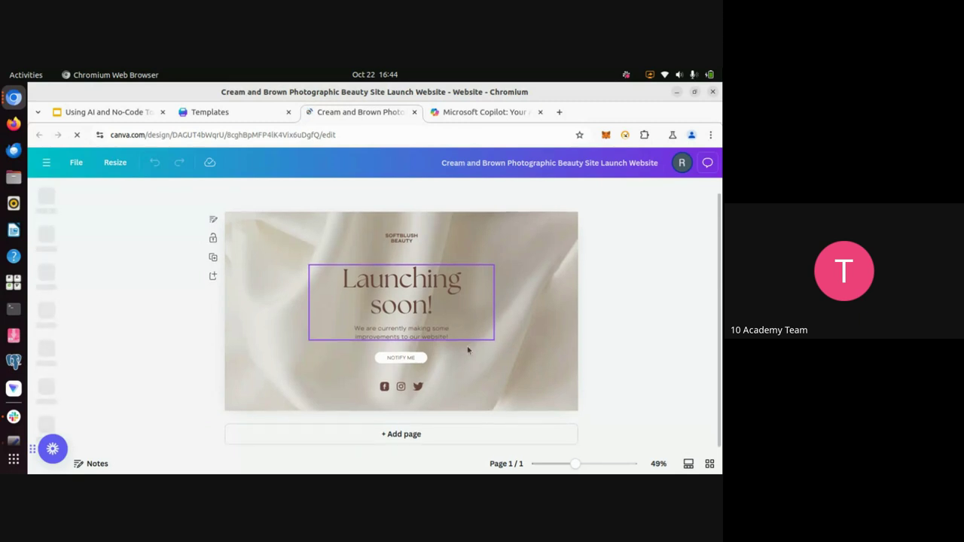
left_click(401, 238)
left_click(401, 238)
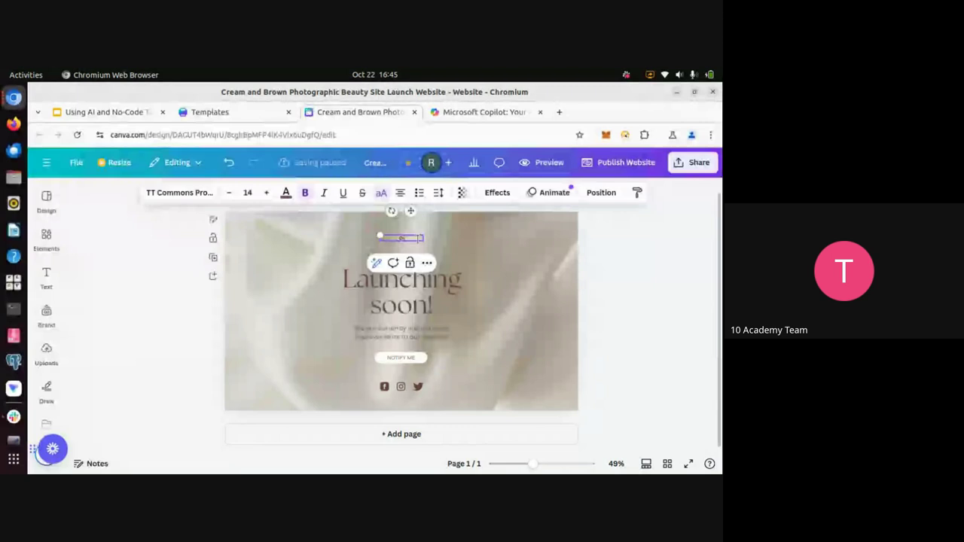
key("ctrl+a")
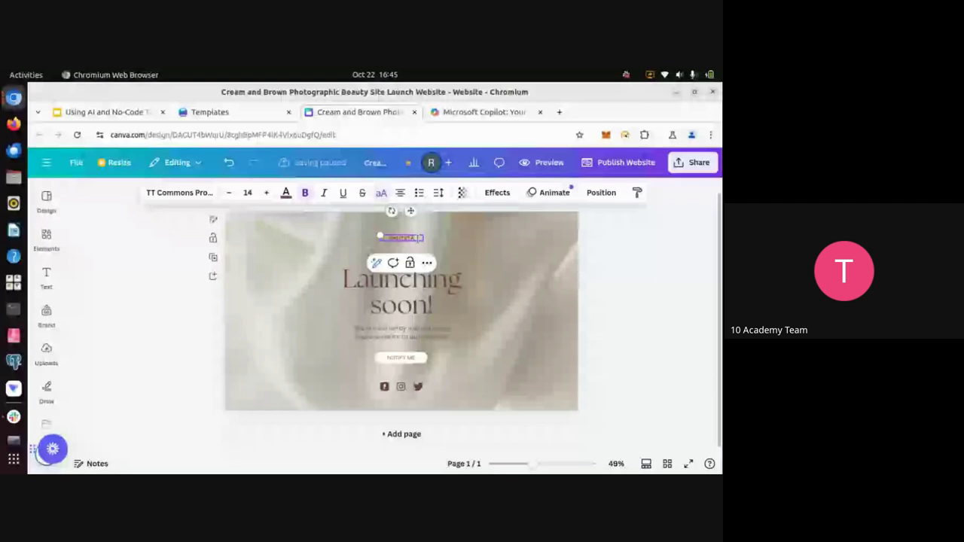
key("ctrl+v")
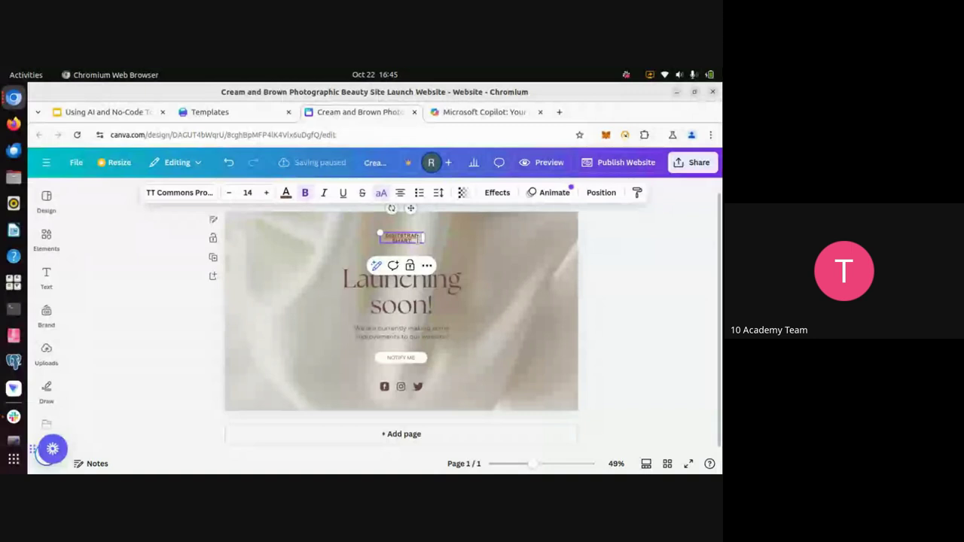
type("WATCH")
- Clear the "Launching soon!" text from the main heading
left_click(412, 305)
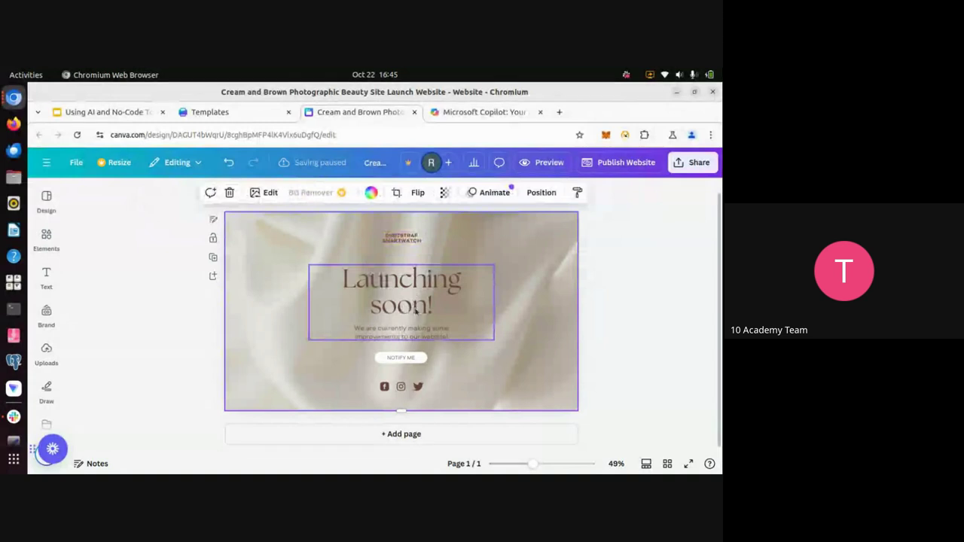
double_click(415, 311)
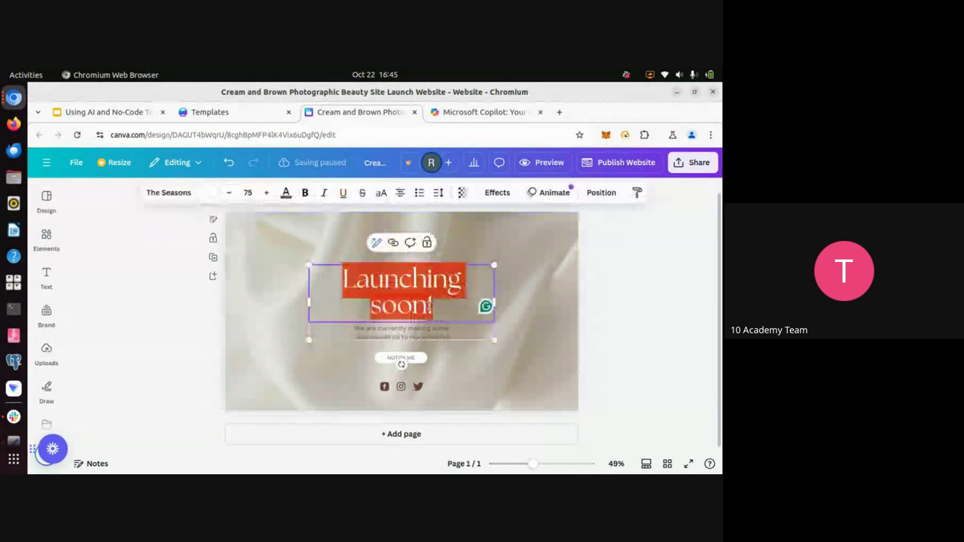
key("BackSpace")
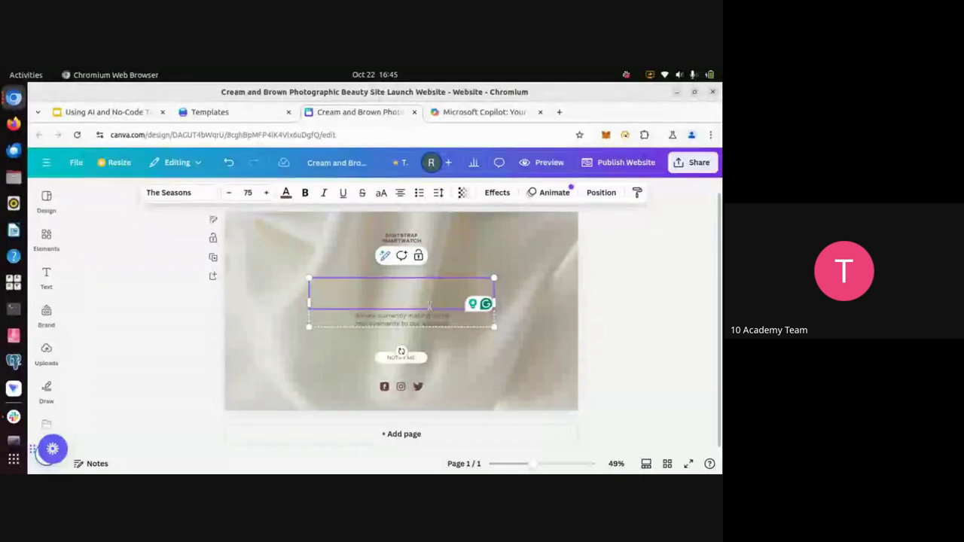
type("d")
key("BackSpace")
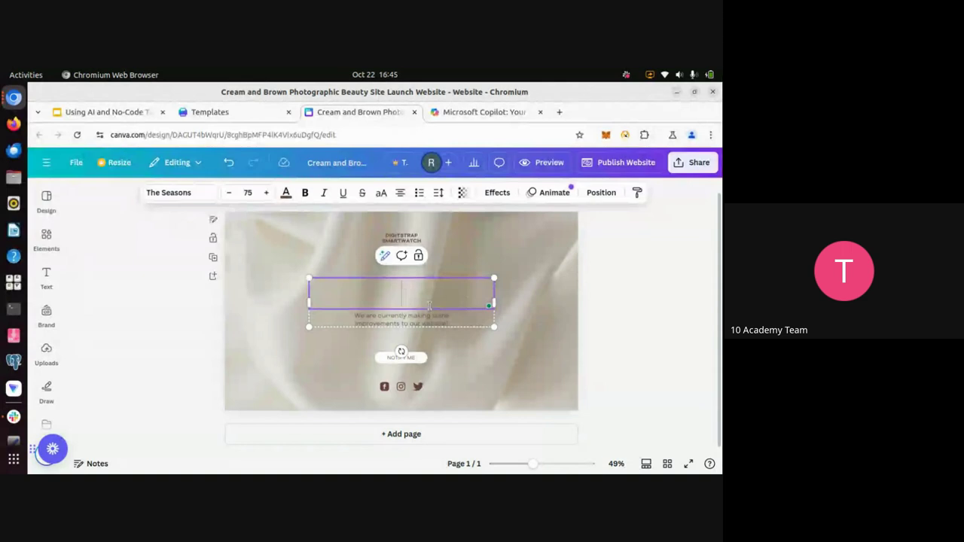
type("d")
key("BackSpace")
type("d")
key("BackSpace")
type("d")
key("BackSpace")
type("Dg")
key("BackSpace")
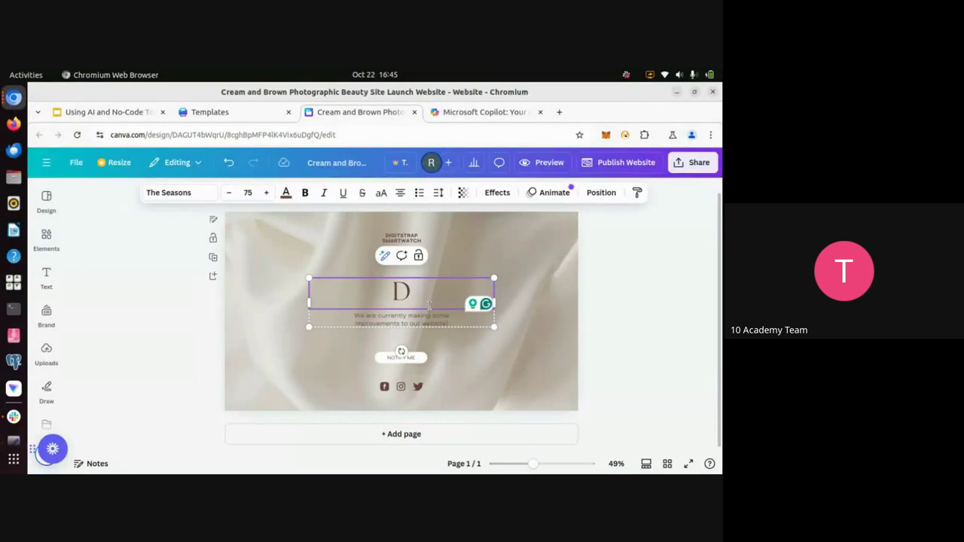
type("Igi")
key("BackSpace")
key("BackSpace")
key("BackSpace")
key("BackSpace")
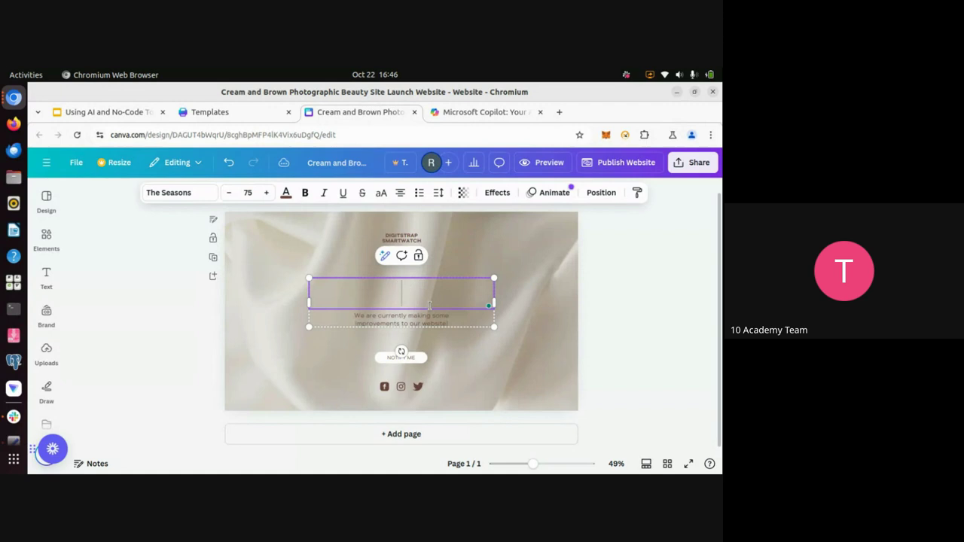
- Enter "DigitalStrap Smartwatch" as the main heading of the website page
type("Digi")
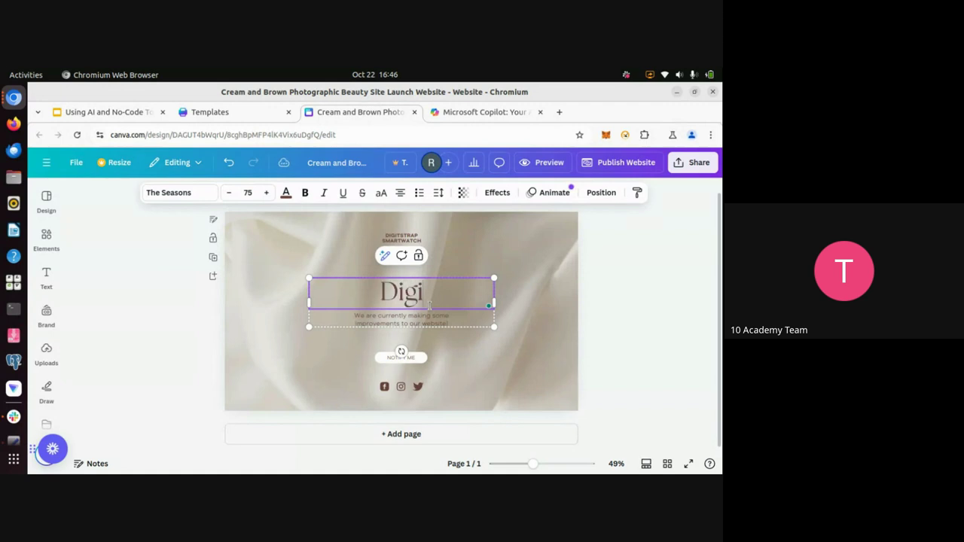
type("ta")
type("lSt")
type("Smar")
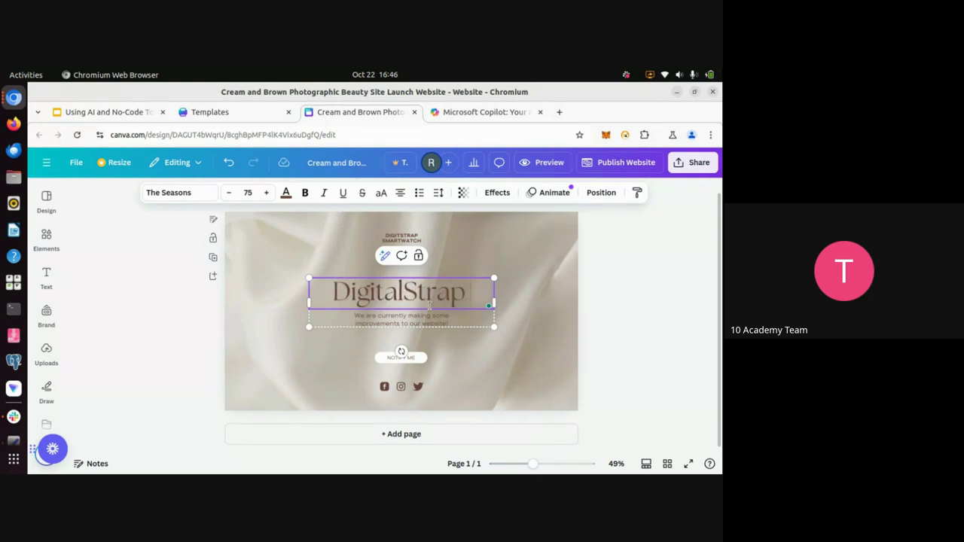
type("tch")
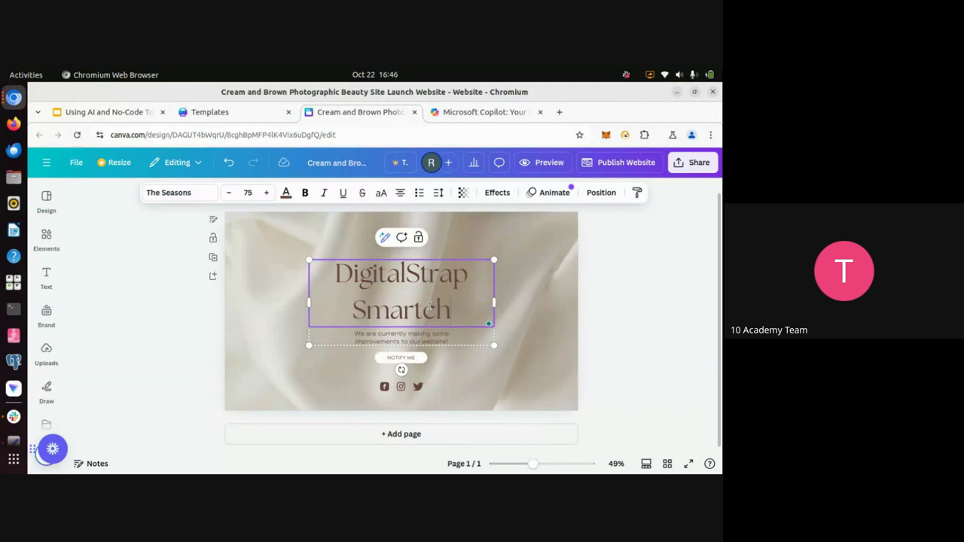
key("BackSpace")
key("BackSpace")
type("watch")
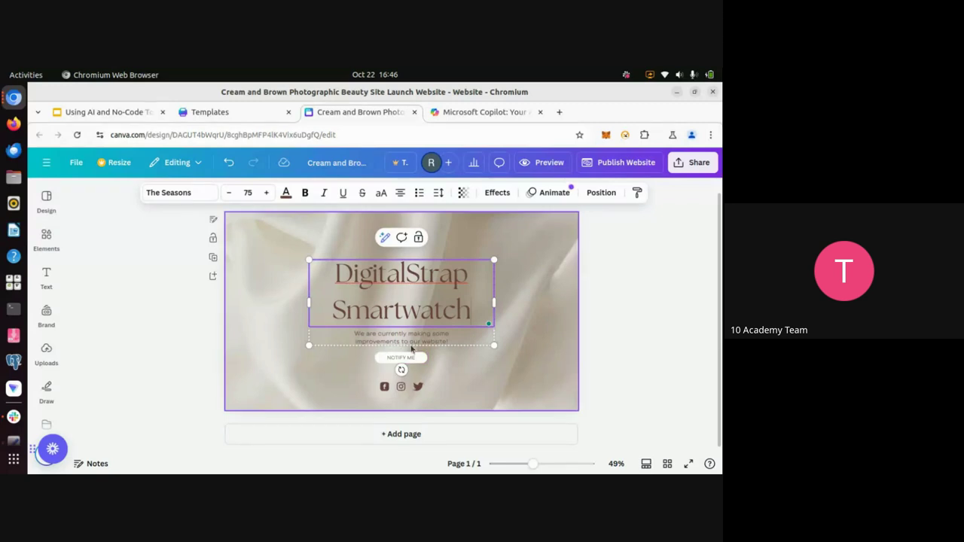
- Replace the sentence about website improvements under the heading with "Welcome to our webpage"
double_click(403, 339)
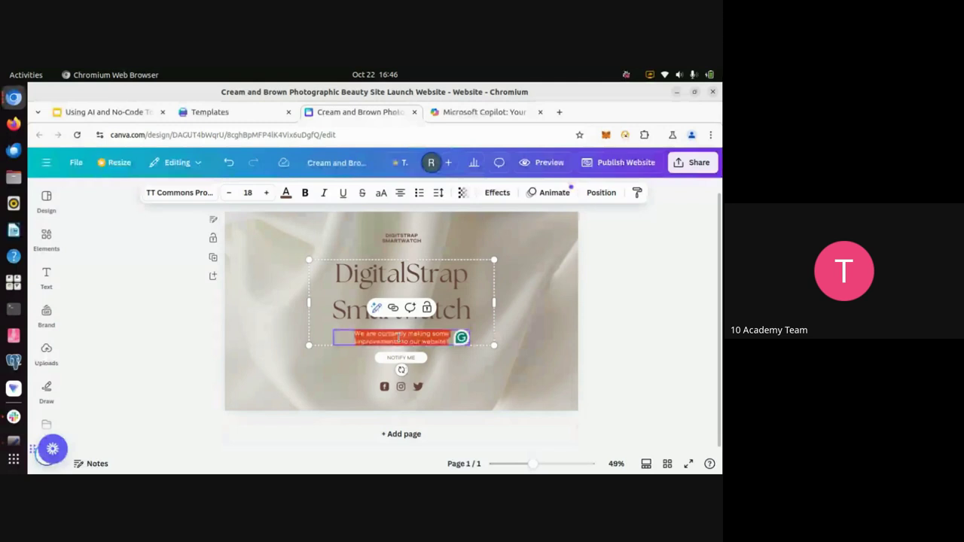
key("BackSpace")
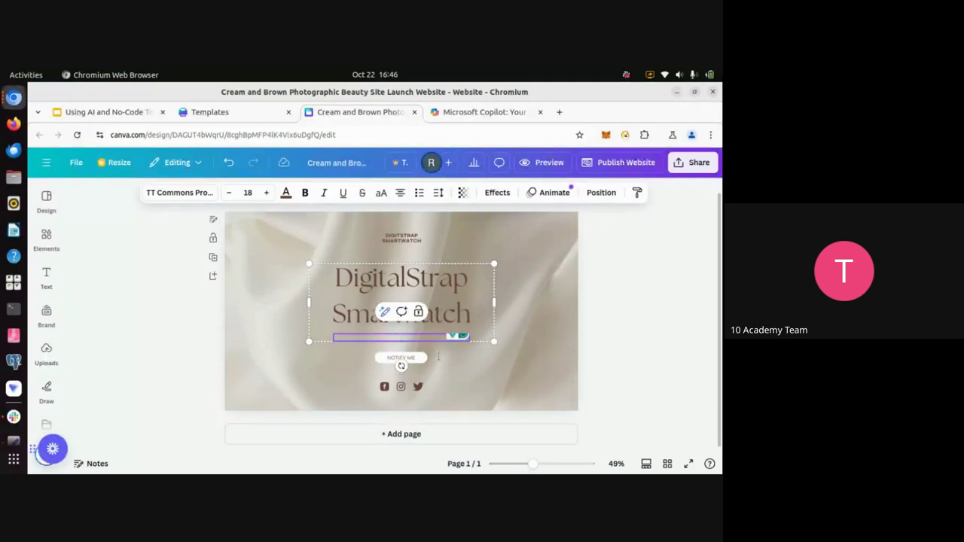
type("Welcome to our")
type(" pag")
key("BackSpace")
key("BackSpace")
key("BackSpace")
type("site")
key("BackSpace")
key("BackSpace")
key("BackSpace")
key("BackSpace")
type("webpage")
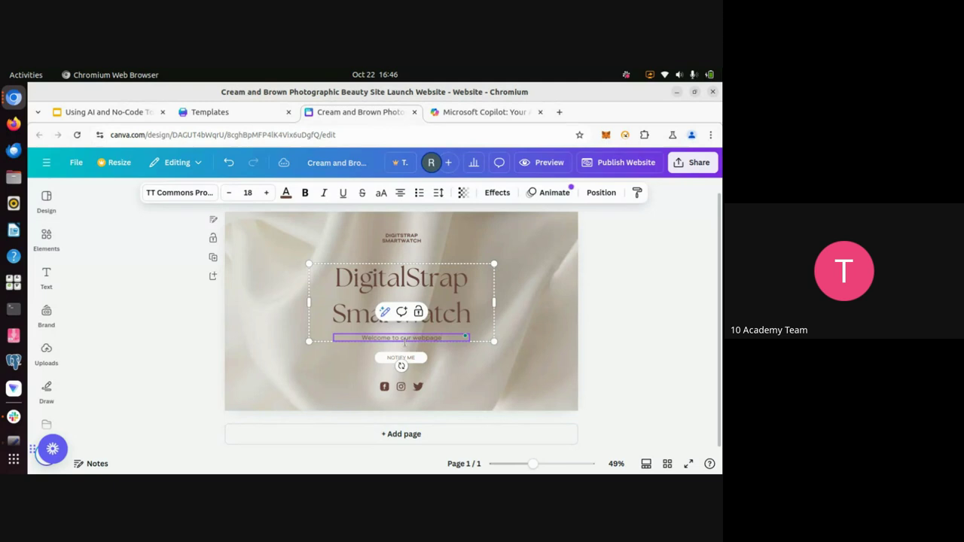
left_click(485, 364)
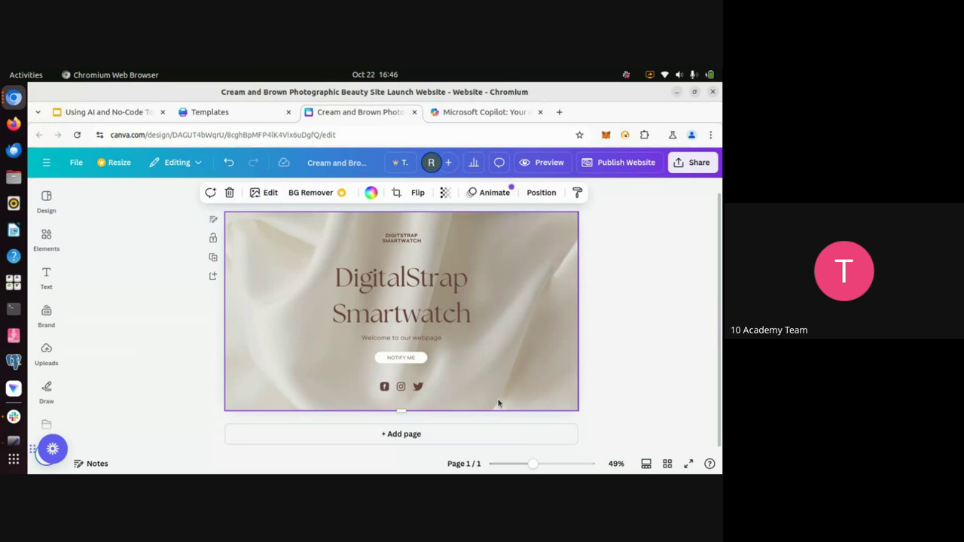
- Inspect the Instagram and Facebook icons below the "NOTIFY ME" button
left_click(402, 387)
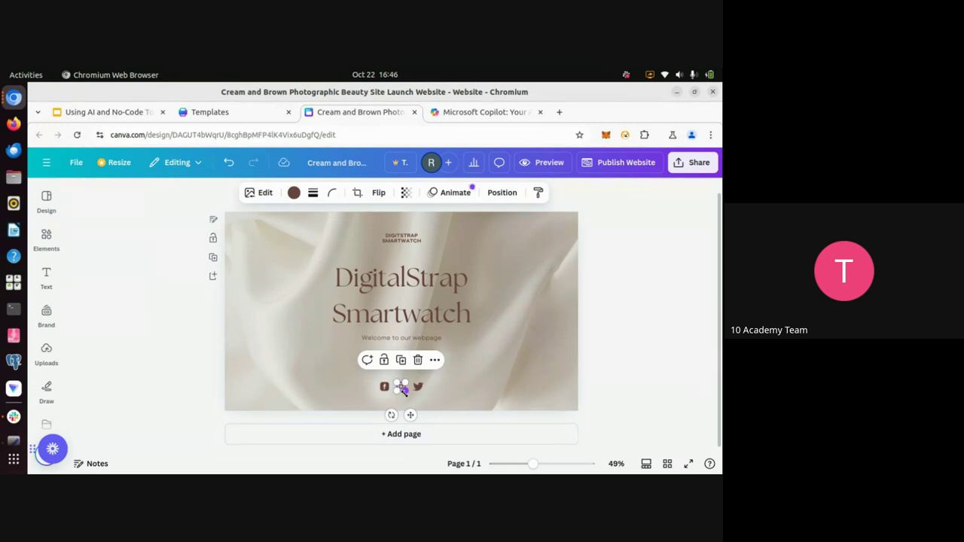
left_click(465, 393)
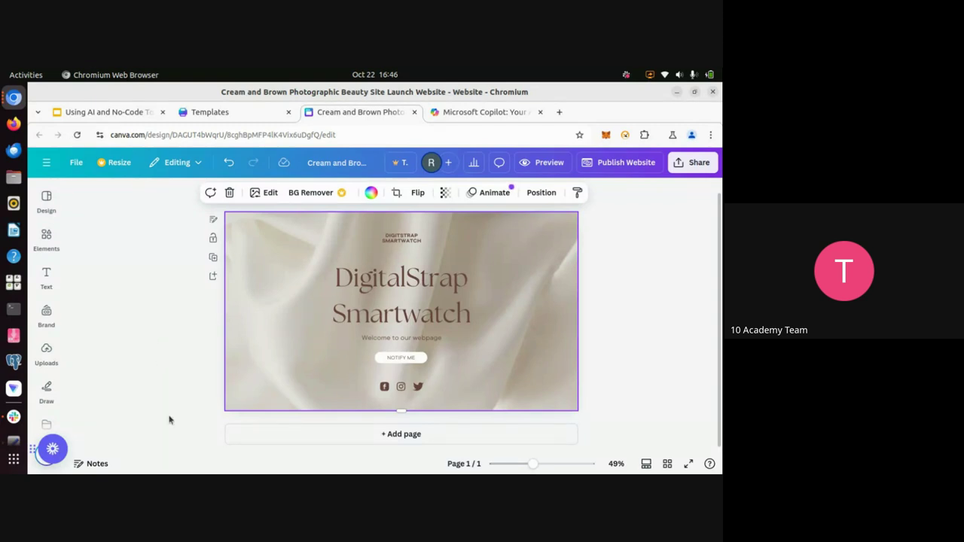
scroll(95, 376, "up", 1)
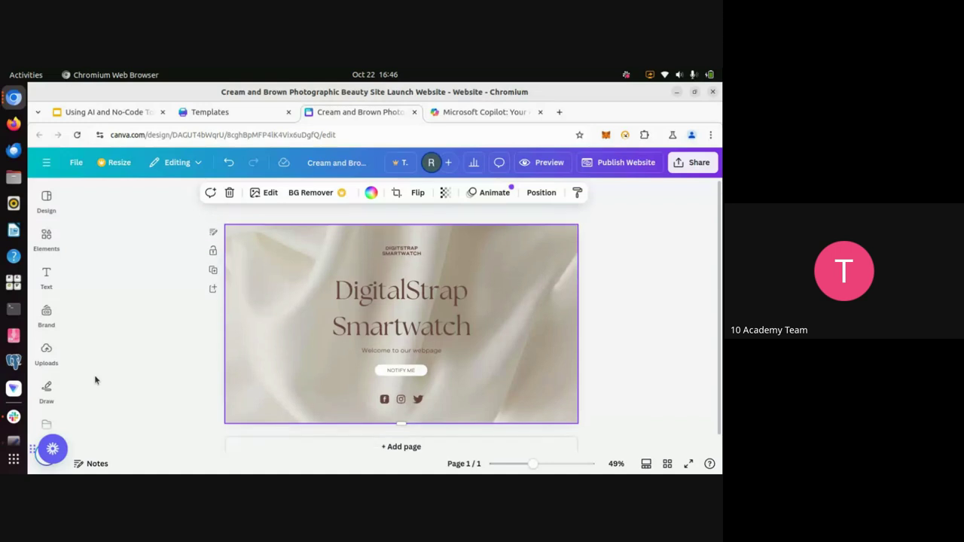
scroll(95, 379, "down", 1)
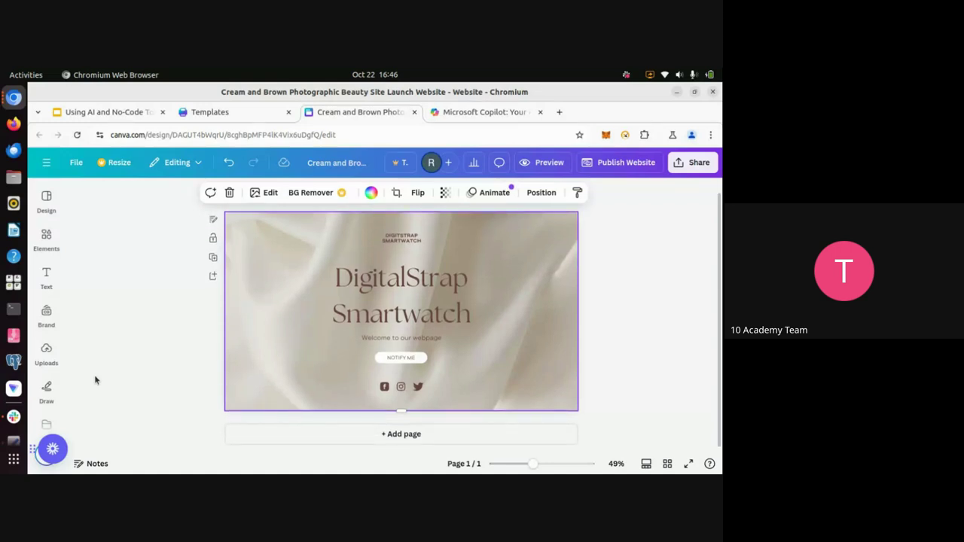
left_click(385, 387)
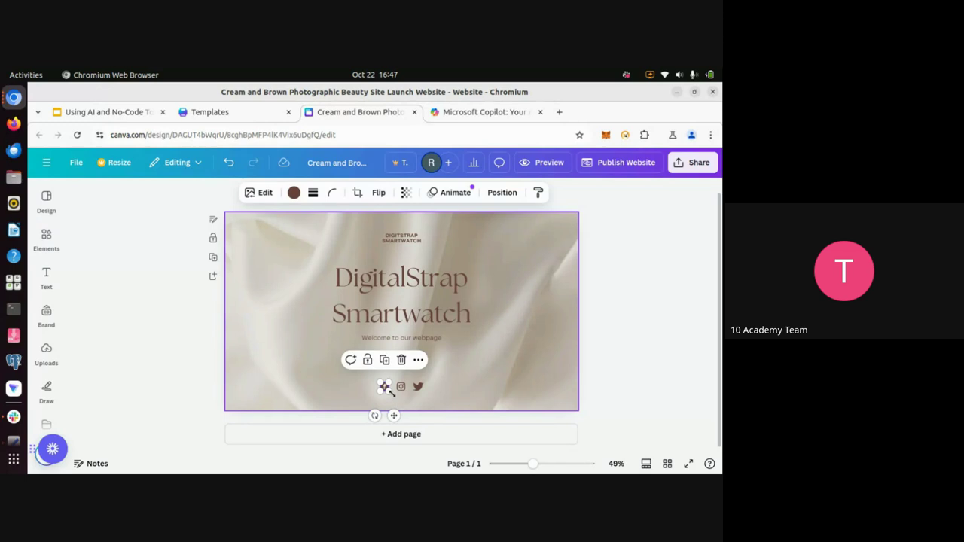
left_click(470, 386)
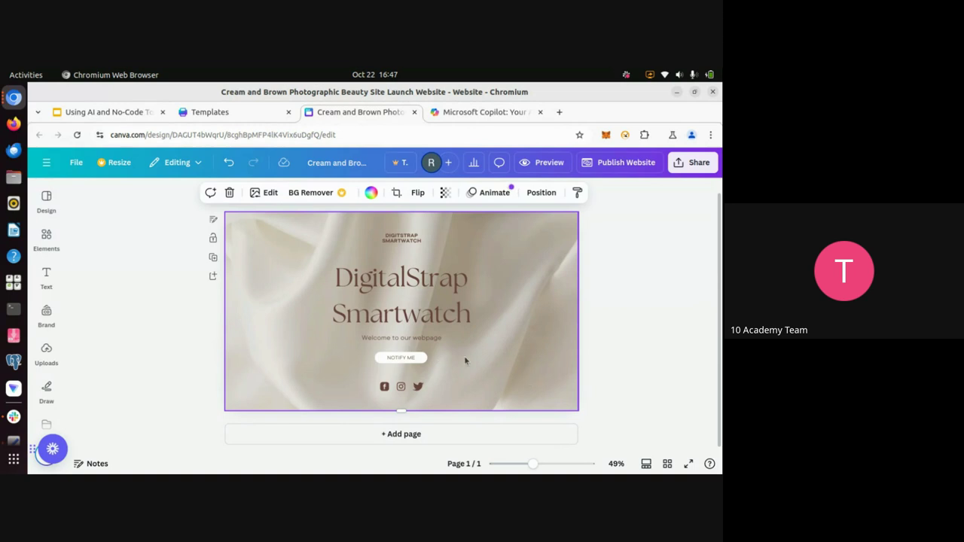
- Add a second page to the website and insert a text box reading "ABOUT"
left_click(391, 435)
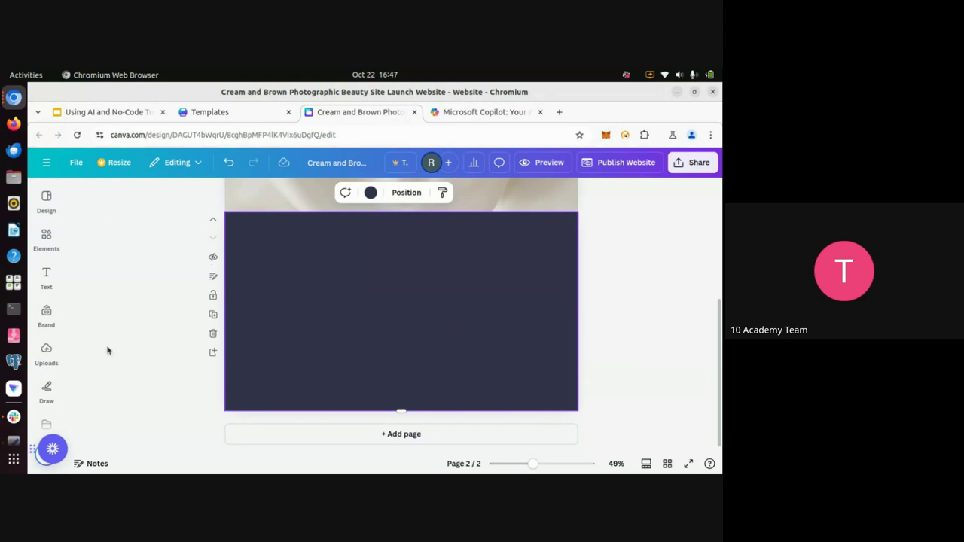
left_click(46, 277)
left_click(47, 238)
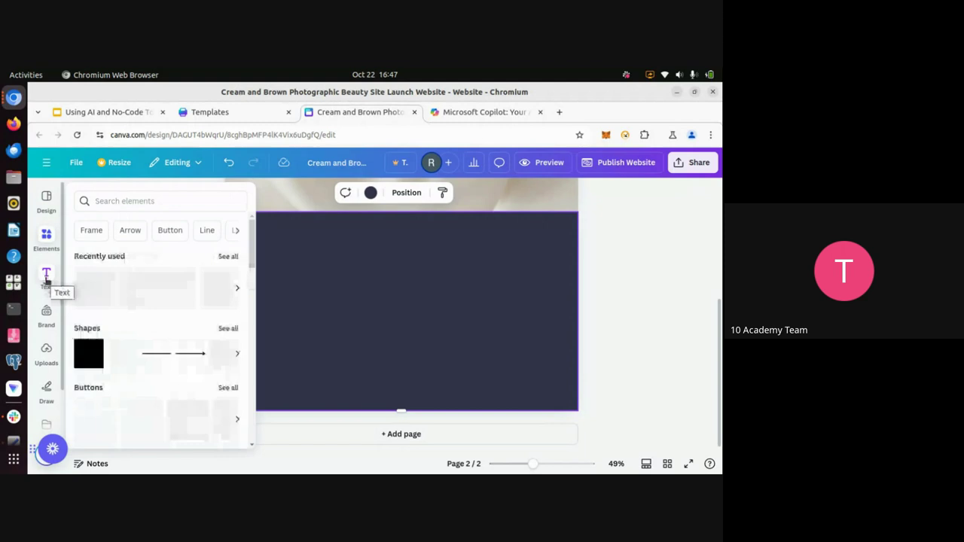
left_click(46, 278)
left_click(145, 231)
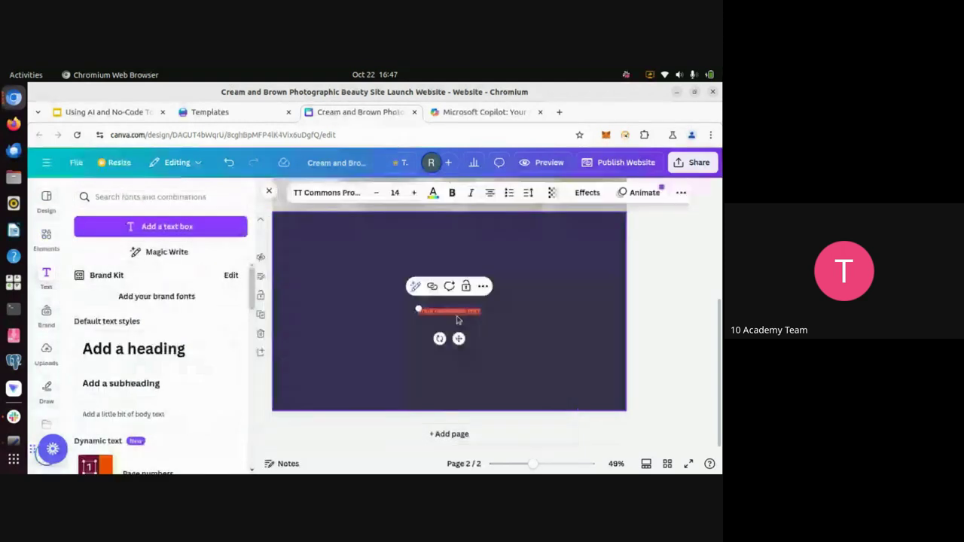
key("BackSpace")
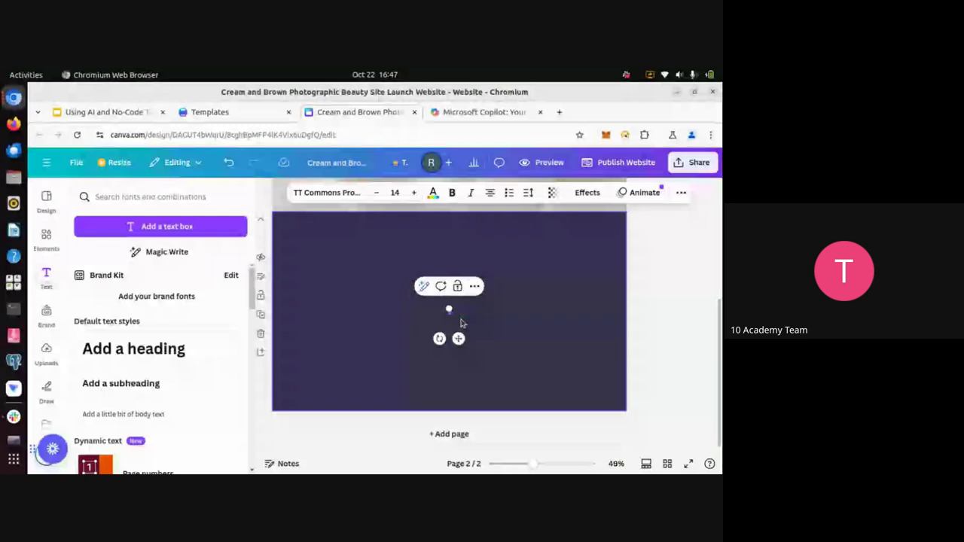
key("ctrl+z")
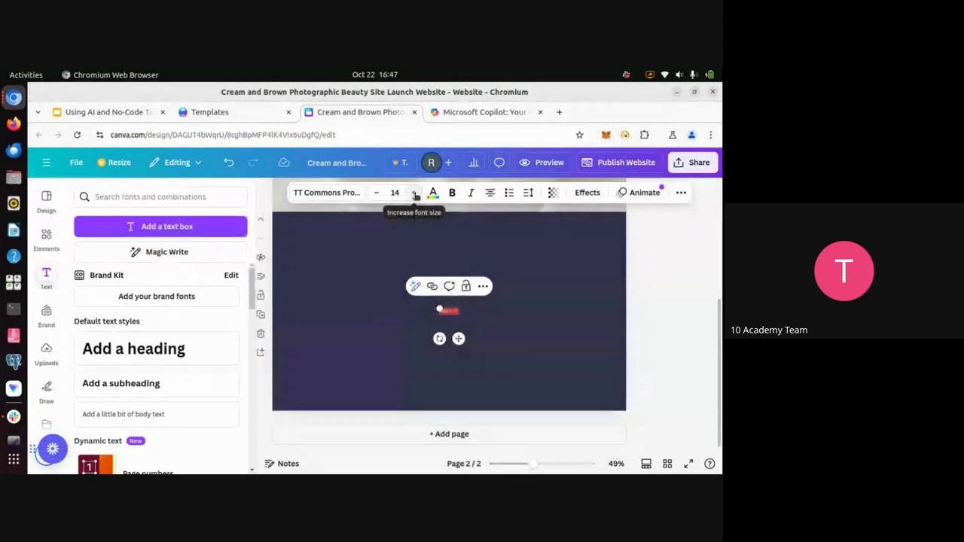
- Increase the font size of the "ABOUT" text to 36
left_click(414, 194)
left_click(414, 194)
left_click(415, 194)
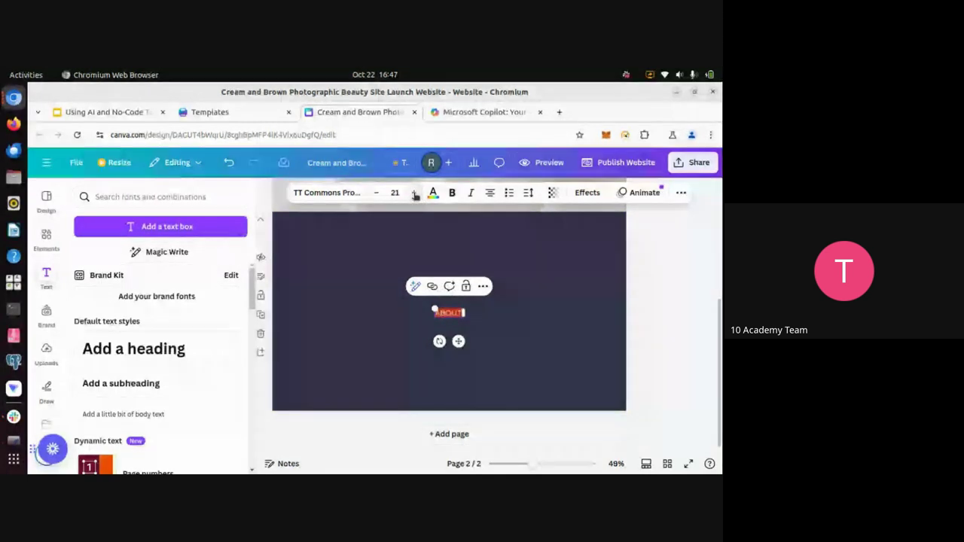
left_click(414, 194)
left_click(415, 194)
left_click(415, 195)
left_click(415, 194)
left_click(415, 195)
left_click(415, 194)
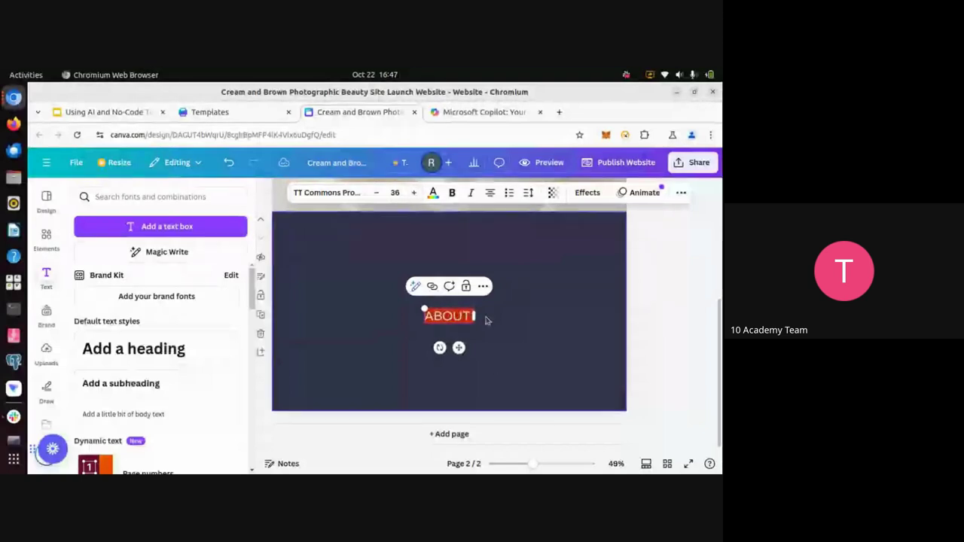
- Move the "ABOUT" text to the upper middle of the second page as its heading
left_click(446, 316)
left_click(518, 314)
left_click_drag(456, 318, 439, 232)
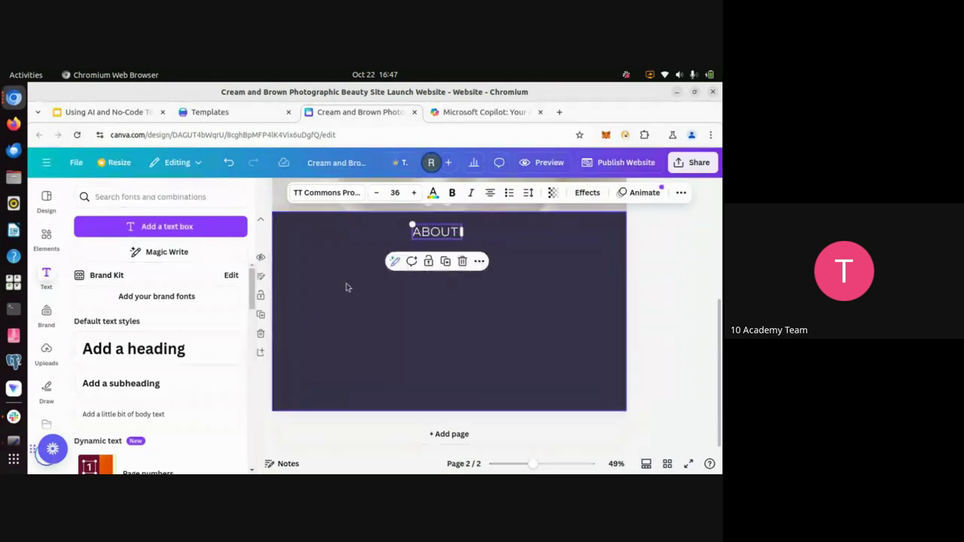
left_click(429, 280)
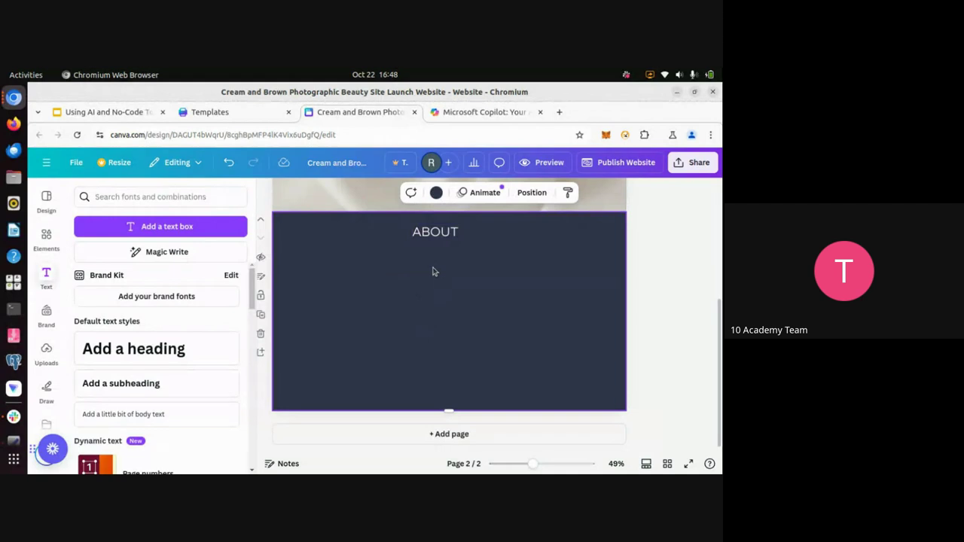
- Add a third page and move the previously uploaded poster and smartwatch images to the trash, keeping the Lizzy logo
left_click(437, 438)
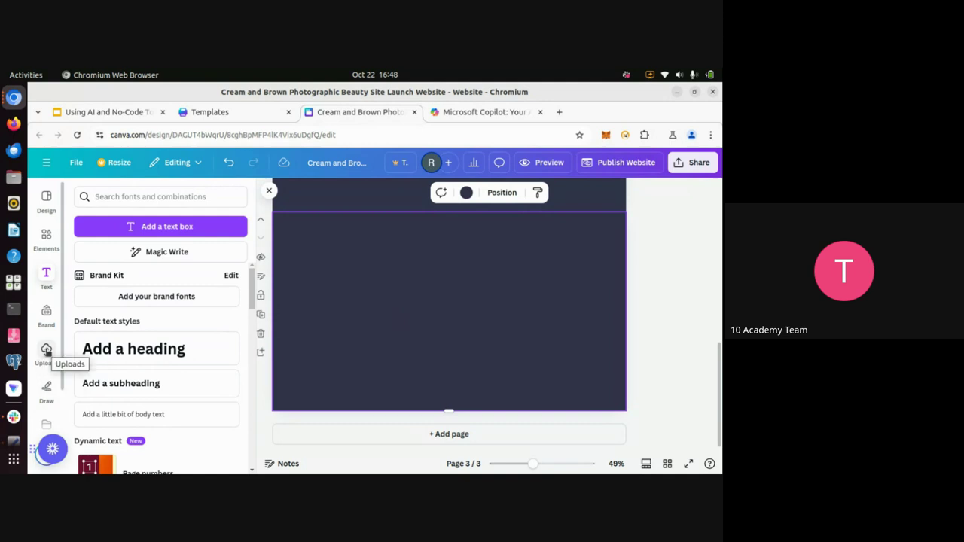
left_click(46, 352)
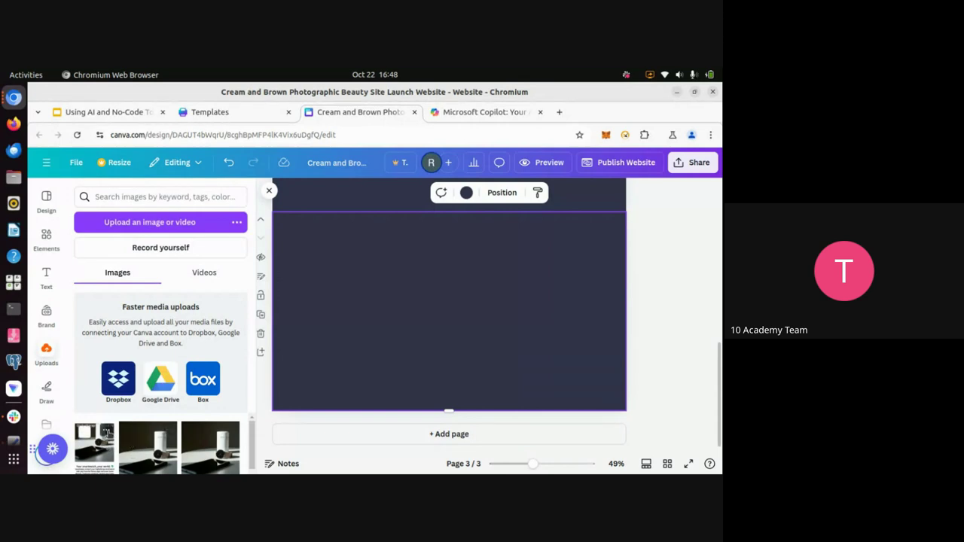
left_click(107, 432)
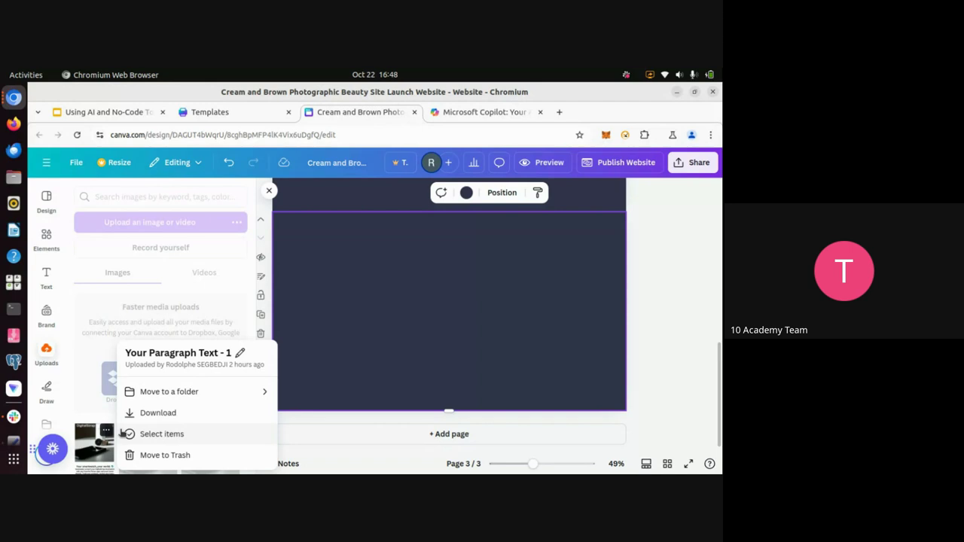
left_click(151, 455)
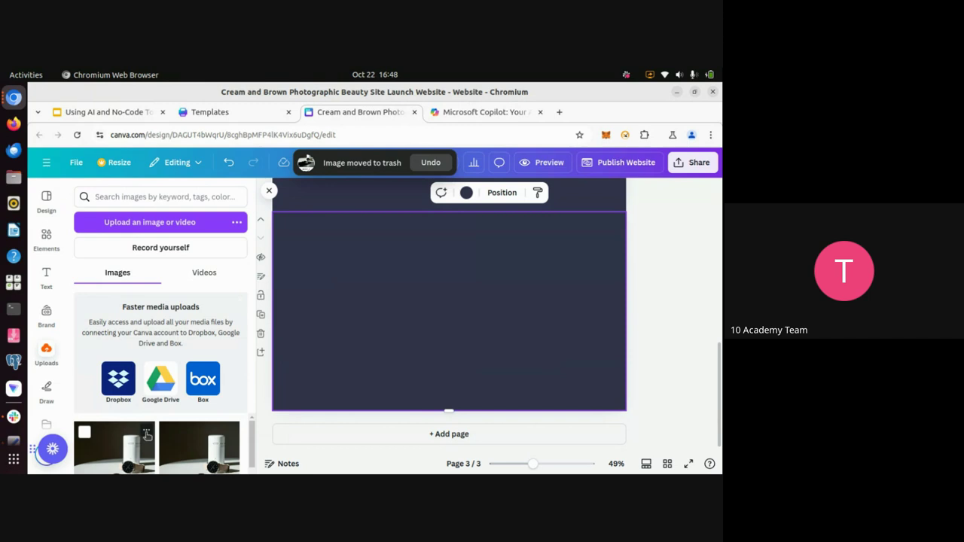
left_click(147, 432)
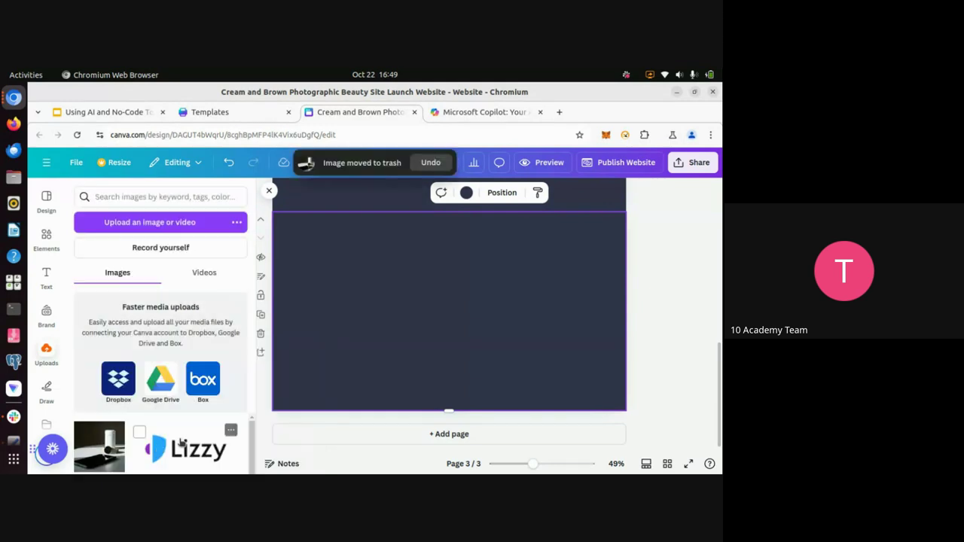
left_click(116, 435)
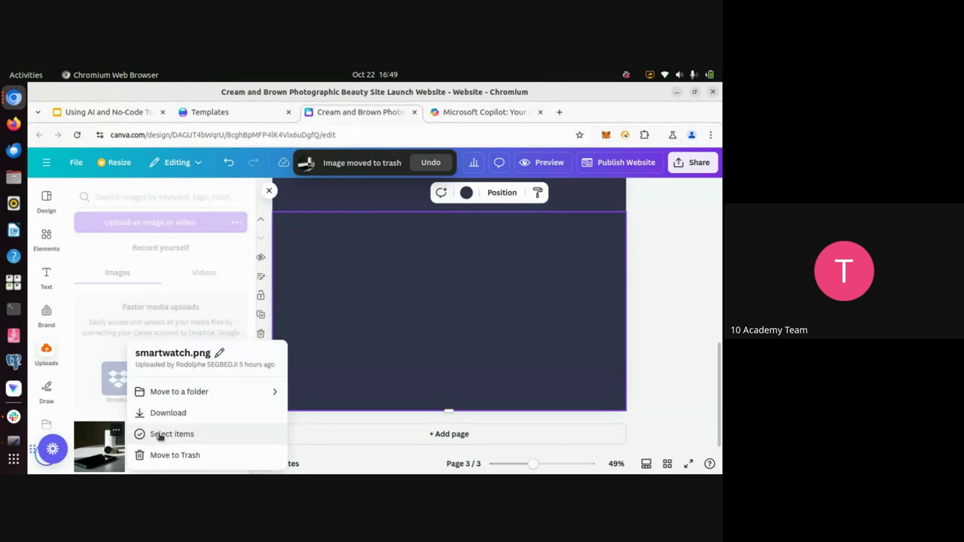
left_click(182, 455)
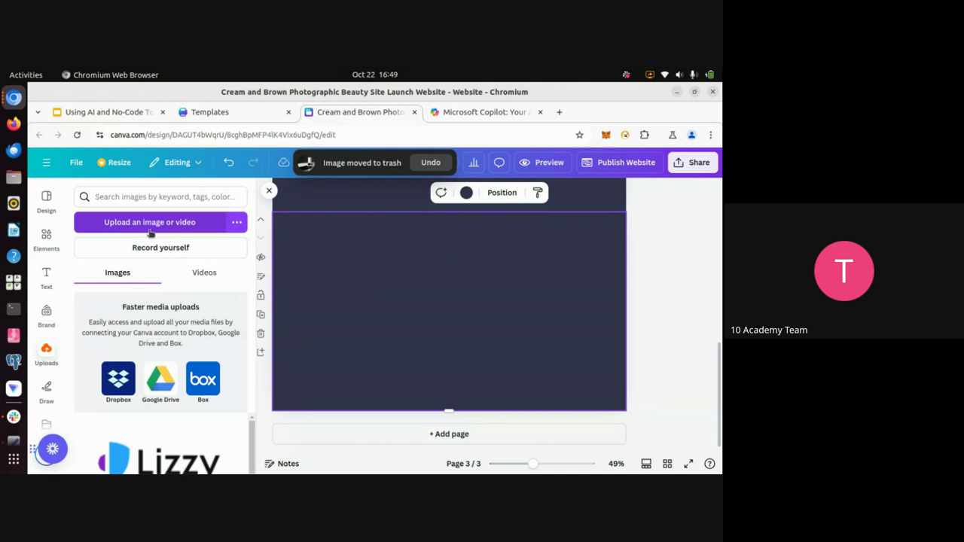
- Upload smartwatch.png from the Pictures folder and place it on the third page
left_click(192, 223)
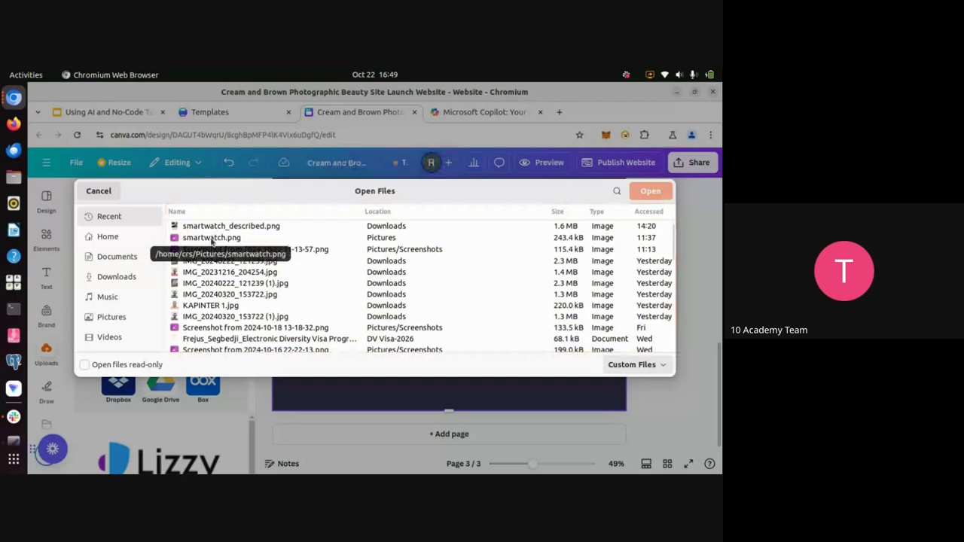
left_click(212, 239)
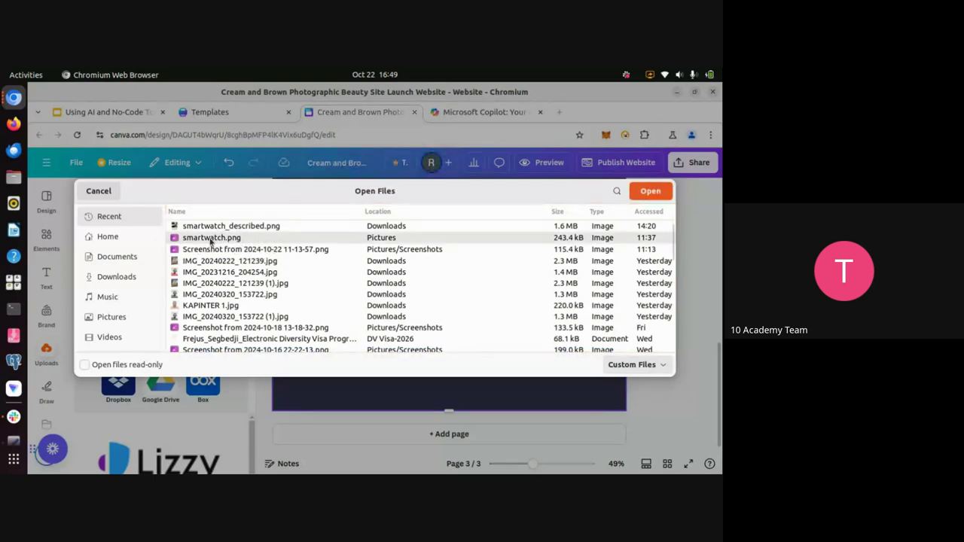
double_click(212, 238)
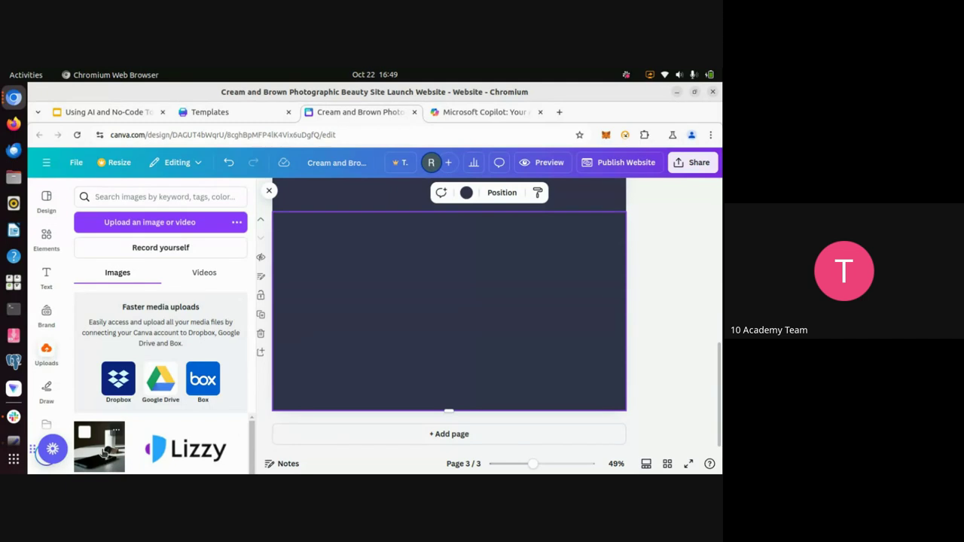
left_click_drag(106, 451, 411, 263)
- Review the image against the "ABOUT" page and move it slightly higher on the third page
scroll(329, 303, "up", 5)
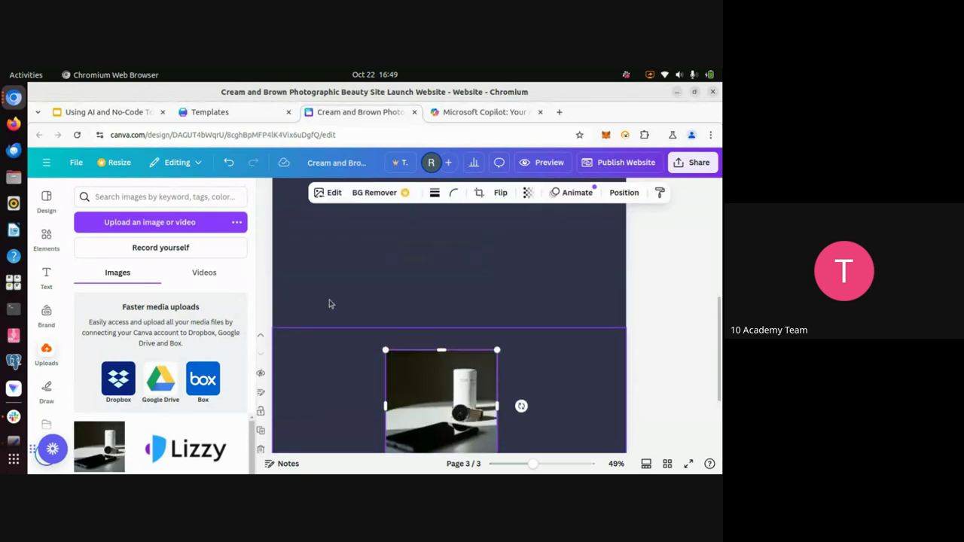
scroll(329, 303, "up", 2)
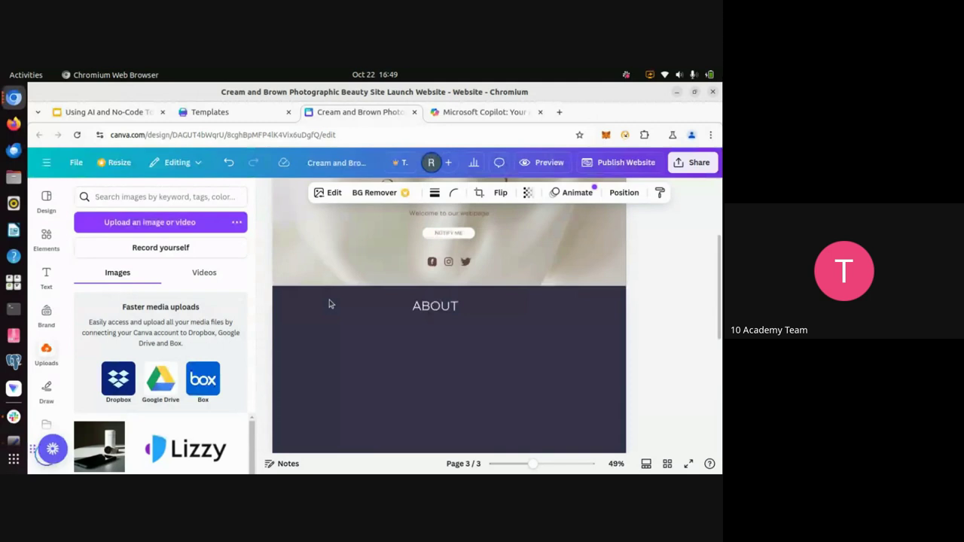
scroll(329, 304, "down", 5)
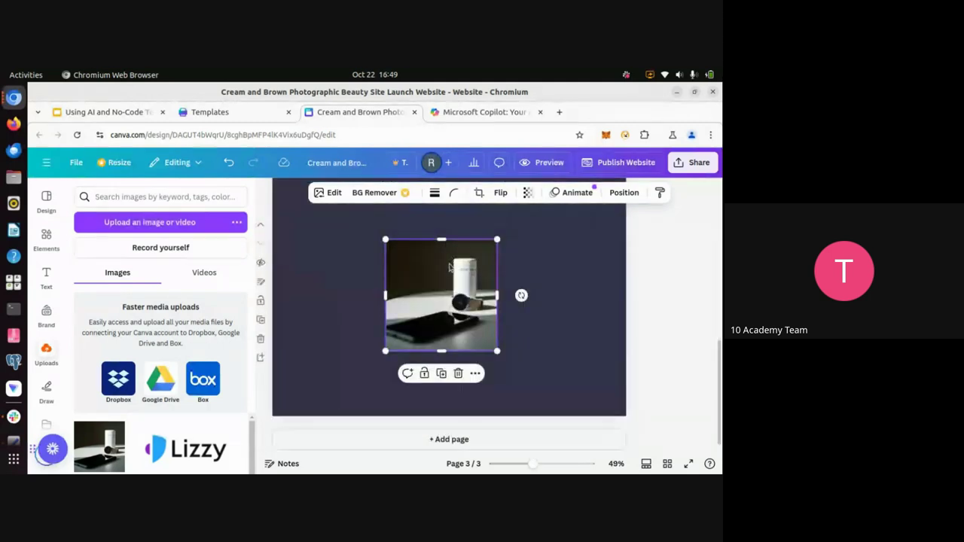
scroll(449, 275, "up", 4)
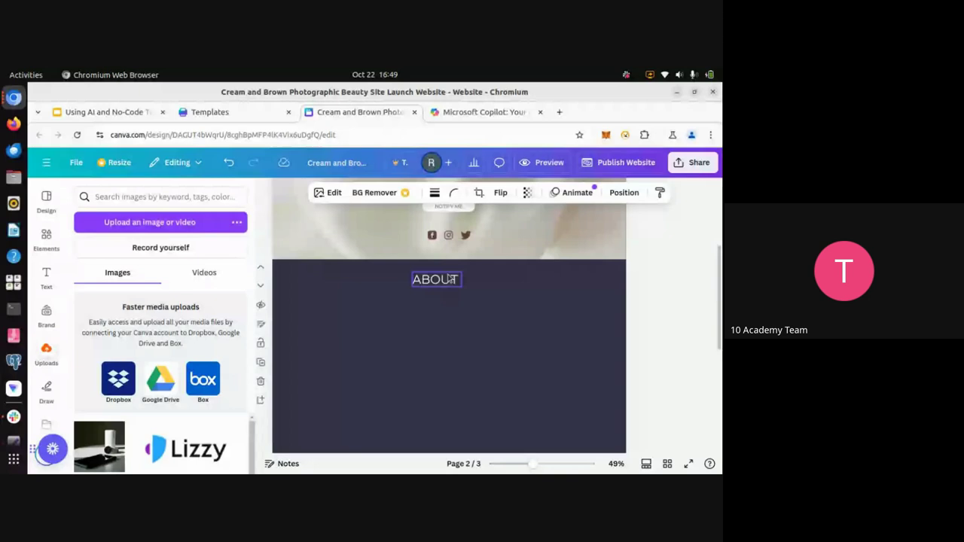
scroll(447, 279, "down", 3)
scroll(448, 279, "down", 1)
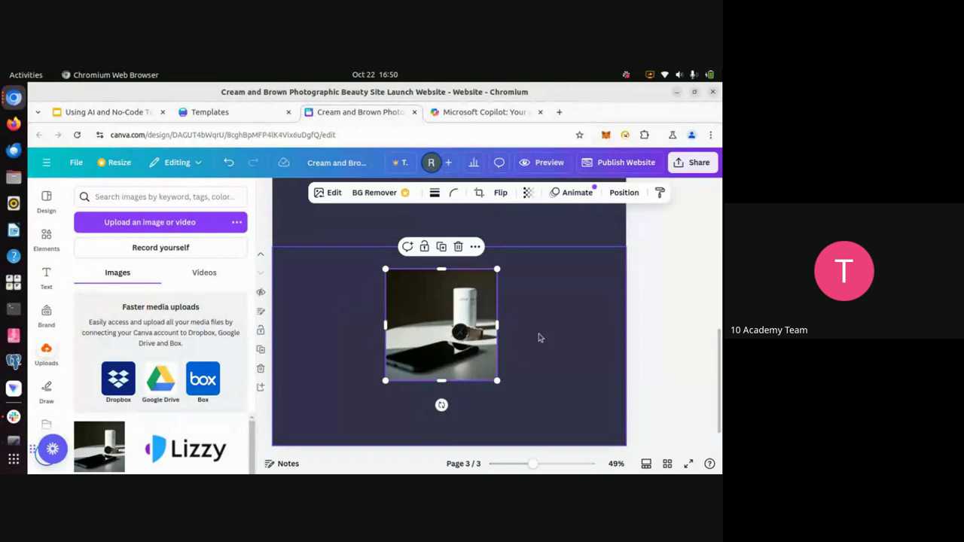
left_click_drag(431, 341, 430, 325)
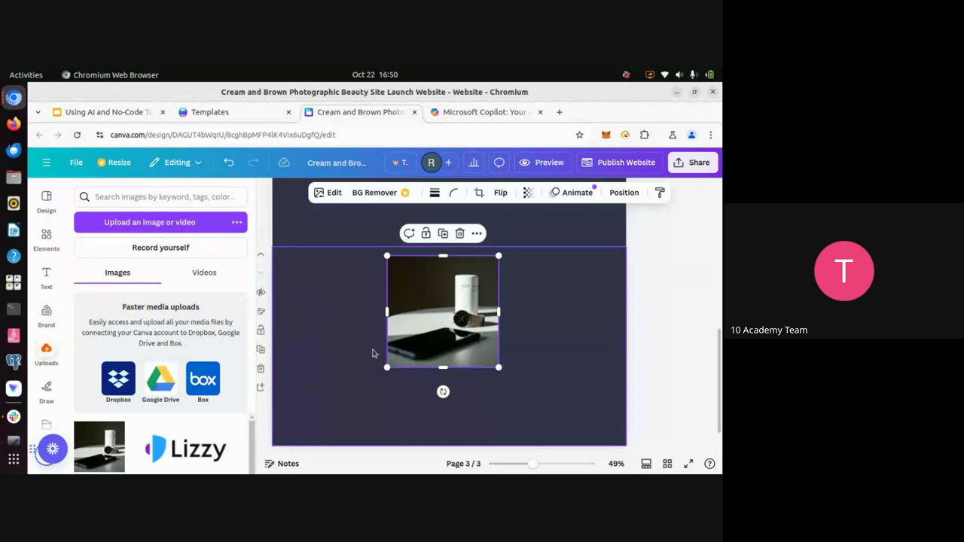
- Add a placeholder text box on the third page and position it a little below the smartwatch image
left_click(45, 276)
left_click(160, 226)
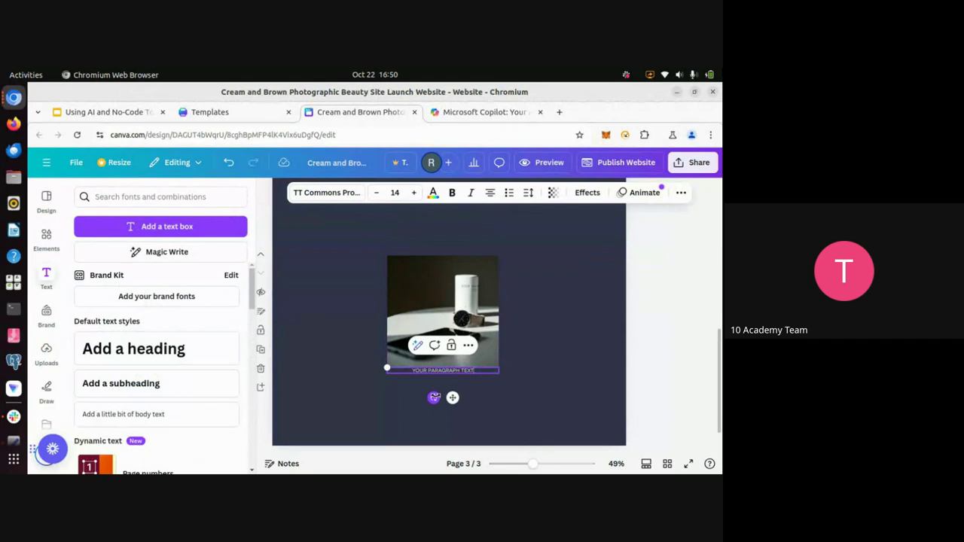
left_click(377, 412)
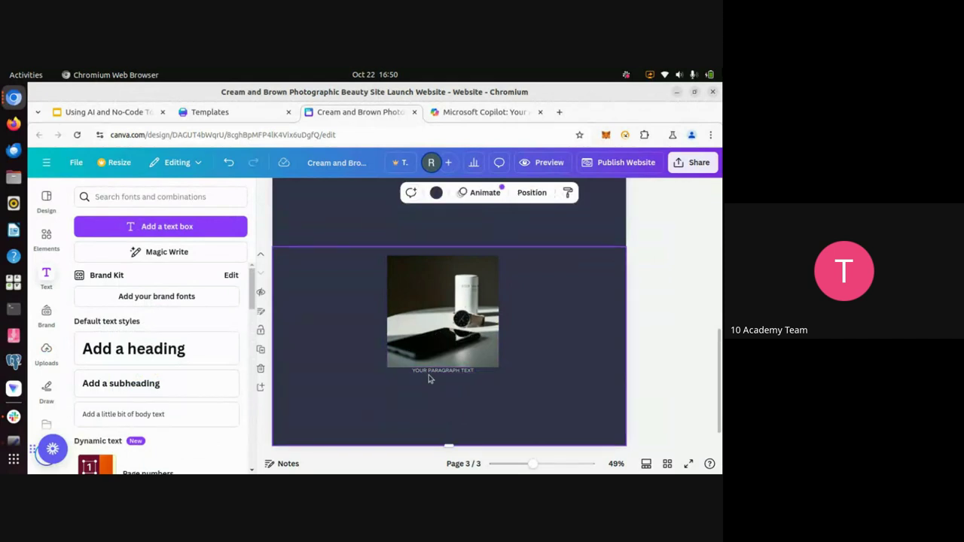
left_click(430, 373)
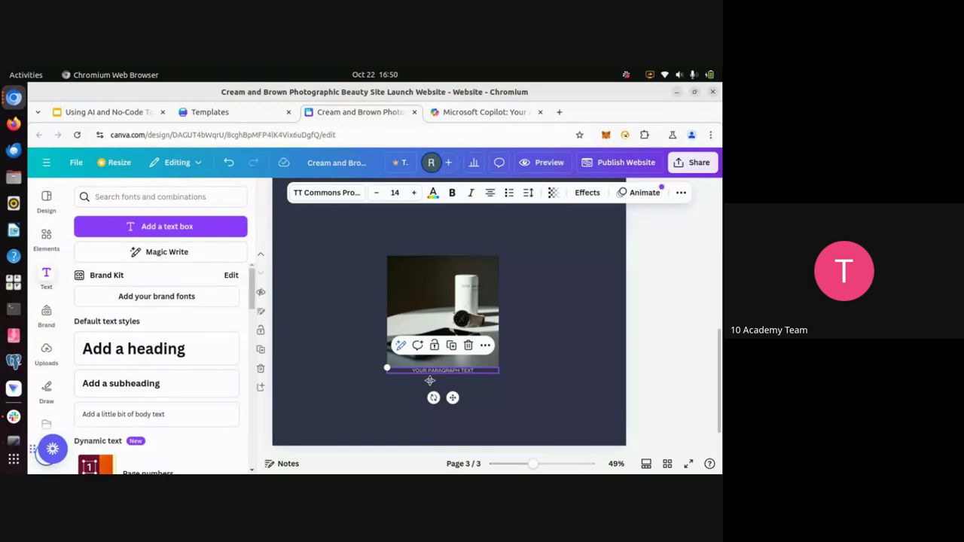
left_click_drag(429, 381, 433, 402)
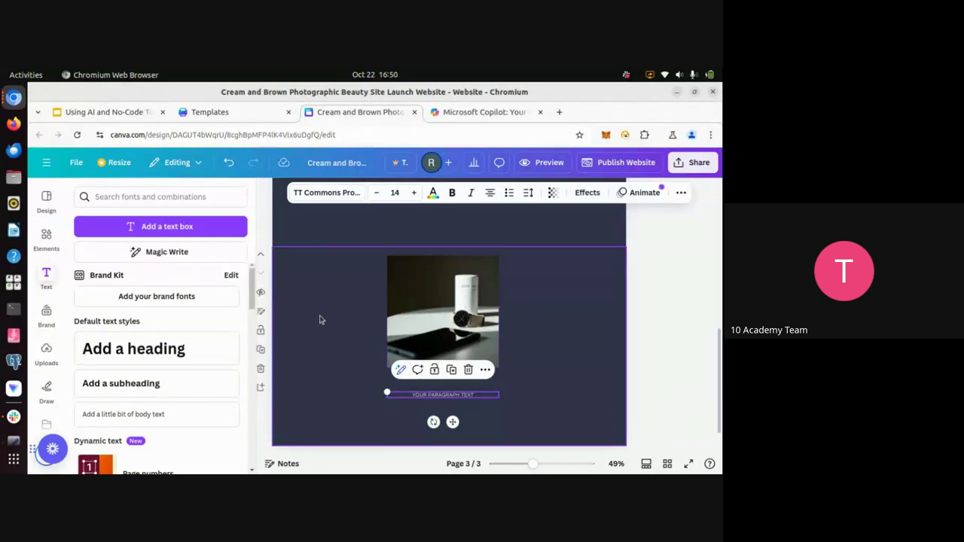
- Switch to the Google Slides presentation, exit the slideshow and open the "No-Code Tools for Marketing" slide
key("alt+Tab")
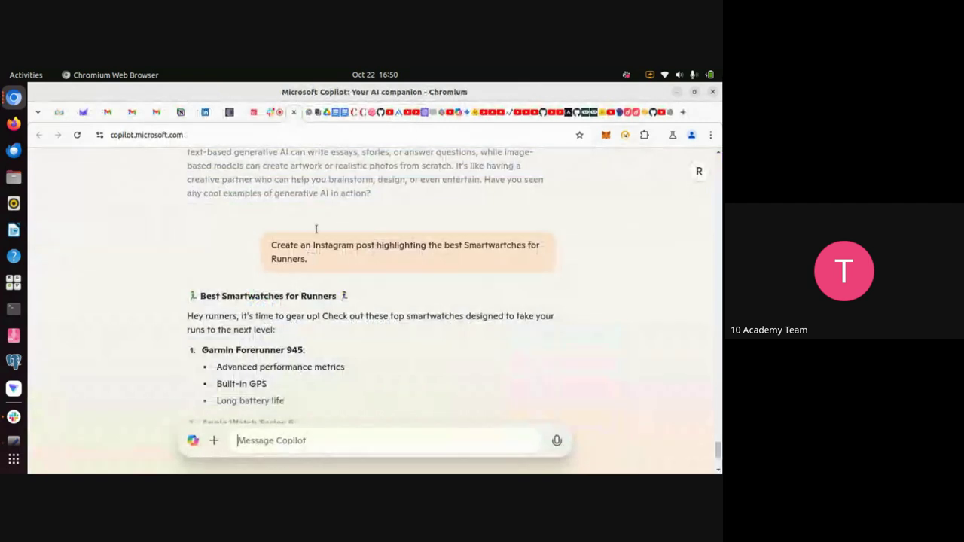
key("alt+Tab")
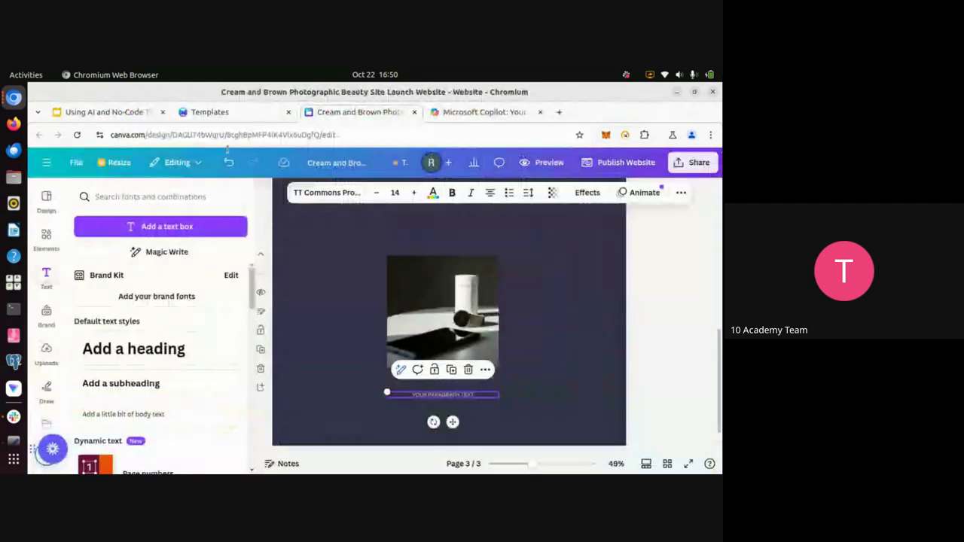
left_click(125, 119)
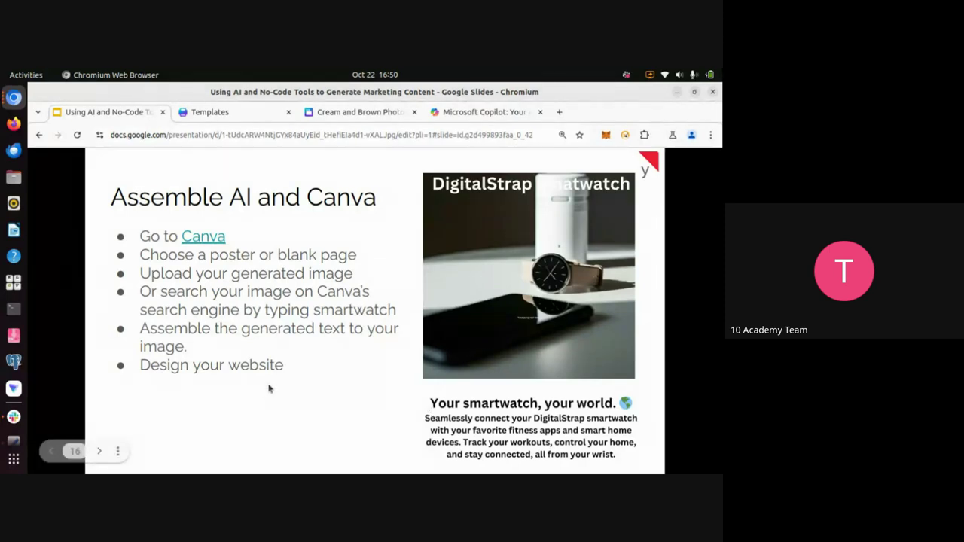
key("ctrl+shift+f")
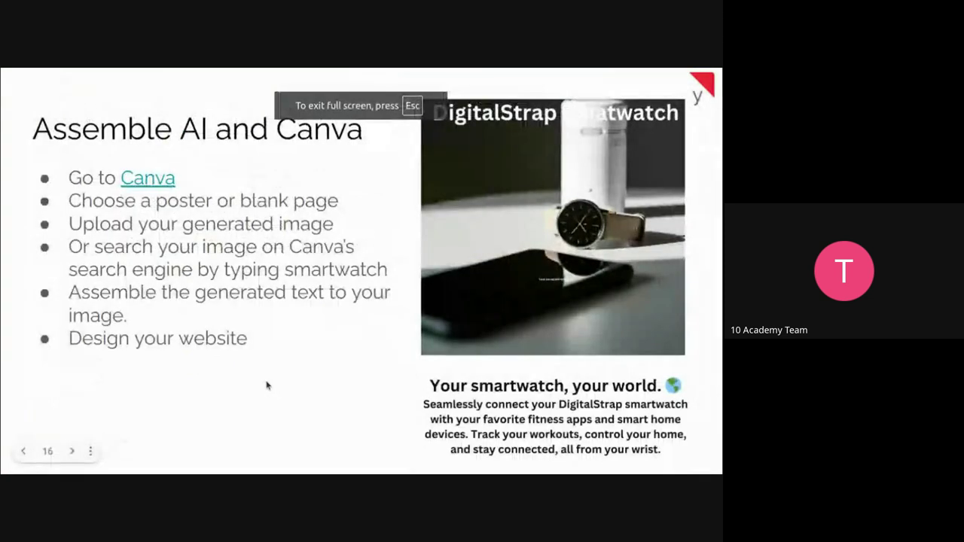
key("Escape")
key("Escape")
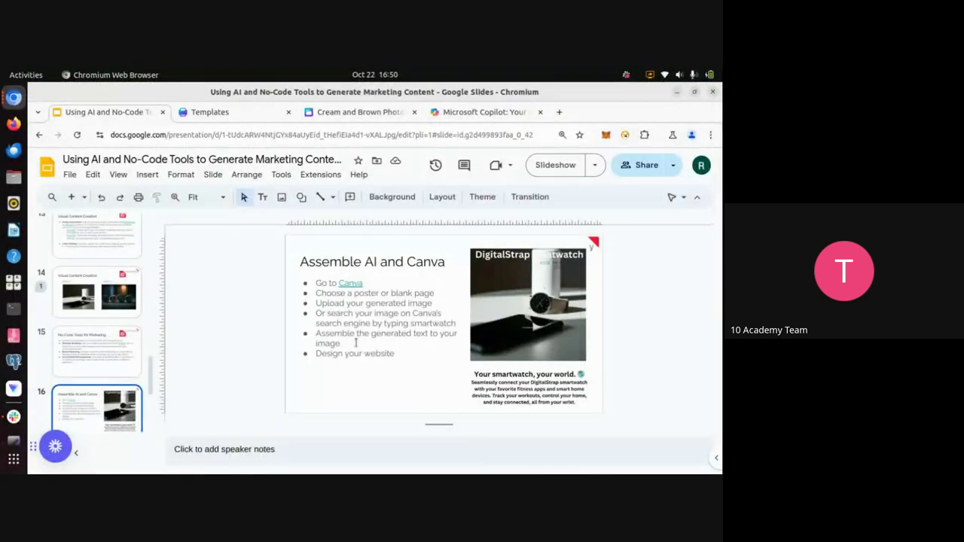
left_click(114, 367)
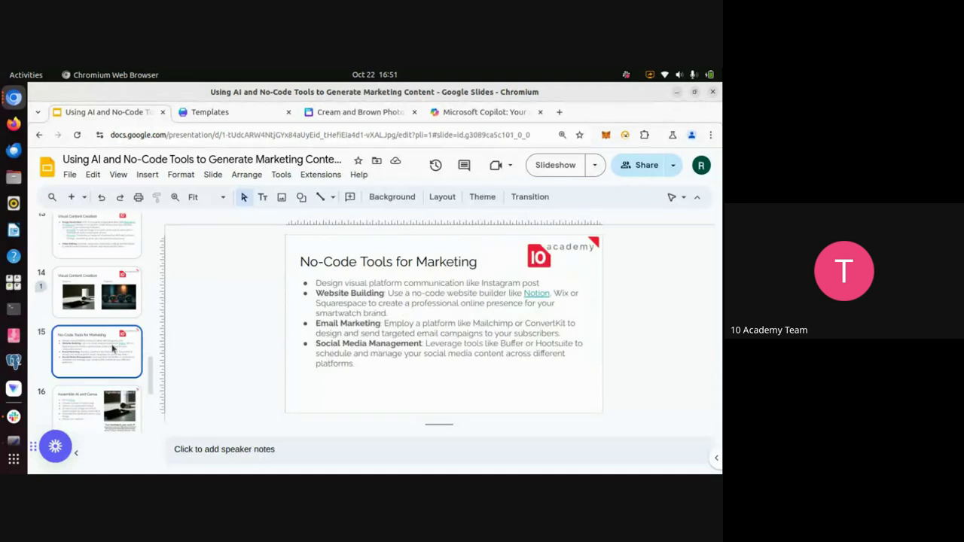
- Find the Instagram post example on slide 8 and copy its "Your smartwatch, your world" caption through "all from your wrist"
left_click(98, 249)
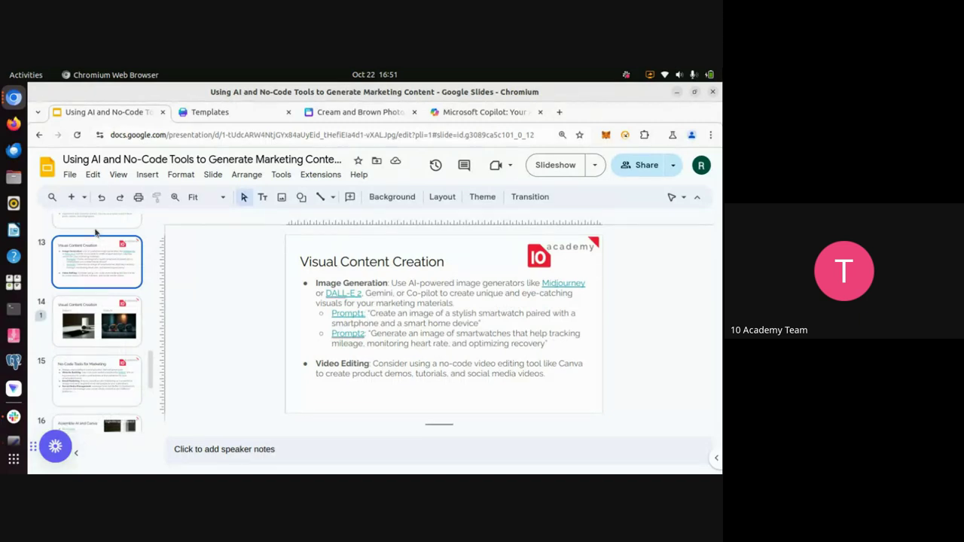
key("Up")
key("Up")
key("Up")
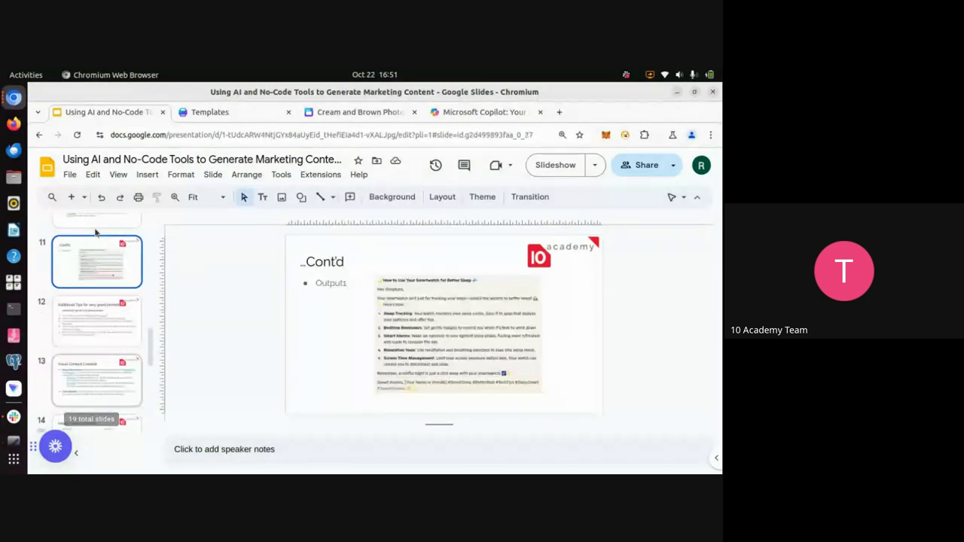
key("Up")
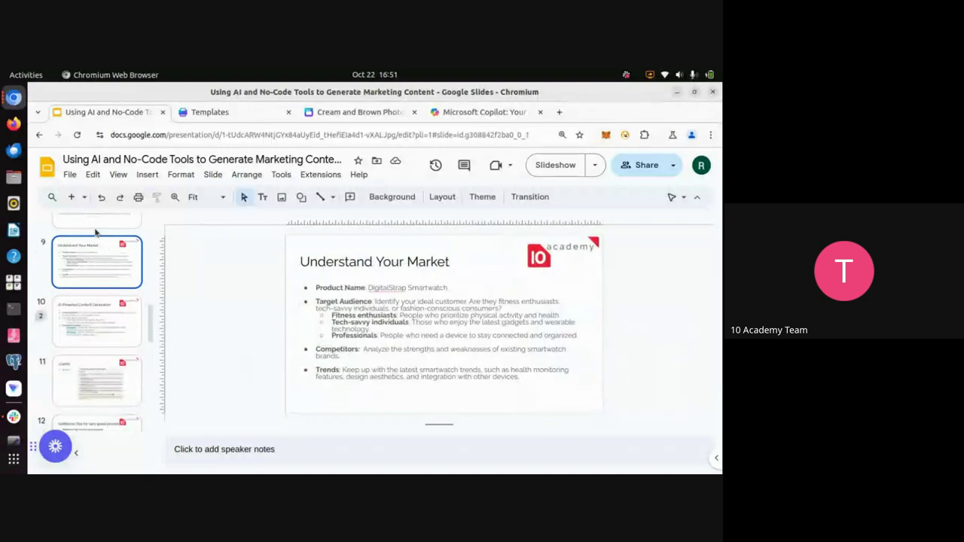
key("Up")
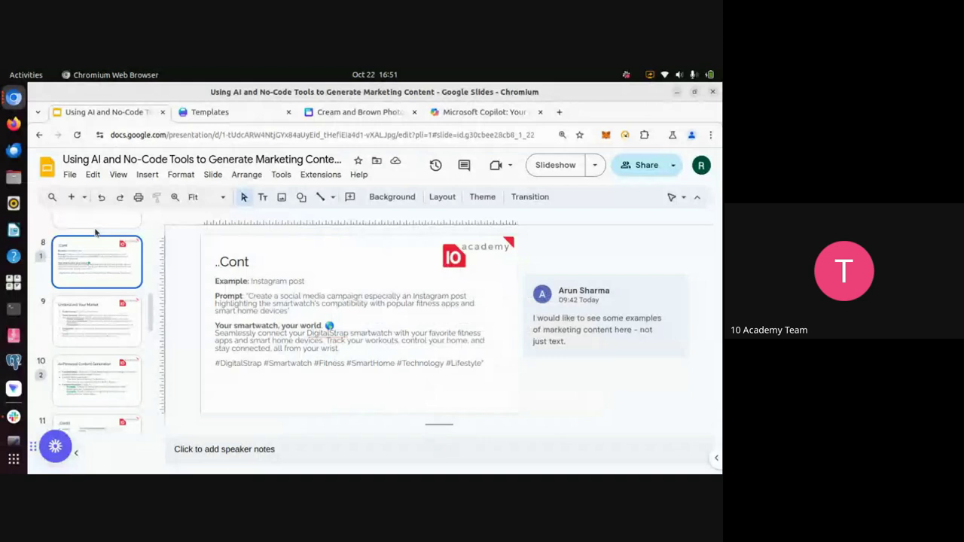
mouse_move(342, 352)
left_mouse_down()
mouse_move(234, 326)
mouse_move(341, 350)
left_mouse_up()
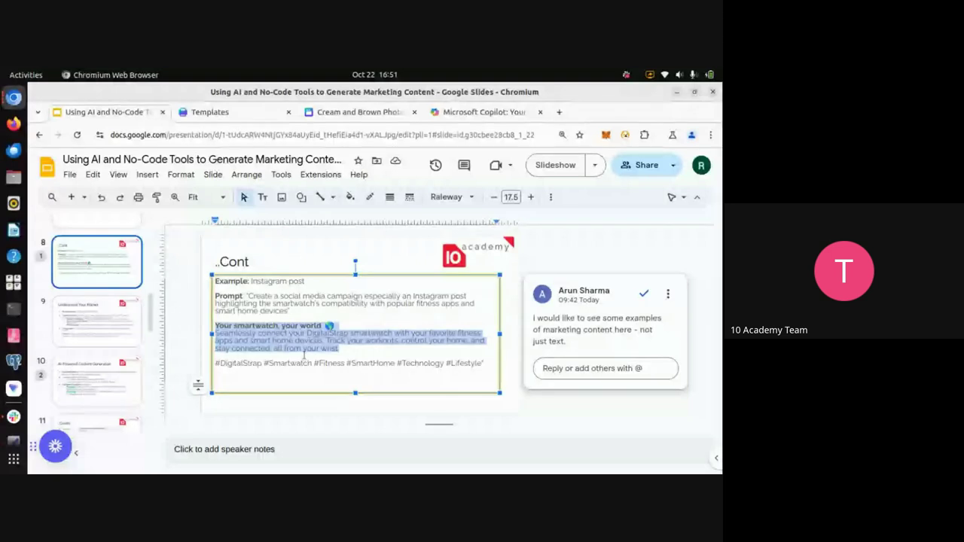
left_click(299, 388)
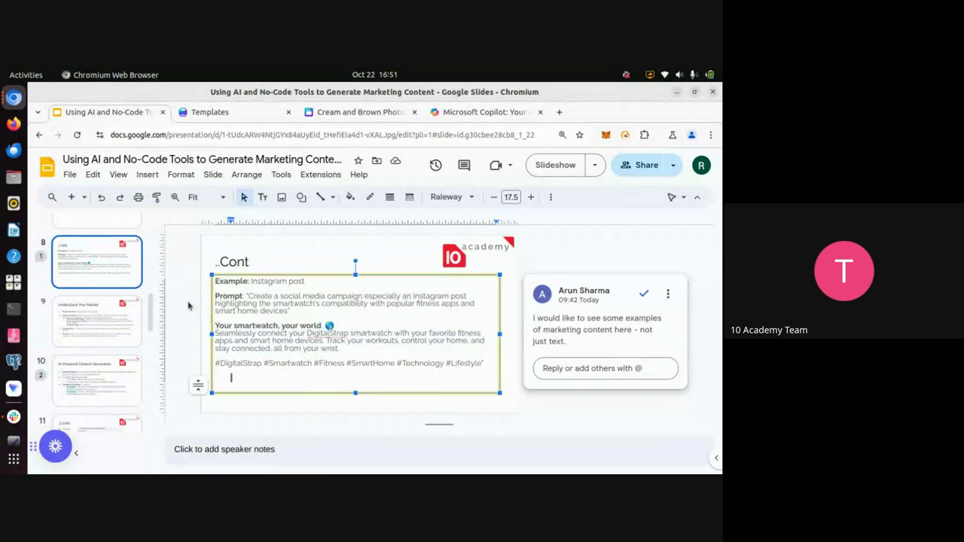
left_click(119, 319)
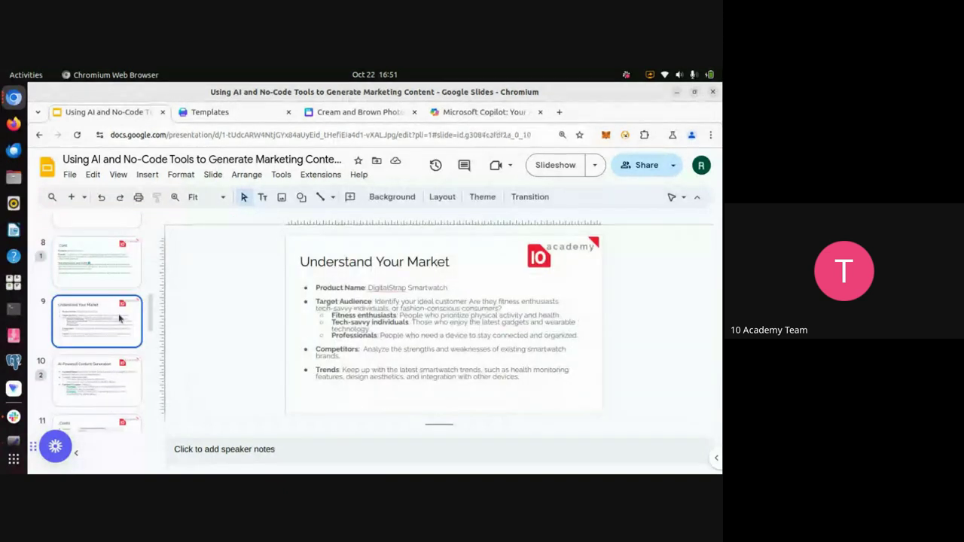
key("End")
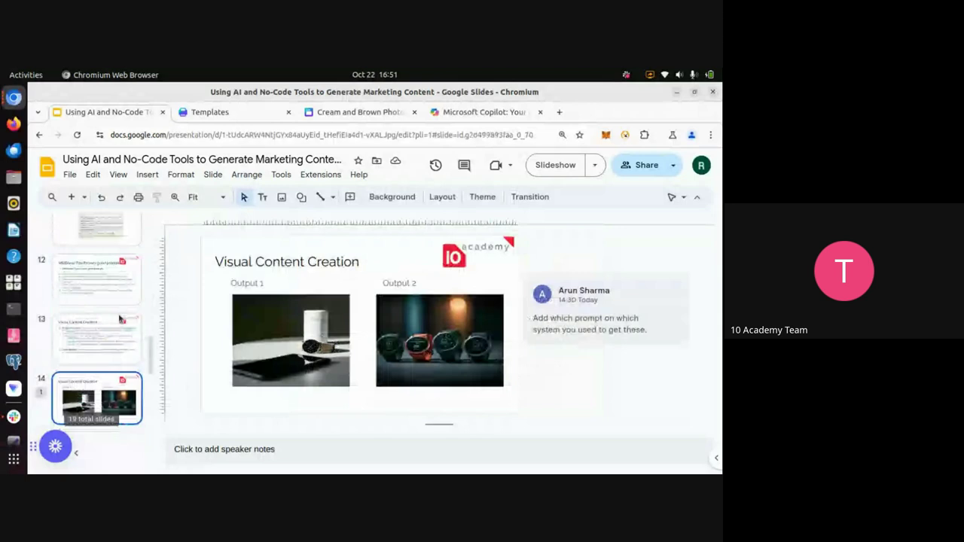
- Return to the Canva website and replace the placeholder text below the third page's smartwatch image with the copied caption
left_click(358, 116)
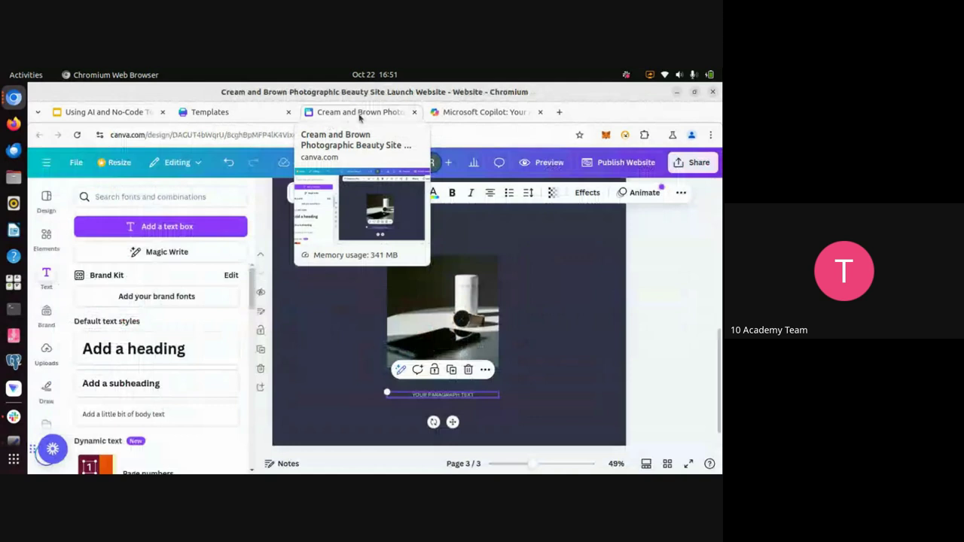
left_click(416, 397)
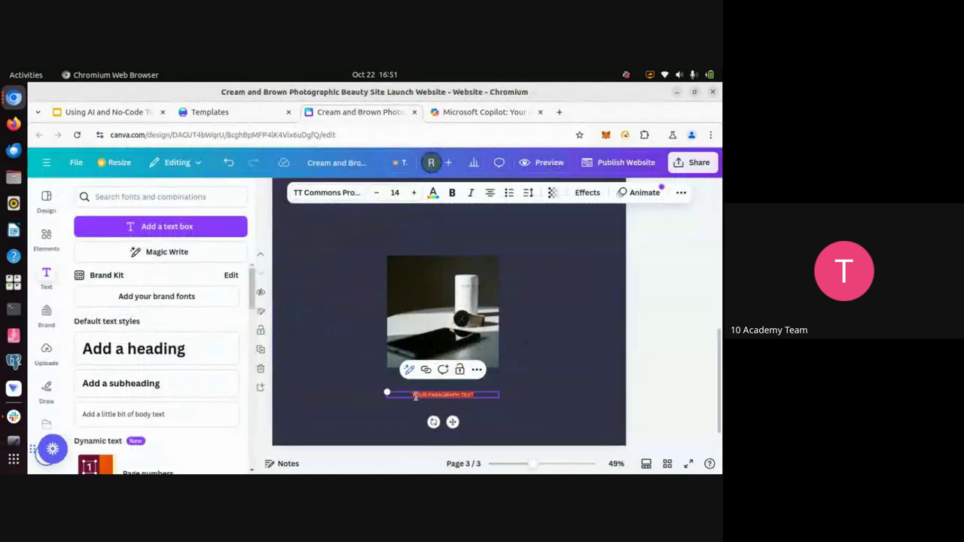
key("BackSpace")
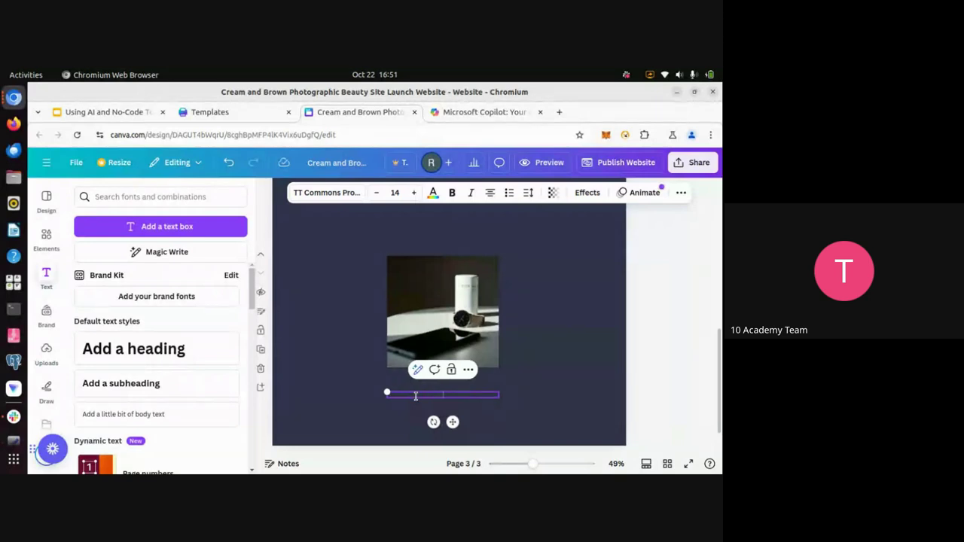
type("YOUR SMARTWATCH, YOUR WORLD 🌍 SEAMLESSLY CONNECT YOUR DIGITALSTRAP SMARTWATCH WITH YOUR FAVORITE FITNESS APPS AND SMART HOME DEVICES. TRACK YOUR WORKOUTS, CONTROL YOUR HOME, AND STAY CONNECTED, ALL FROM YOUR WRIST.")
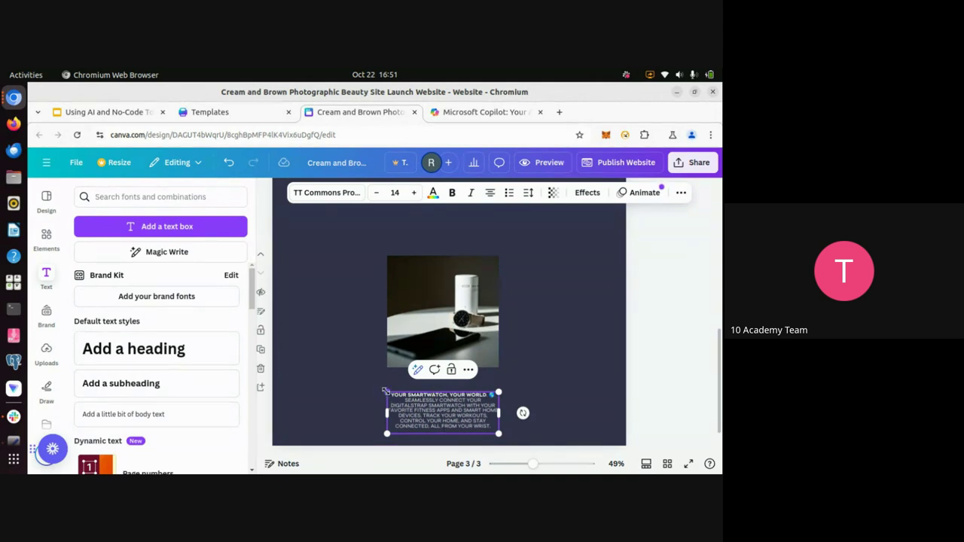
- Scale the caption text up to about size 15.9, match its box to the image width and move it slightly closer beneath the image
left_click_drag(384, 391, 371, 387)
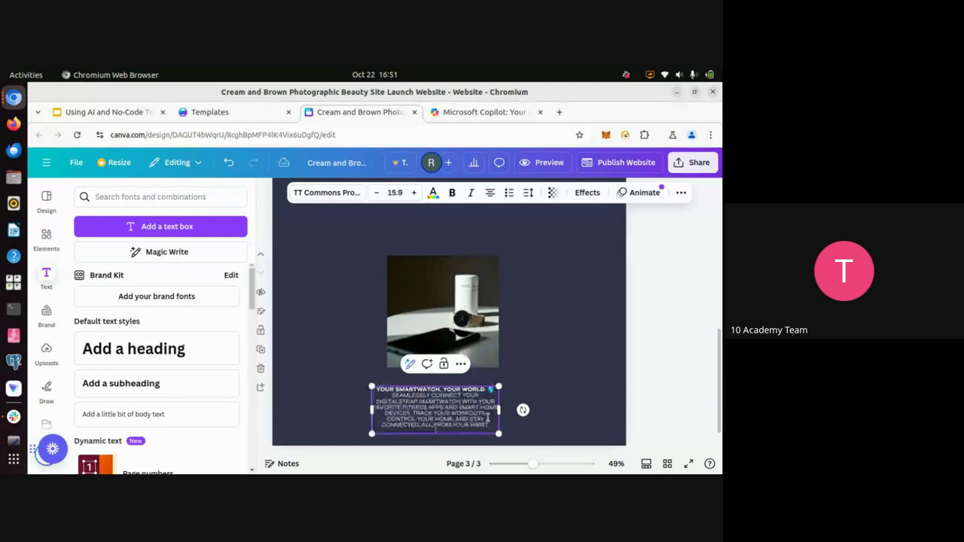
left_click_drag(499, 410, 509, 408)
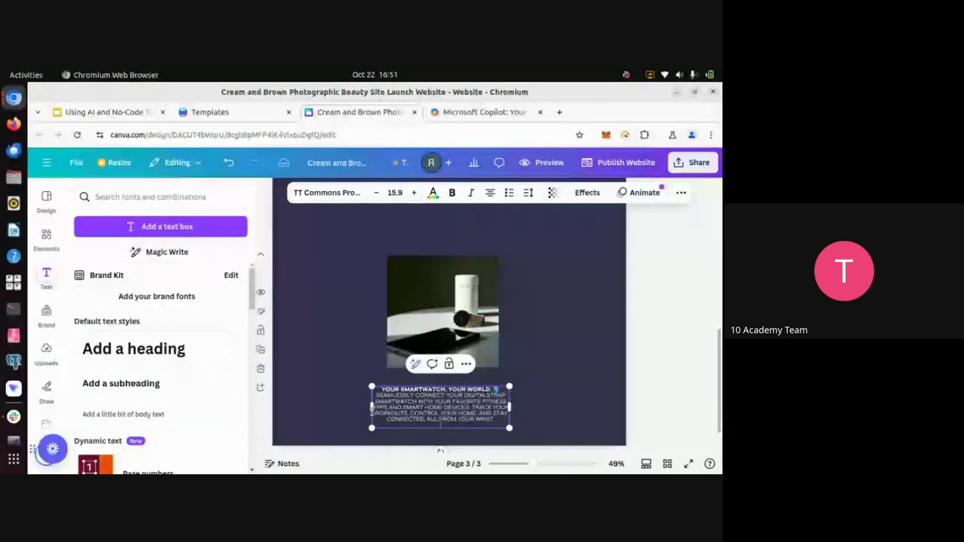
left_click_drag(369, 408, 387, 409)
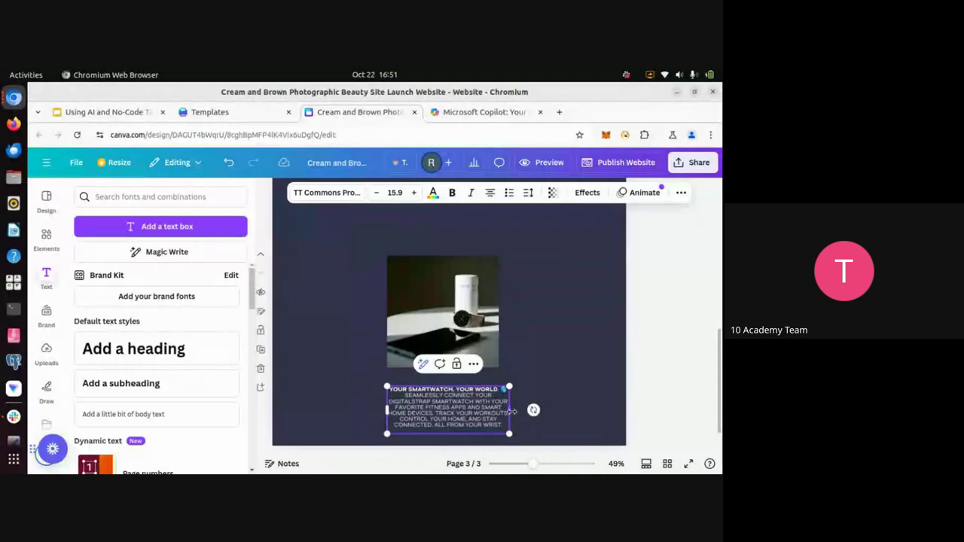
left_click_drag(512, 410, 504, 411)
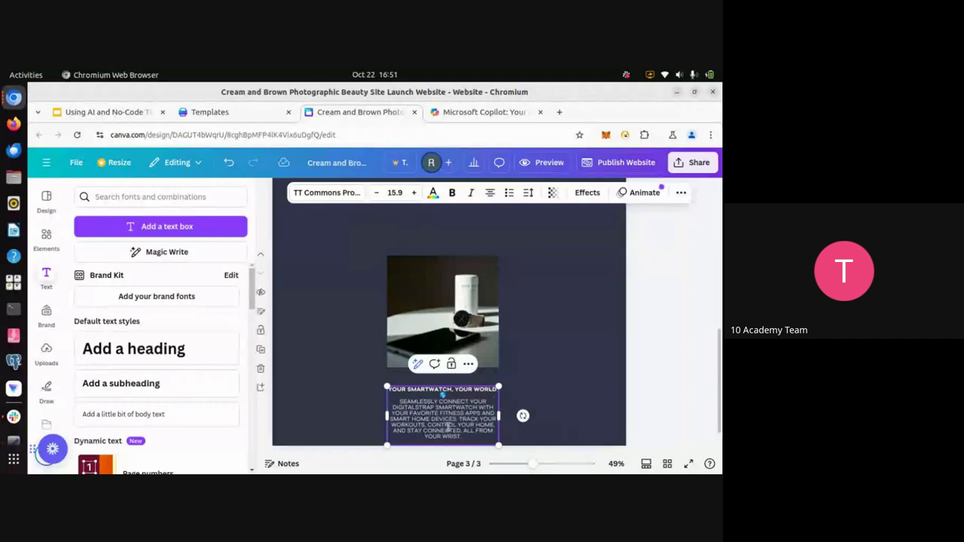
left_click(531, 404)
left_click(447, 403)
left_click_drag(447, 403, 449, 393)
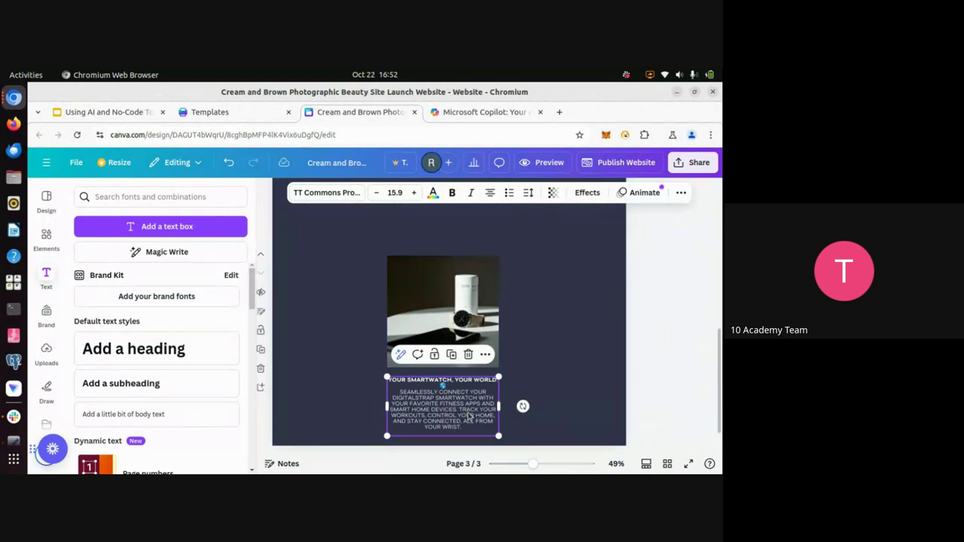
- Reduce the whole caption's font size to 14.9 and insert a blank line between its bold heading and the body text
double_click(468, 411)
left_click(468, 413)
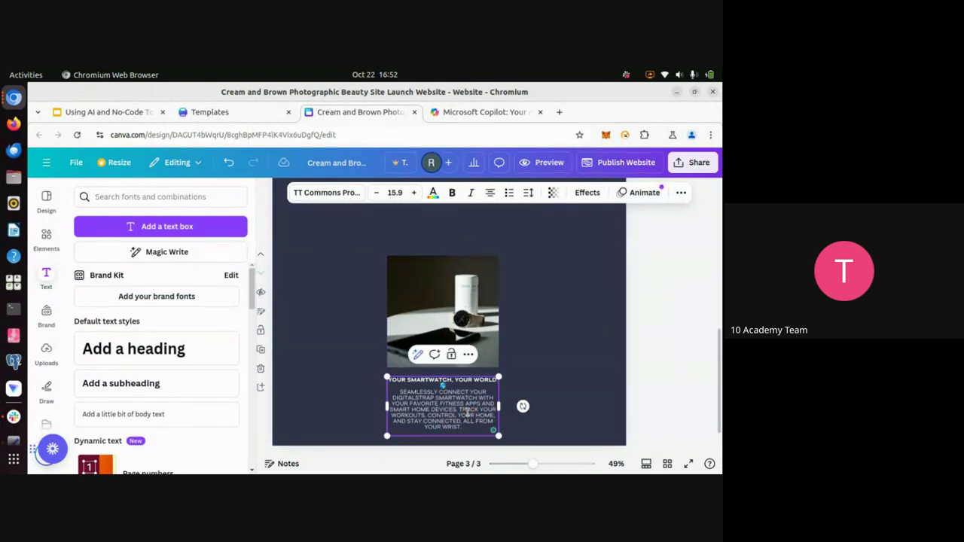
key("ctrl+a")
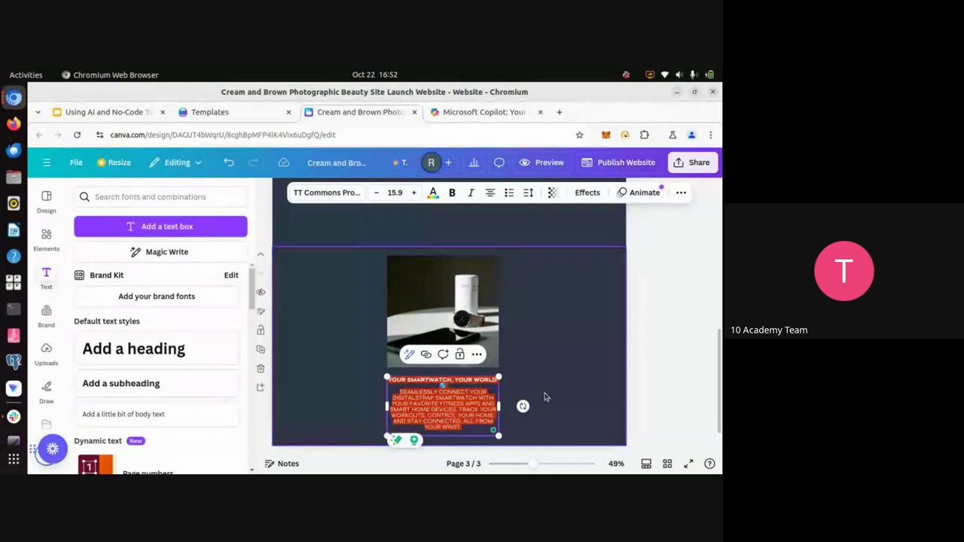
left_click(452, 397)
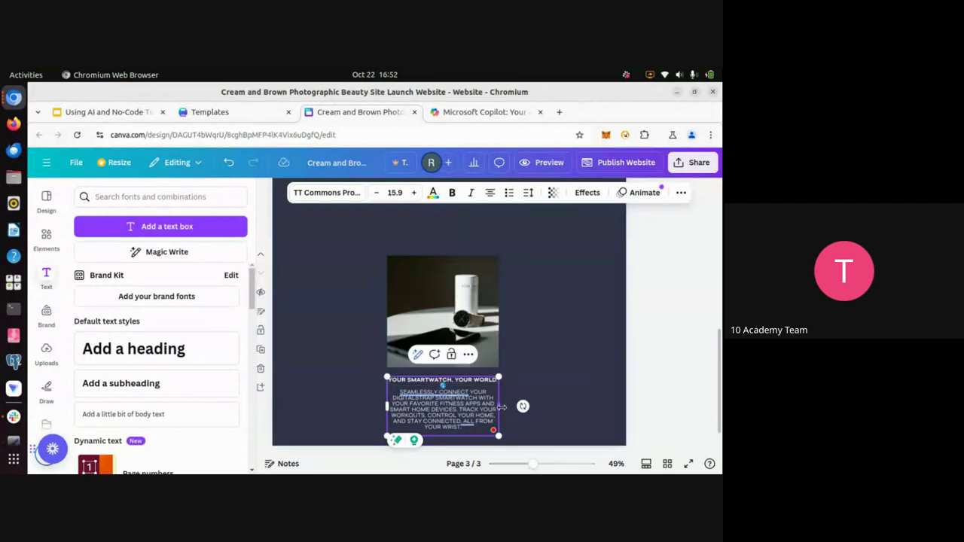
double_click(437, 405)
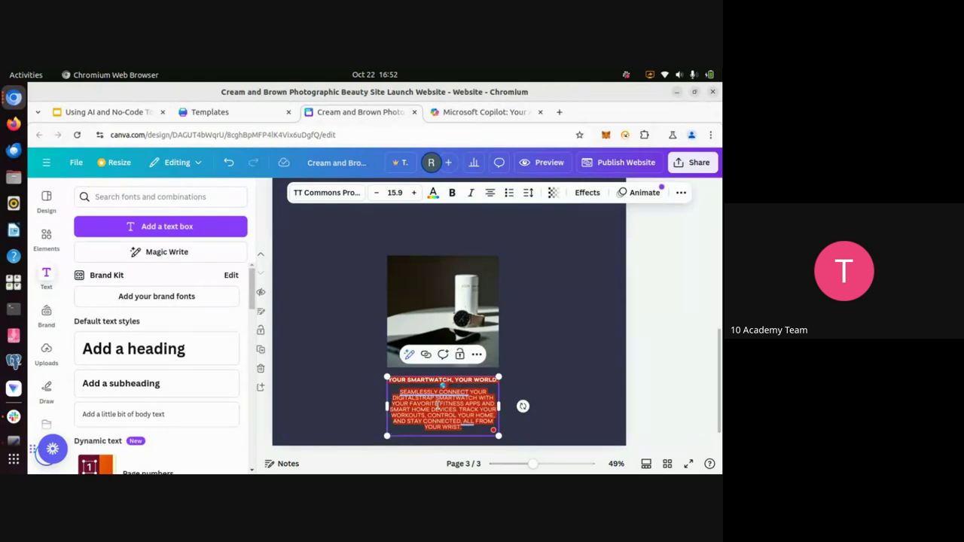
left_click(377, 192)
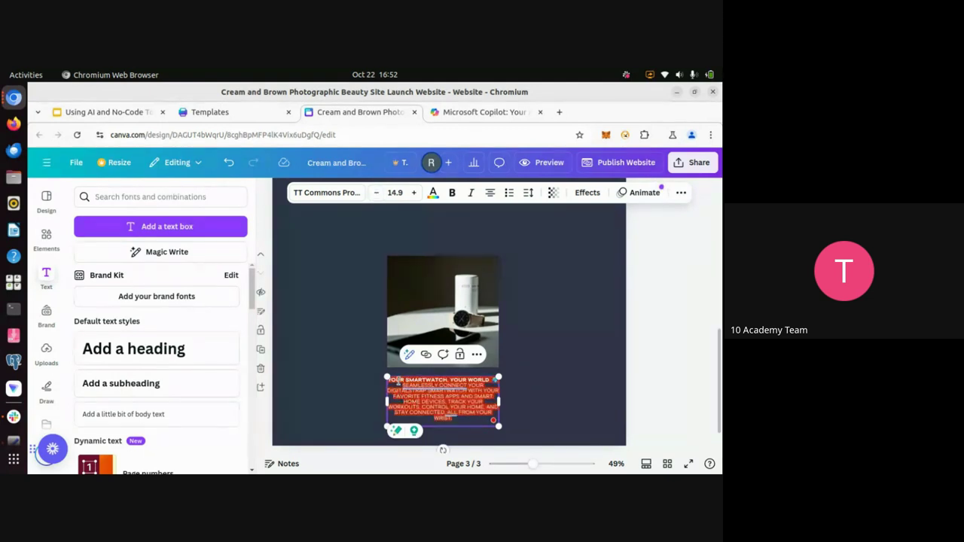
left_click(399, 381)
key("Escape")
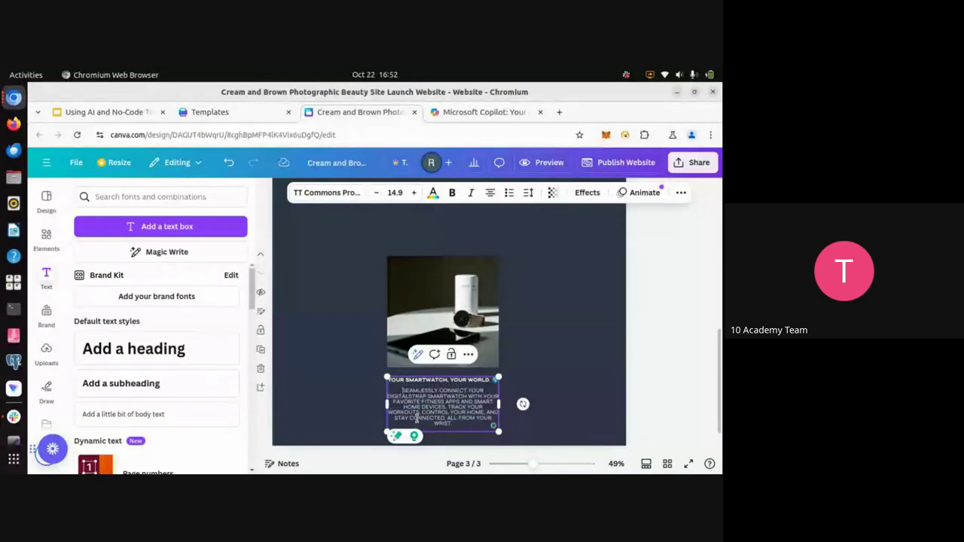
left_click(583, 355)
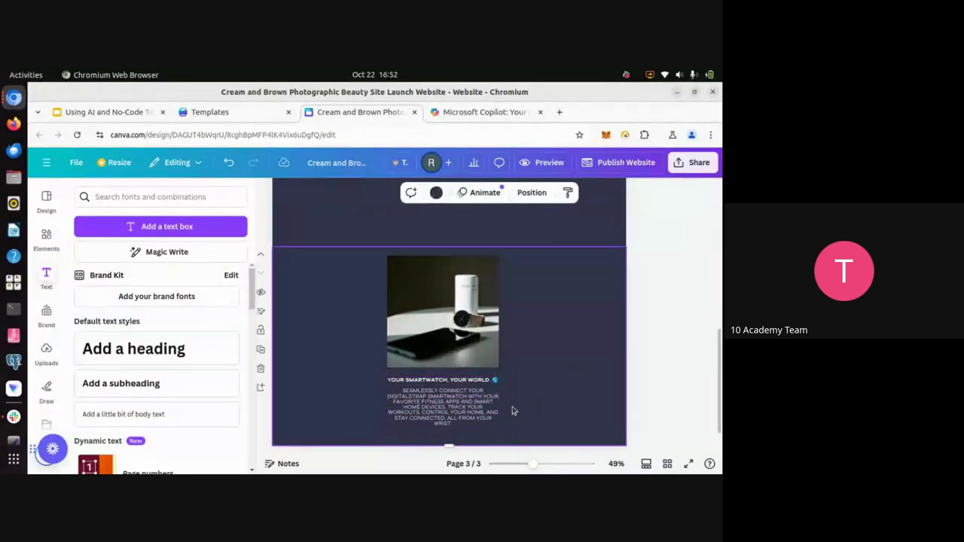
left_click(455, 432)
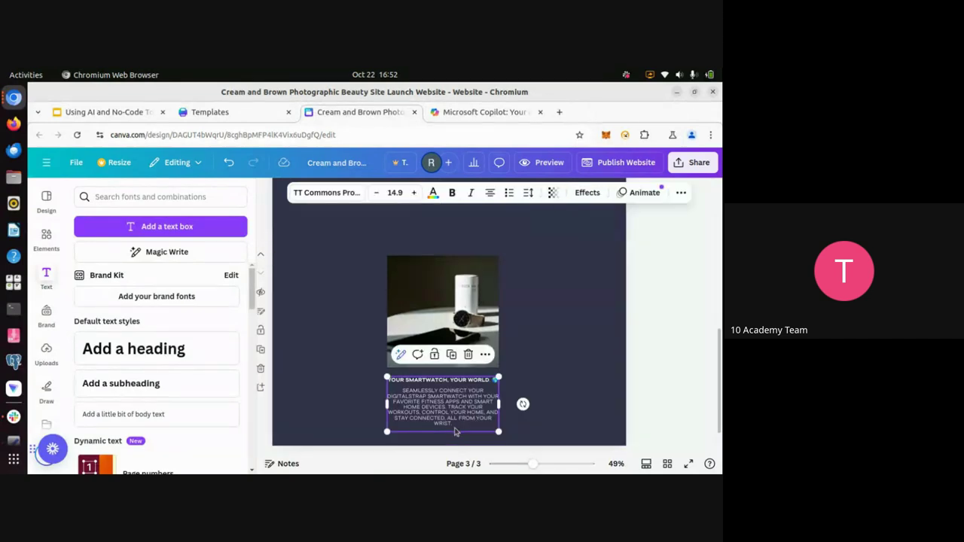
left_click(577, 351)
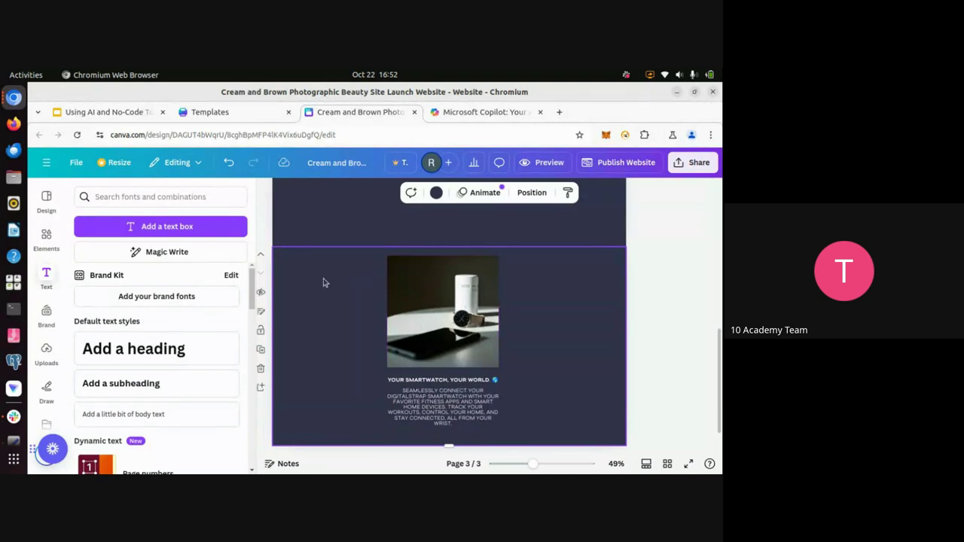
- Add a text box reading "DIGITALSTRAP SMARTWATCH" and place it over the upper edge of the smartwatch image
left_click(103, 229)
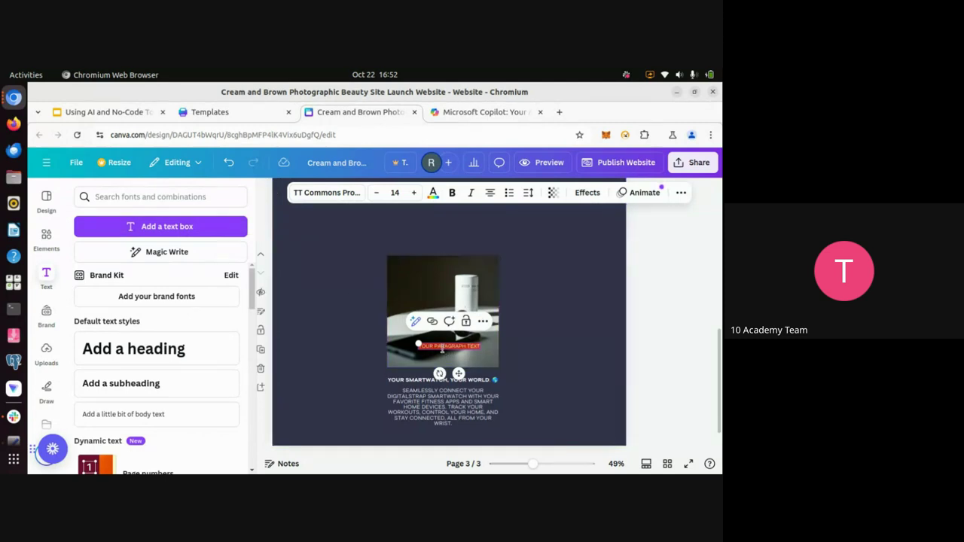
key("Delete")
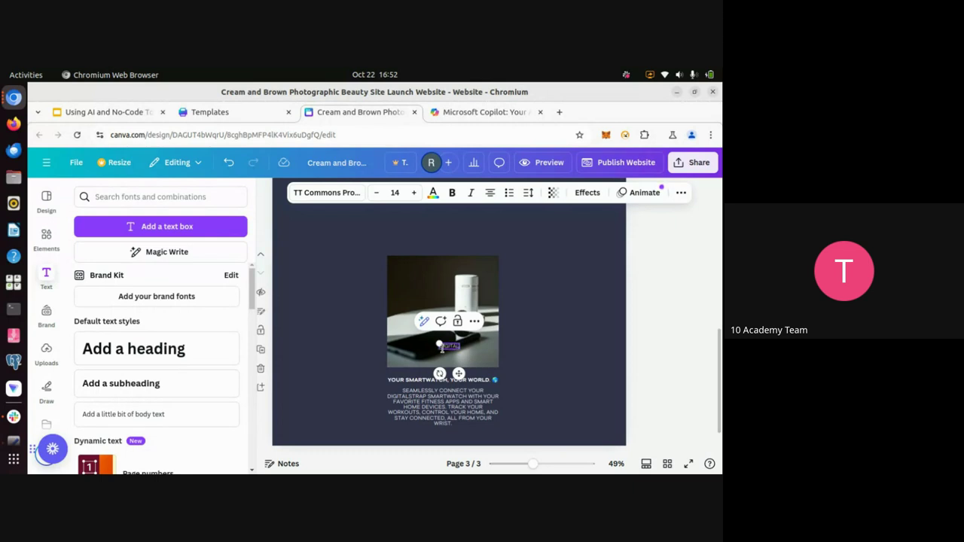
type("AP SMARTWATCH")
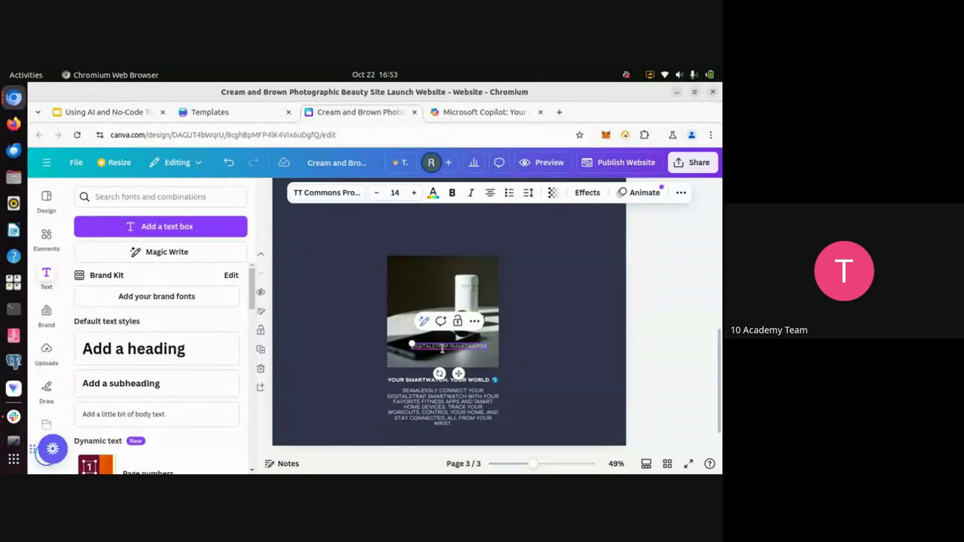
left_click(490, 360)
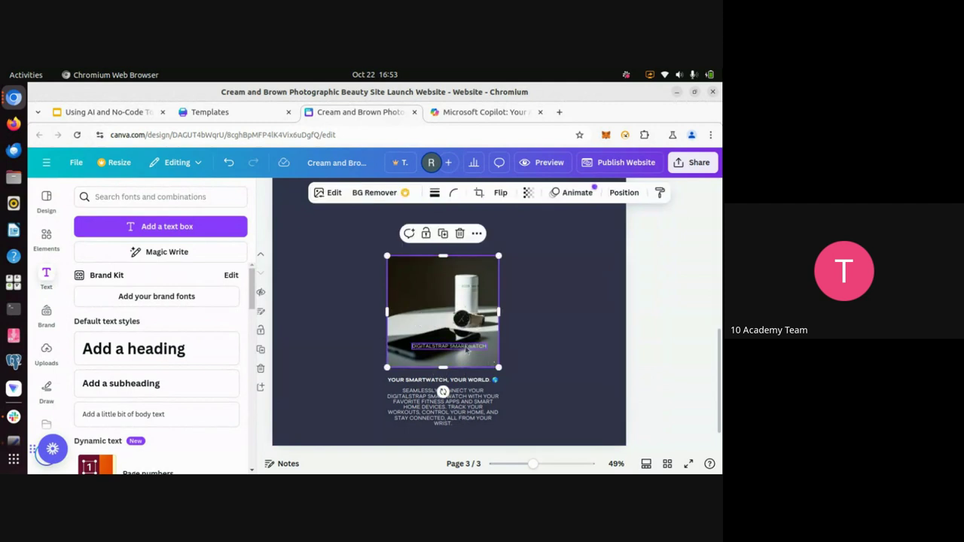
left_click_drag(464, 349, 449, 268)
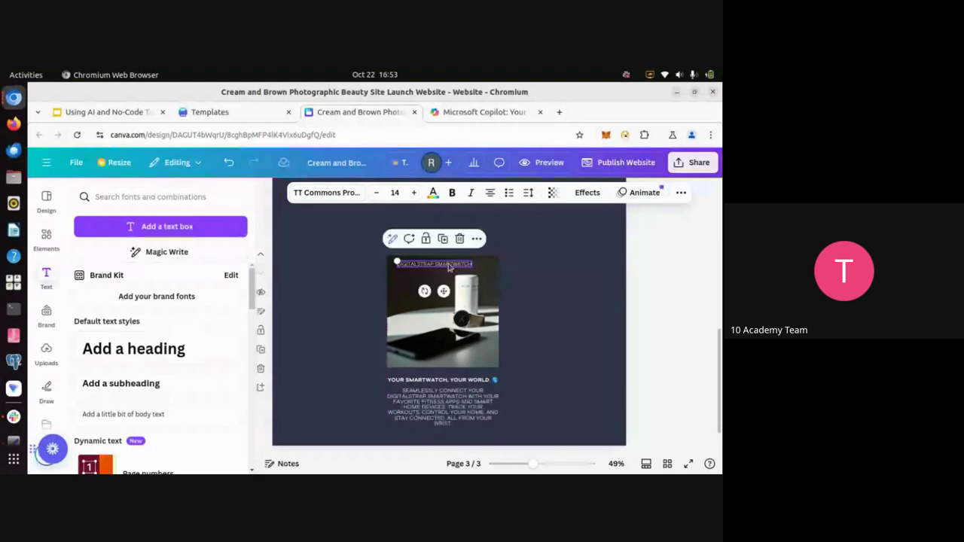
- Make the "DIGITALSTRAP SMARTWATCH" title on the image bold and deselect it
double_click(447, 264)
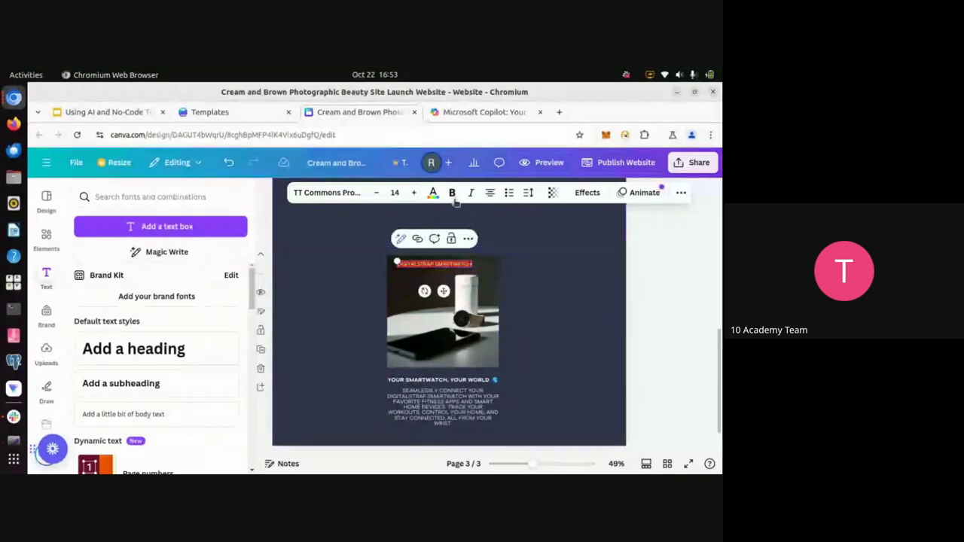
left_click(452, 193)
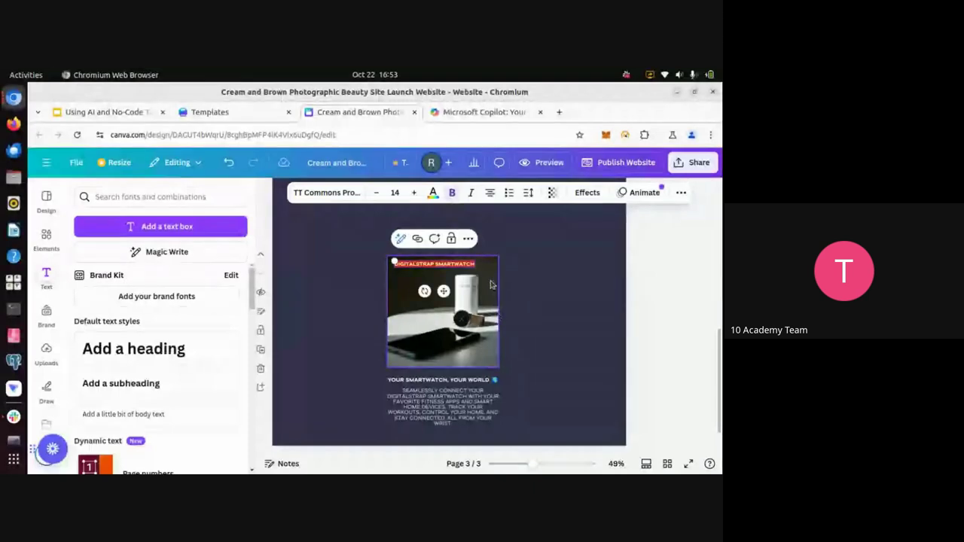
left_click(493, 286)
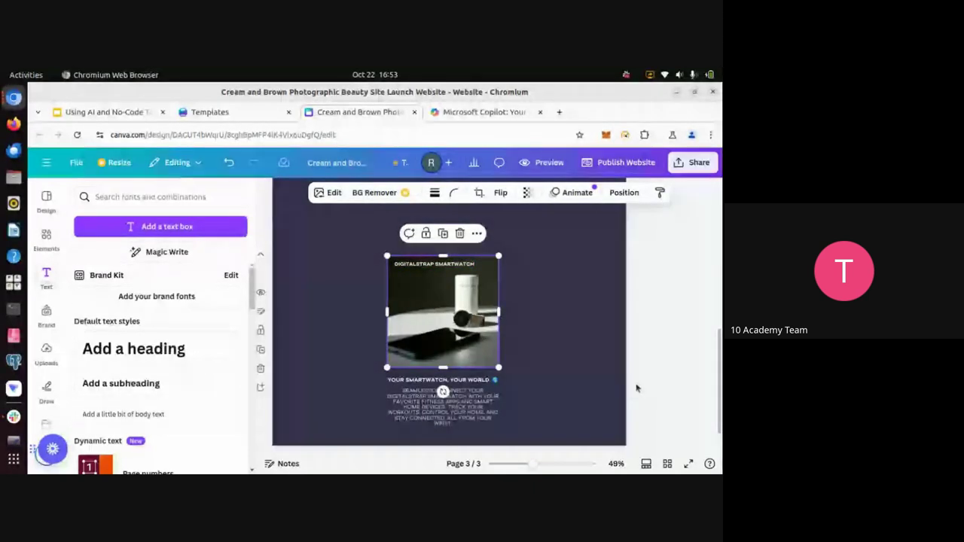
left_click(540, 411)
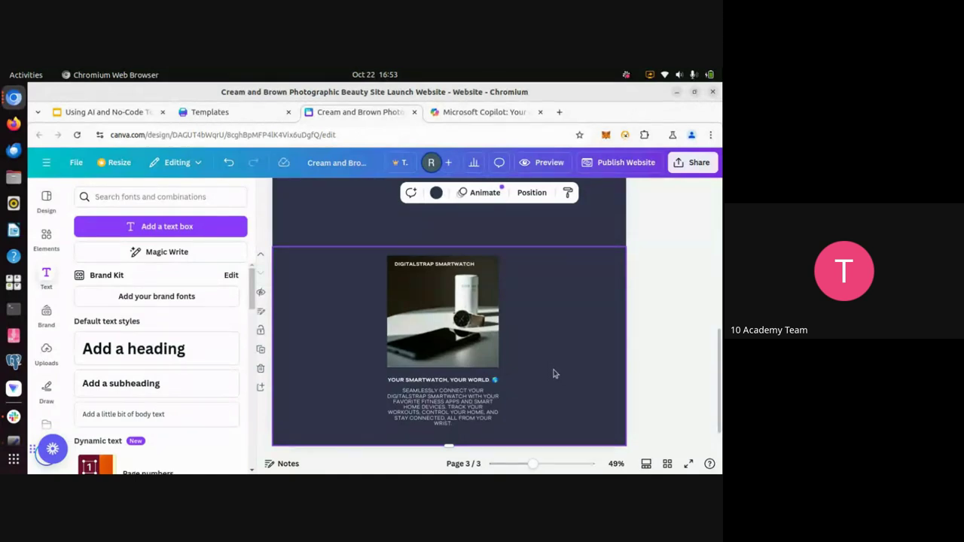
- Open the website publishing settings and start editing the Website URL
scroll(547, 384, "up", 15)
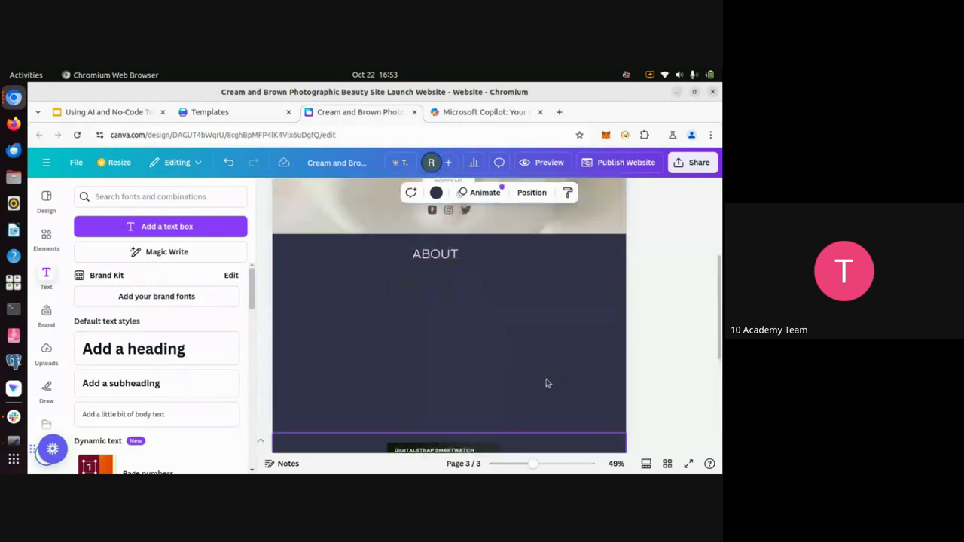
scroll(546, 383, "down", 15)
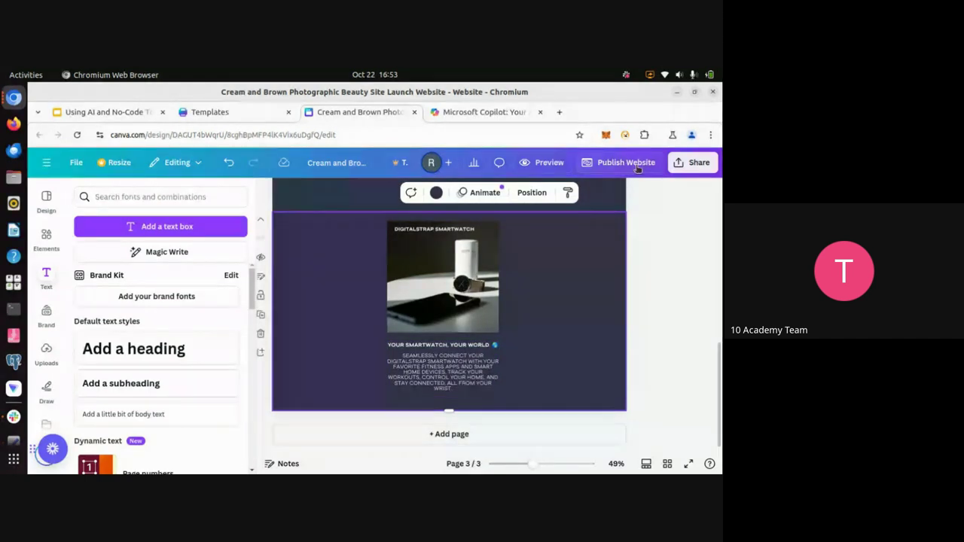
left_click(603, 164)
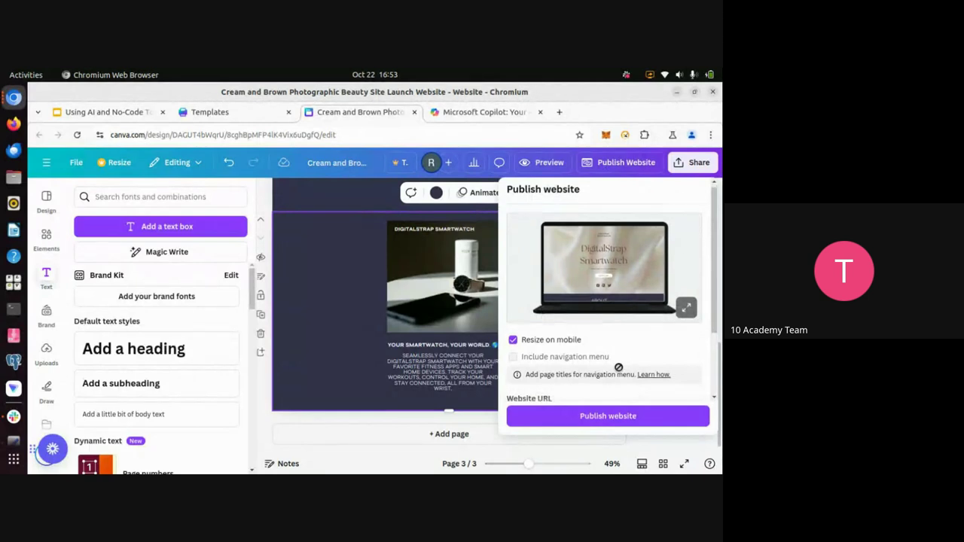
scroll(598, 350, "down", 1)
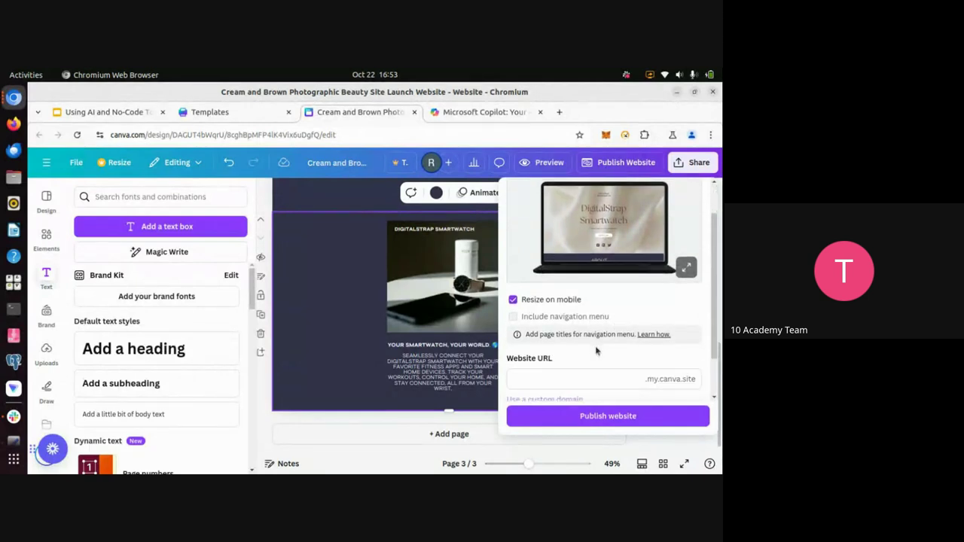
scroll(598, 350, "down", 1)
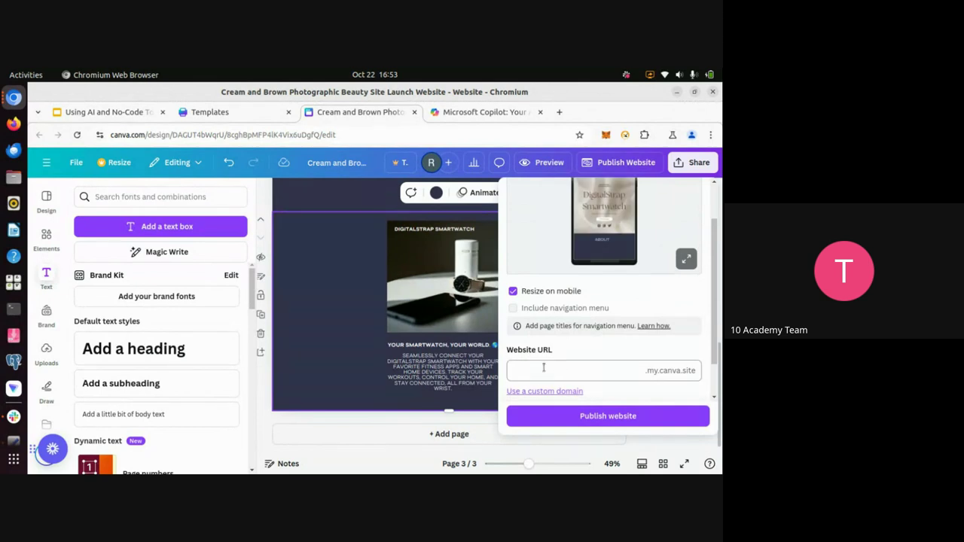
left_click(590, 368)
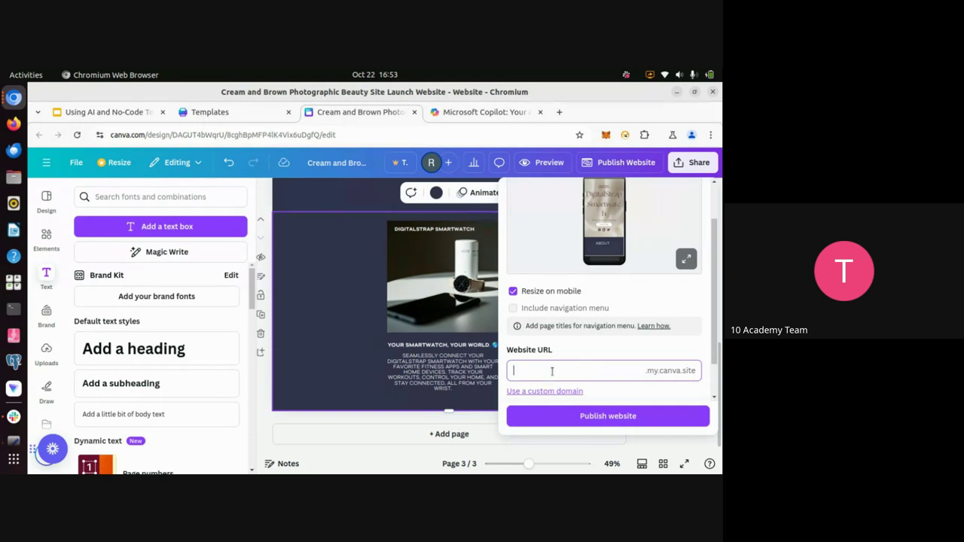
type("git")
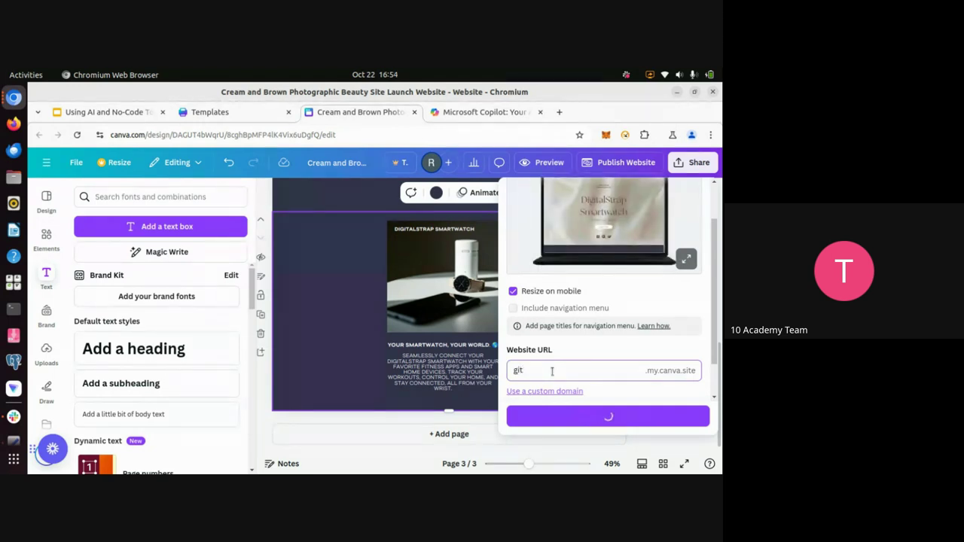
type("hu")
key("BackSpace")
key("BackSpace")
key("BackSpace")
key("BackSpace")
key("BackSpace")
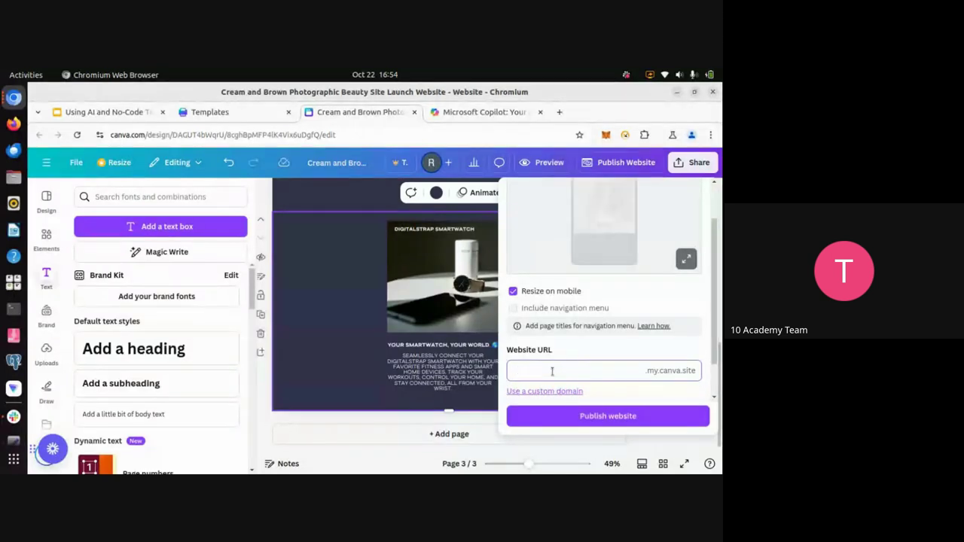
- Set the website URL to digitalstrapsmartwatch on the .my.canva.site domain and publish the website
type("digital-")
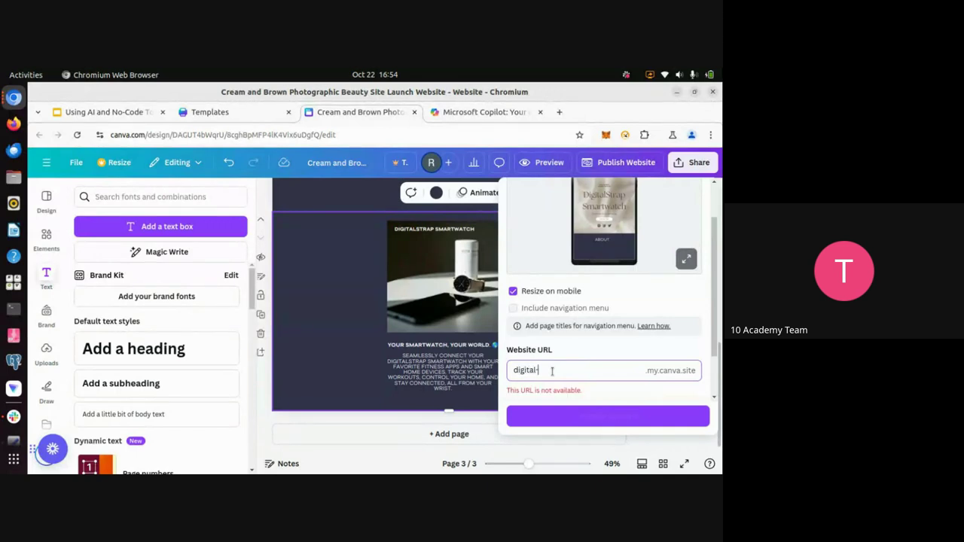
key("BackSpace")
type("strap")
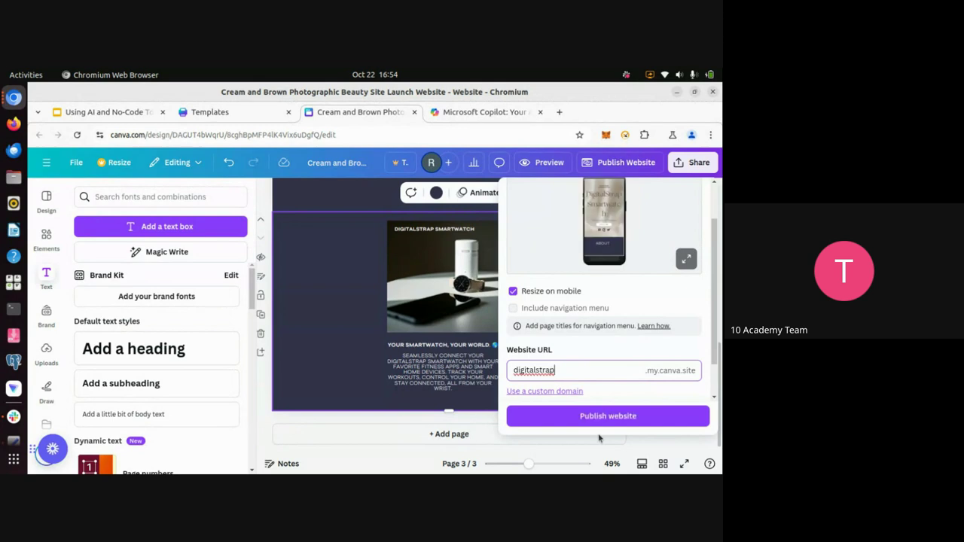
type("sma")
type("c")
key("BackSpace")
type("ww")
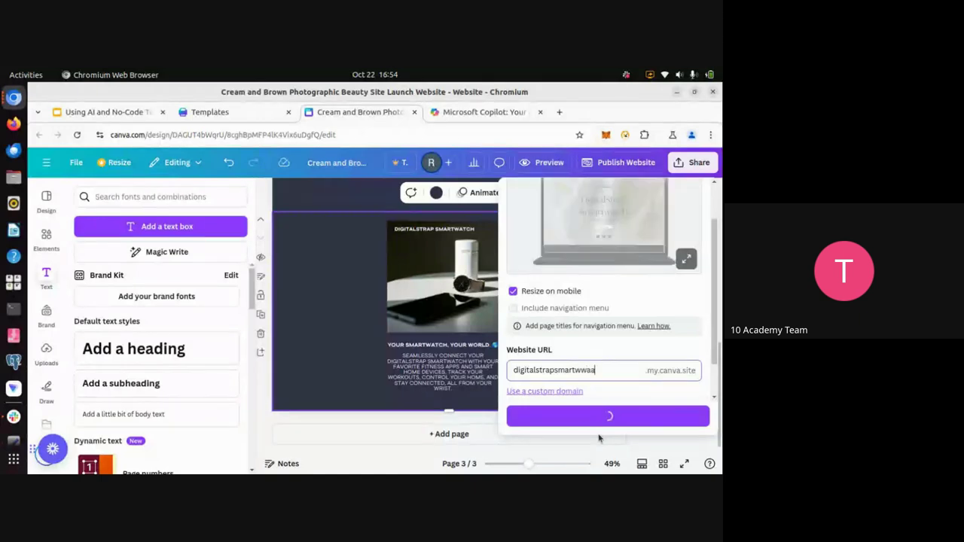
type("at")
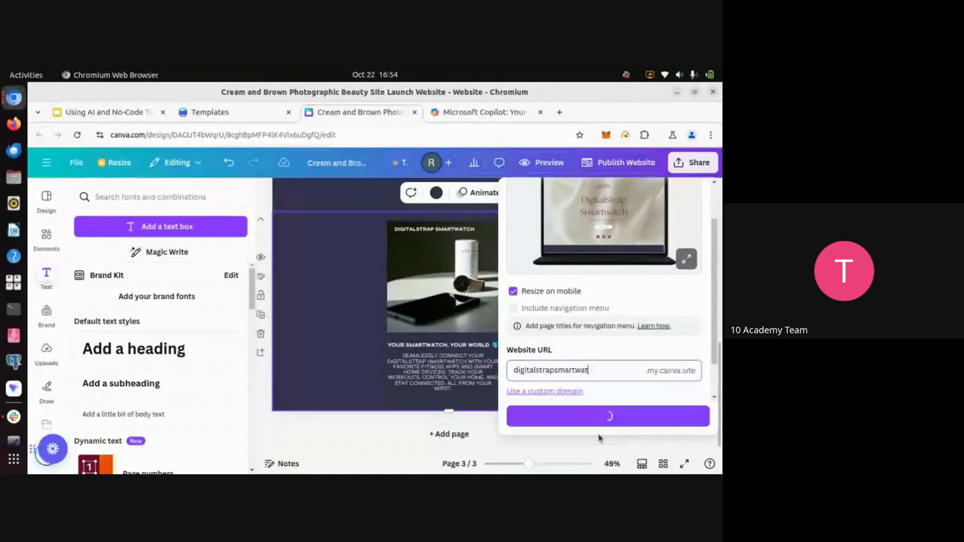
type("ch")
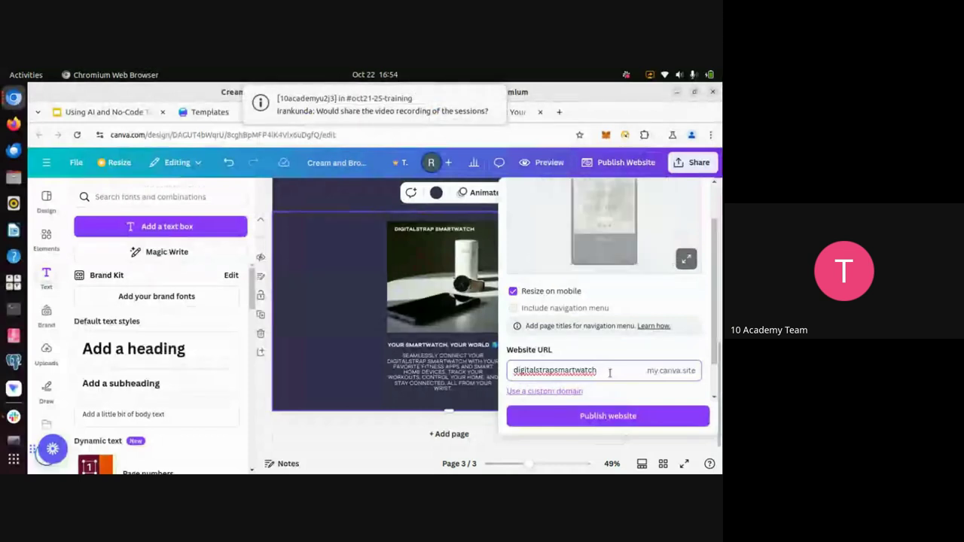
left_click(602, 419)
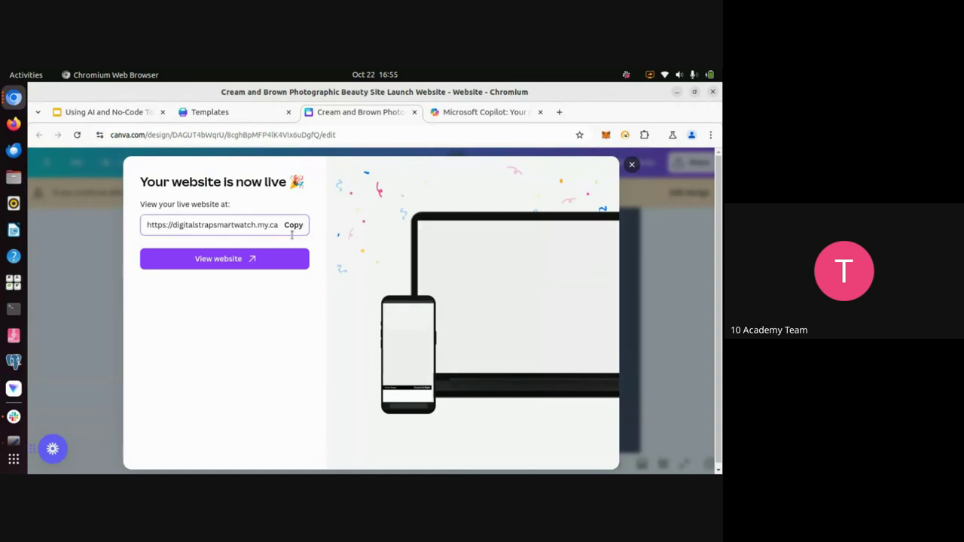
- Copy the live website's link and open the published site
left_click(291, 225)
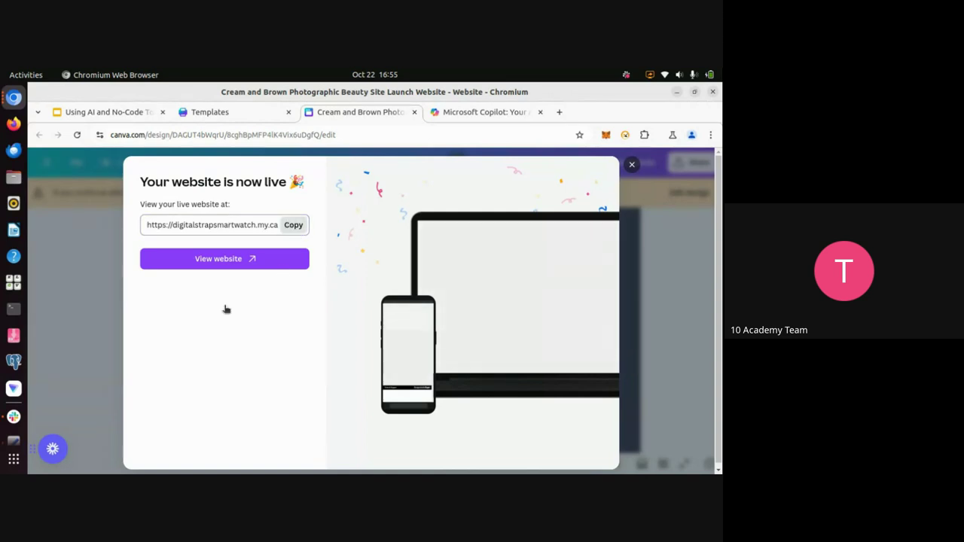
left_click(209, 260)
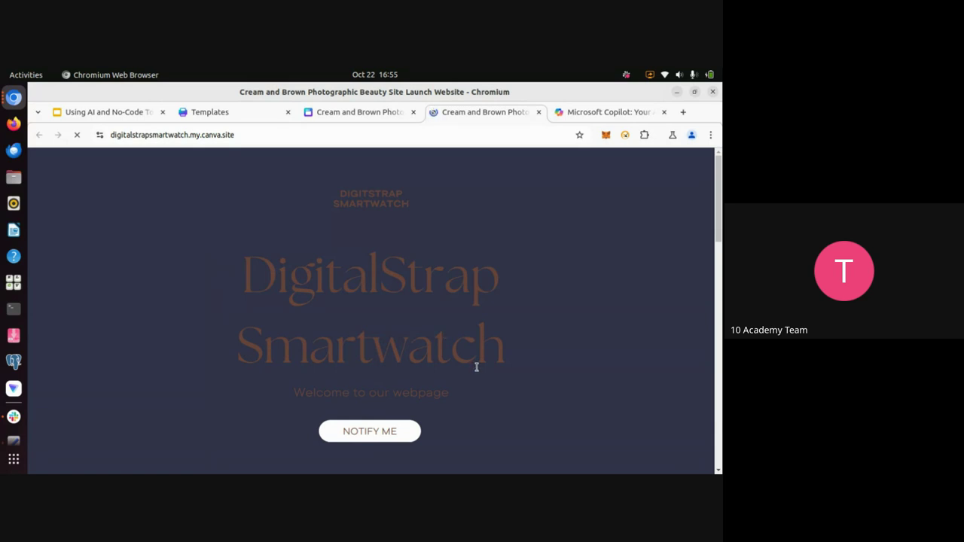
- Examine the published site from its opening banner through the About section to the smartwatch image and caption
scroll(476, 367, "down", 5)
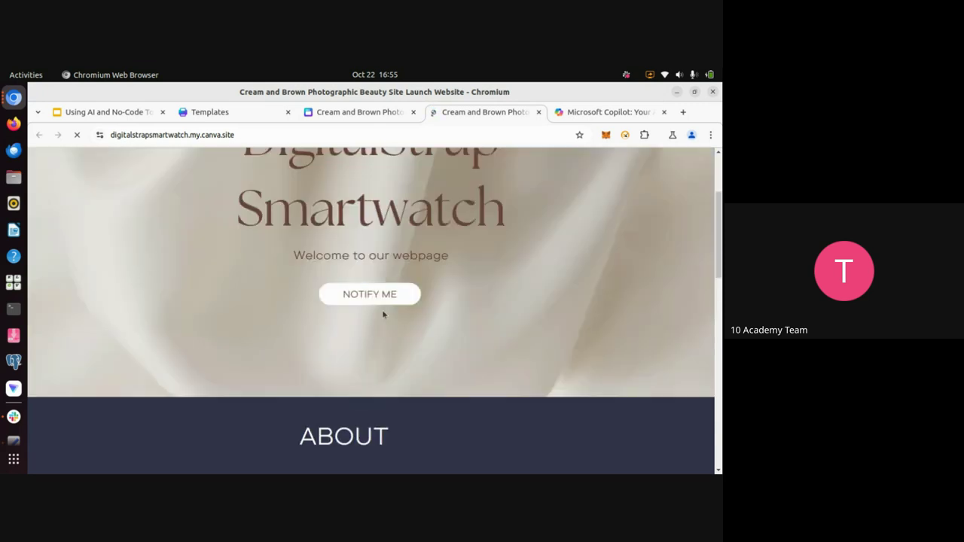
scroll(382, 314, "down", 3)
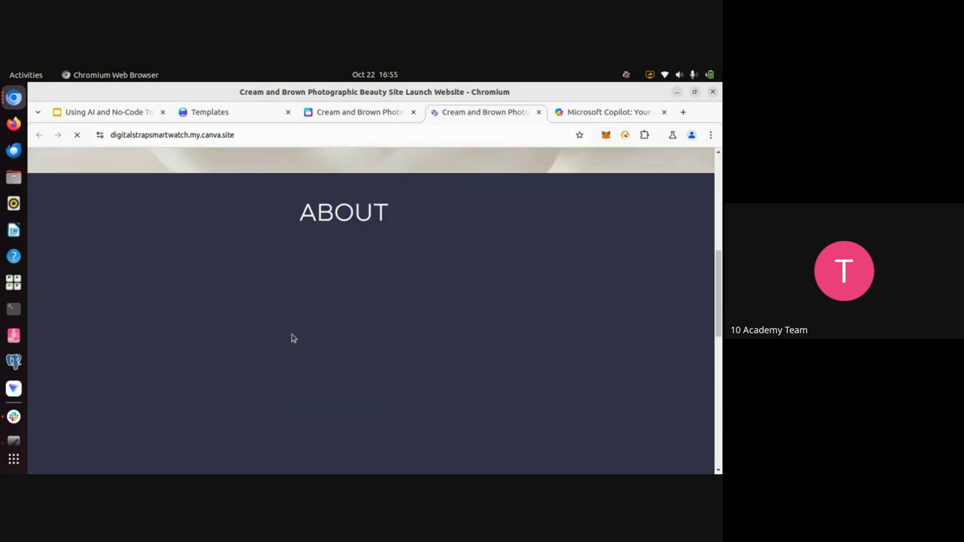
scroll(362, 387, "down", 3)
scroll(361, 390, "down", 5)
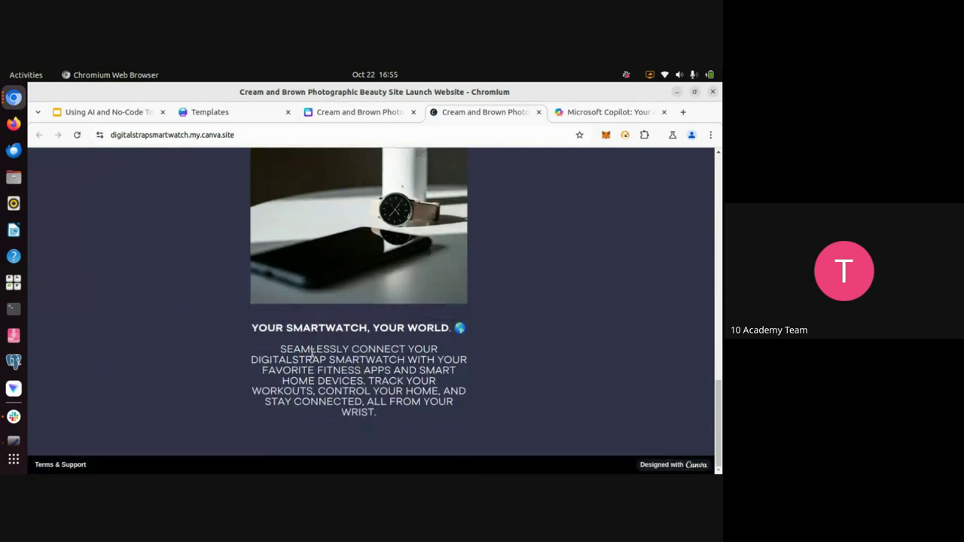
scroll(354, 391, "up", 5)
scroll(358, 380, "up", 4)
scroll(358, 384, "down", 4)
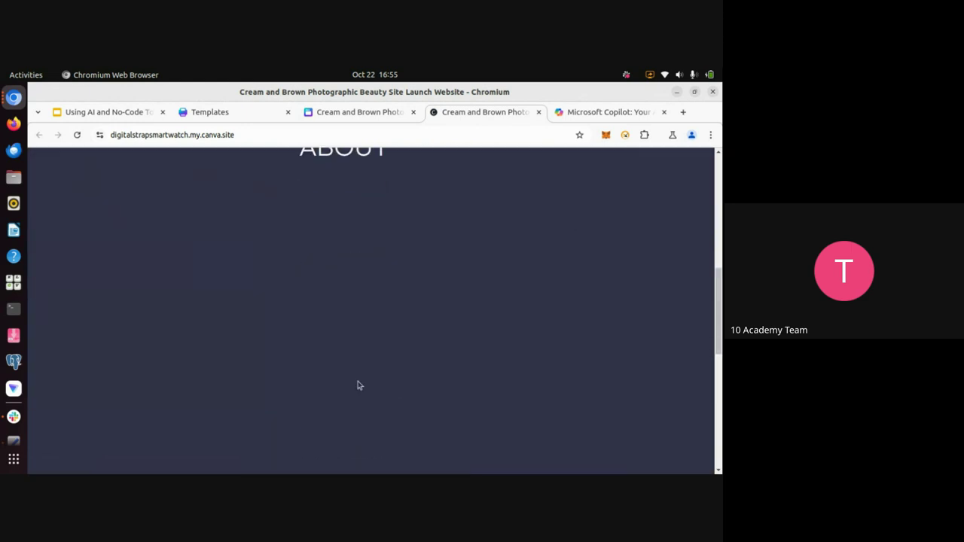
scroll(373, 411, "up", 2)
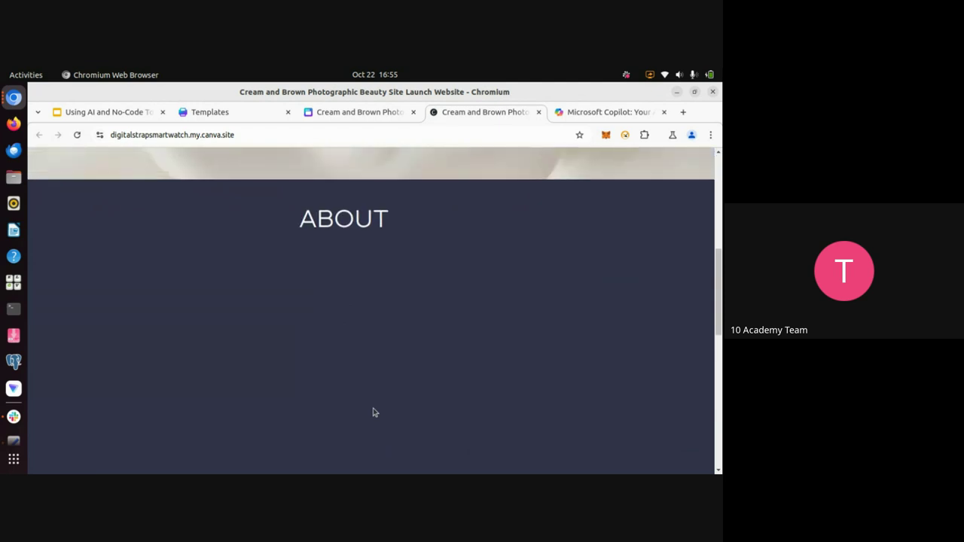
scroll(374, 412, "up", 5)
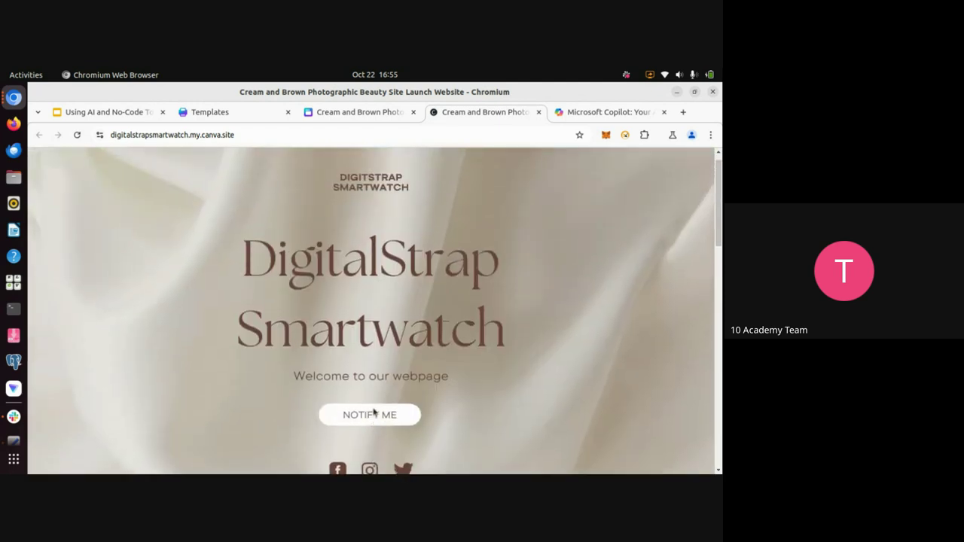
scroll(375, 412, "down", 10)
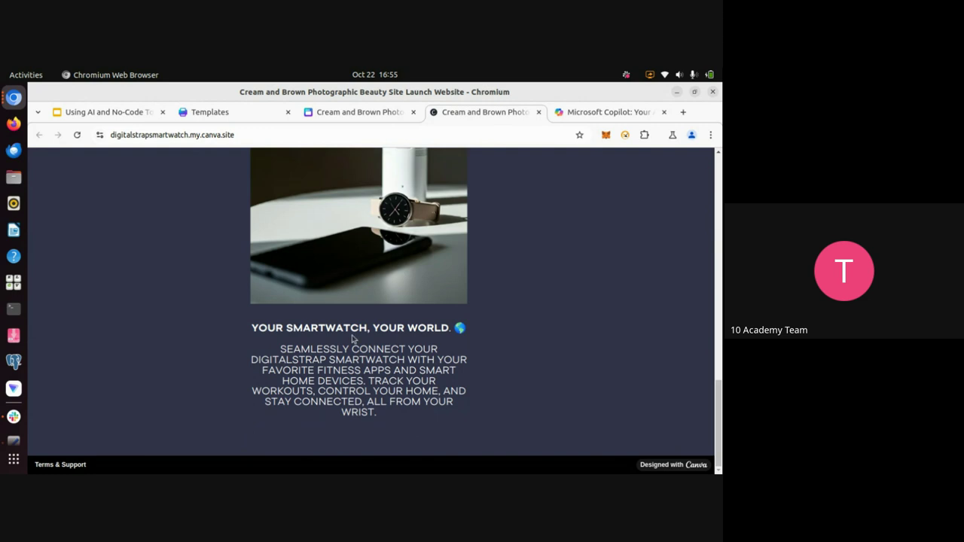
scroll(355, 314, "up", 5)
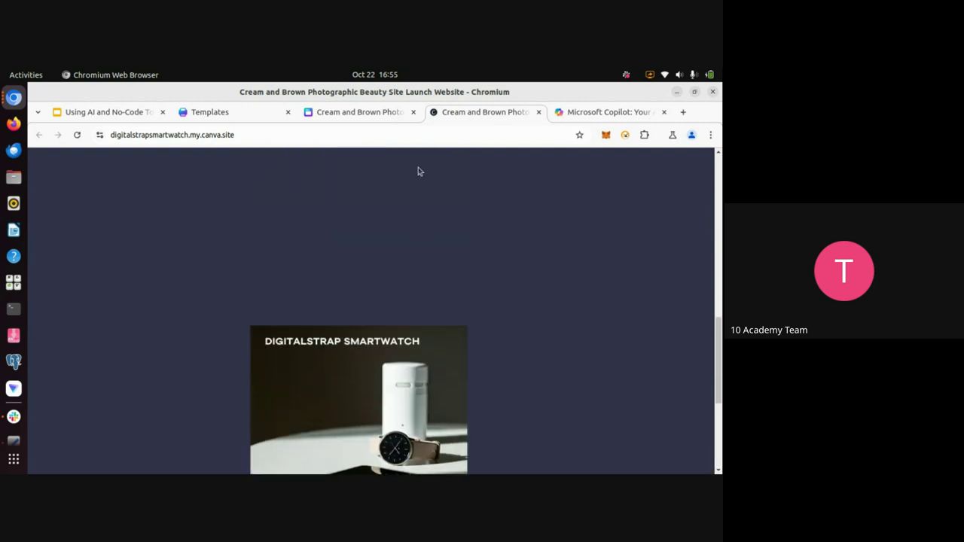
- Copy the published site's address and send it as an in-call message in the Google Meet meeting
left_click(267, 134)
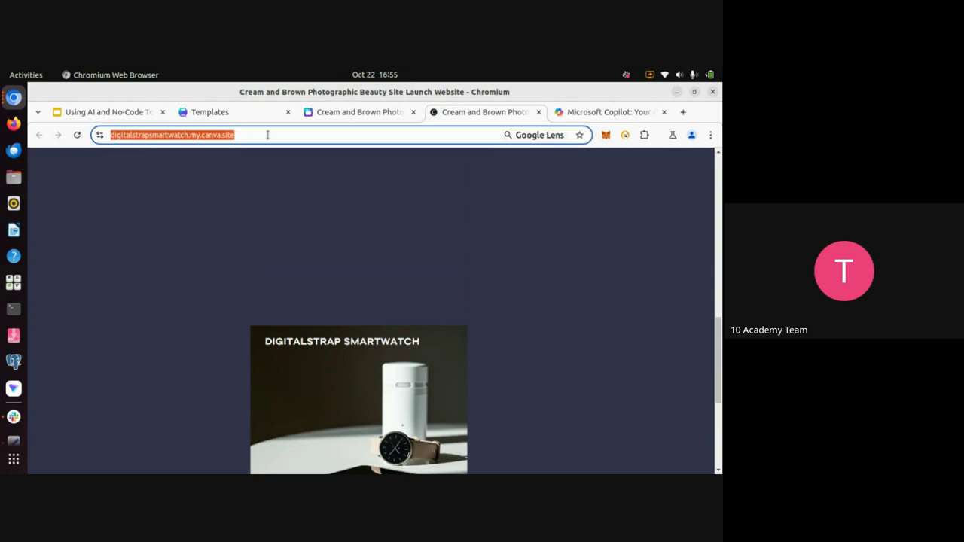
left_click(256, 195)
key("alt+Tab")
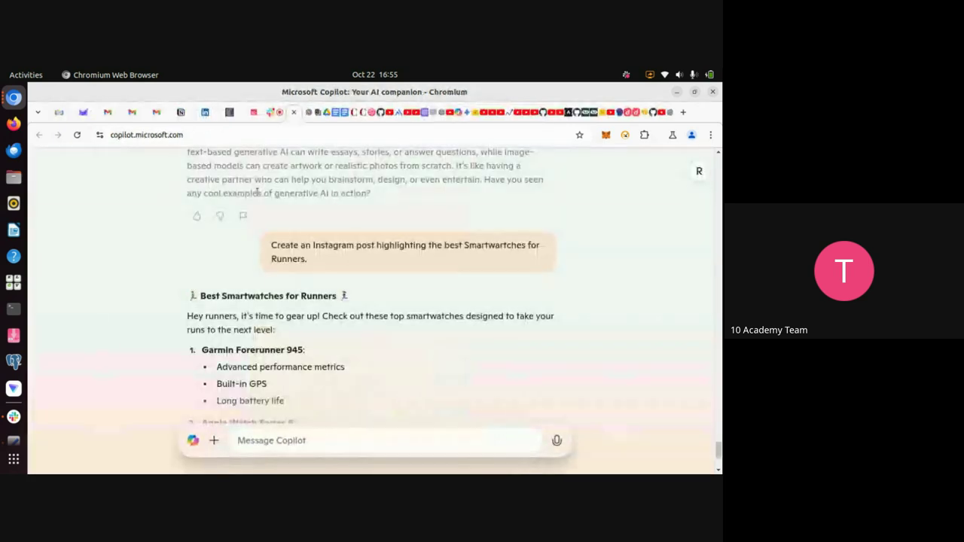
left_click(276, 113)
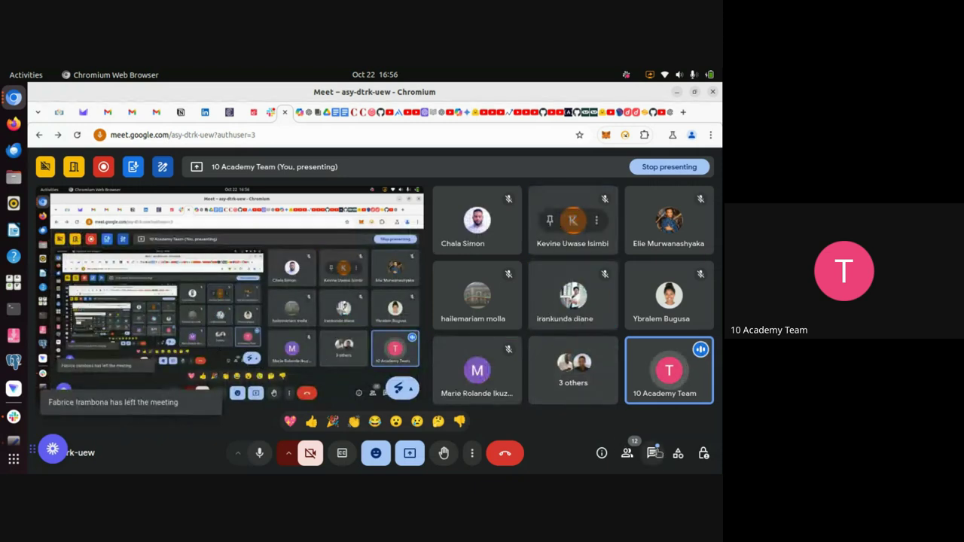
left_click(653, 453)
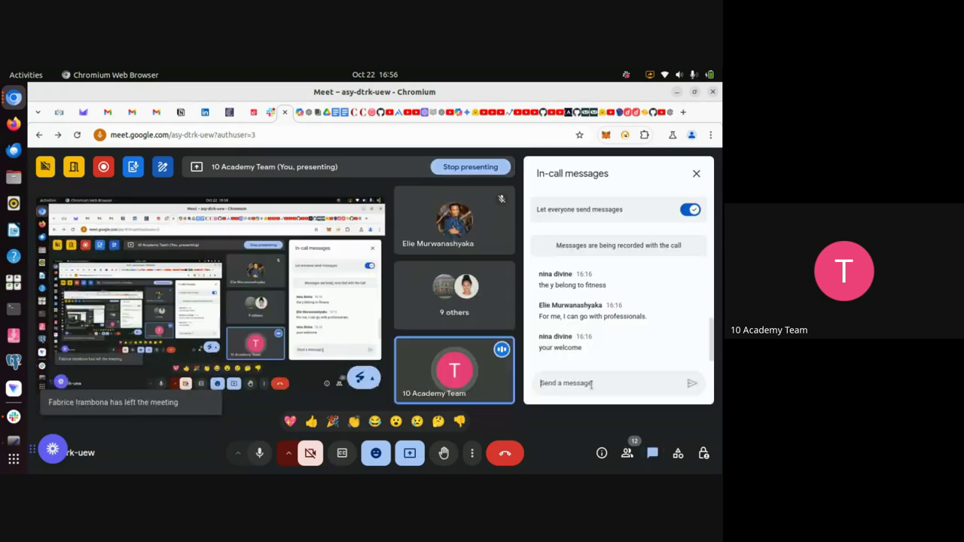
left_click(591, 383)
key("ctrl+v")
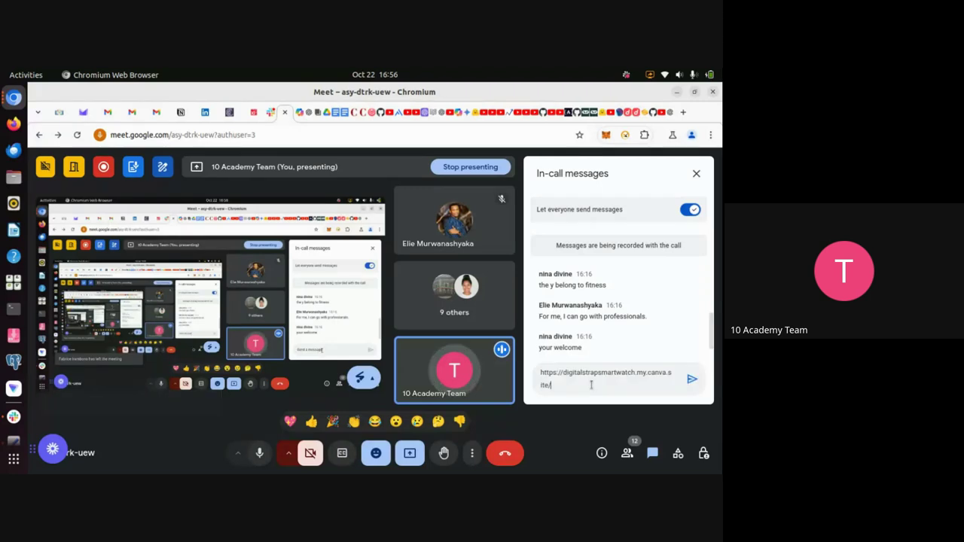
left_click(692, 379)
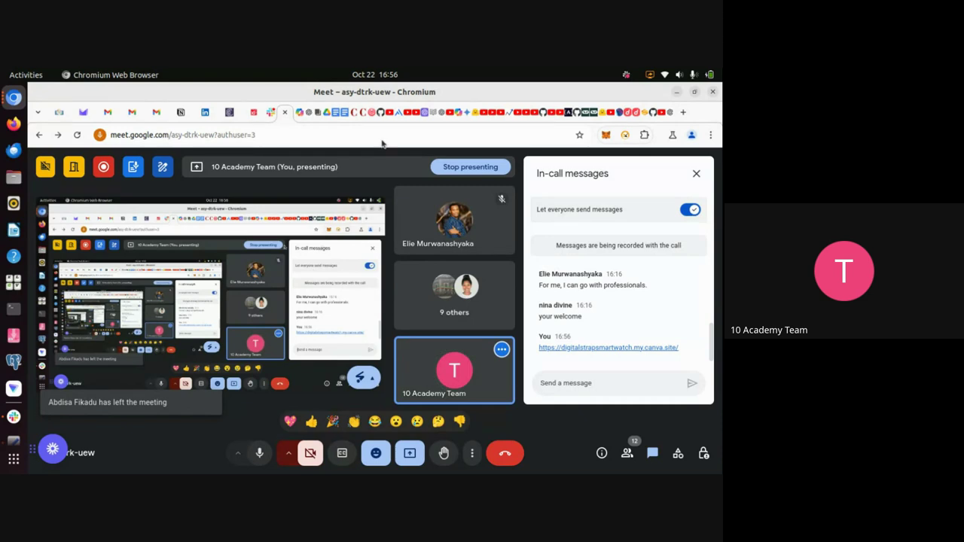
- Switch from the Google Meet meeting back to the browser window showing the published DigitalStrap website
mouse_move(271, 117)
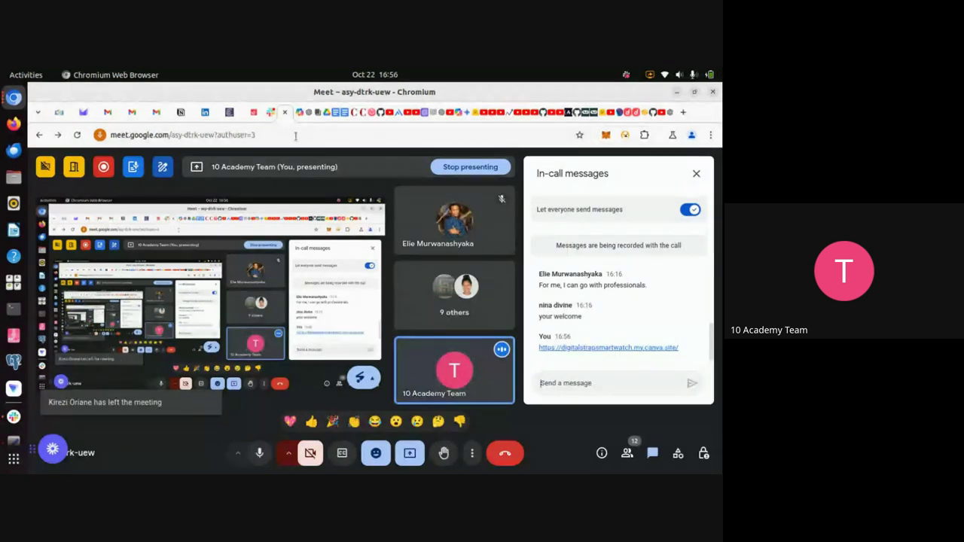
key("alt+Tab")
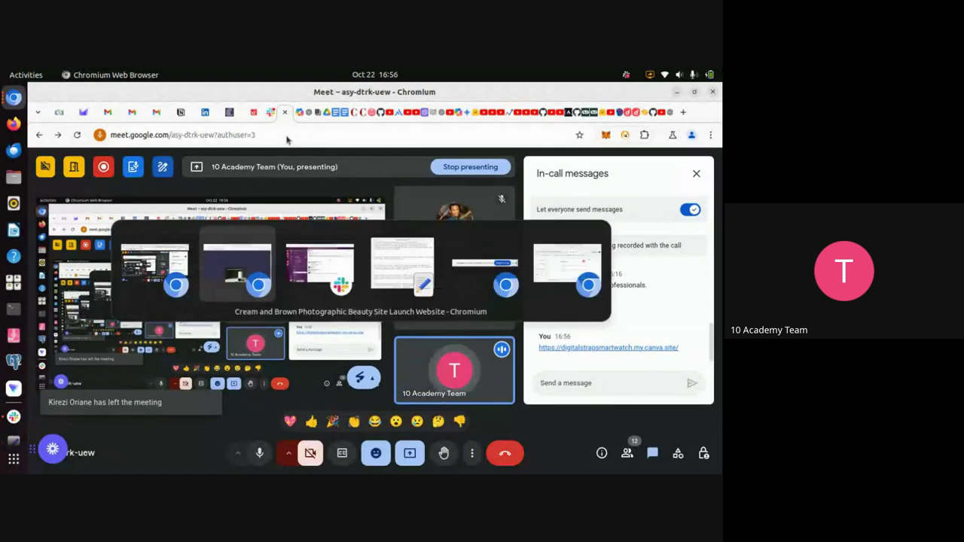
key("alt+Tab")
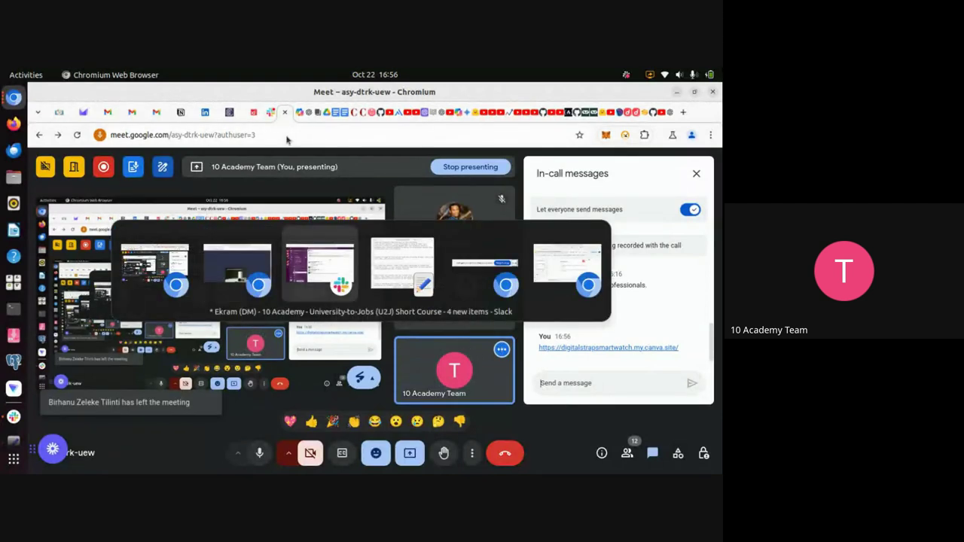
key("alt+Tab")
key("alt+Tab")
key("alt+Tab")
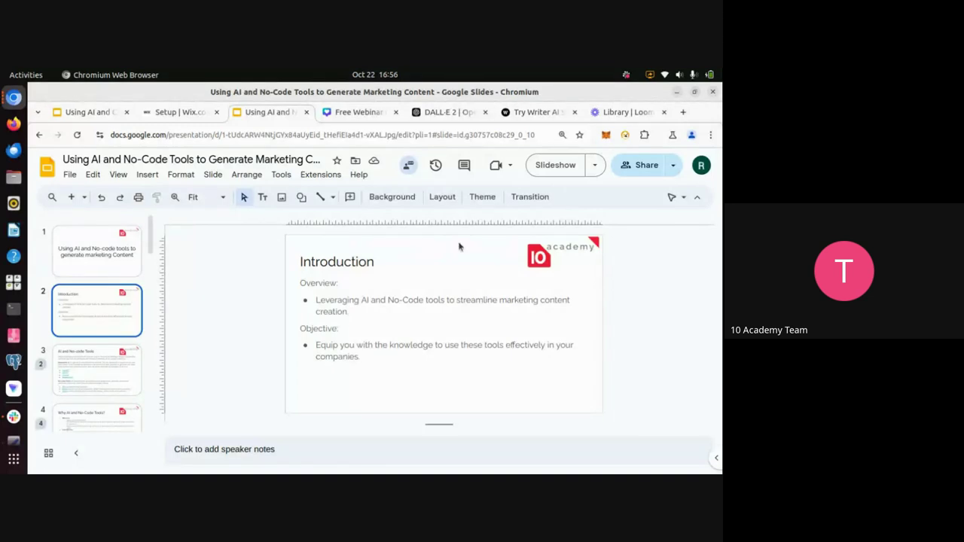
key("alt+Tab")
key("alt+Tab")
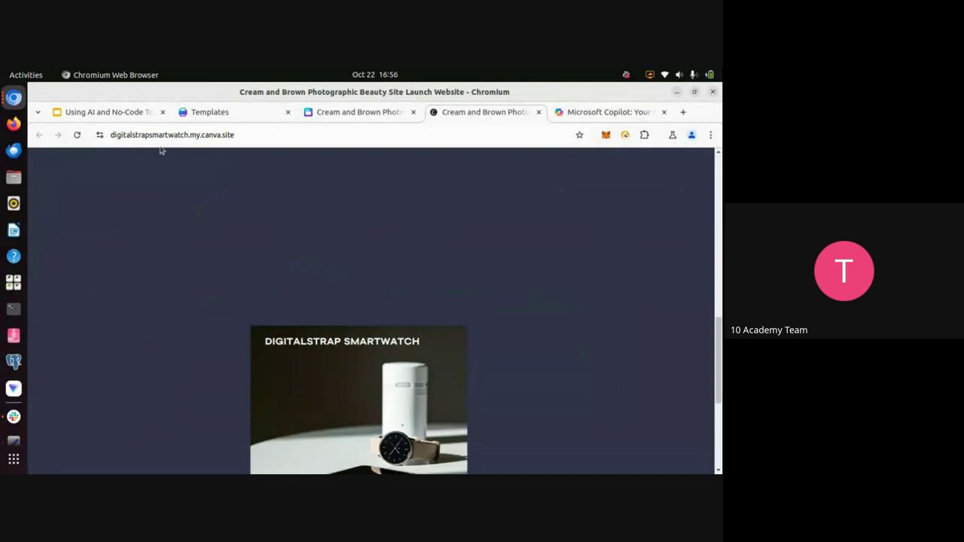
- Return to the marketing content presentation in Google Slides and show the Personalized Marketing slide
left_click(139, 116)
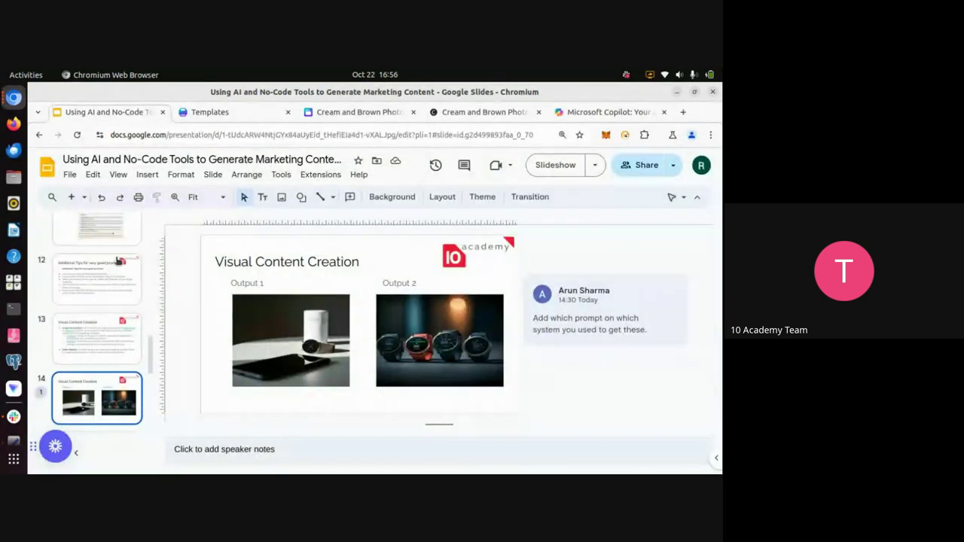
key("Down")
key("Down")
key("Down")
key("Down")
key("Down")
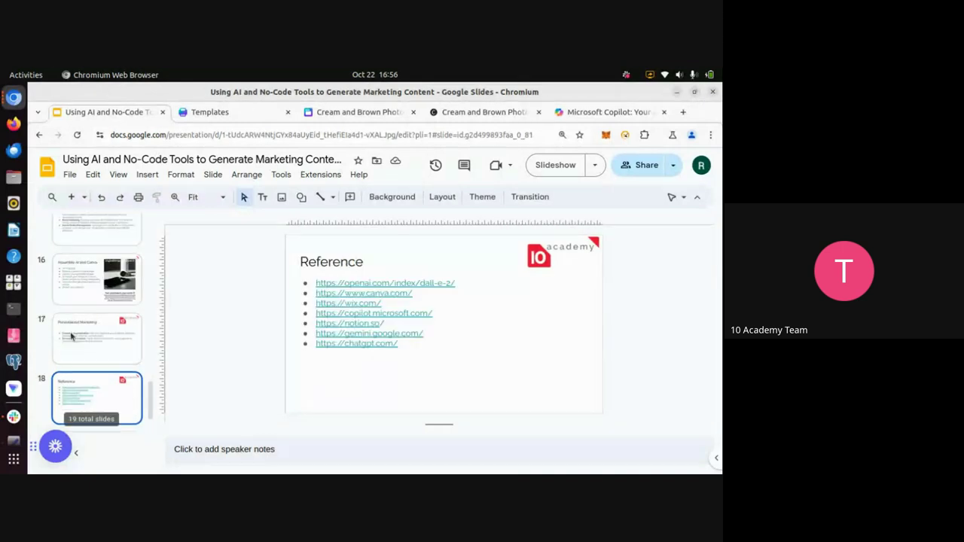
key("Up")
key("Up")
key("Up")
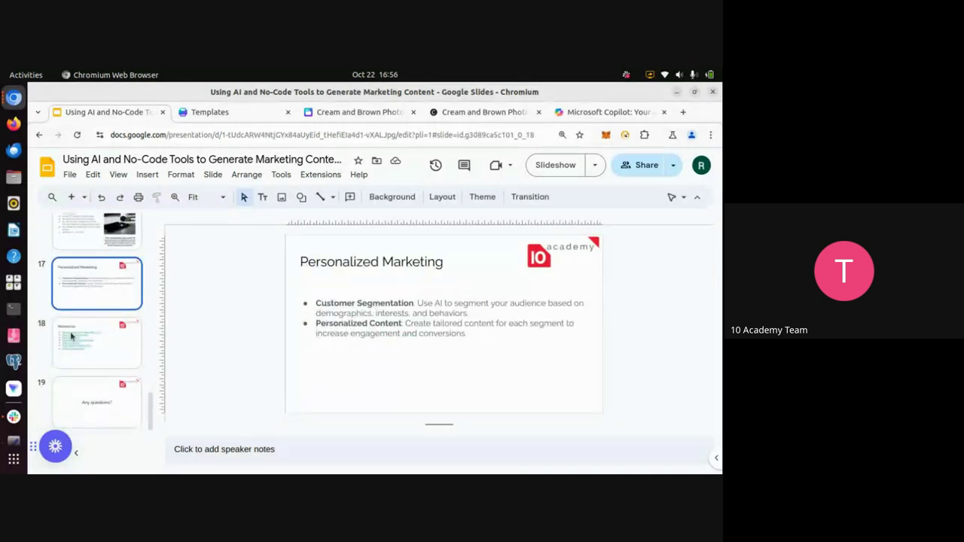
left_click(71, 337)
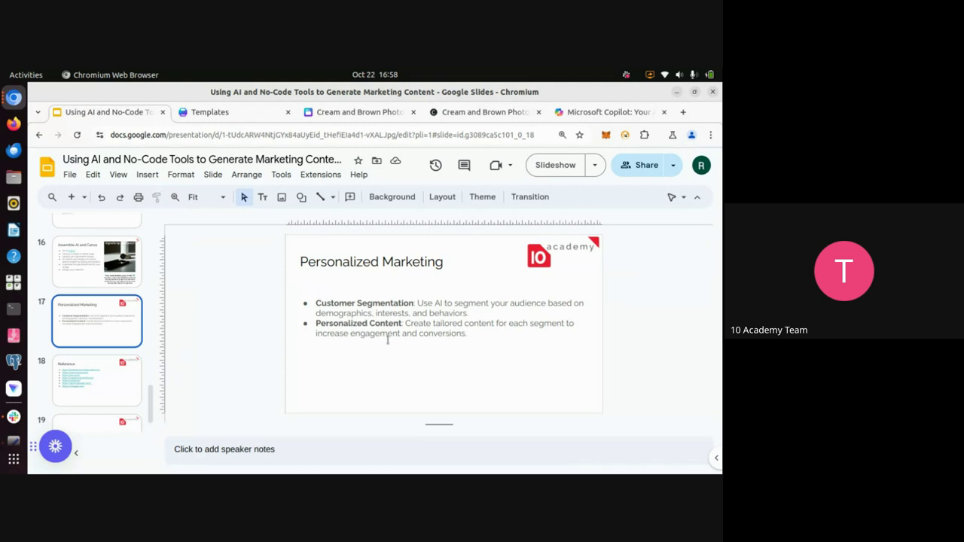
- Switch to the Google Meet meeting window and close its in-call messages
key("alt+Tab")
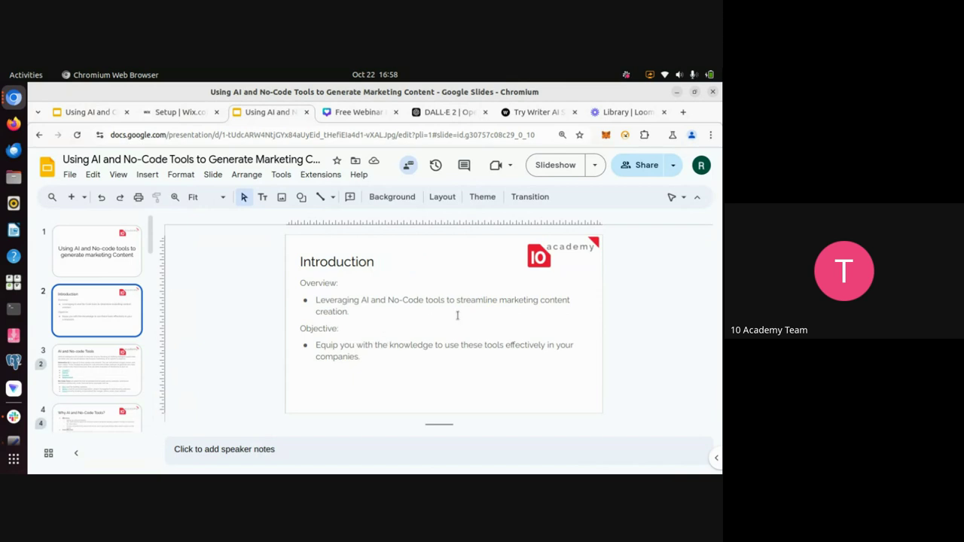
key("alt+Tab")
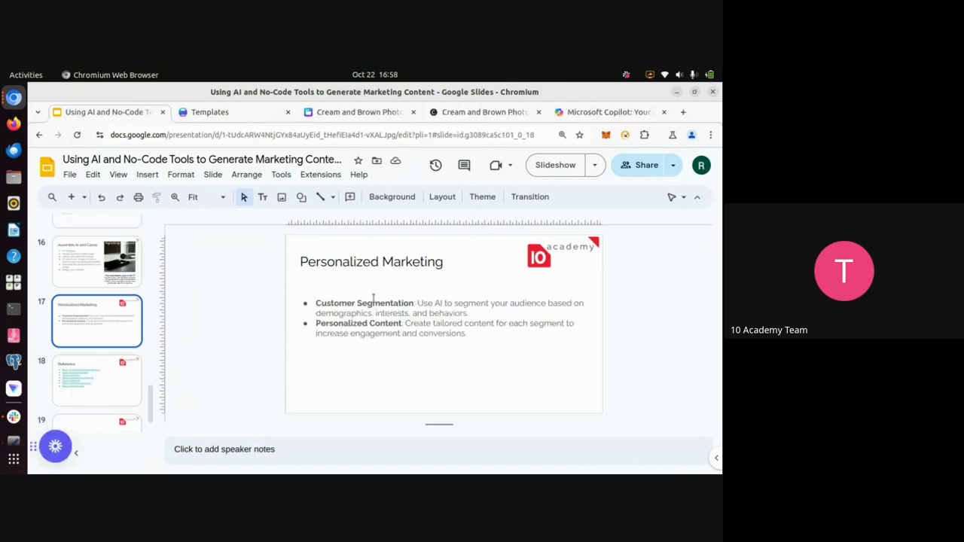
key("alt+Tab")
key("alt+Tab")
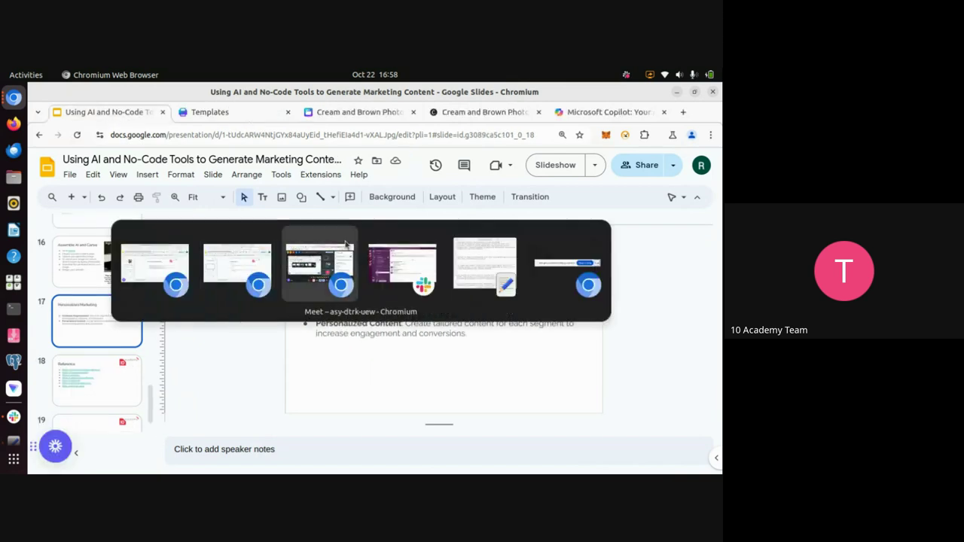
left_click(346, 243)
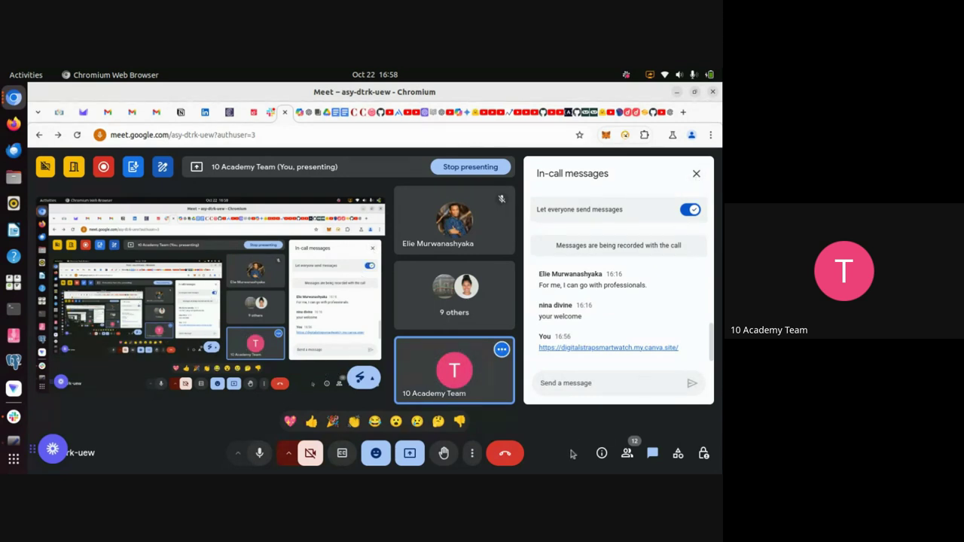
left_click(696, 174)
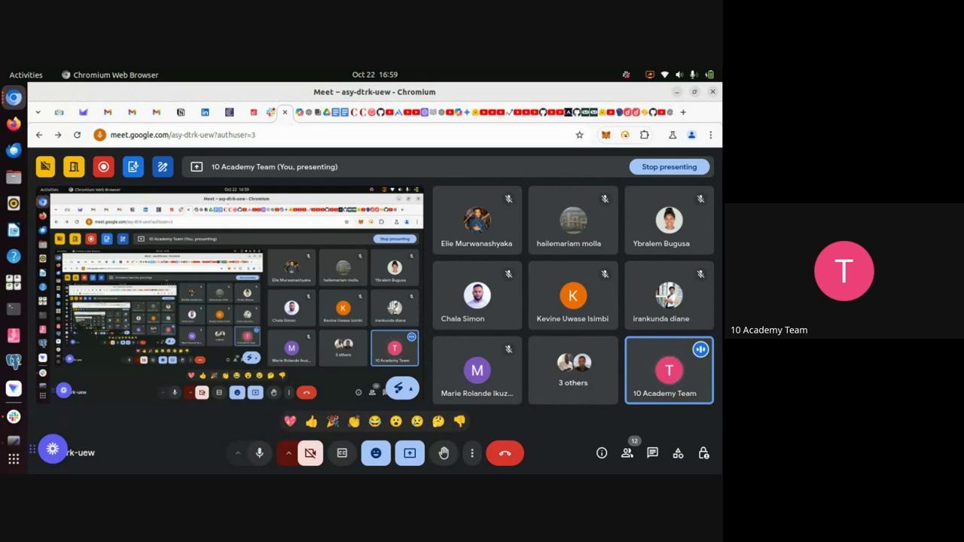
- Switch to the DigitStrap Smartwatch page in Notion and create an open teamspace named "DigitalStrap Smartwatch" without a description
left_click(181, 112)
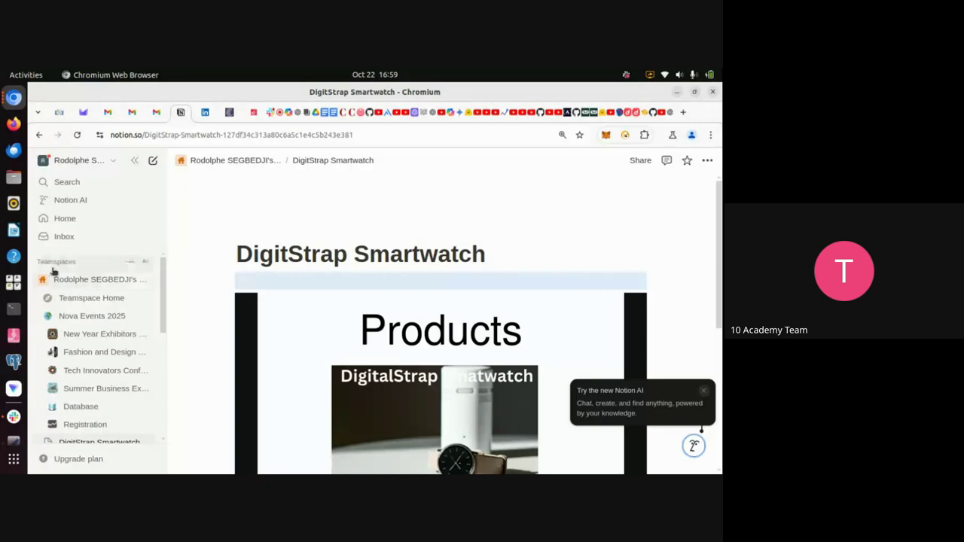
left_click(144, 263)
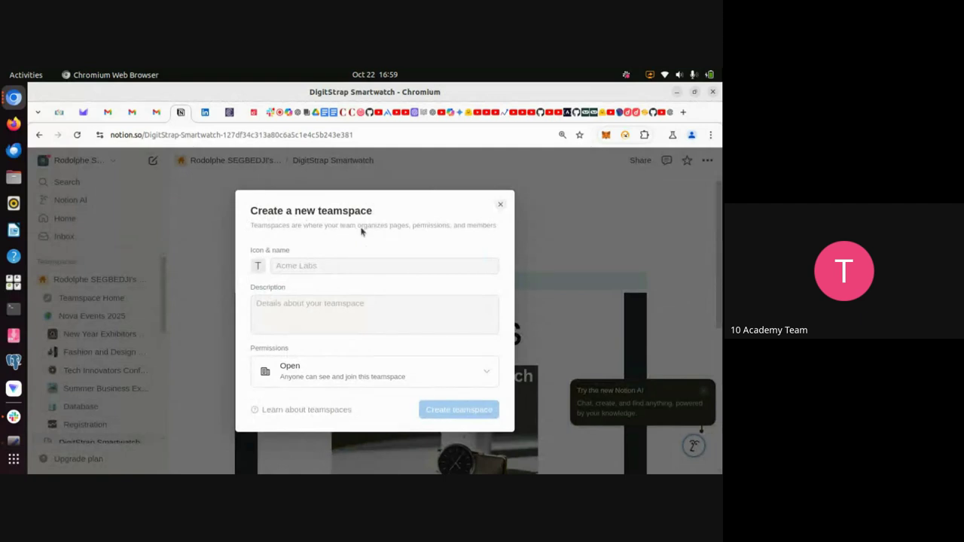
left_click(291, 265)
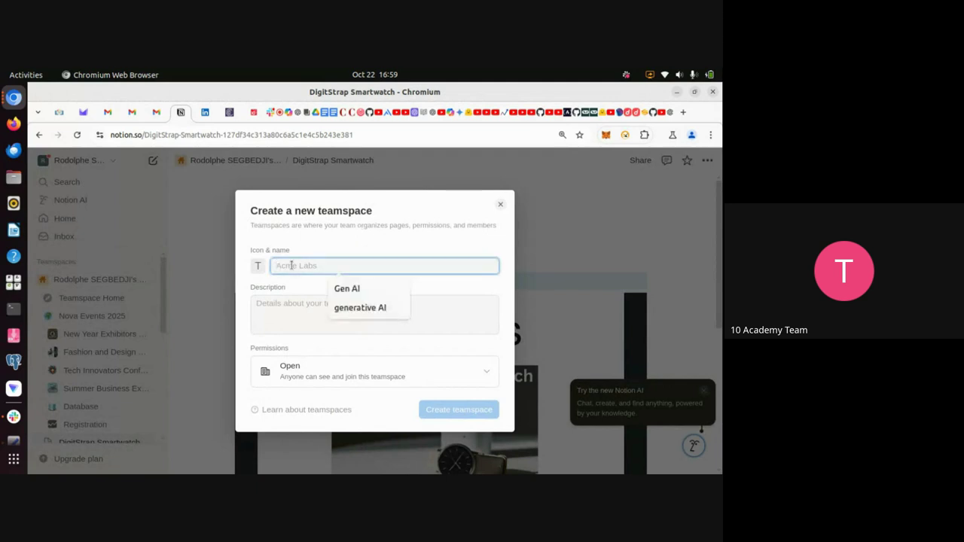
type("Digi")
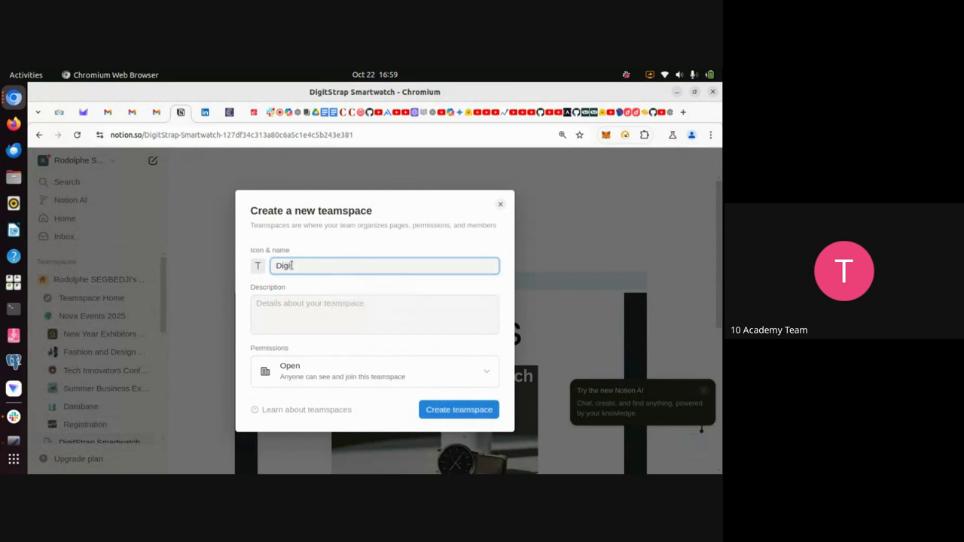
type("tal")
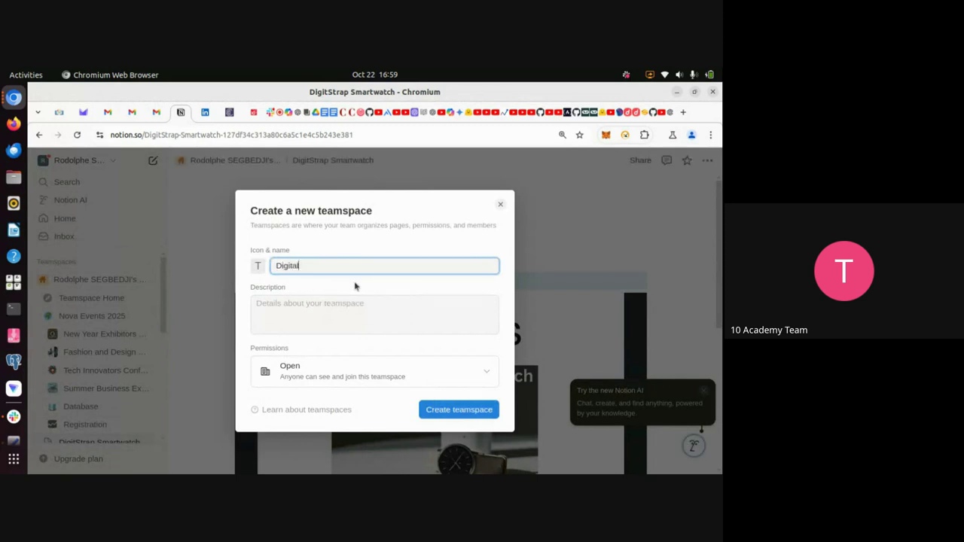
key("BackSpace")
type("Stara")
type("rap ")
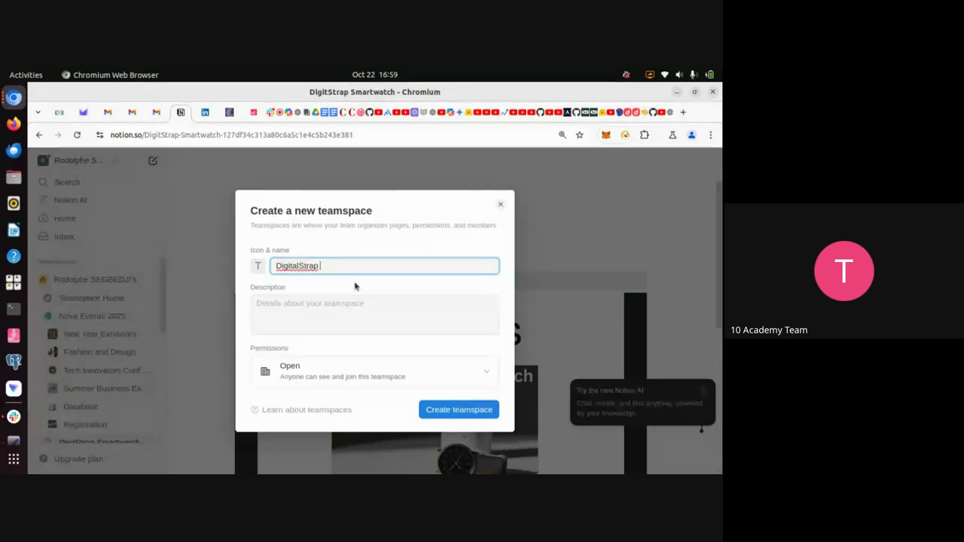
type("Smartwatch")
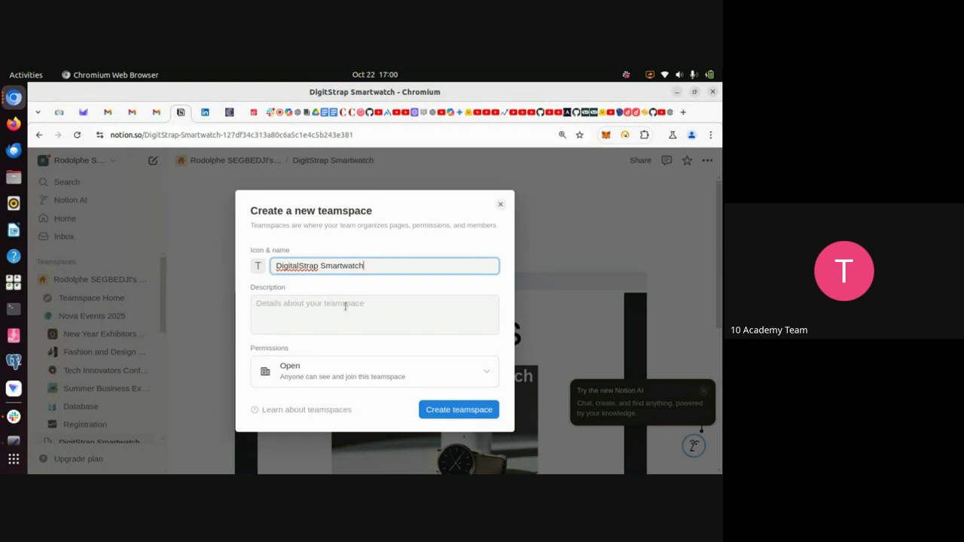
left_click(307, 307)
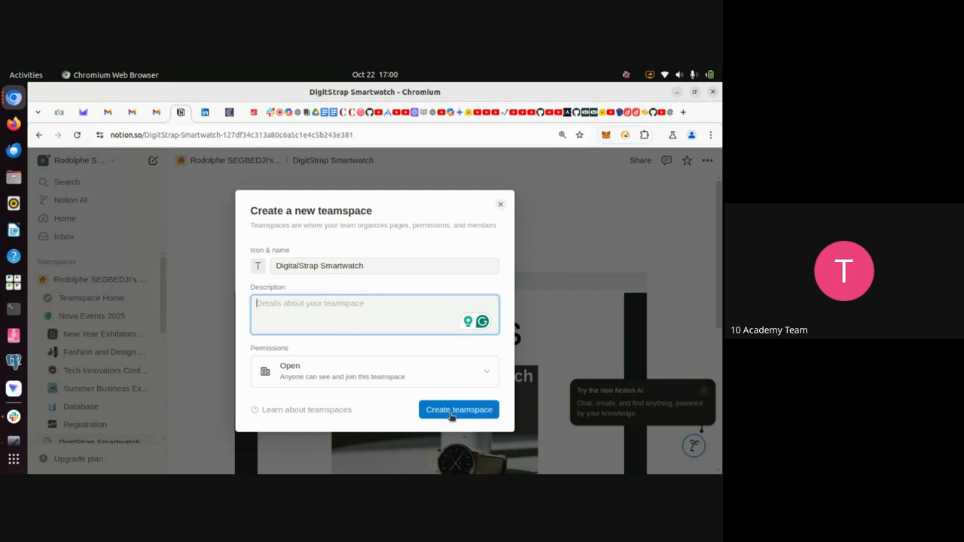
left_click(442, 418)
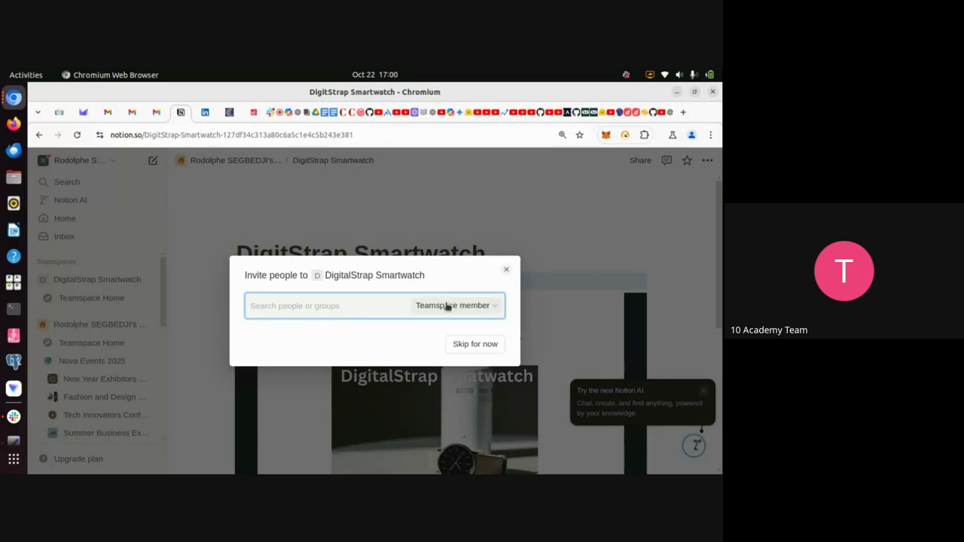
- Check the available invite roles, keep Teamspace member, and add a first person to the DigitalStrap Smartwatch invitation
left_click(494, 307)
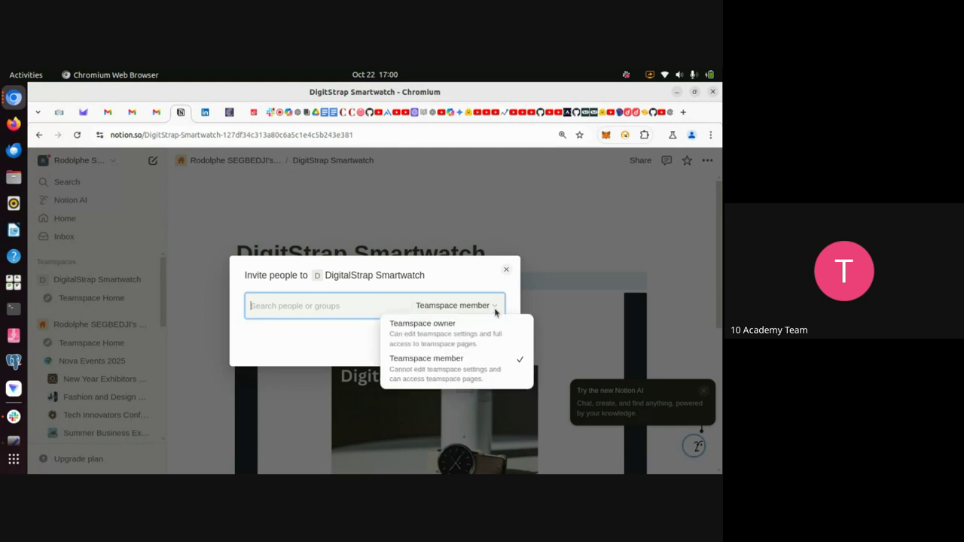
left_click(344, 312)
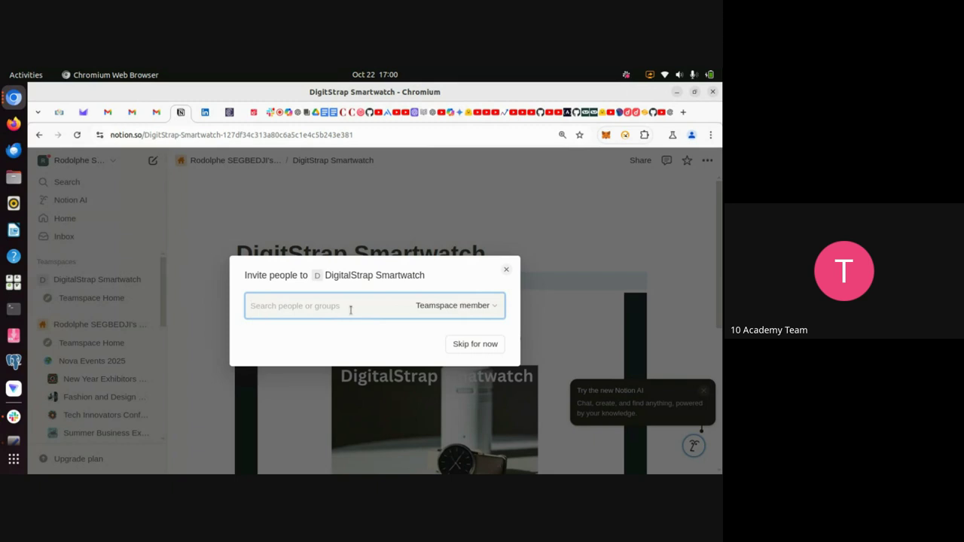
type("ekra")
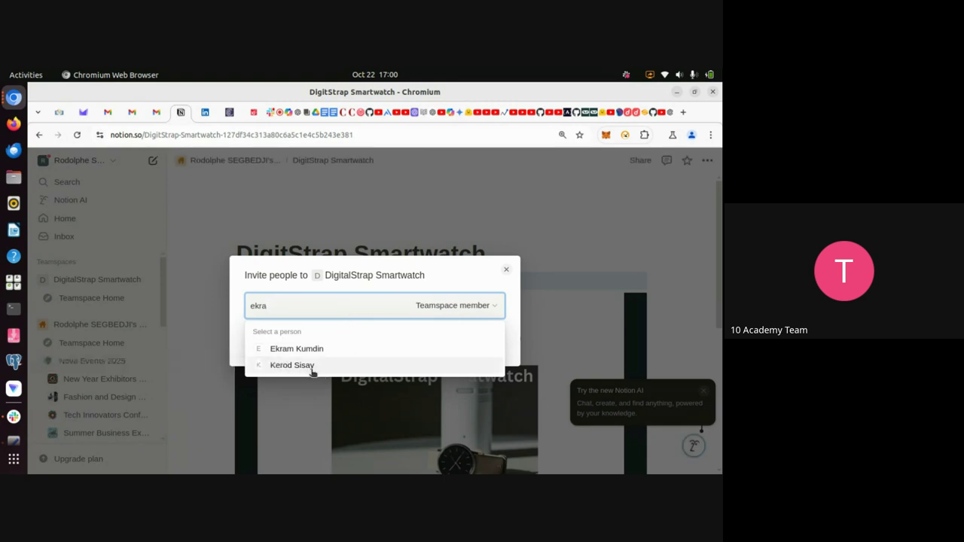
left_click(307, 372)
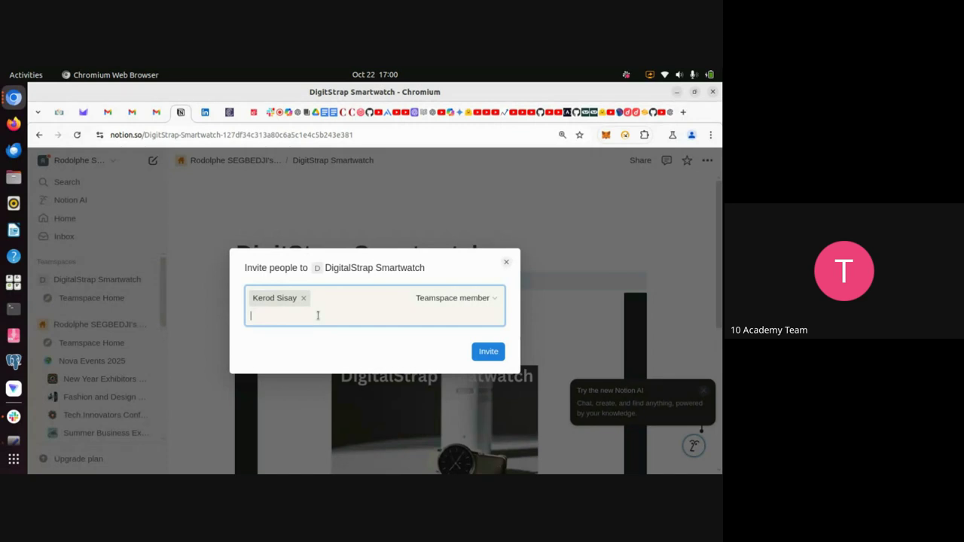
type("A")
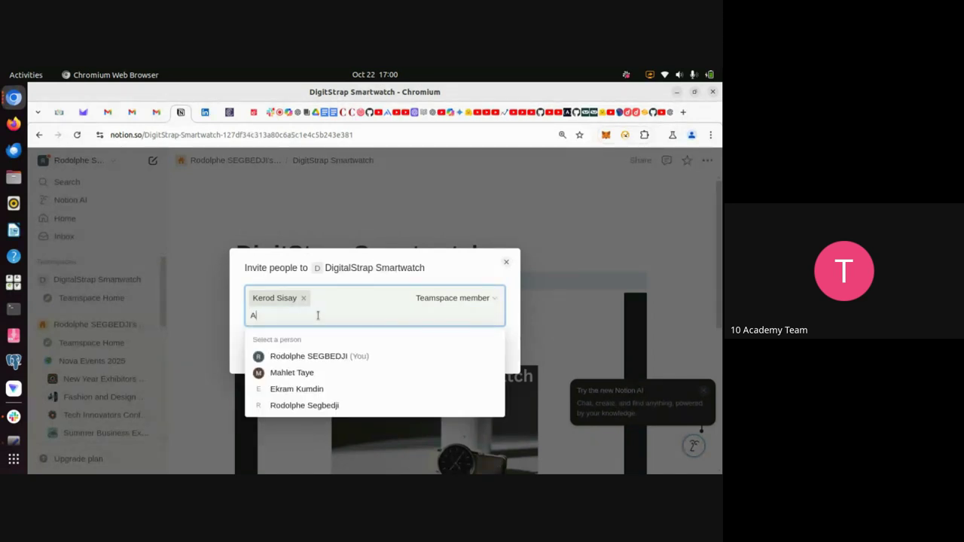
type("run")
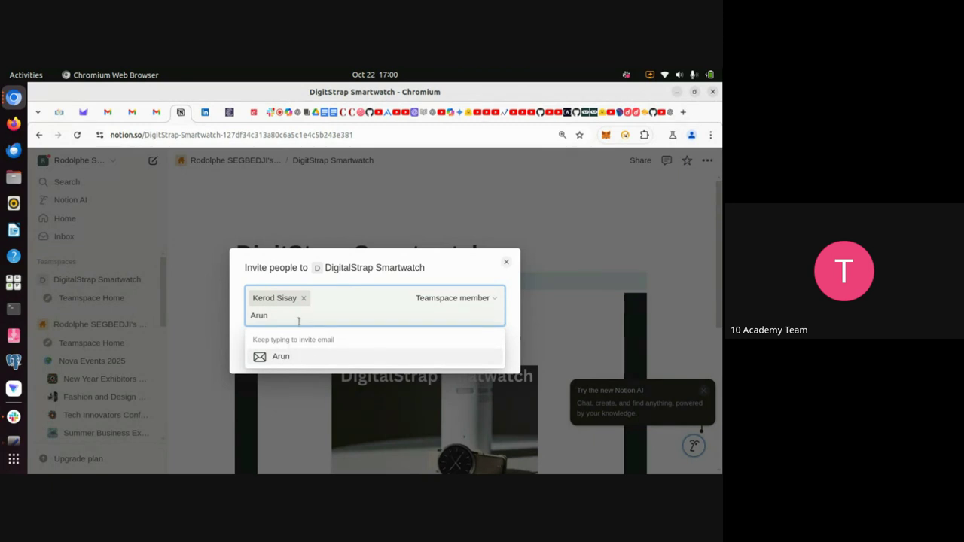
key("BackSpace")
key("BackSpace")
key("BackSpace")
key("BackSpace")
- Add a second person as Teamspace member and send the invitations to the DigitalStrap Smartwatch teamspace
type("mahlet")
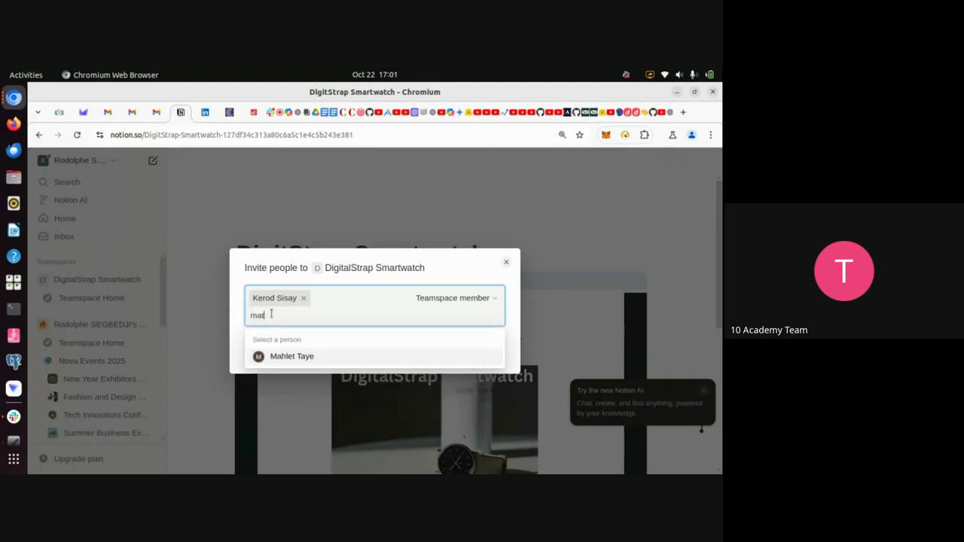
left_click(305, 358)
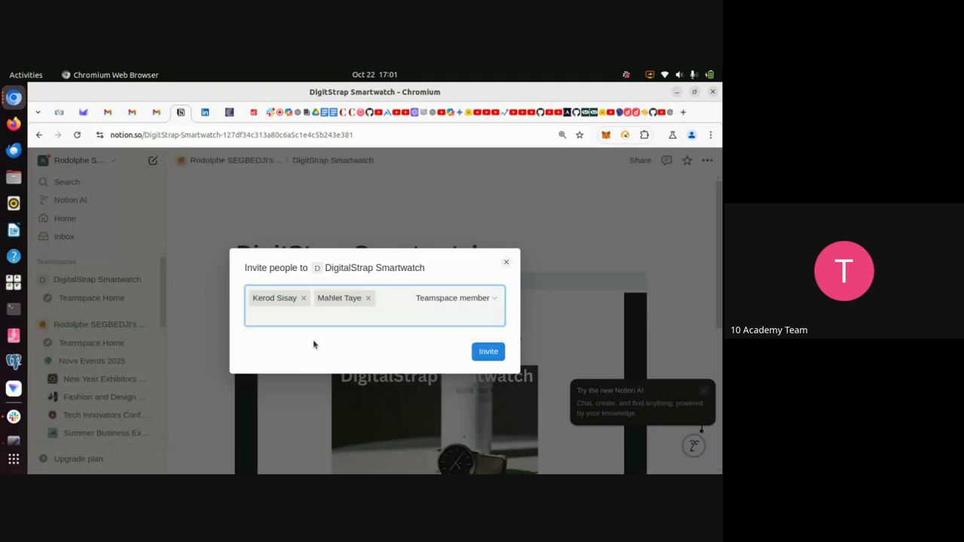
left_click(490, 354)
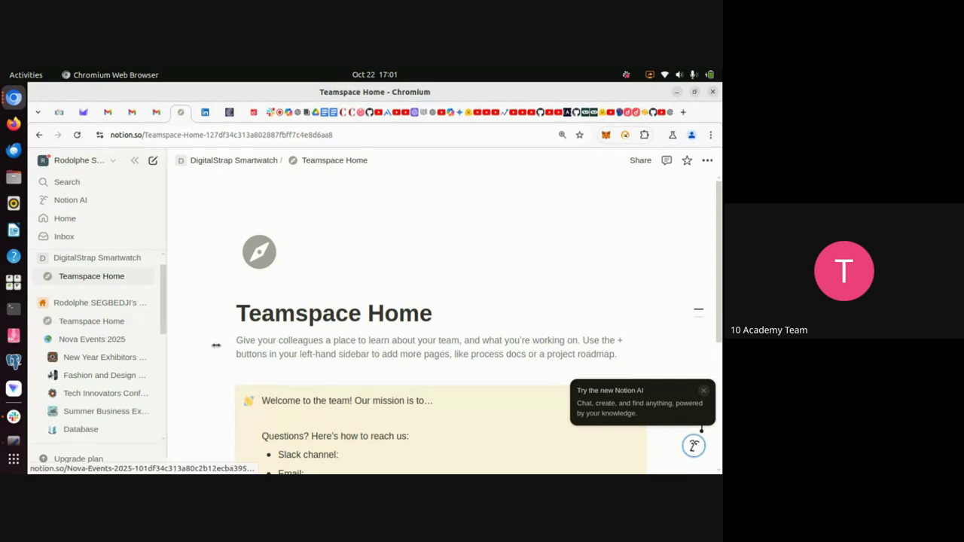
- Change the Teamspace Home page's compass icon to the orange rounded square with a notification dot
scroll(319, 392, "down", 3)
scroll(318, 392, "up", 3)
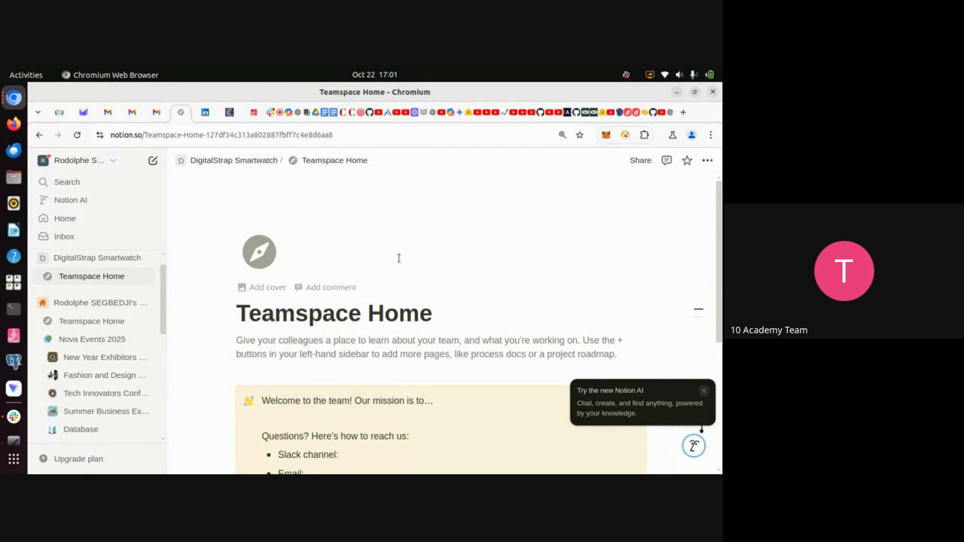
left_click(259, 258)
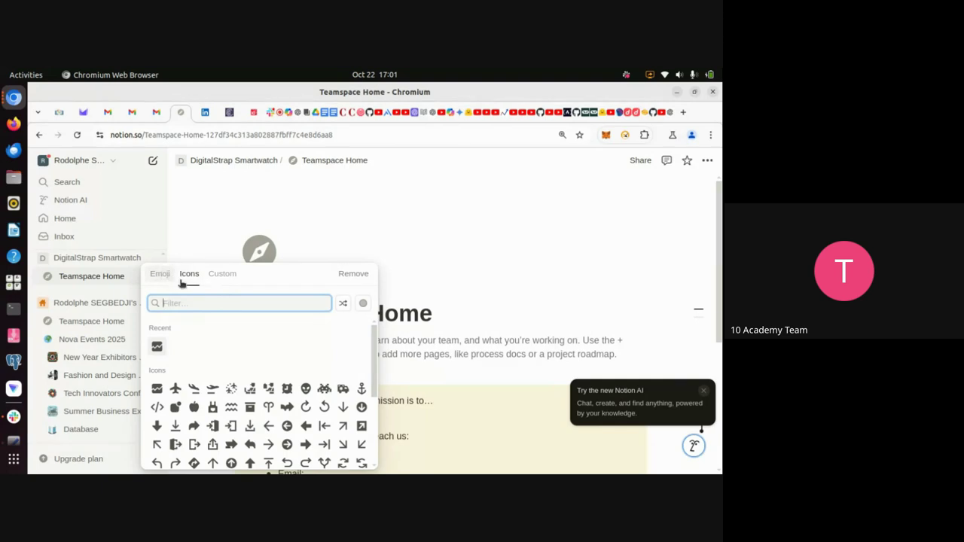
left_click(176, 407)
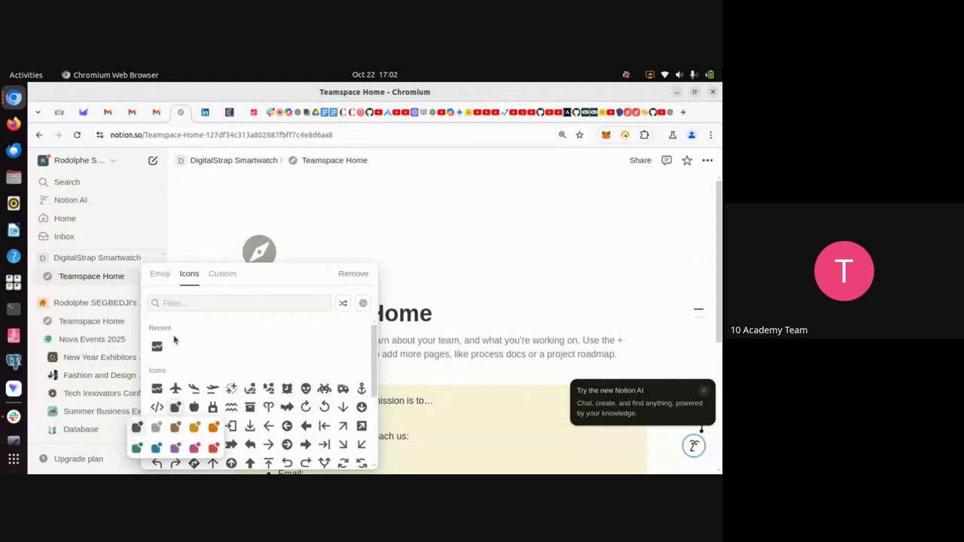
left_click(172, 412)
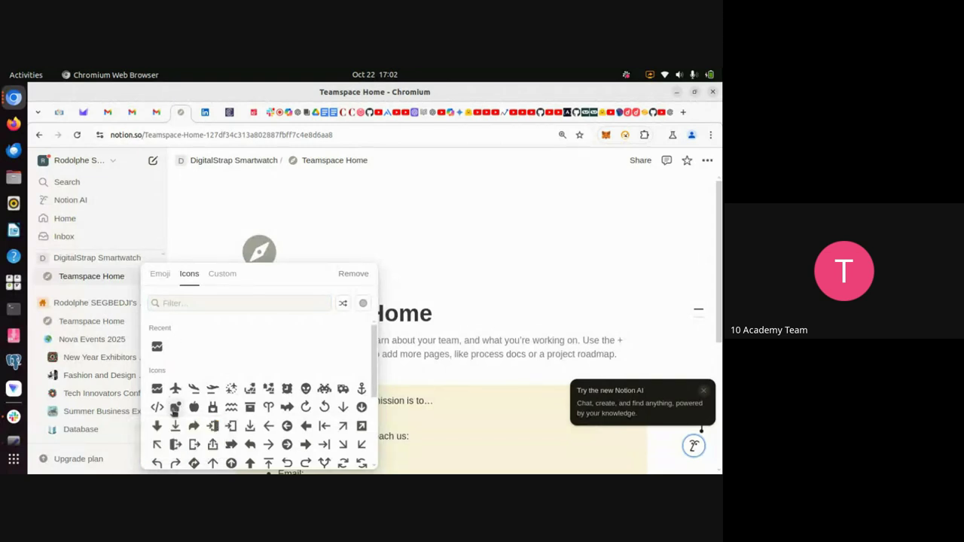
left_click(174, 410)
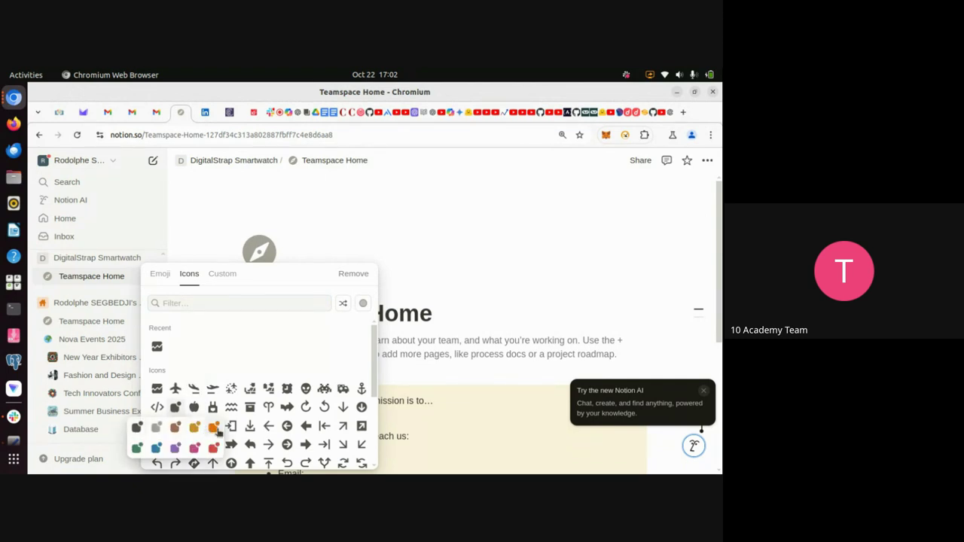
key("Escape")
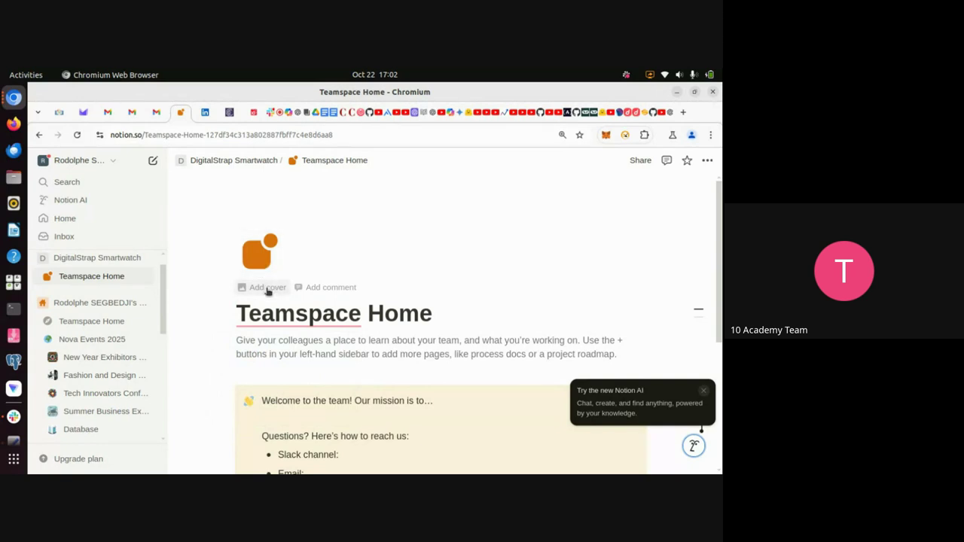
- Add a cover image to the Teamspace Home page and look through the page down to About the team and Resources
left_click(270, 290)
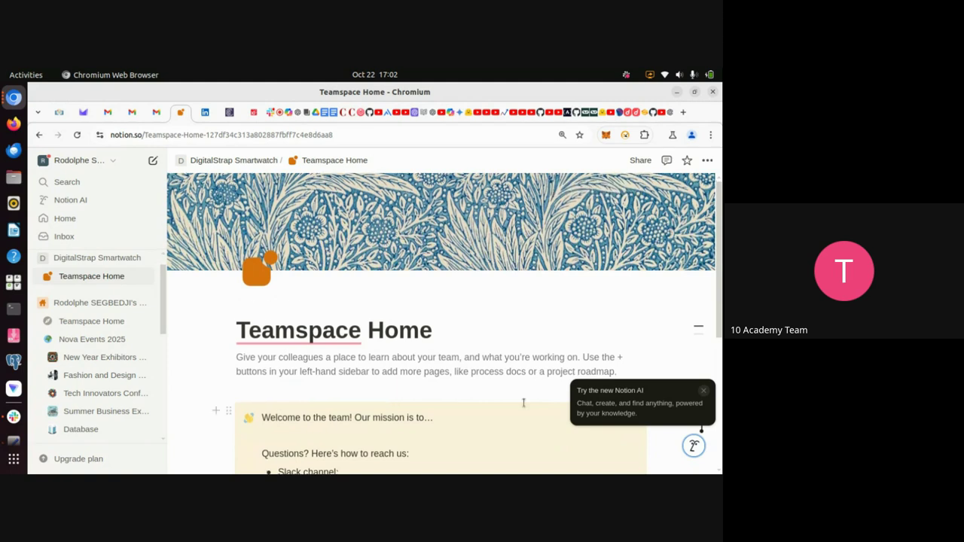
scroll(524, 403, "down", 5)
scroll(524, 403, "down", 3)
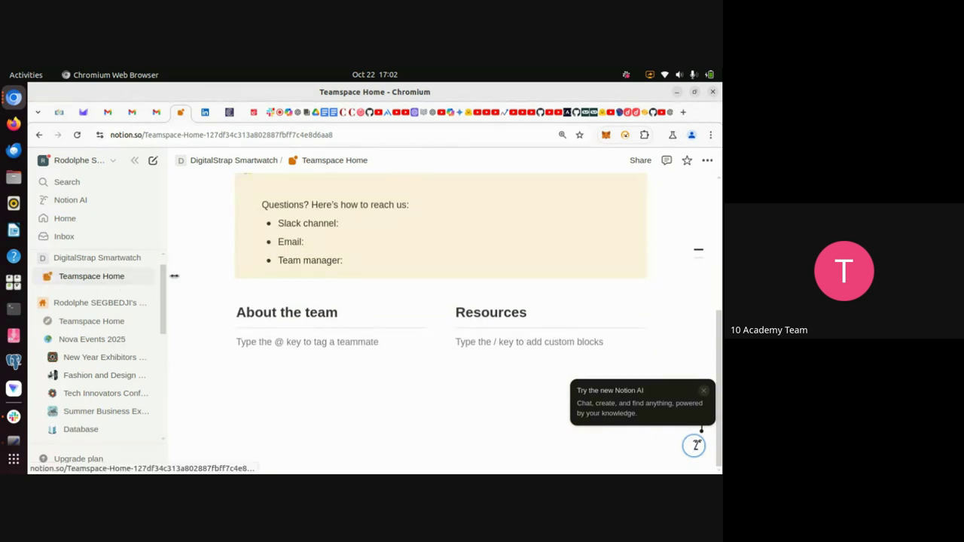
- Add a new page inside the DigitalStrap Smartwatch Teamspace Home and title it About
scroll(234, 252, "up", 3)
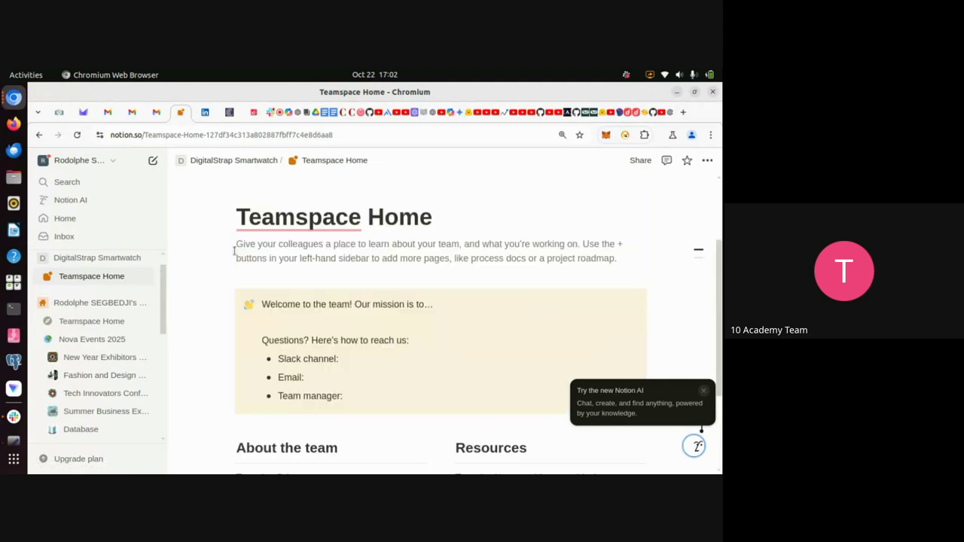
scroll(234, 252, "up", 2)
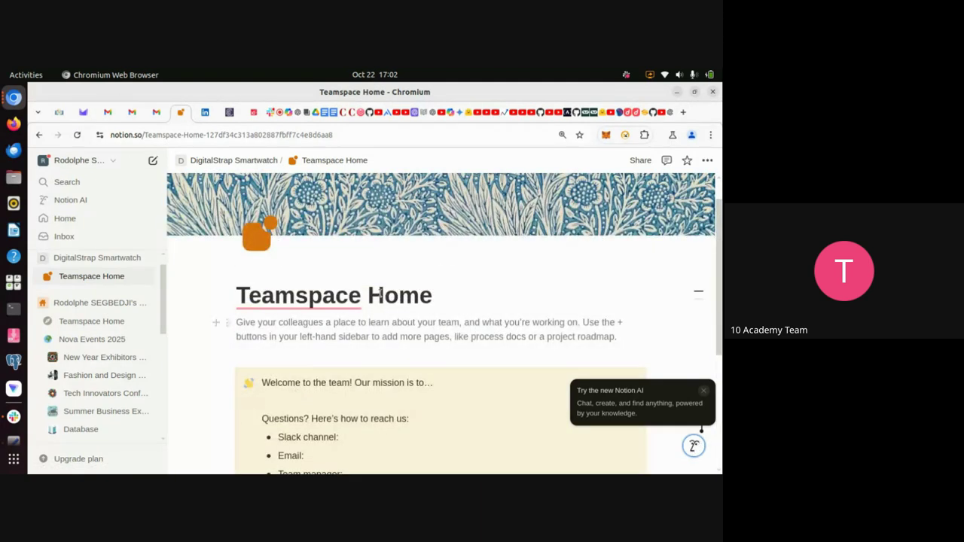
scroll(383, 437, "down", 4)
scroll(383, 437, "up", 1)
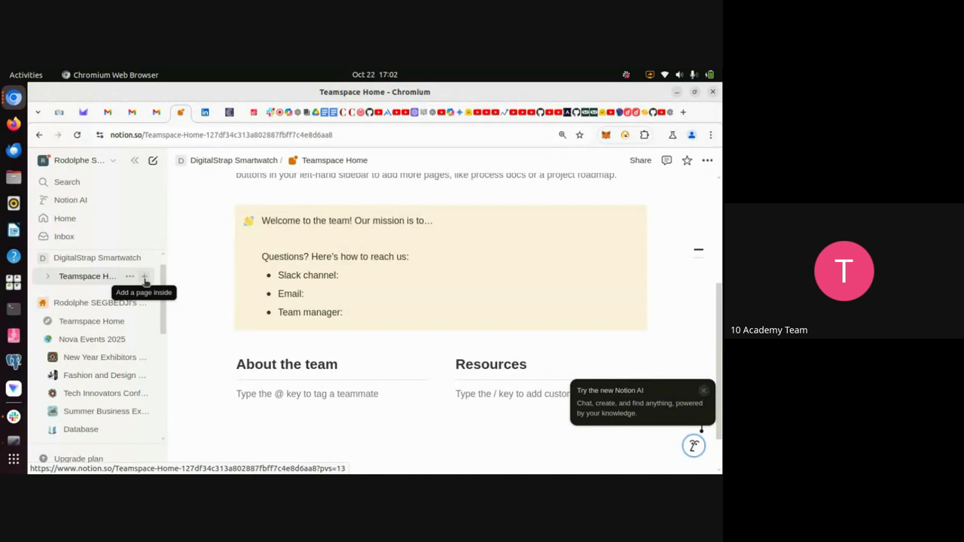
left_click(145, 280)
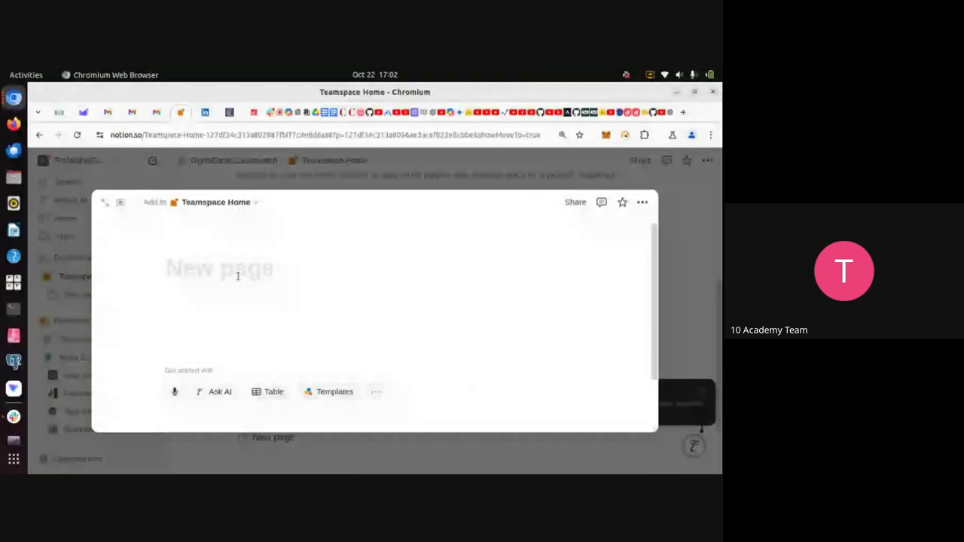
type("Ab")
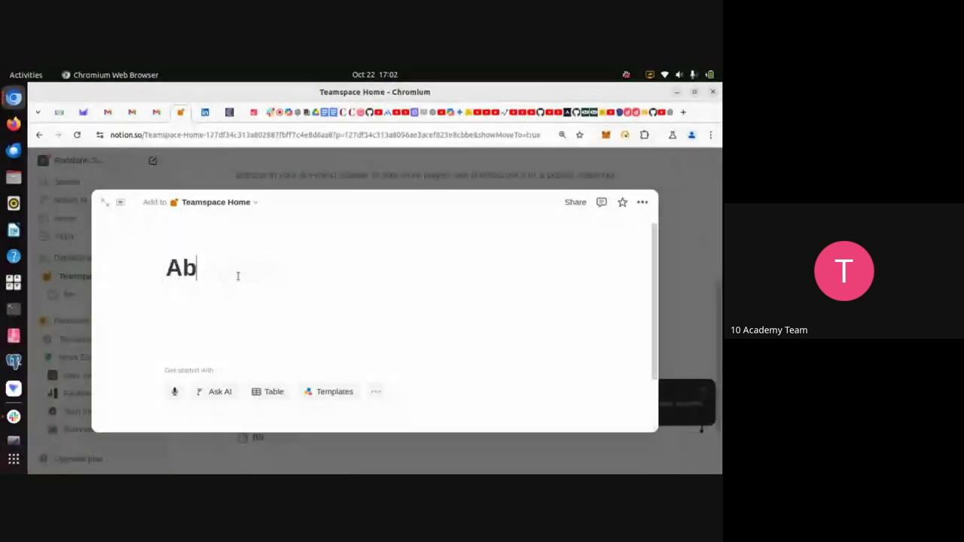
type("out")
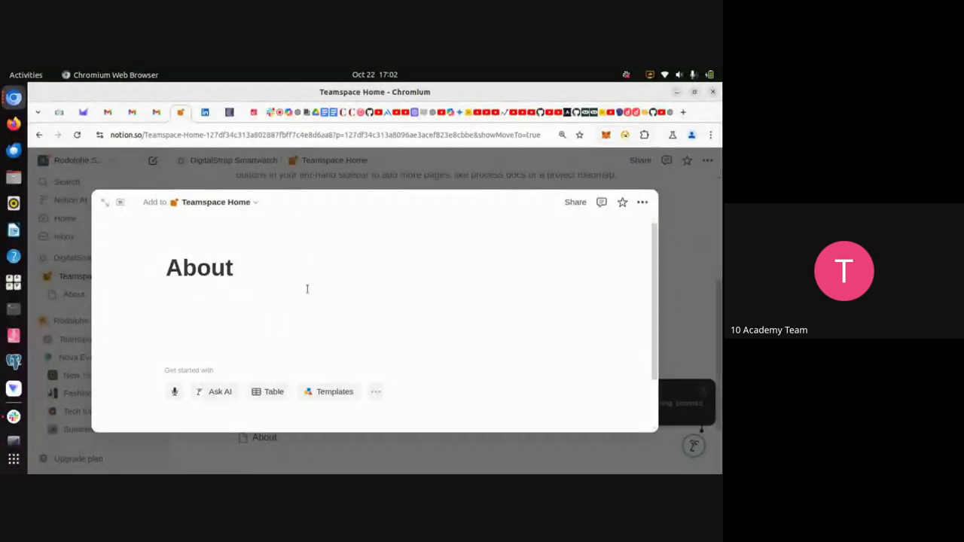
key("Return")
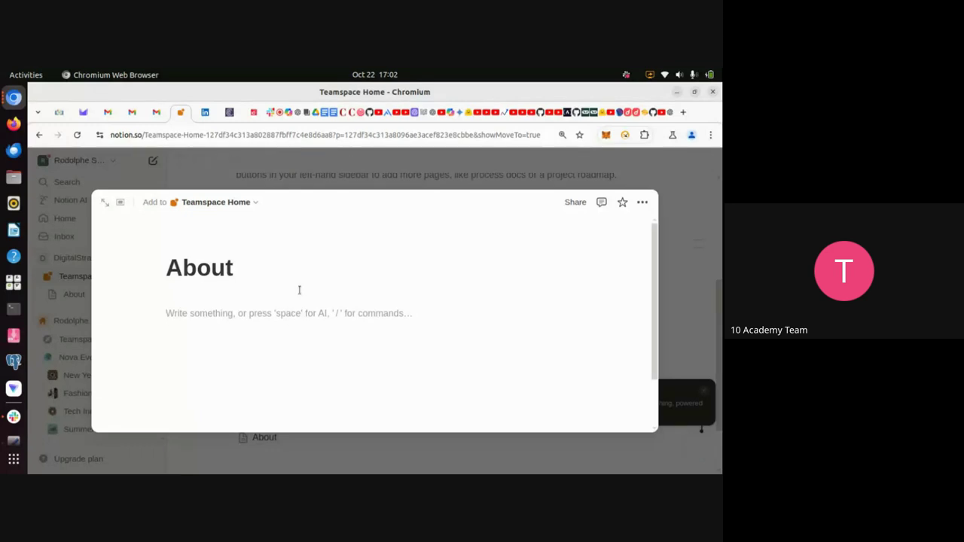
- Insert an Embed block in the body of the About page
type("/")
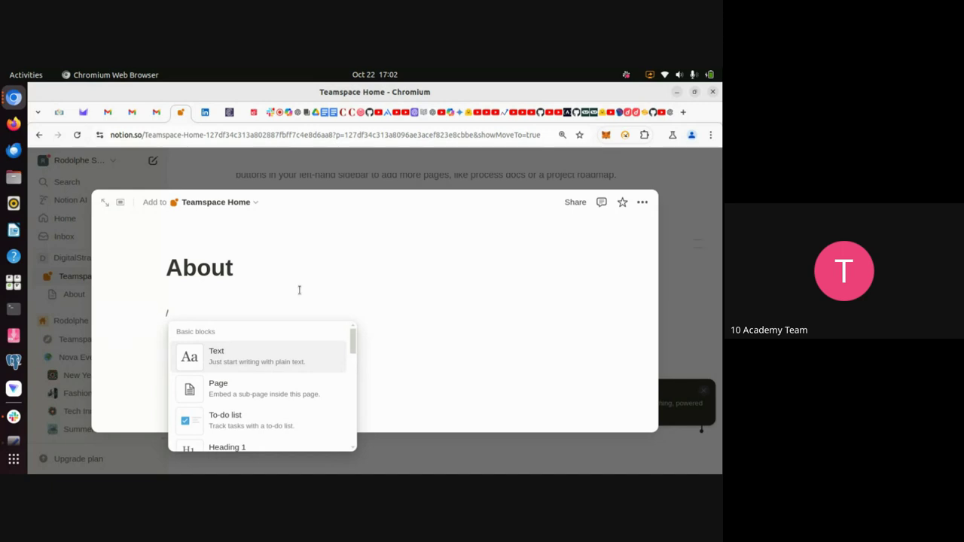
key("BackSpace")
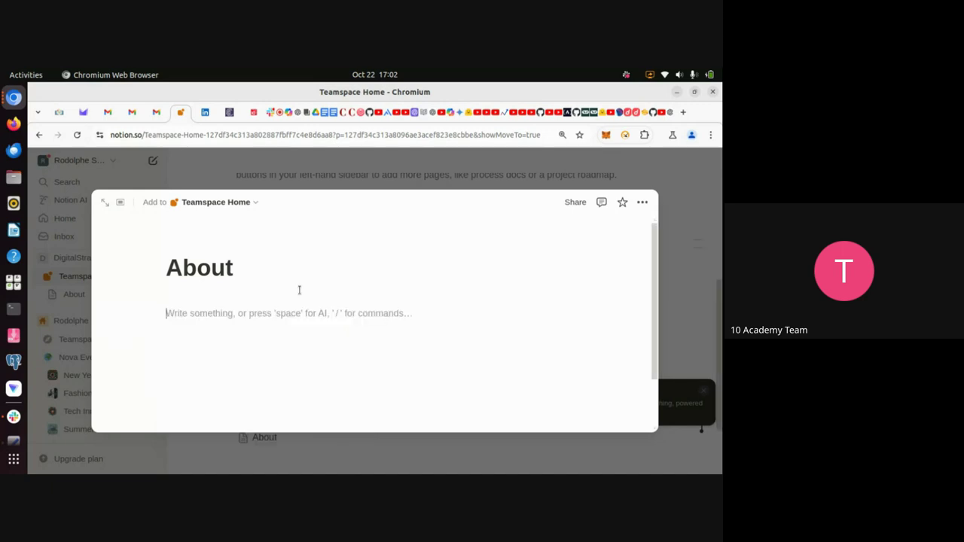
type("/")
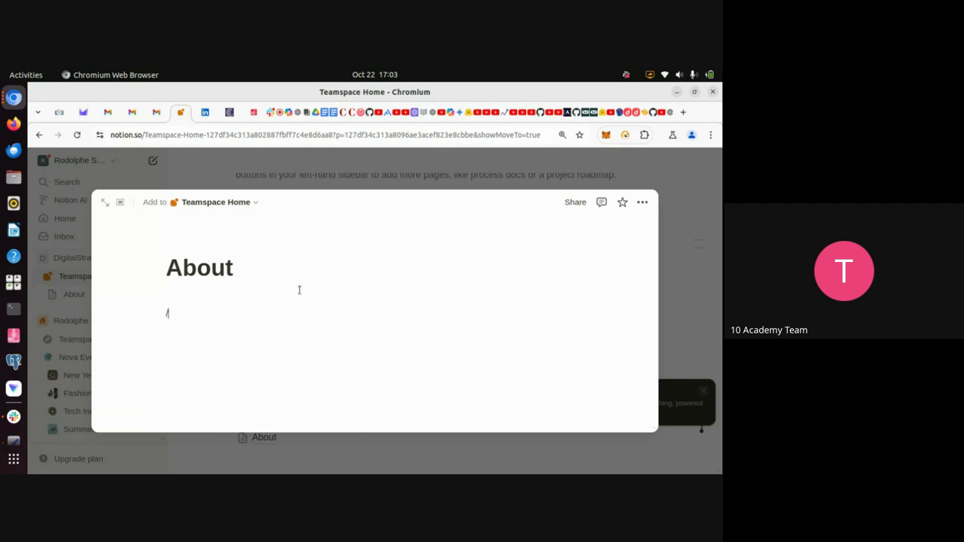
type("embed")
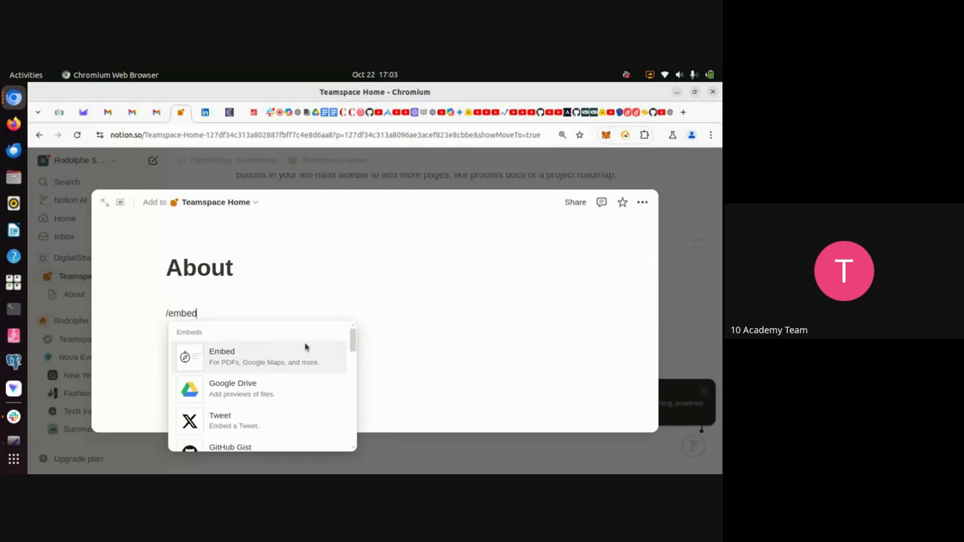
left_click(254, 363)
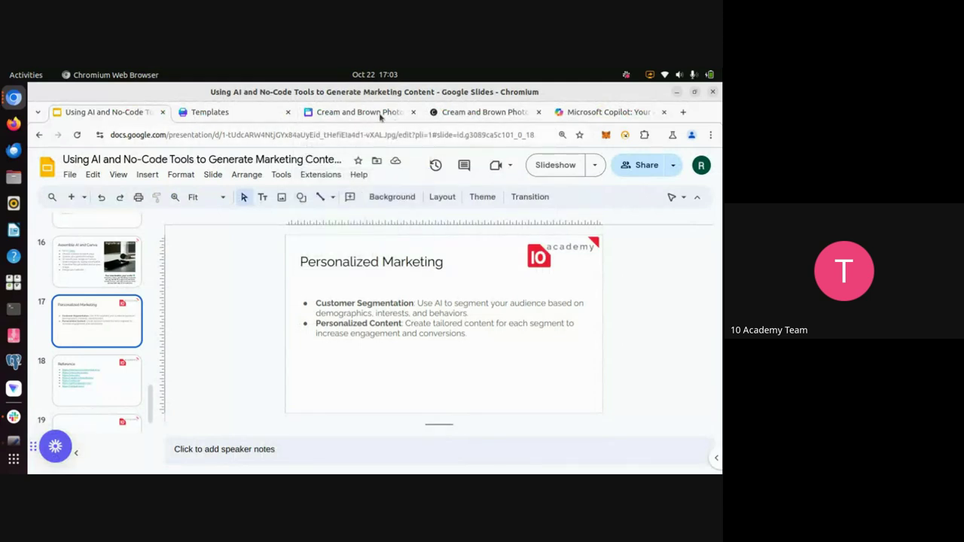
- Copy the published website's live link from Canva, embed it in Notion's About page, and look over the embedded block
left_click(382, 123)
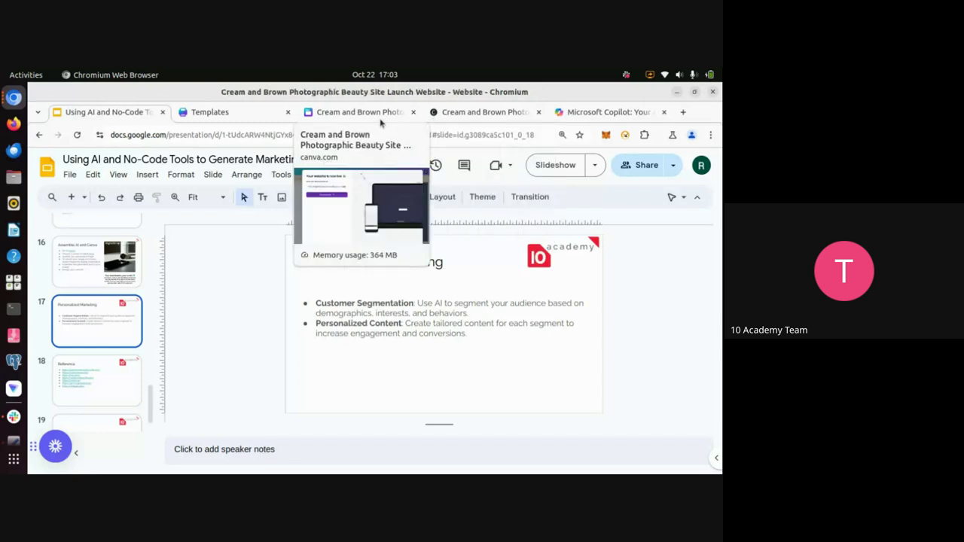
left_click(294, 227)
key("alt+Tab")
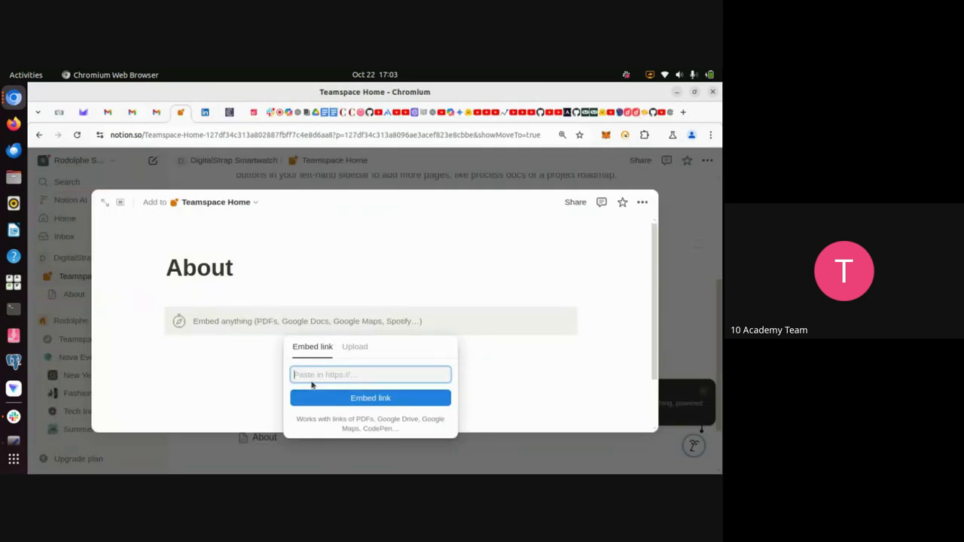
key("ctrl+v")
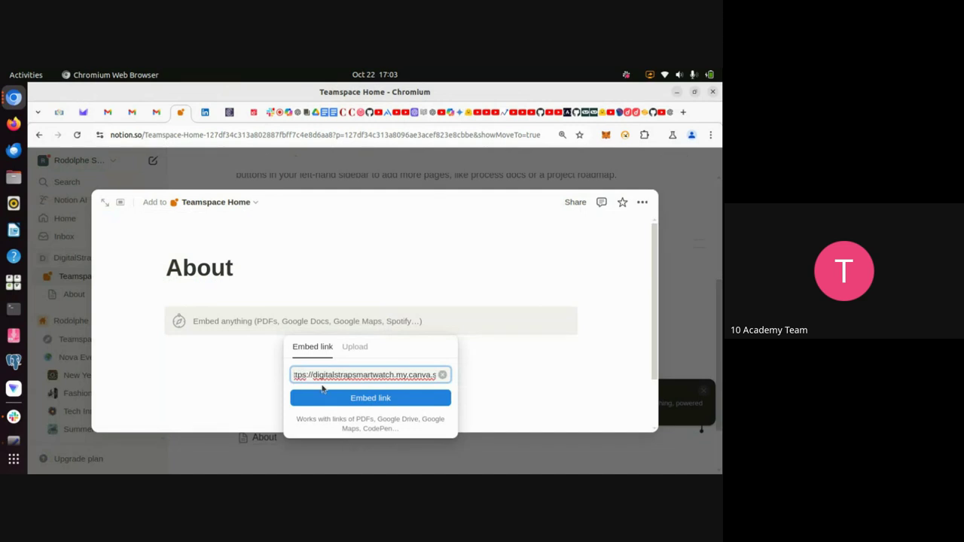
left_click(389, 402)
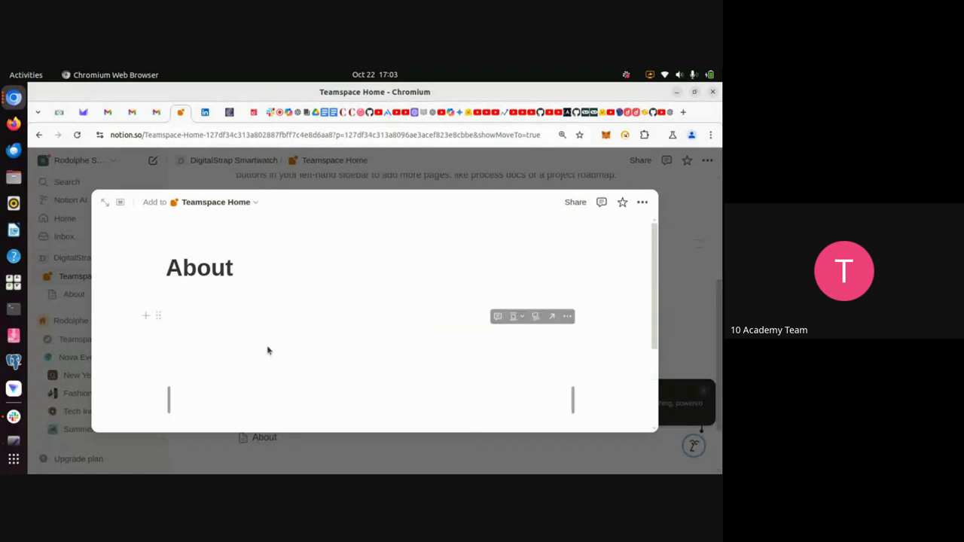
scroll(366, 359, "down", 2)
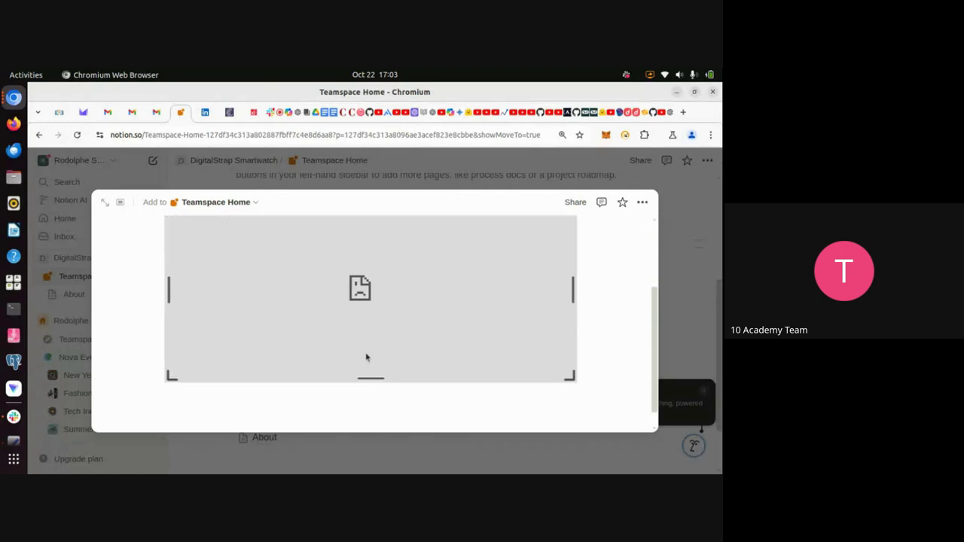
scroll(366, 357, "up", 2)
scroll(364, 357, "down", 1)
scroll(361, 361, "up", 1)
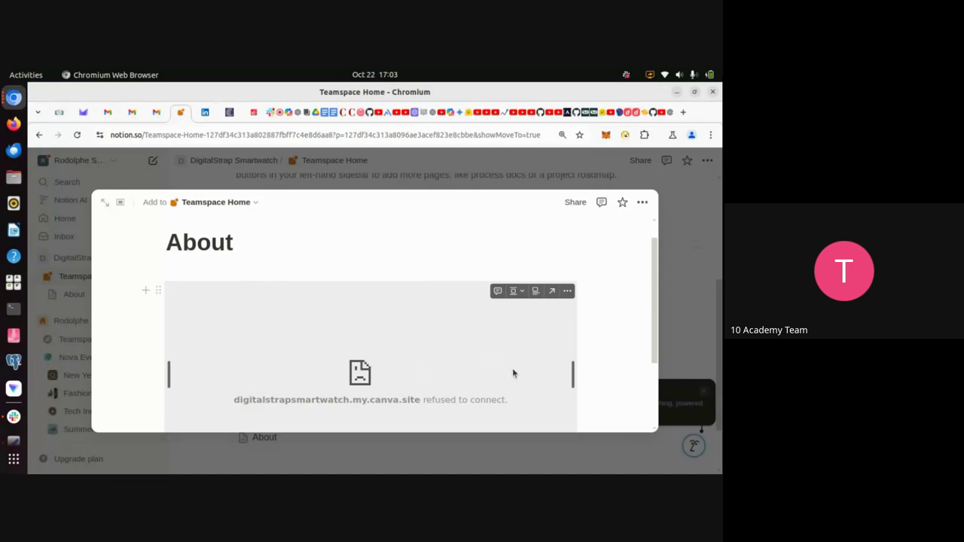
scroll(513, 373, "down", 2)
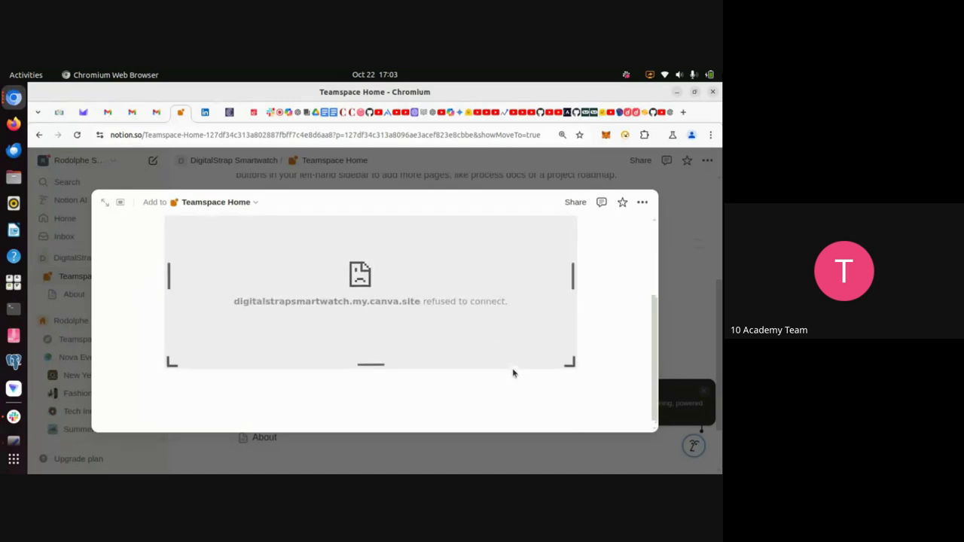
scroll(513, 373, "up", 2)
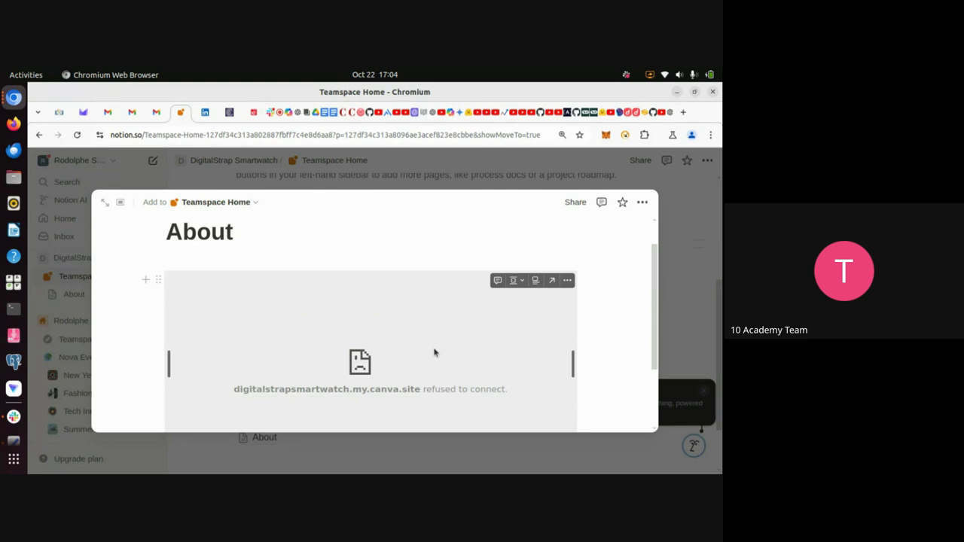
- Switch to the Canva website design, set its collaboration link to Anyone with the link, and copy the link
key("alt+Tab")
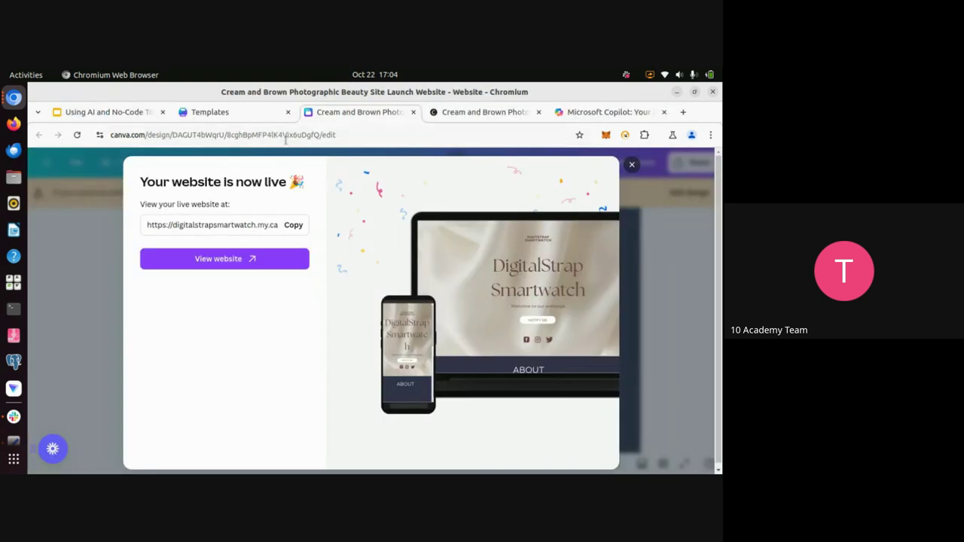
left_click(632, 165)
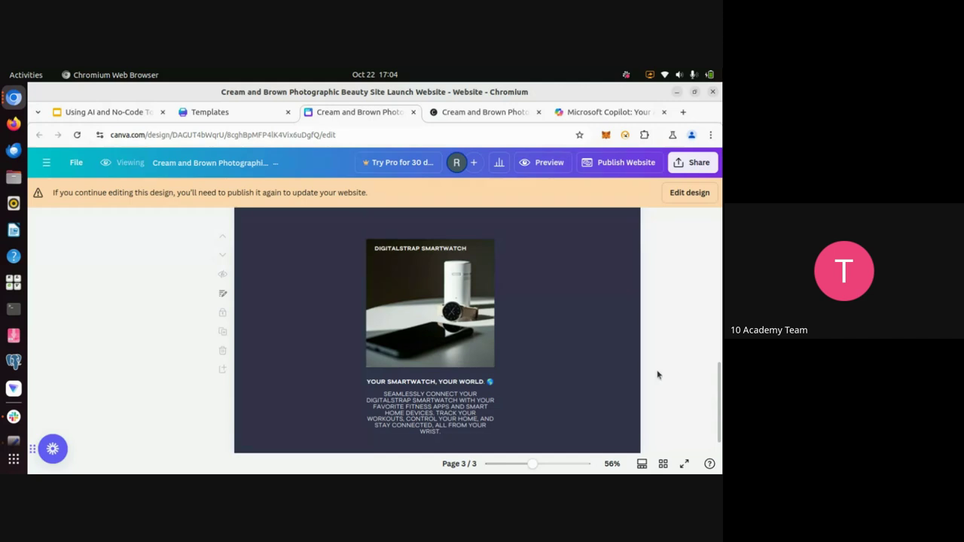
scroll(602, 365, "down", 1)
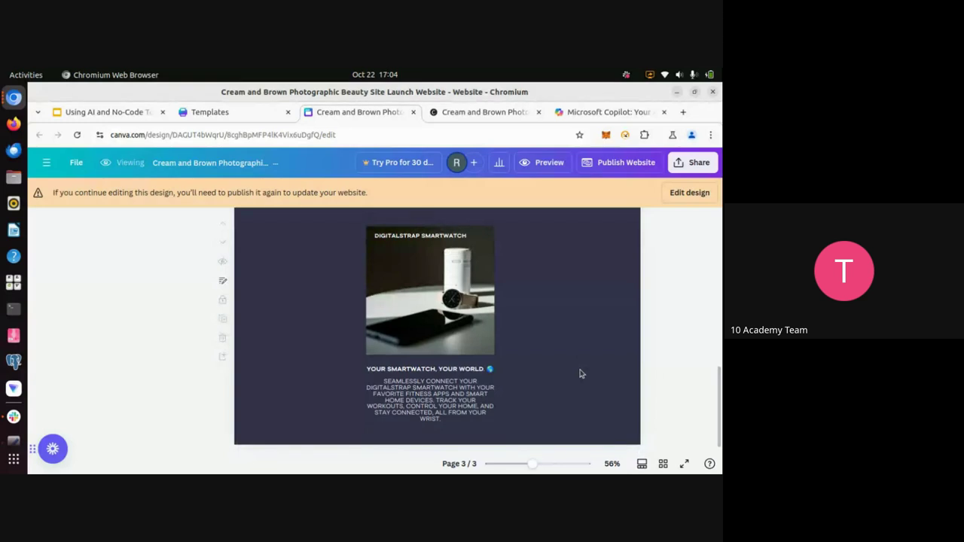
left_click(700, 164)
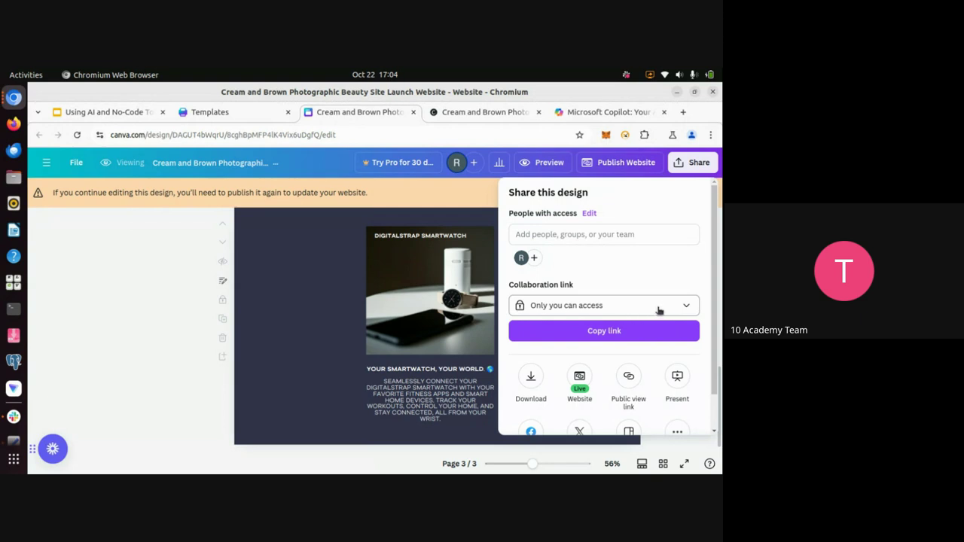
left_click(684, 304)
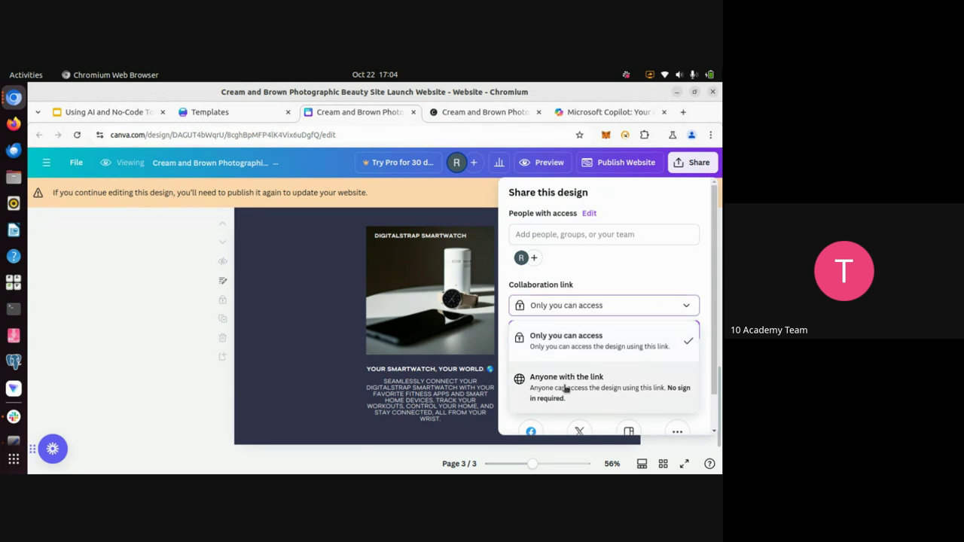
left_click(565, 384)
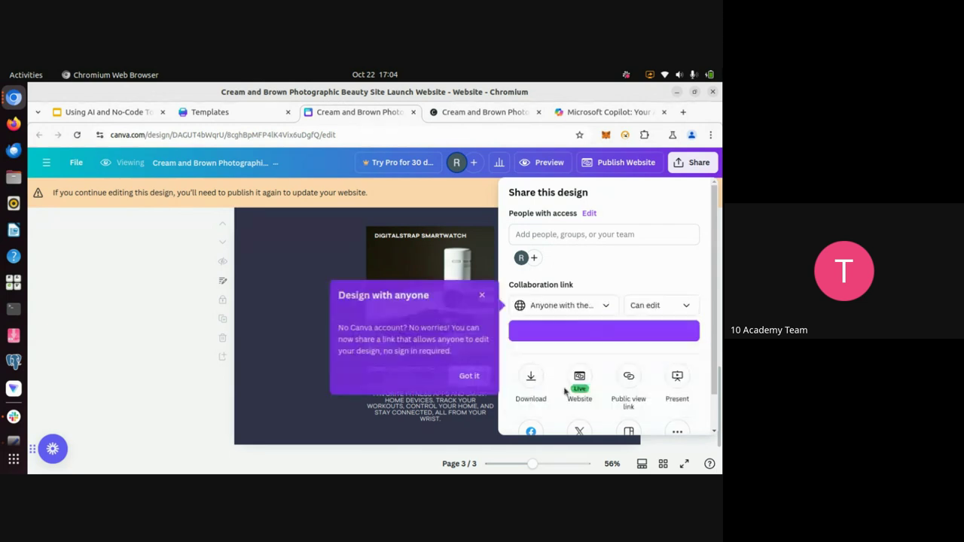
left_click(612, 335)
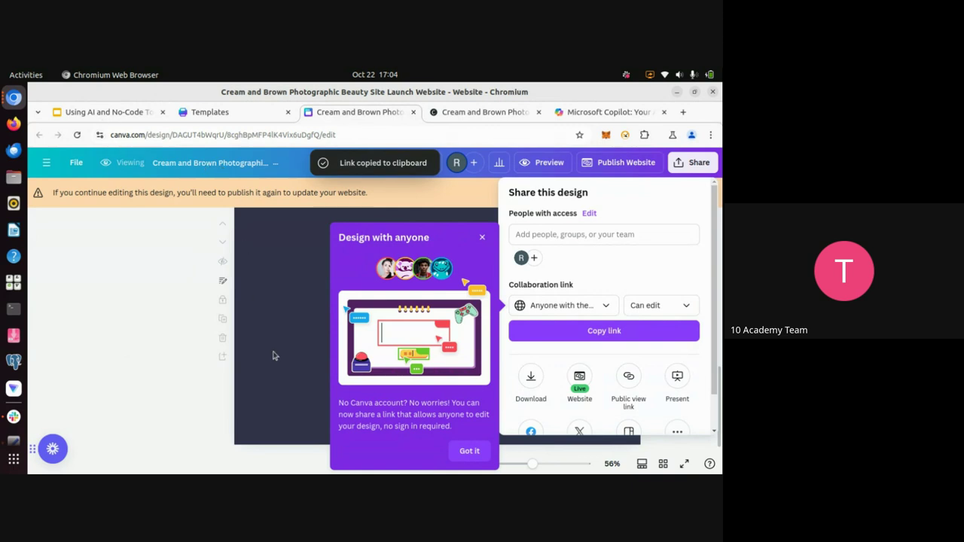
- Switch back to Notion and add an empty line above the embedded website on the About page
key("alt+Tab")
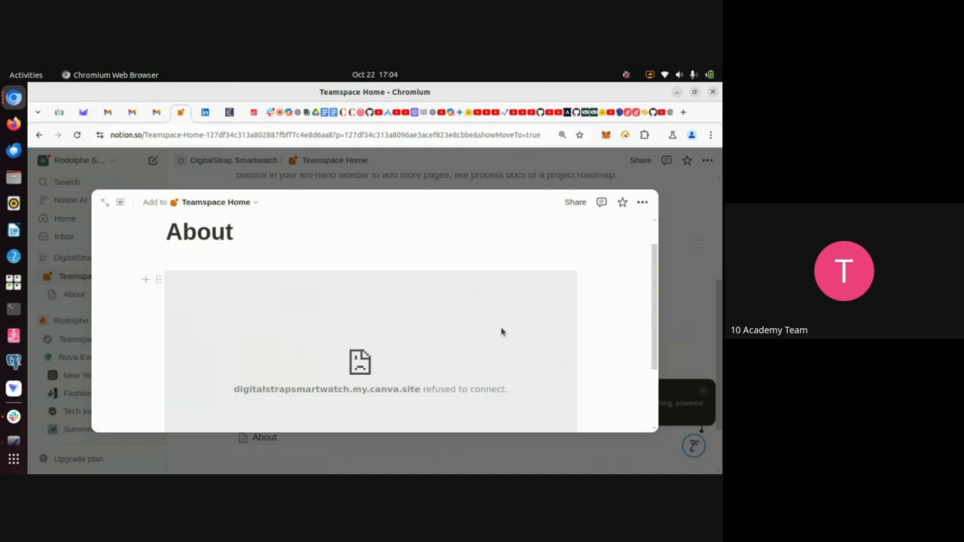
left_click(237, 259)
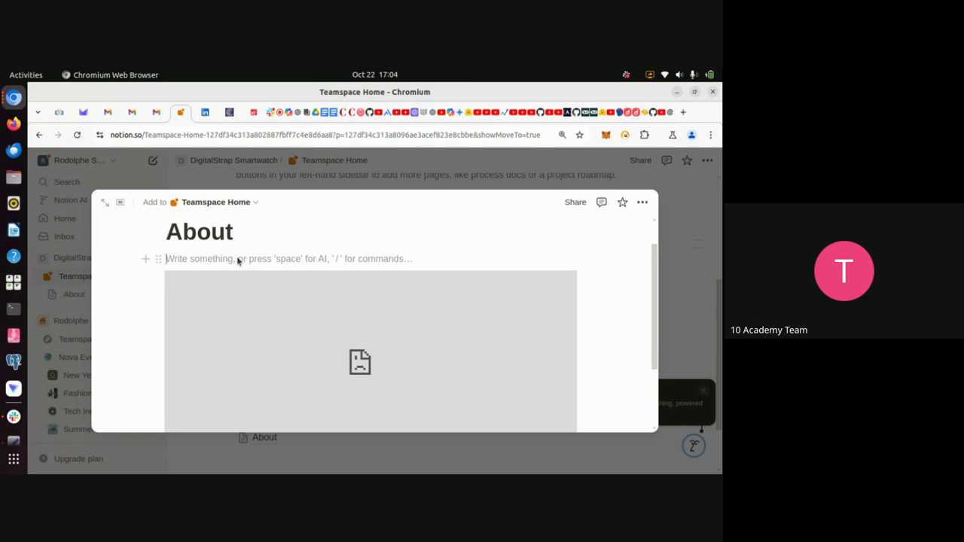
key("Return")
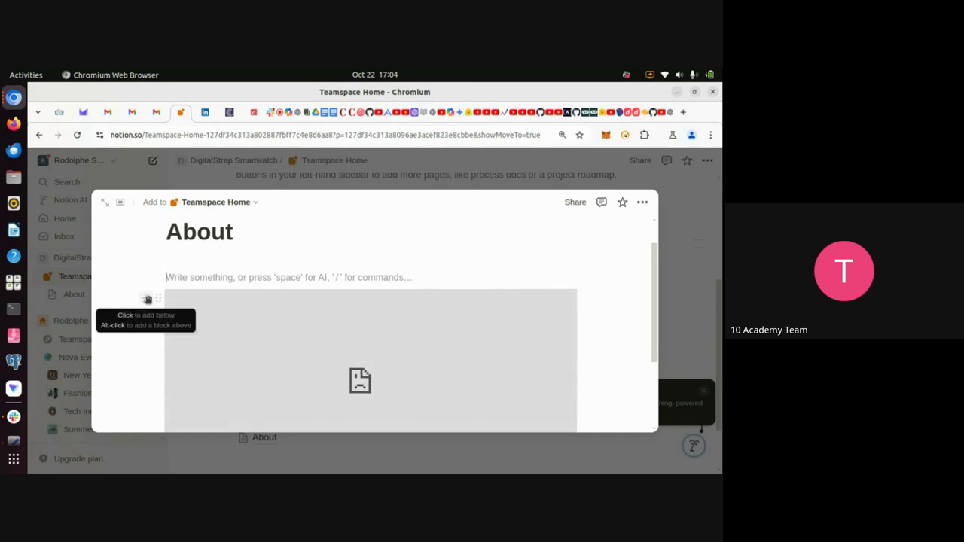
right_click(148, 301)
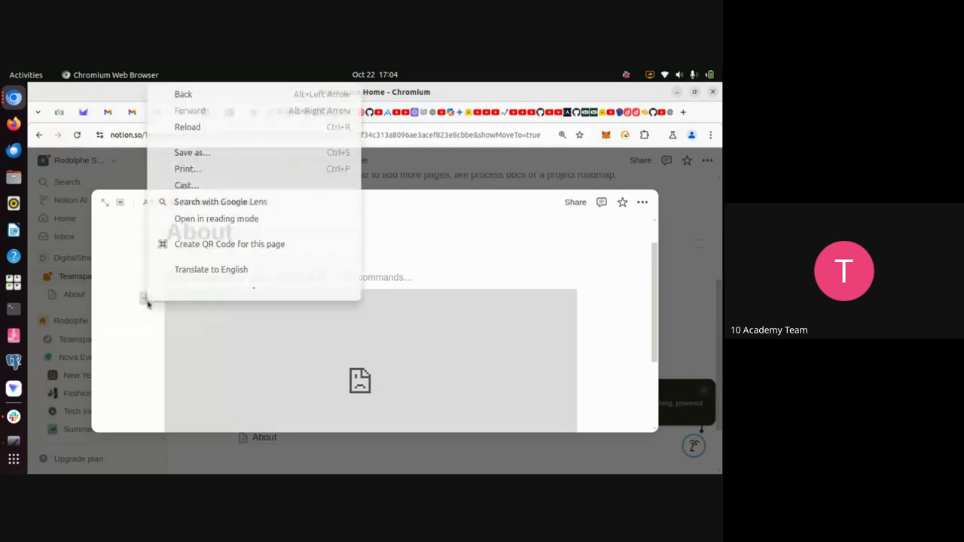
left_click(148, 302)
left_click(148, 302)
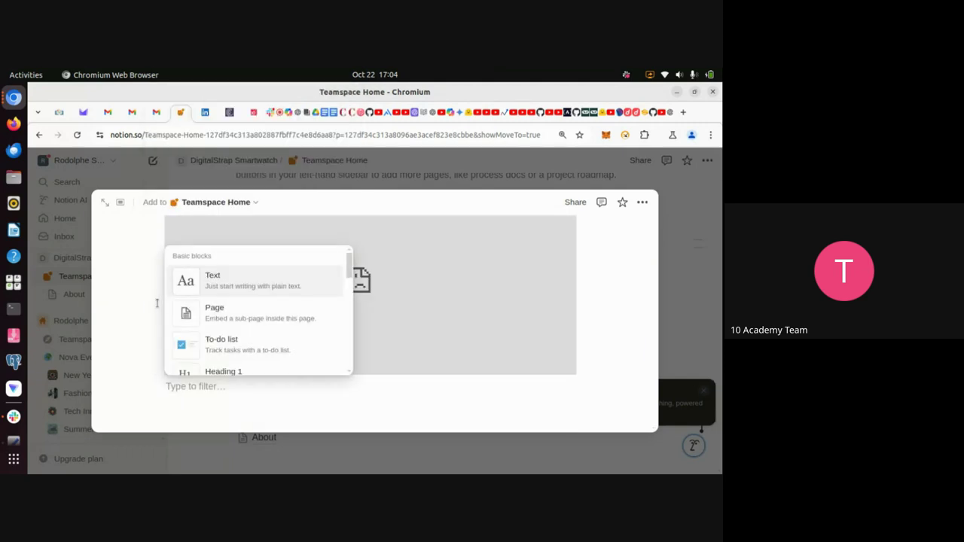
key("Escape")
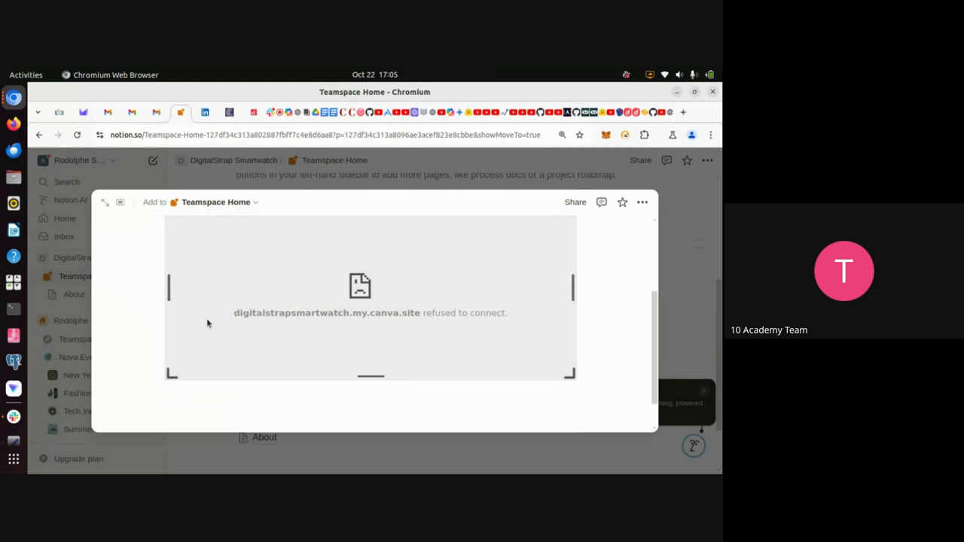
- Delete the embedded digitalstrapsmartwatch.my.canva.site block from the About page
scroll(207, 323, "up", 3)
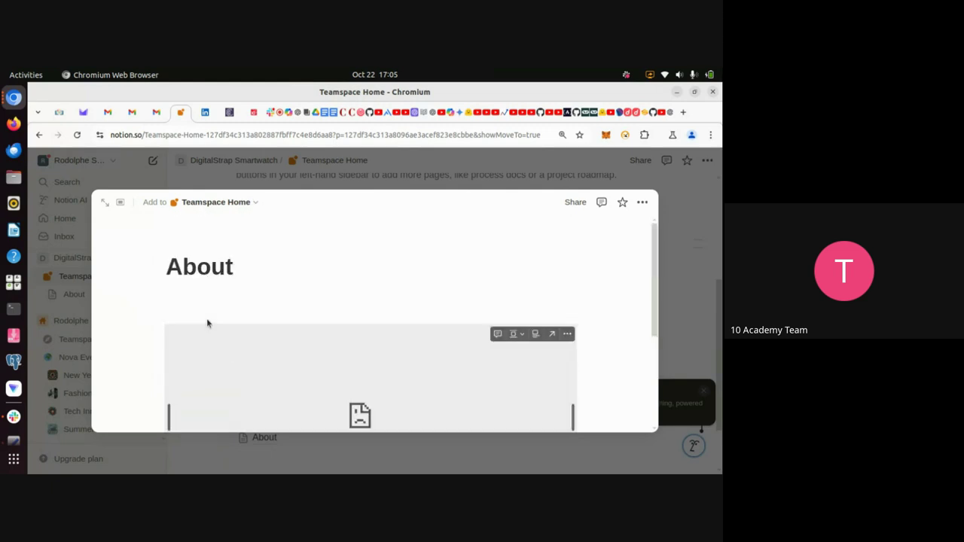
left_click(159, 333)
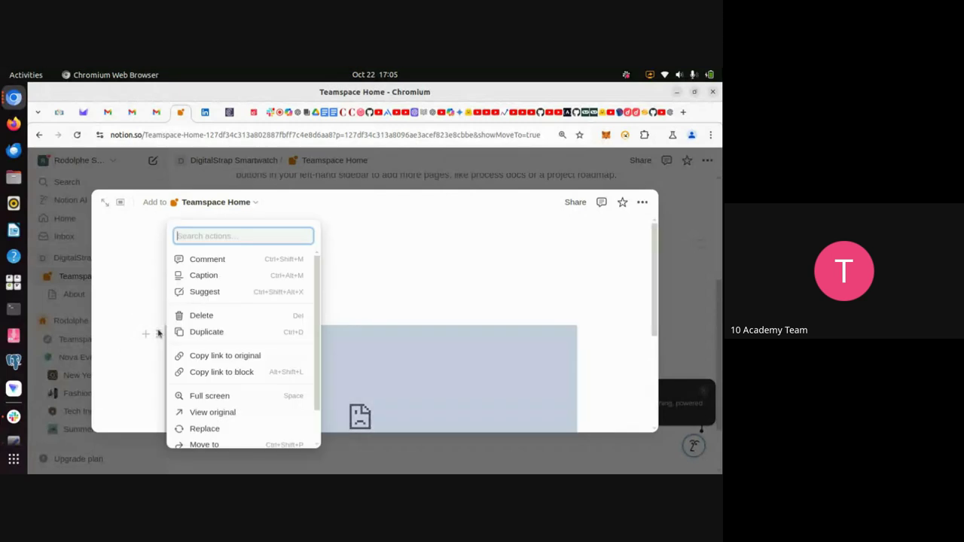
left_click(200, 316)
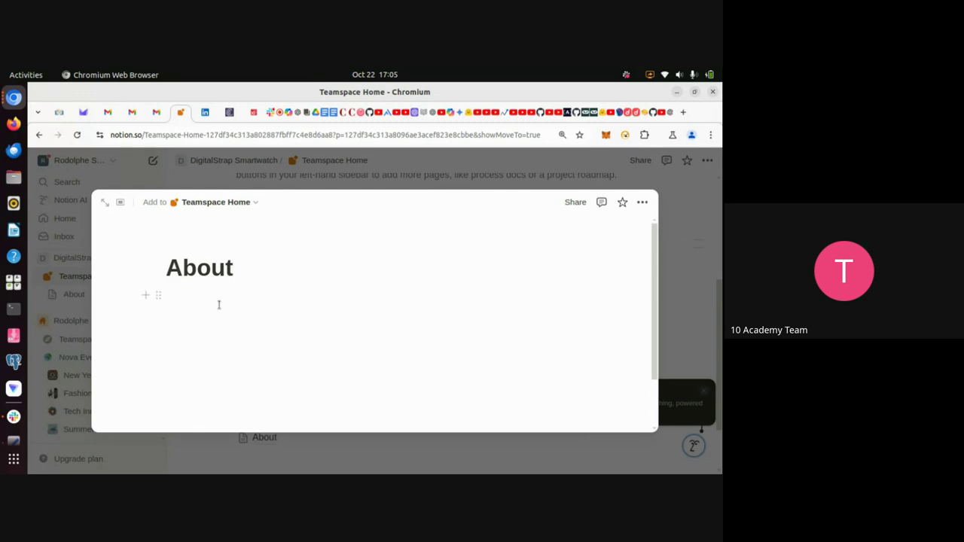
- Insert an Embed block in the body of the About page and embed the copied Canva collaboration link in it
left_click(194, 309)
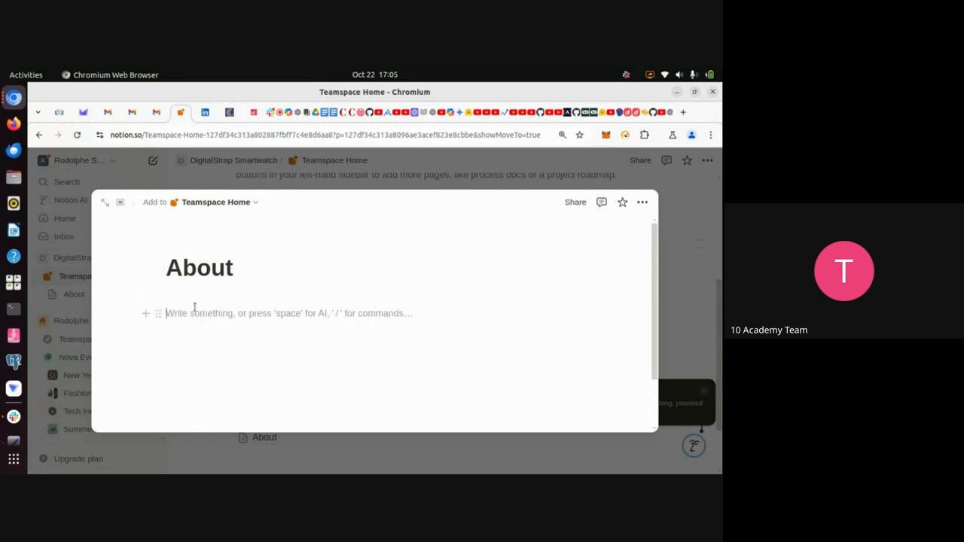
type("/embe")
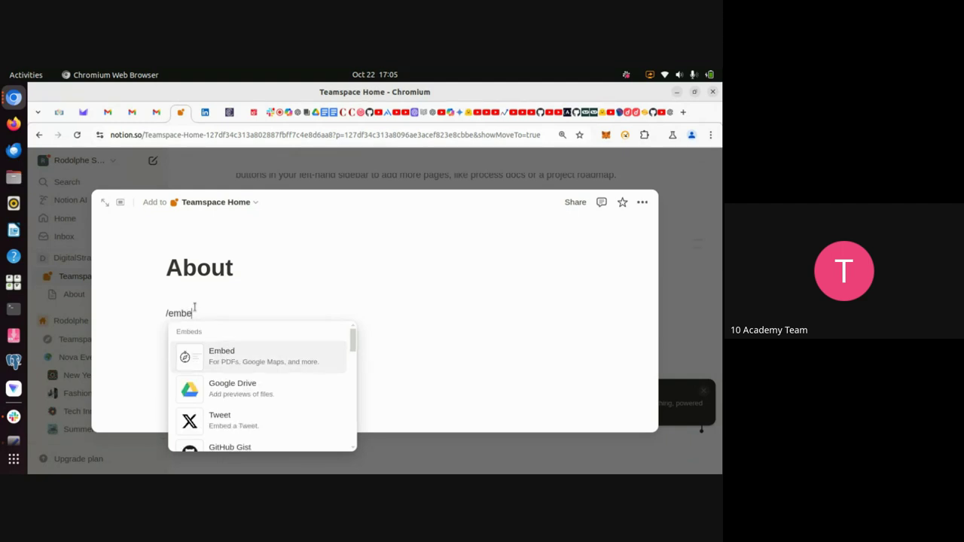
left_click(214, 351)
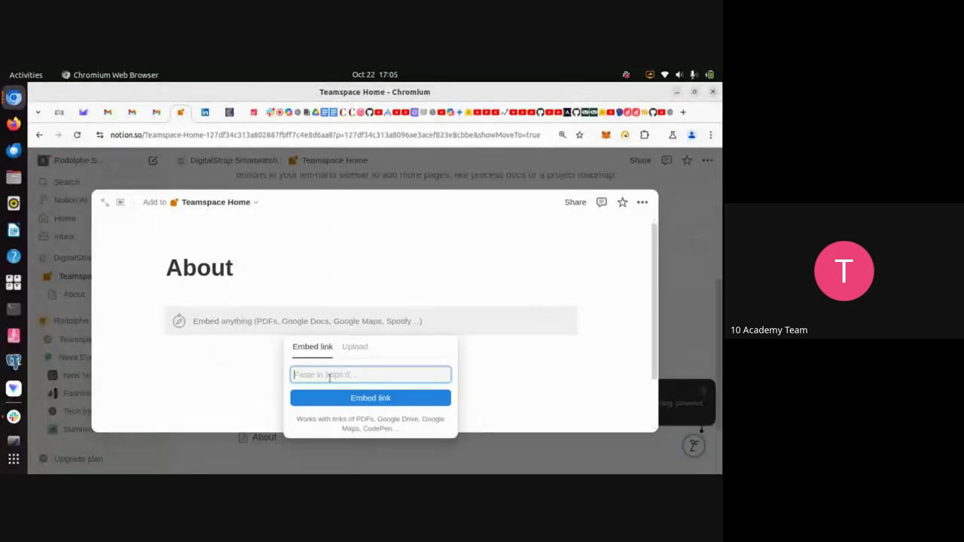
key("ctrl+v")
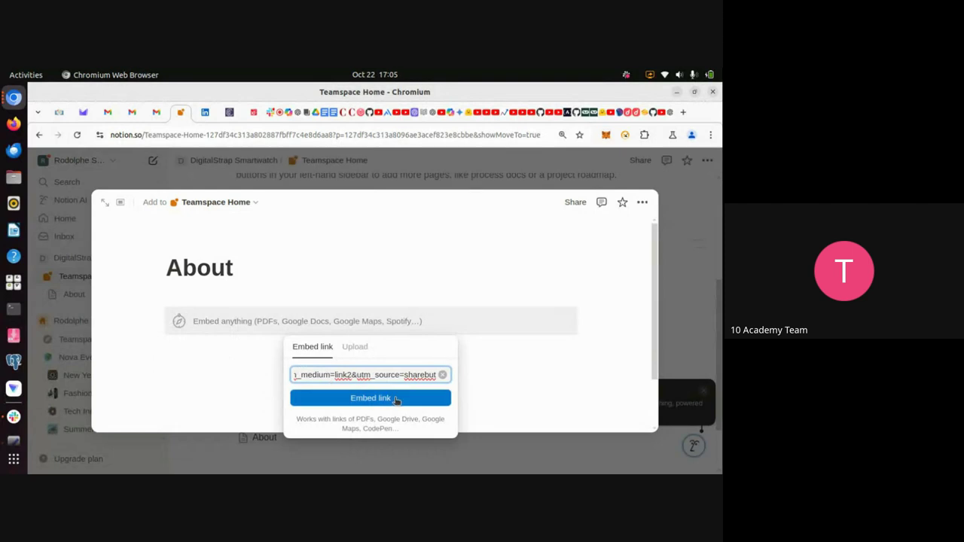
left_click(399, 402)
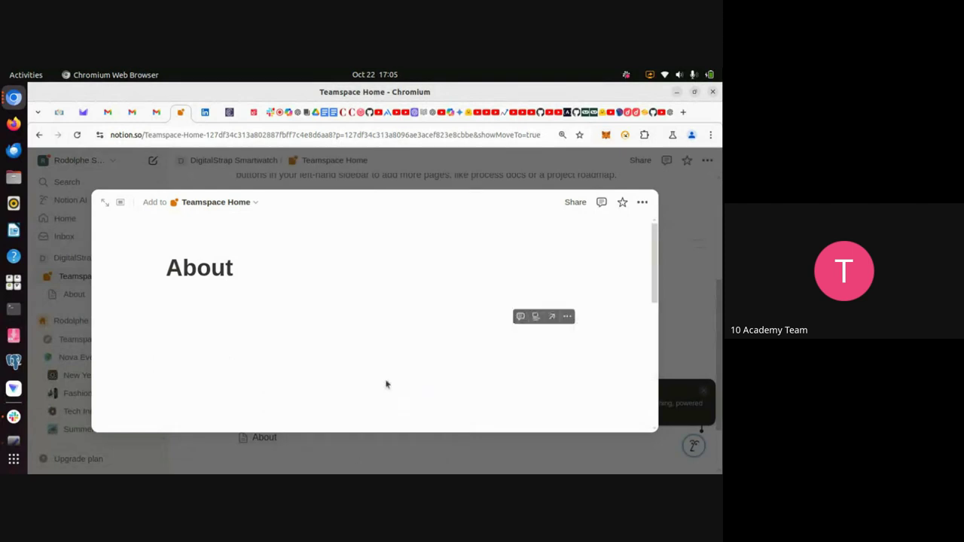
- Look over the embedded DigitalStrap Smartwatch design on the About page from top to bottom
scroll(384, 378, "down", 3)
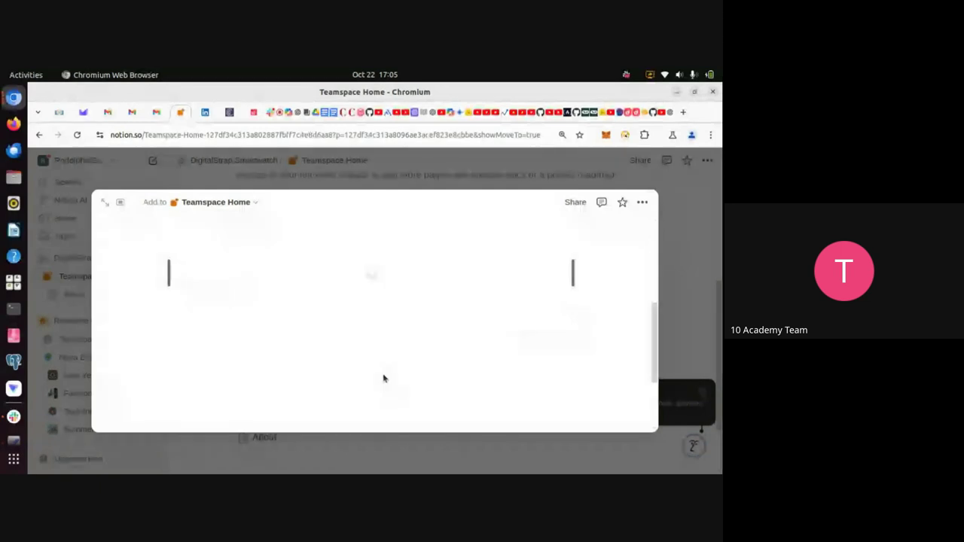
scroll(384, 378, "up", 3)
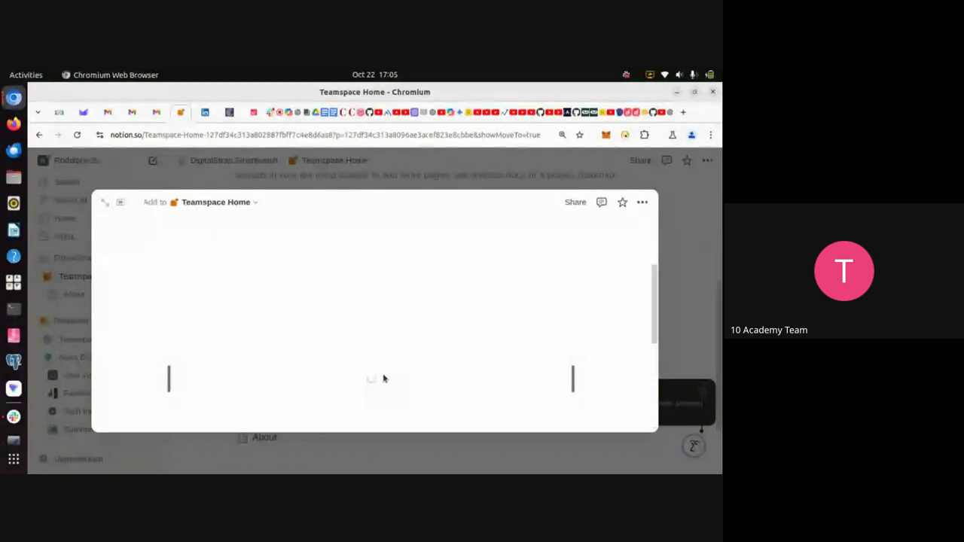
scroll(384, 378, "up", 2)
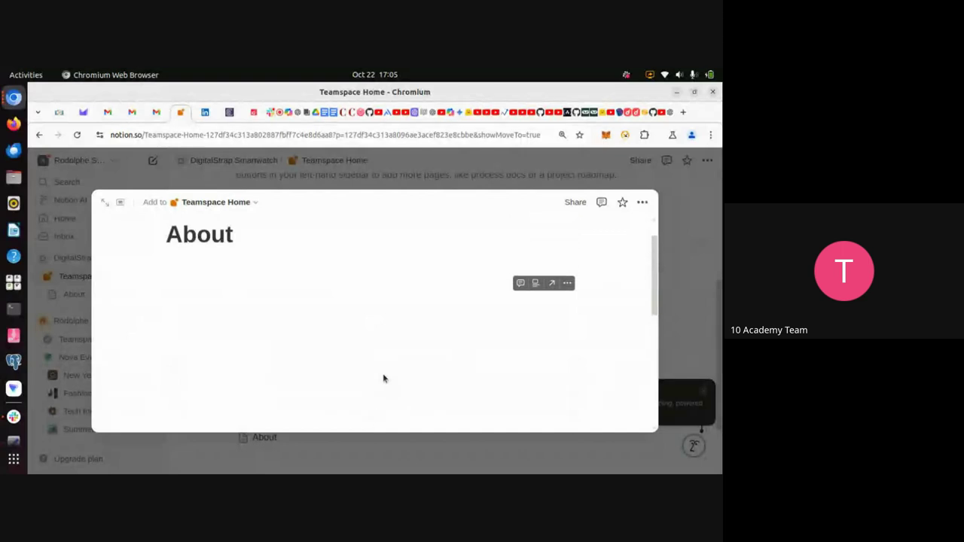
scroll(384, 378, "down", 2)
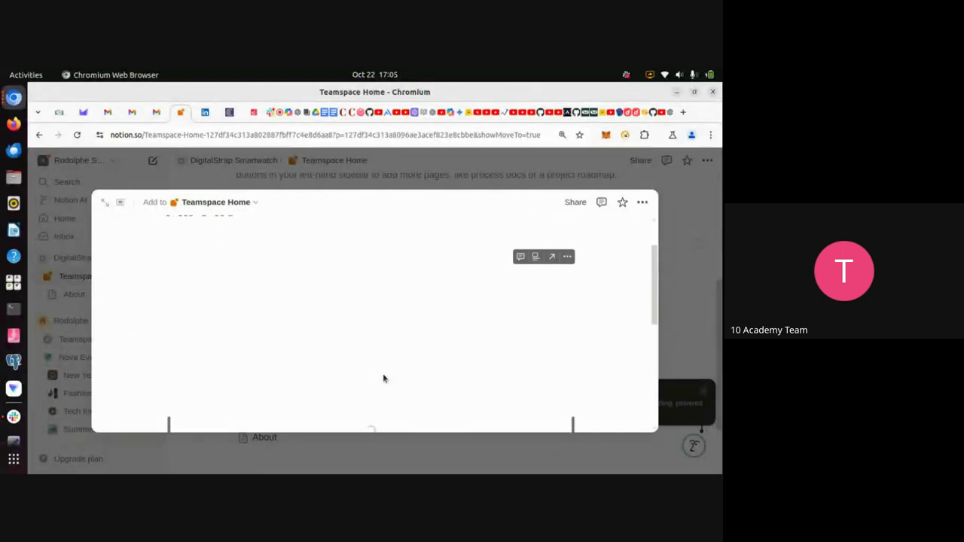
scroll(384, 379, "down", 1)
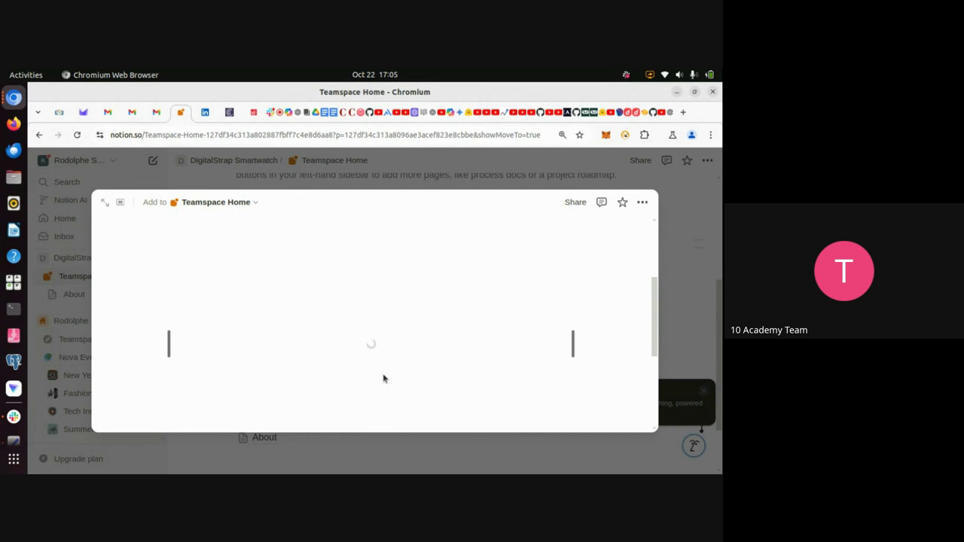
scroll(388, 354, "up", 2)
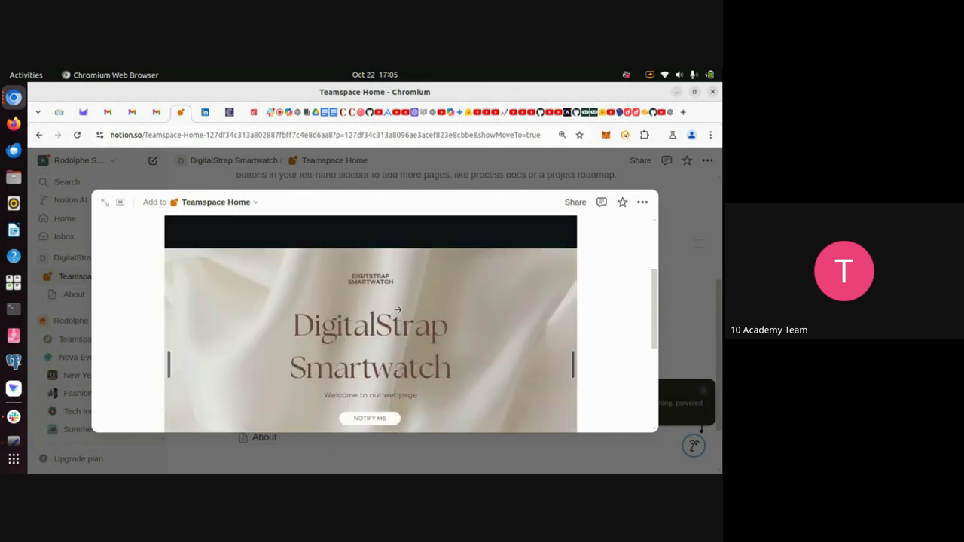
scroll(398, 310, "down", 3)
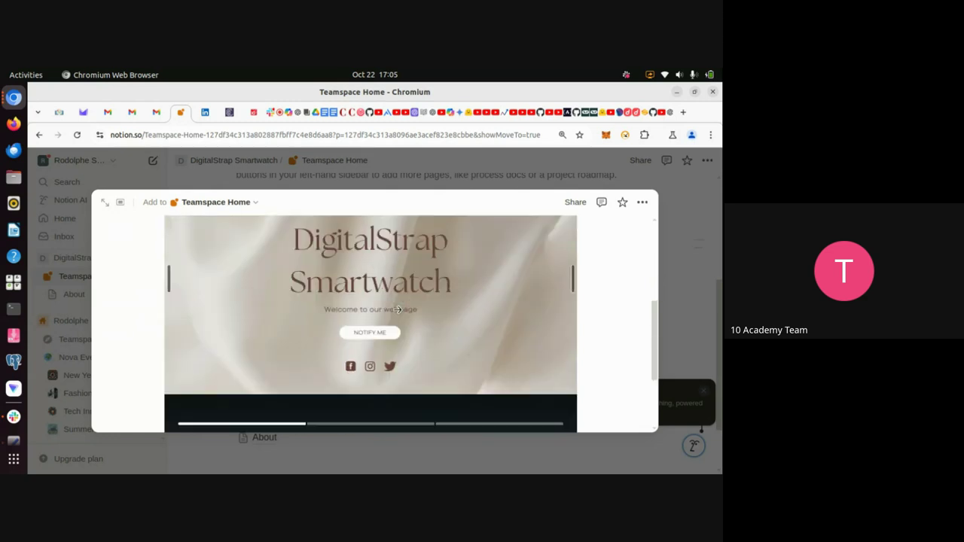
scroll(397, 324, "down", 3)
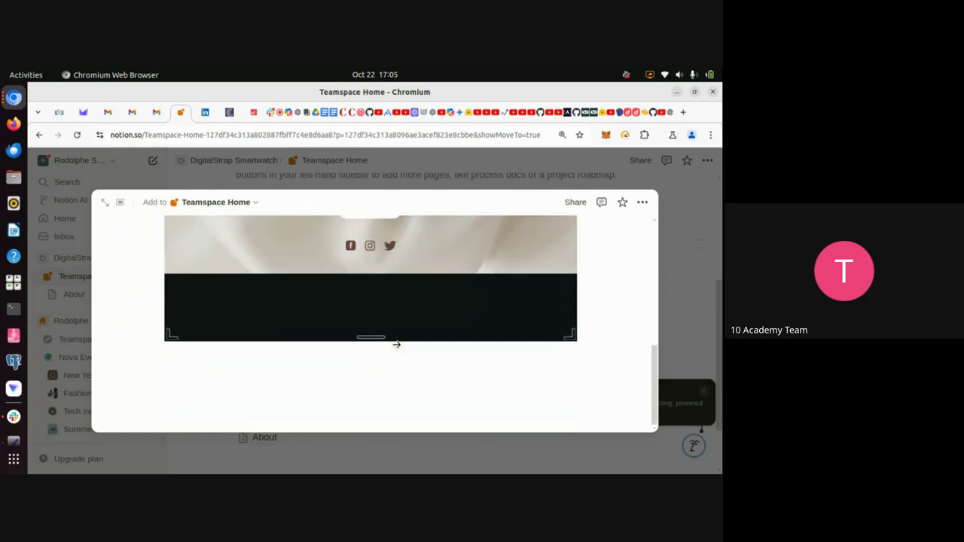
scroll(396, 345, "up", 3)
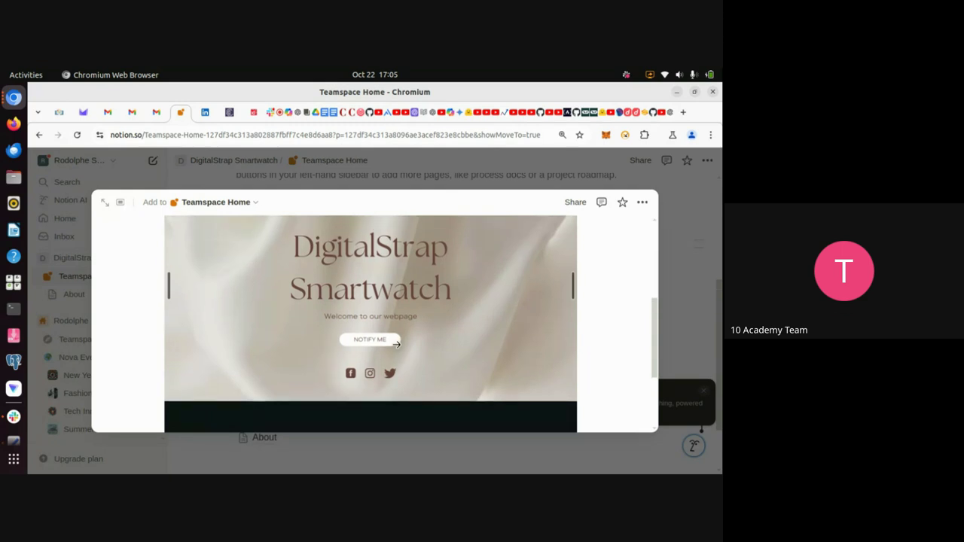
scroll(396, 344, "up", 3)
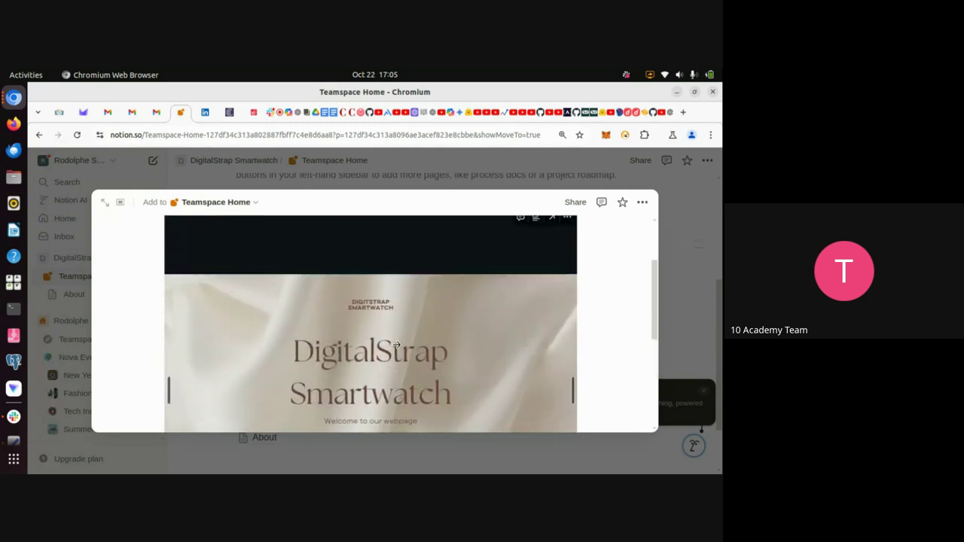
scroll(396, 344, "up", 2)
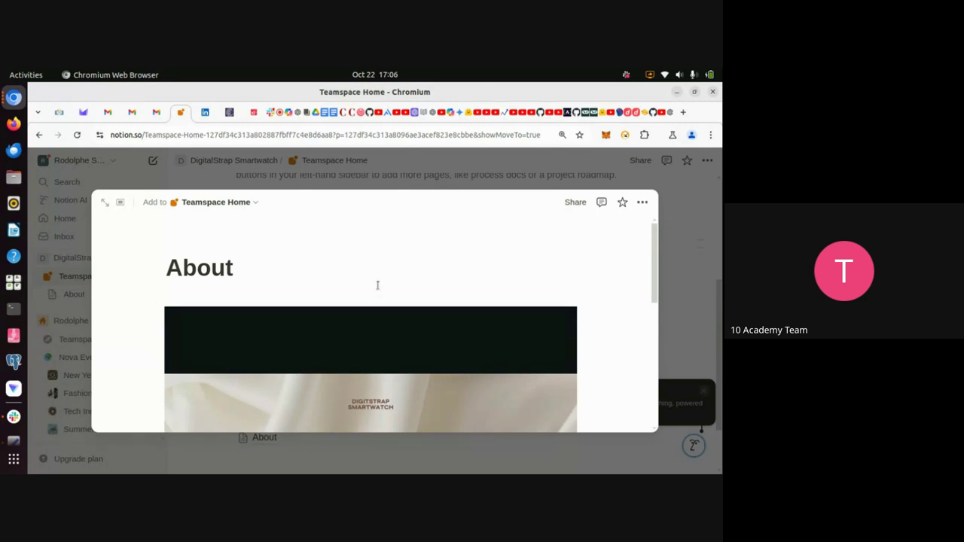
scroll(410, 378, "down", 2)
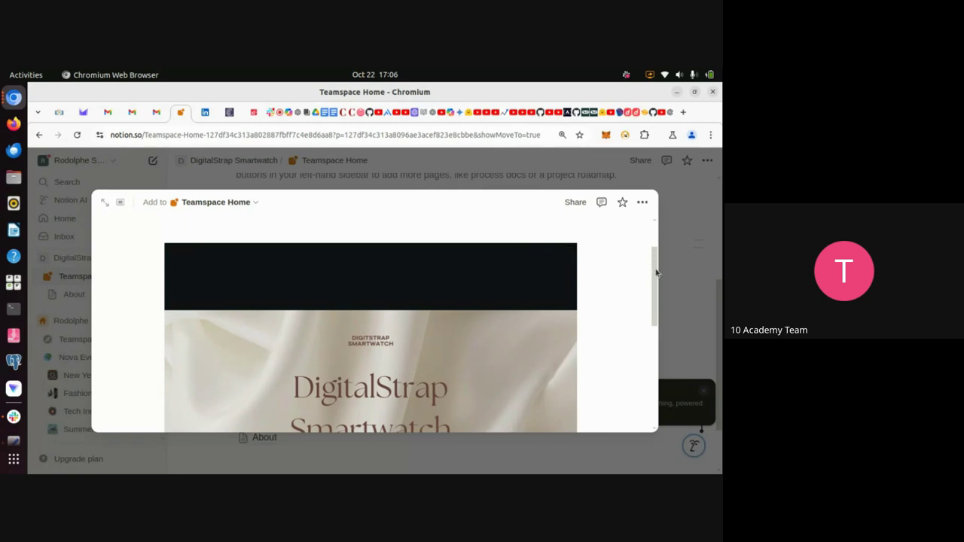
scroll(656, 248, "up", 1)
scroll(655, 242, "up", 1)
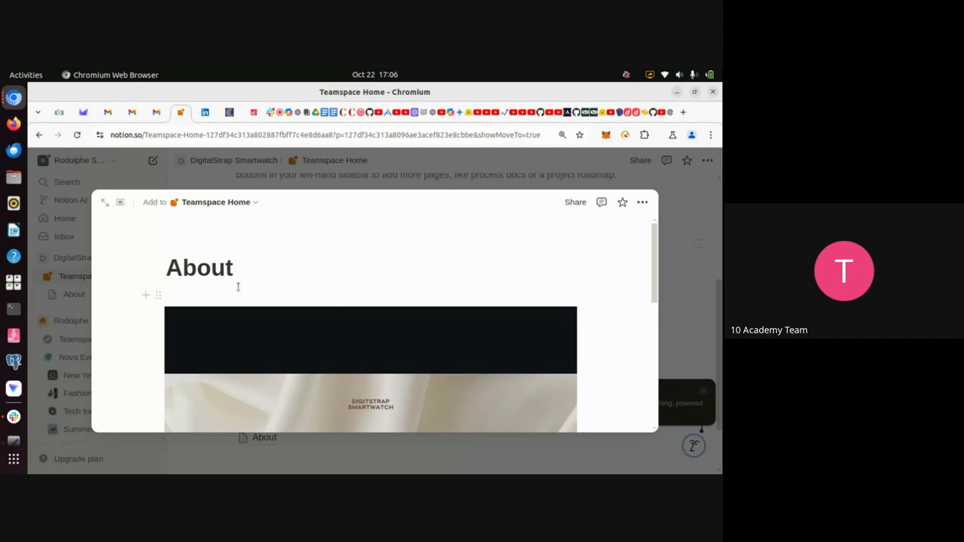
- Close the About page preview, open About as a full page from Teamspace Home, and examine the embedded design
left_click(666, 268)
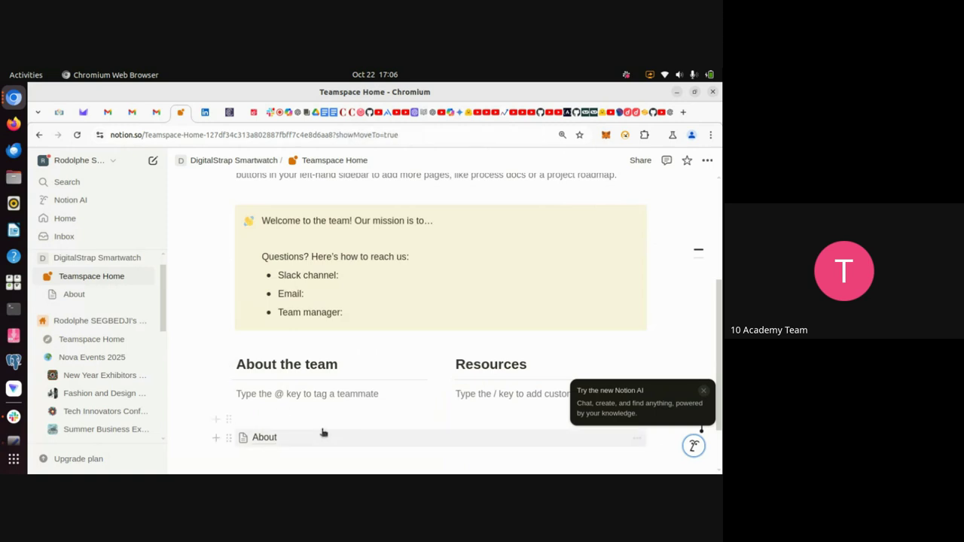
mouse_move(322, 432)
scroll(323, 430, "down", 2)
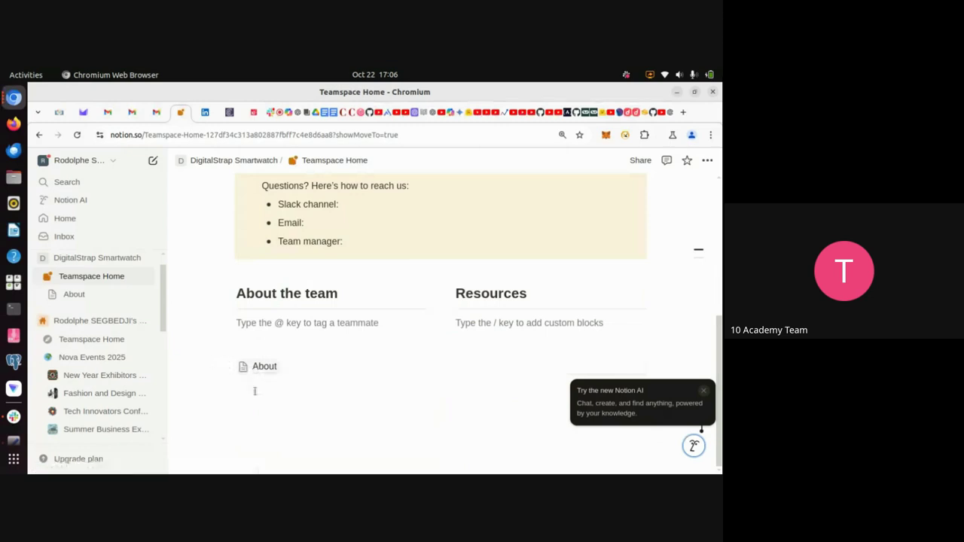
left_click(261, 367)
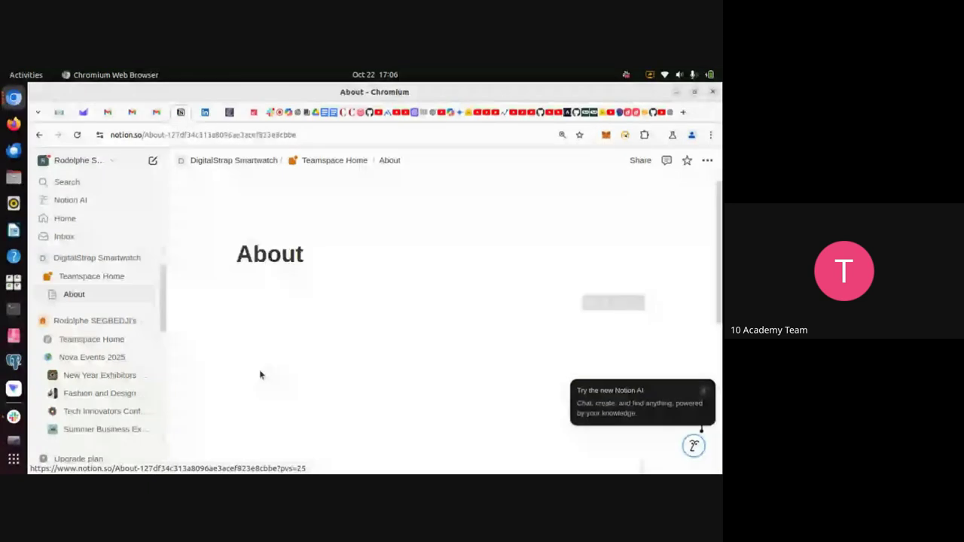
scroll(345, 340, "down", 3)
scroll(346, 339, "up", 3)
scroll(346, 340, "down", 5)
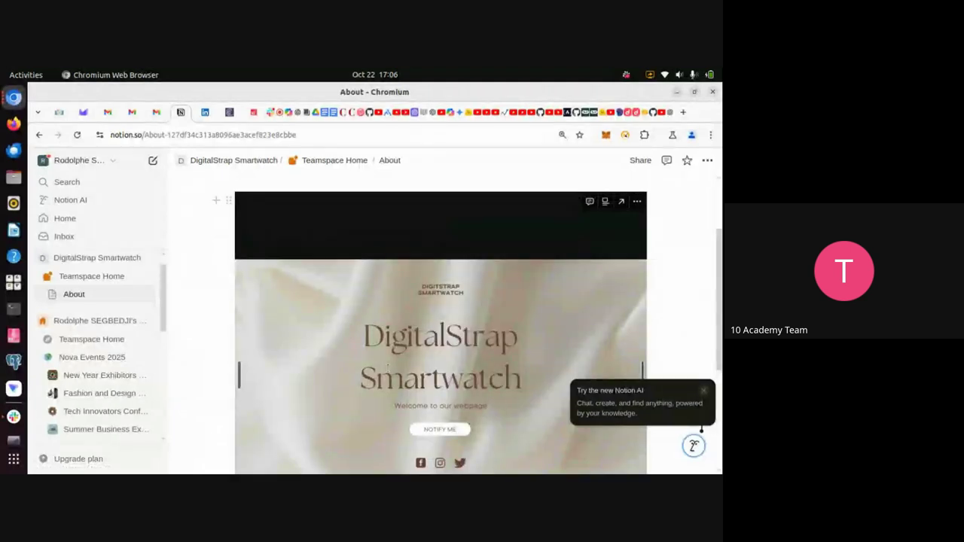
scroll(388, 366, "up", 3)
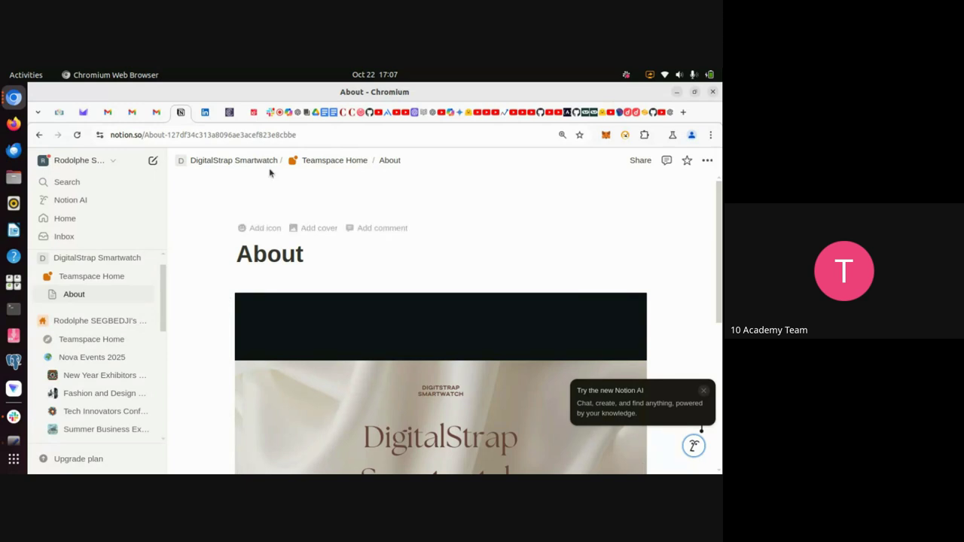
- Switch to the Google Meet call, mute the microphone, and unmute it again
left_click(279, 119)
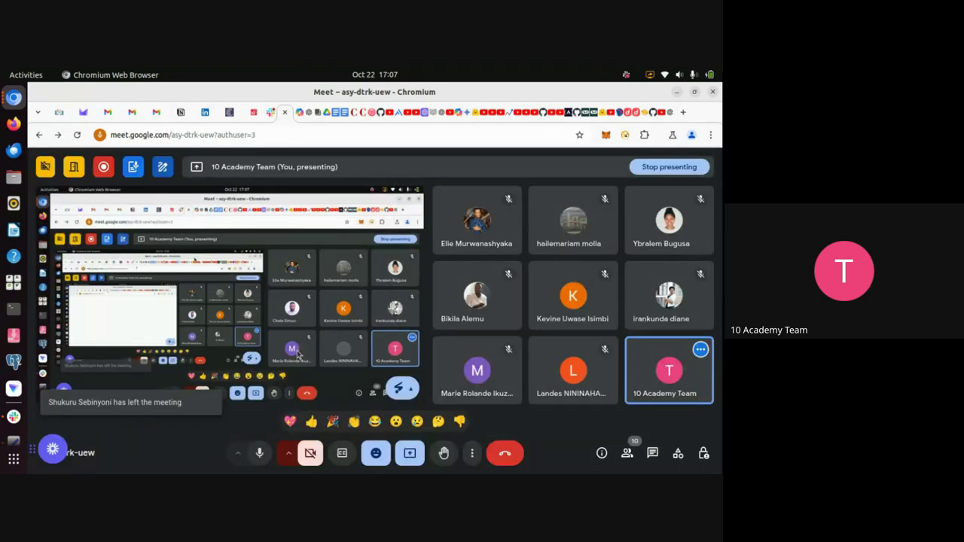
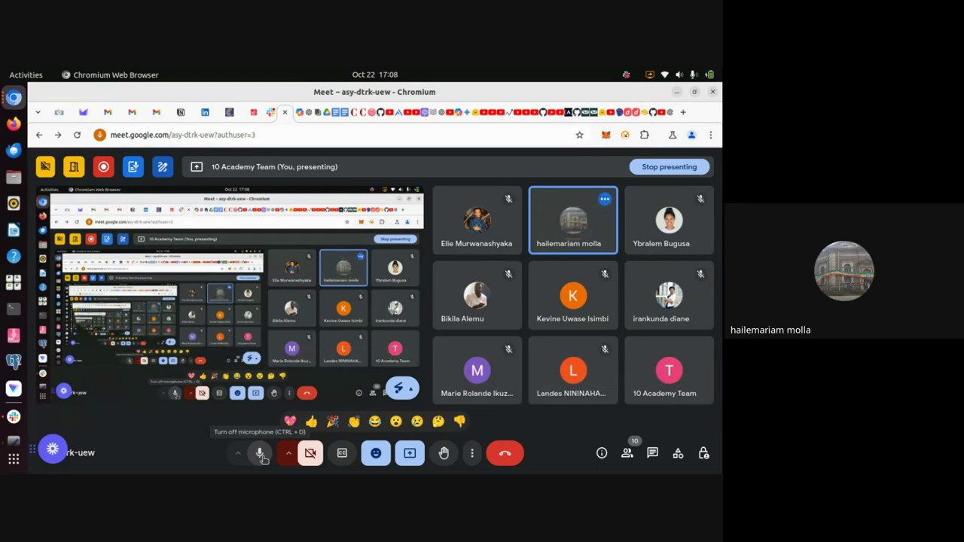
left_click(260, 453)
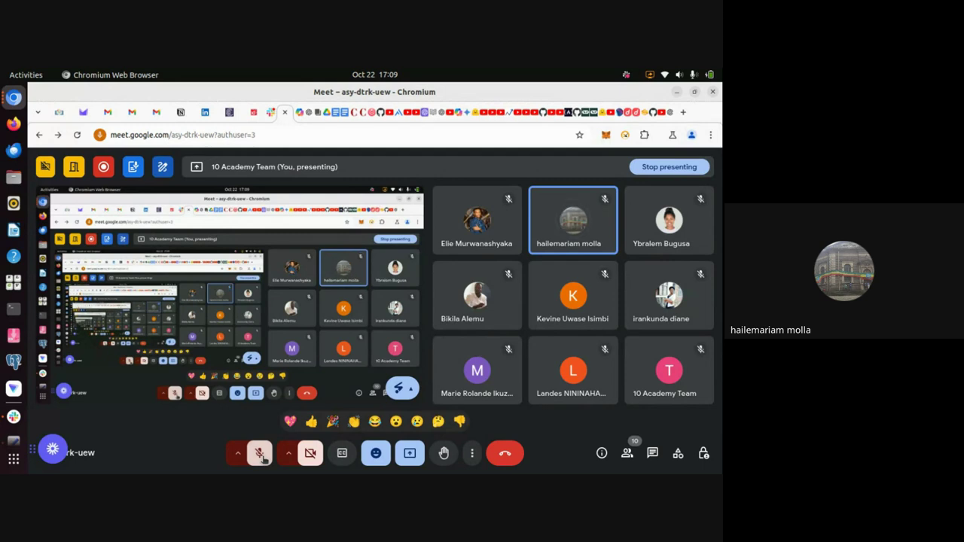
left_click(259, 453)
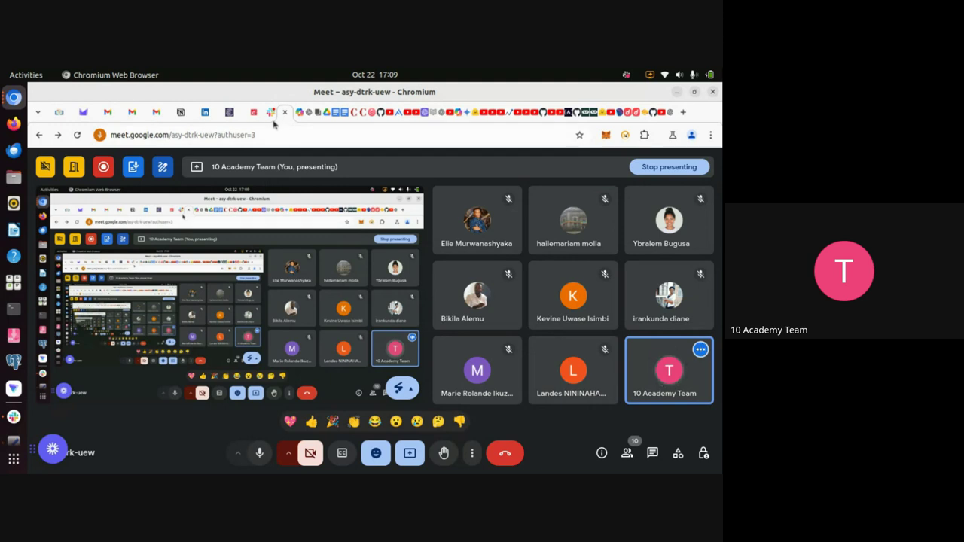
- Switch to the browser window with the Canva website design
mouse_move(273, 122)
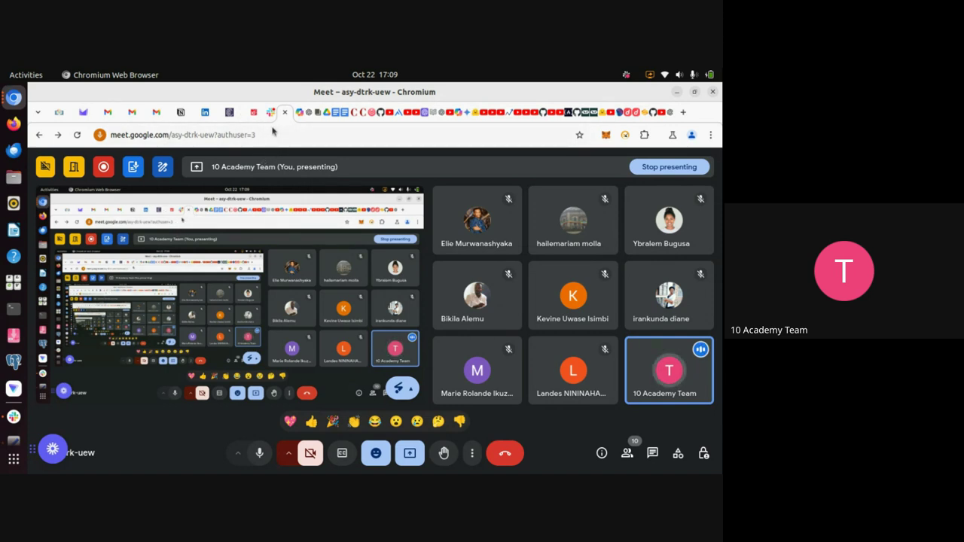
key("alt+Tab")
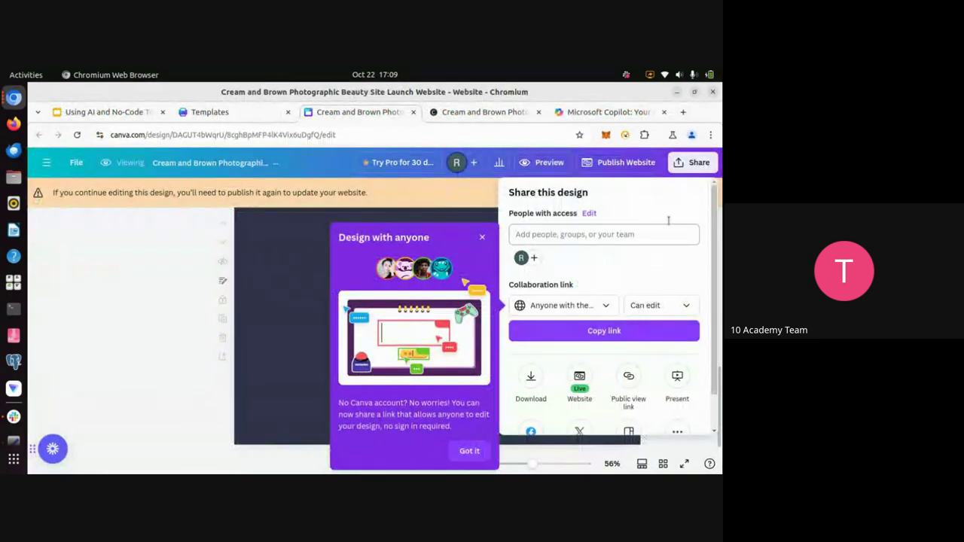
- Dismiss the sharing options of the website design and return to the Canva home page
left_click(202, 389)
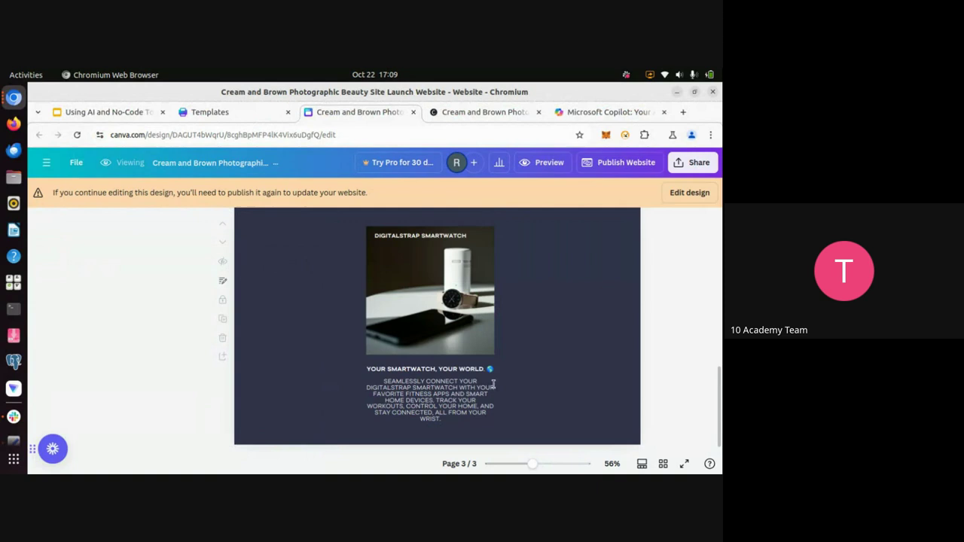
scroll(441, 305, "up", 10)
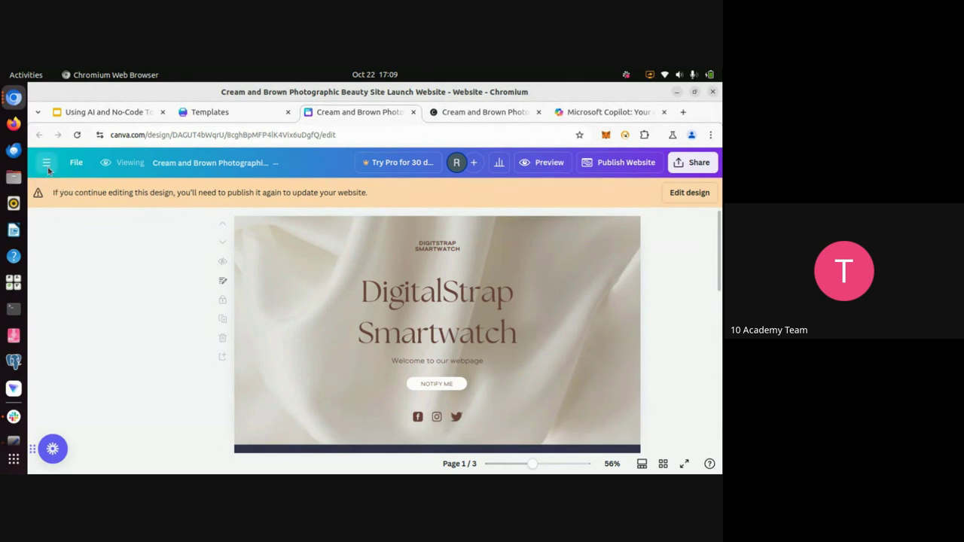
left_click(46, 163)
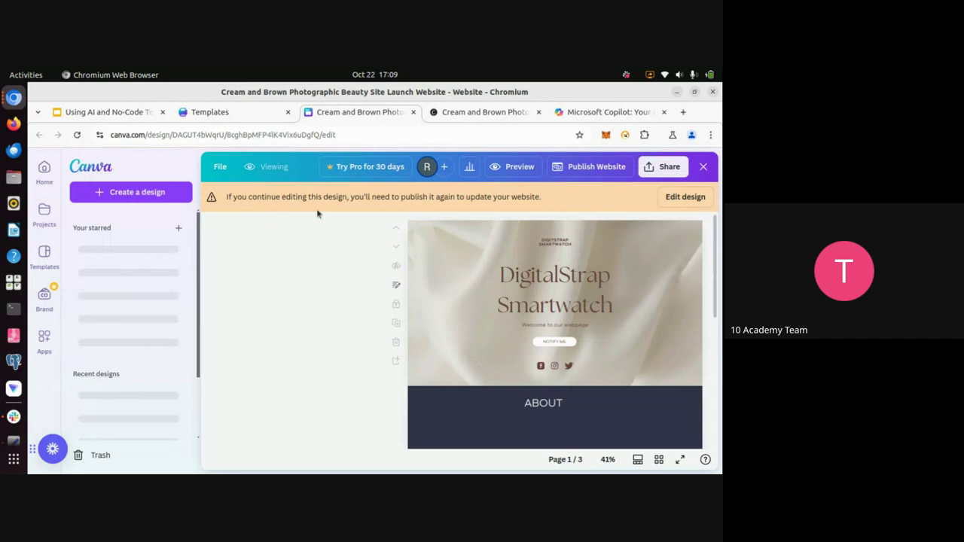
left_click(46, 185)
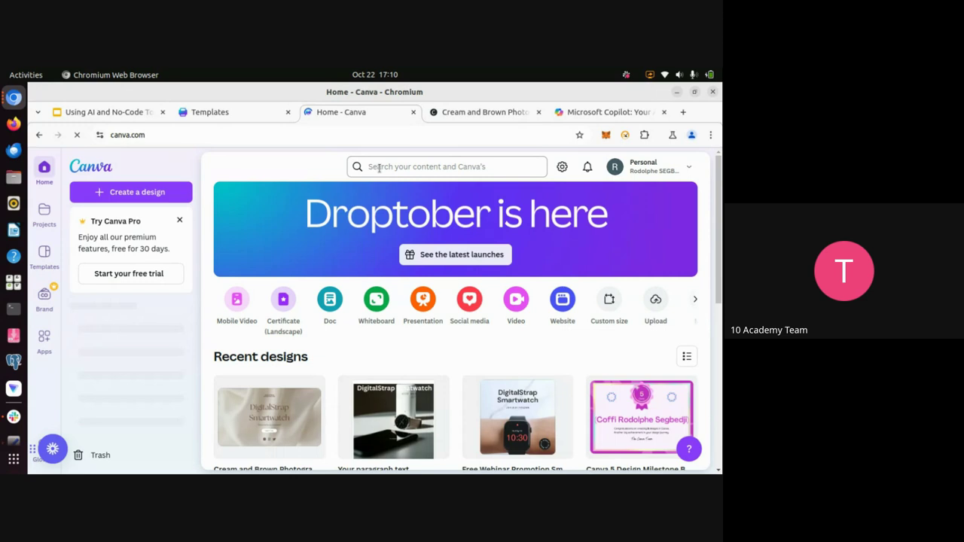
- Search Canva for "free website" and look through the first template results
left_click(379, 167)
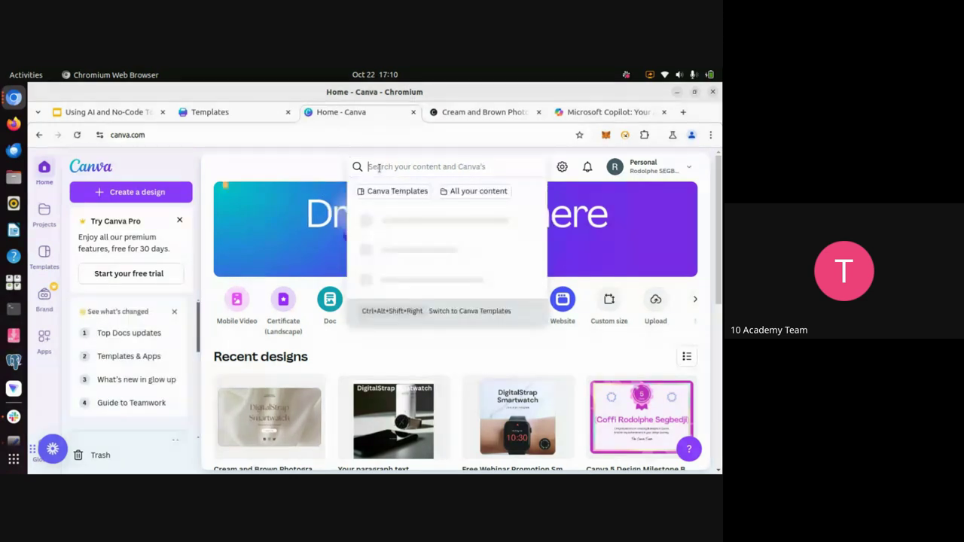
type("free we")
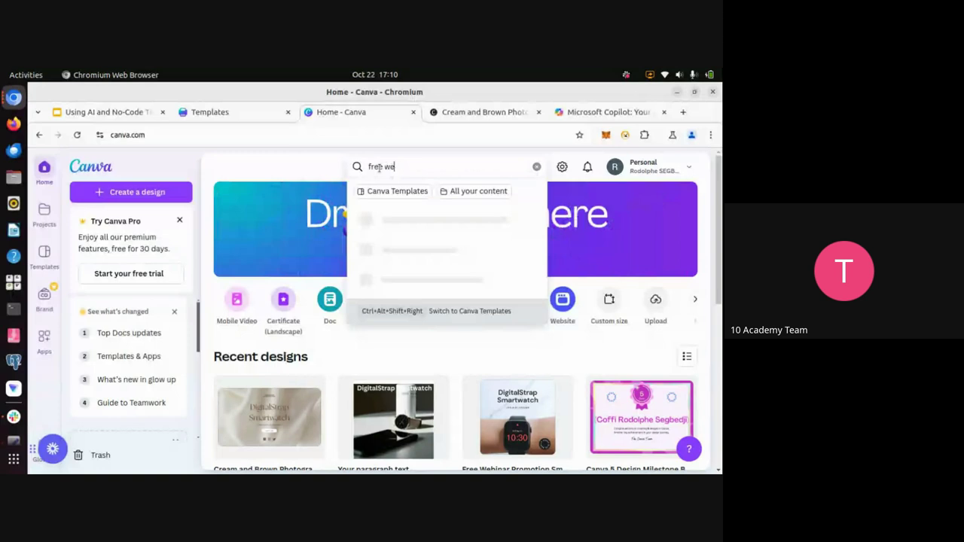
type("bsite")
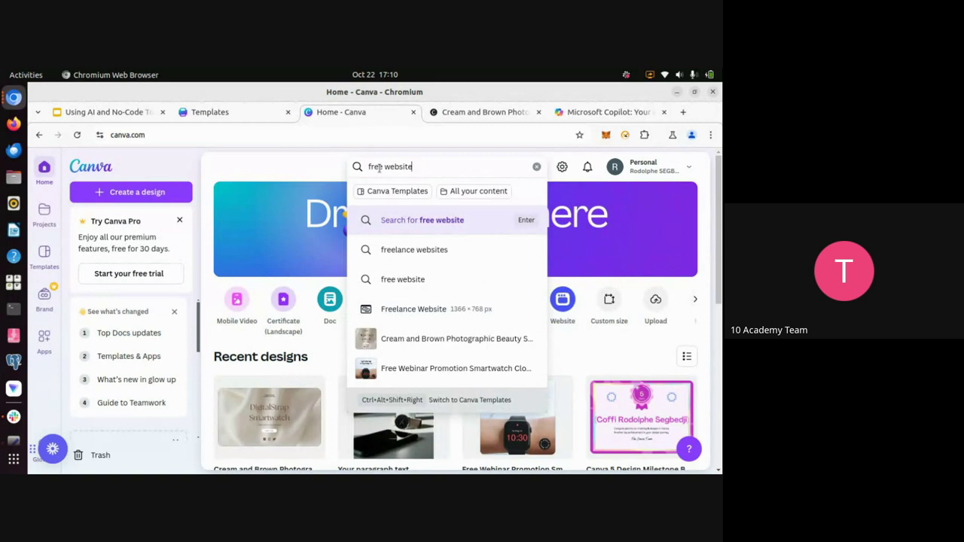
key("Return")
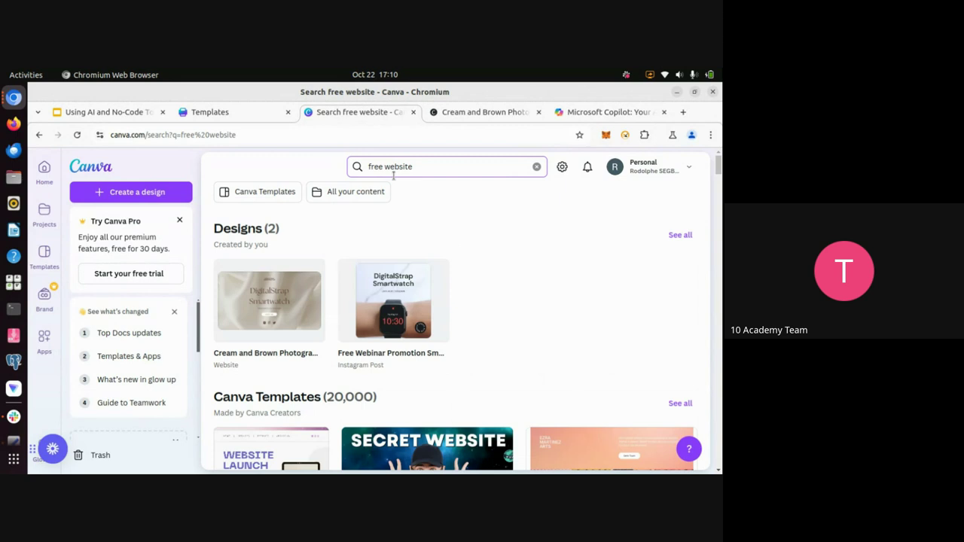
scroll(398, 377, "down", 3)
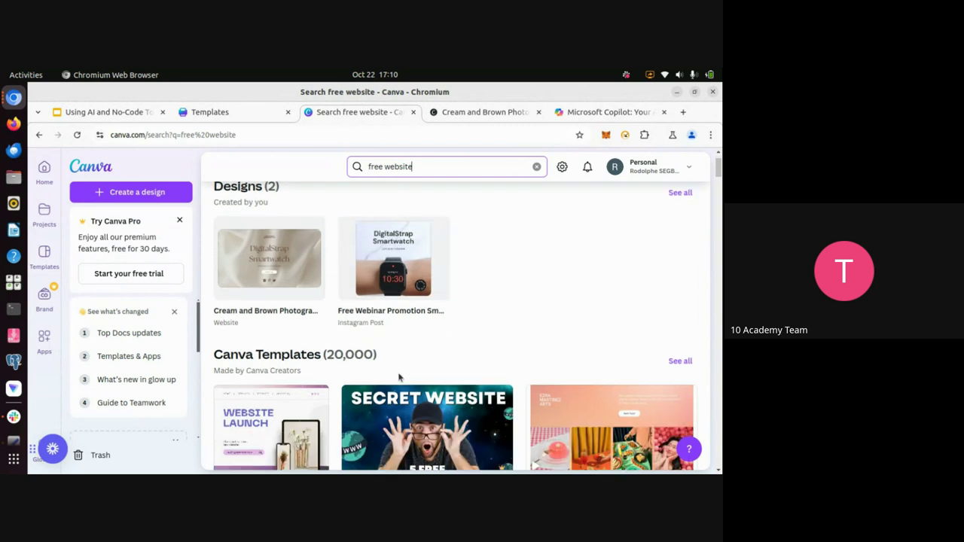
scroll(329, 352, "down", 2)
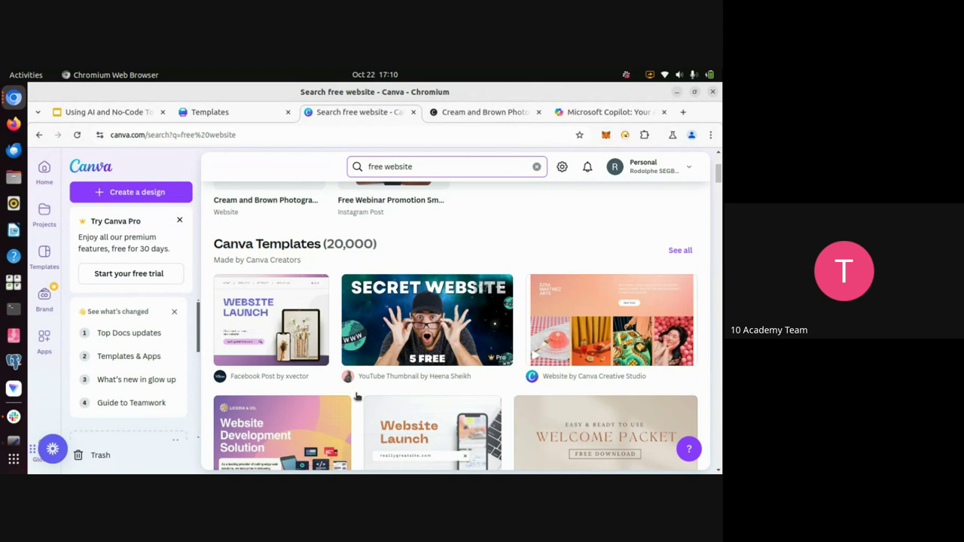
- Refine the search to "smartwatch free website" and browse the matching templates
left_click(368, 166)
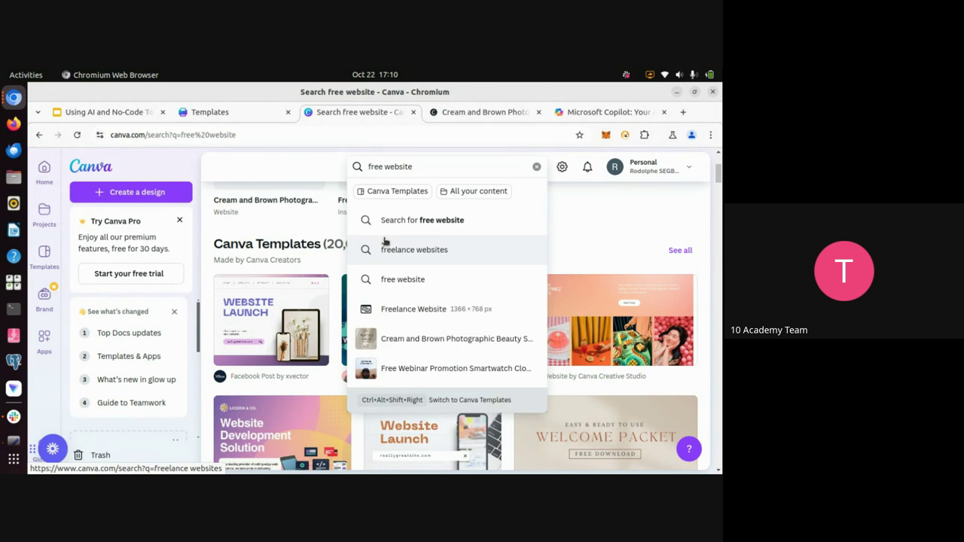
type("smartwatch")
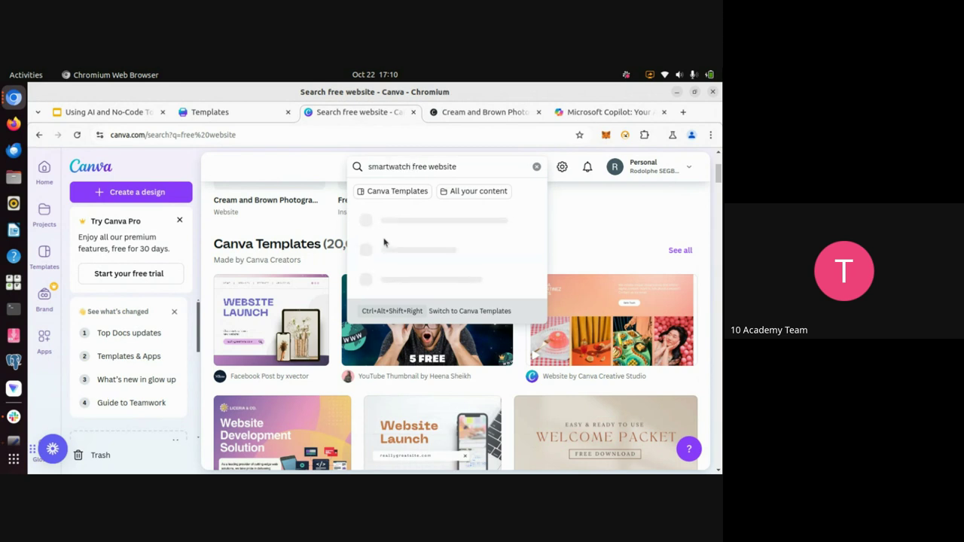
key("Return")
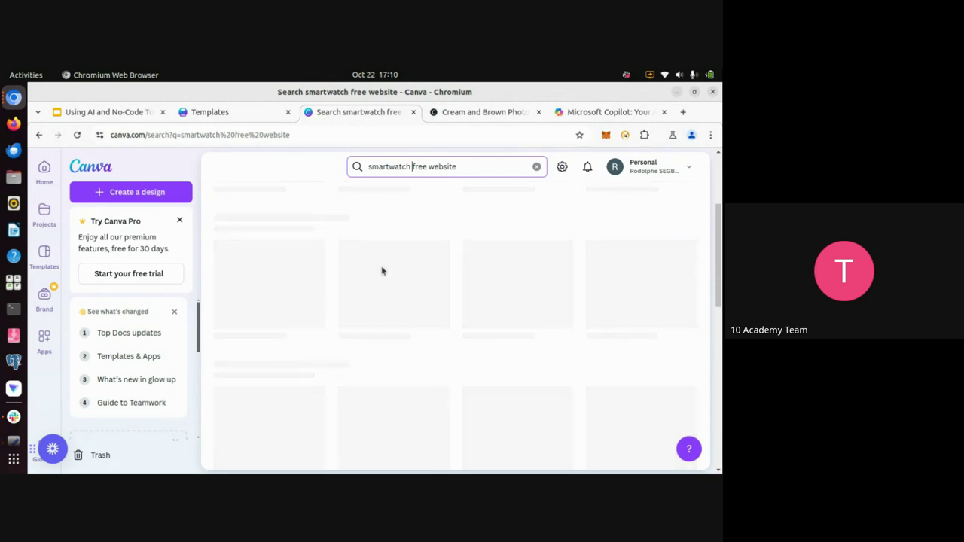
scroll(377, 406, "down", 5)
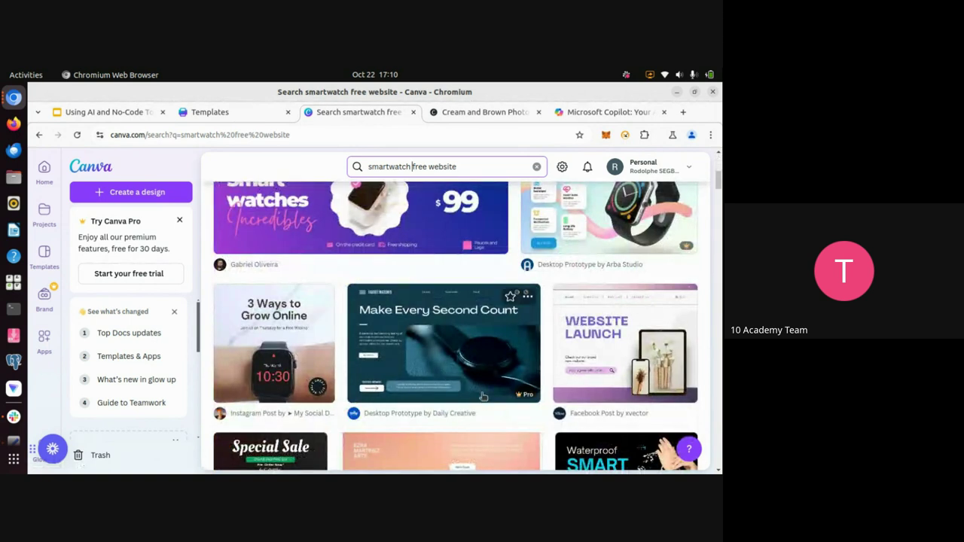
scroll(482, 362, "down", 2)
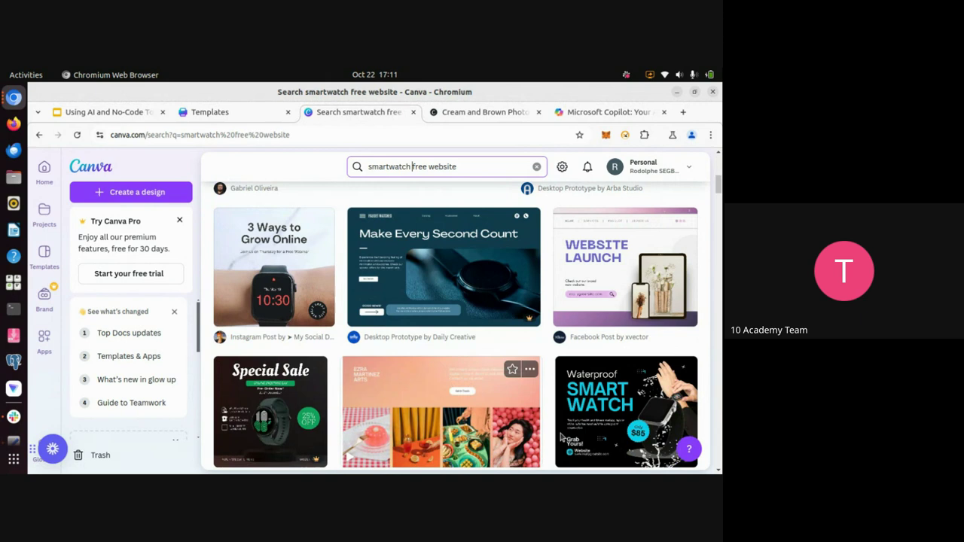
scroll(579, 435, "down", 1)
scroll(579, 435, "down", 2)
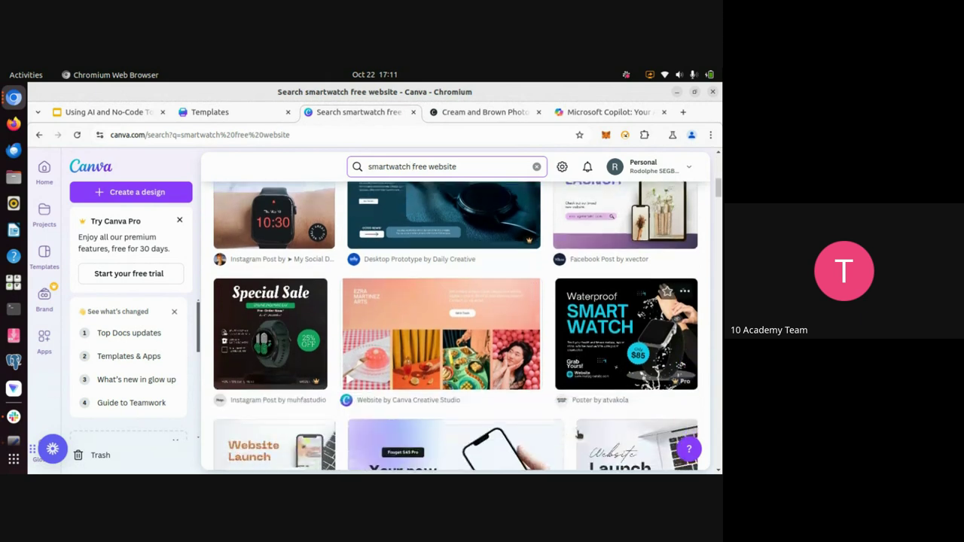
scroll(578, 435, "down", 3)
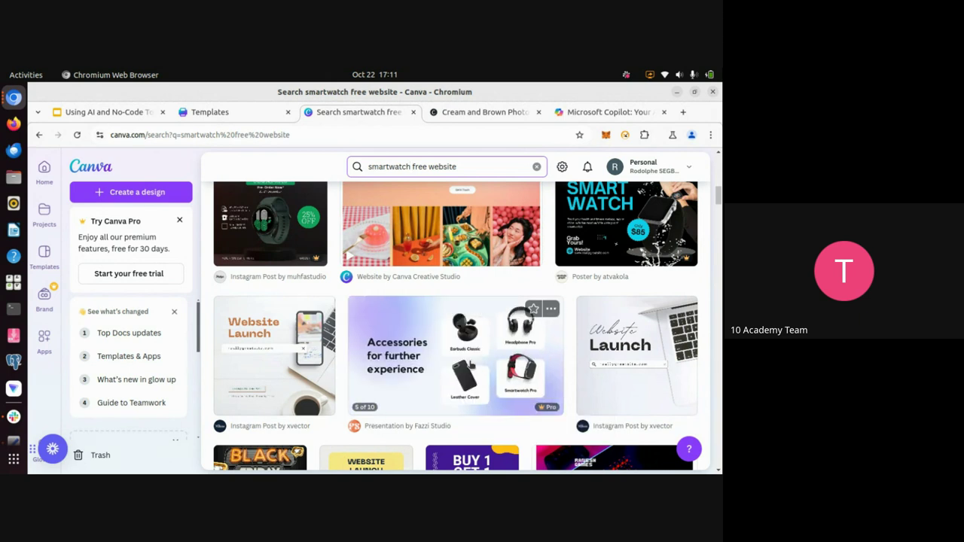
- Preview and close the Gadgets Store Presentation template, and start a design from the Gray Minimalist Website Launch Free Instagram Post template
left_click(470, 365)
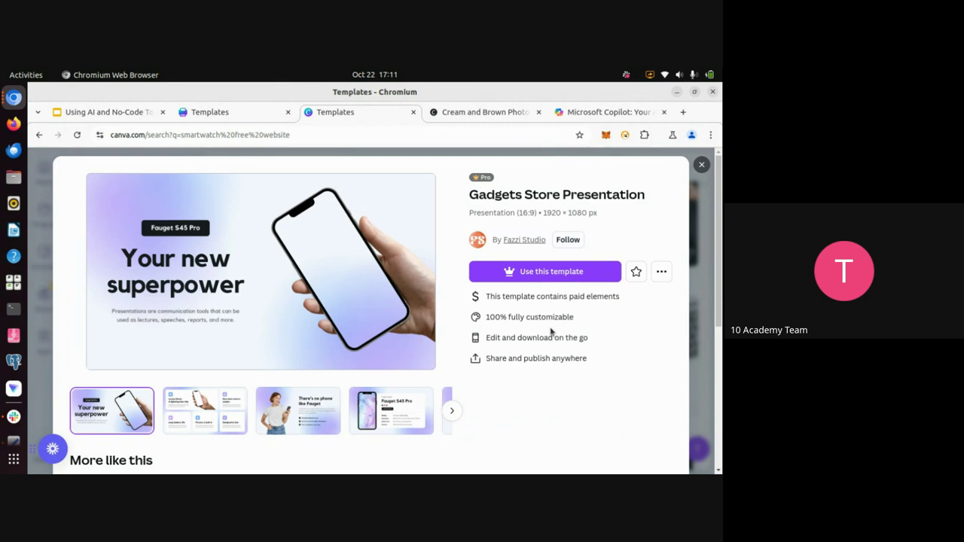
left_click(701, 165)
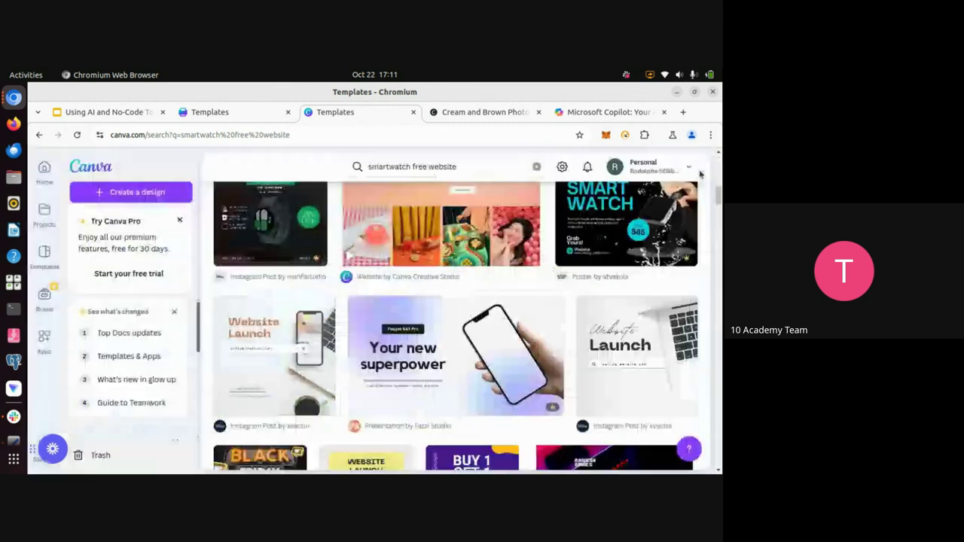
left_click(294, 385)
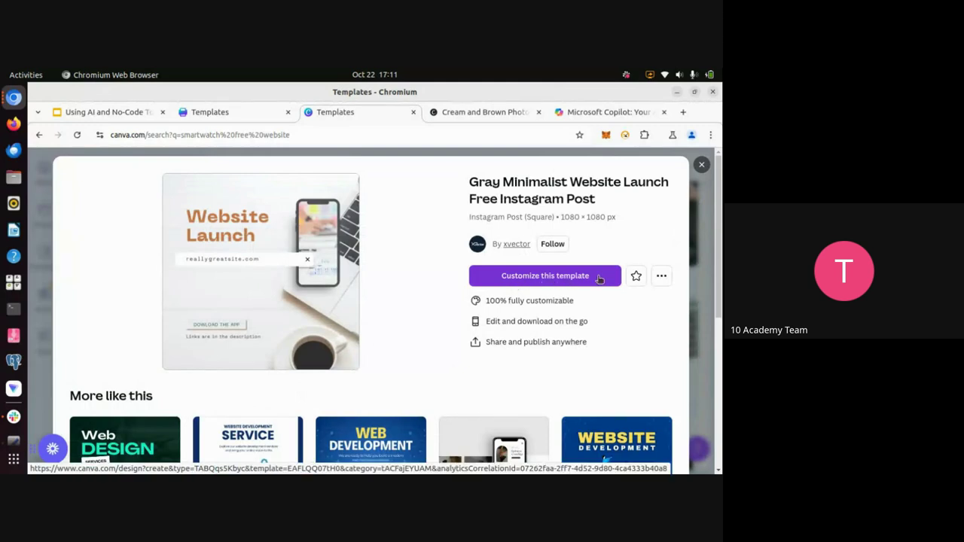
left_click(511, 277)
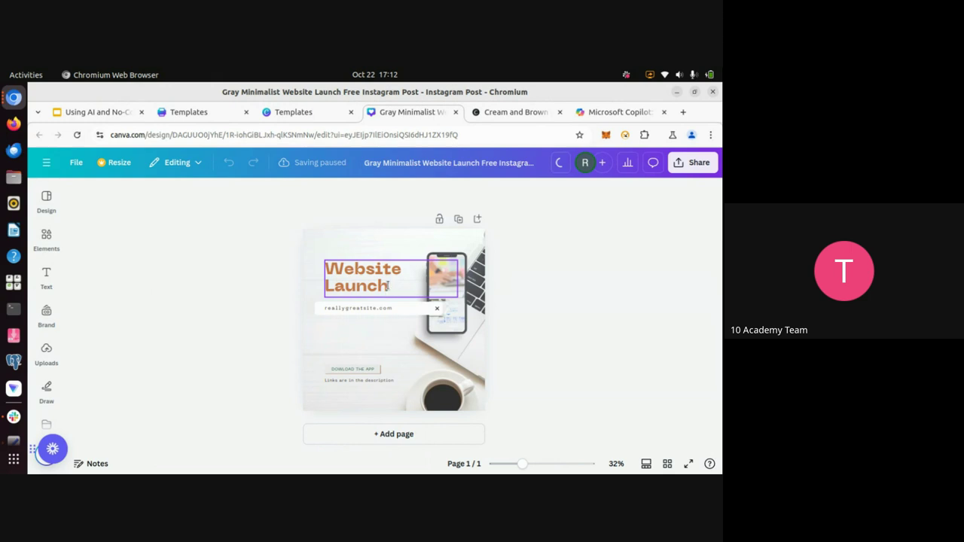
- Replace the "Website Launch" heading with "DigitalStrap Swartwatch"
double_click(388, 285)
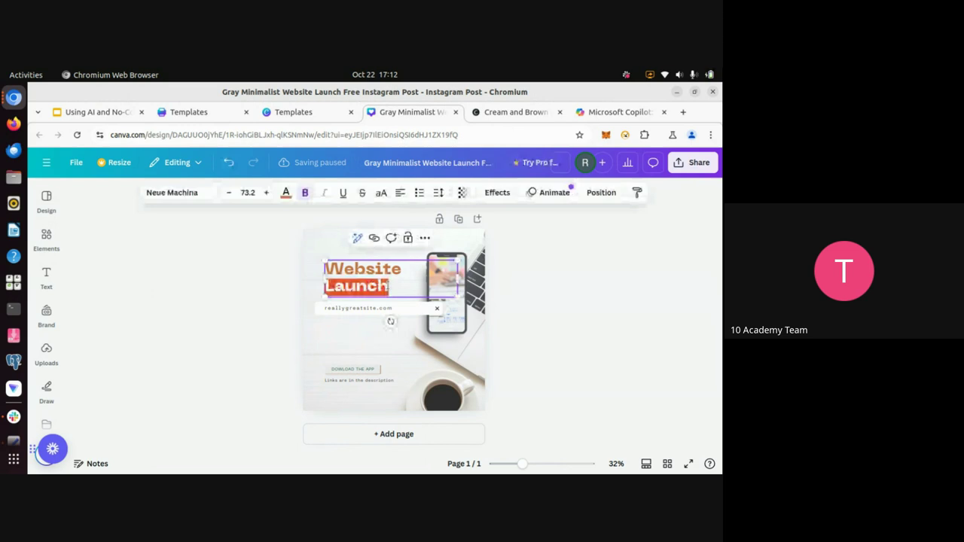
key("BackSpace")
key("BackSpace")
key("BackSpace")
key("BackSpace")
key("BackSpace")
key("BackSpace")
key("BackSpace")
key("BackSpace")
key("BackSpace")
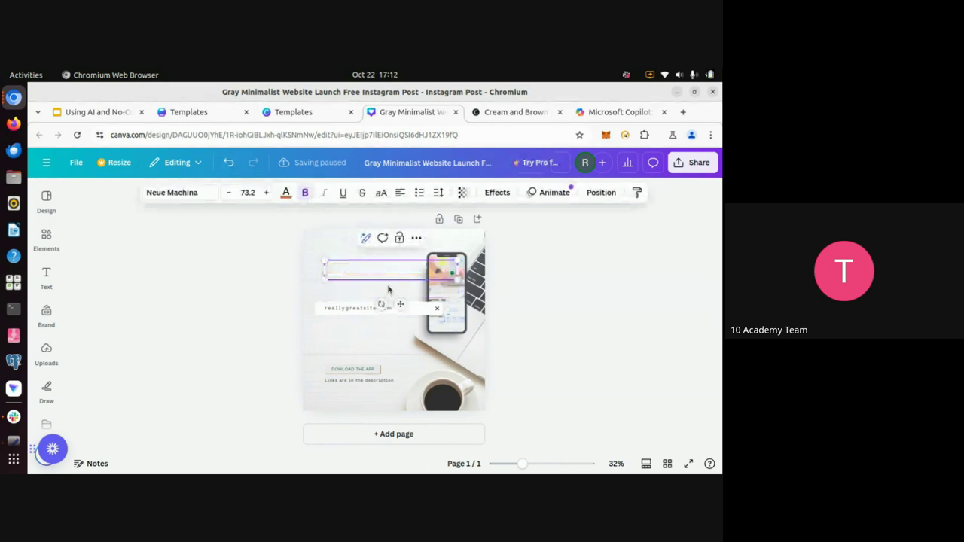
type("Digitalstt")
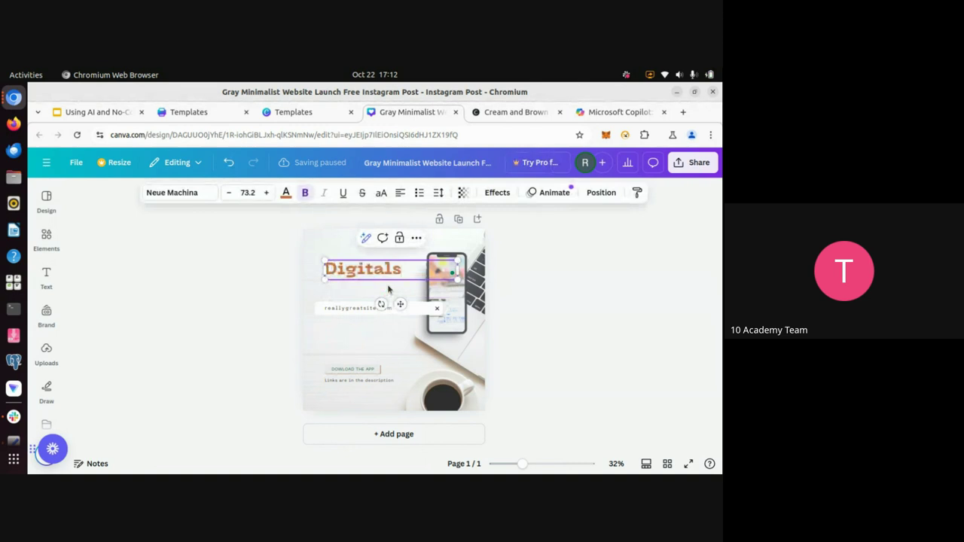
key("BackSpace")
key("BackSpace")
key("BackSpace")
type("Strat Swartwatch")
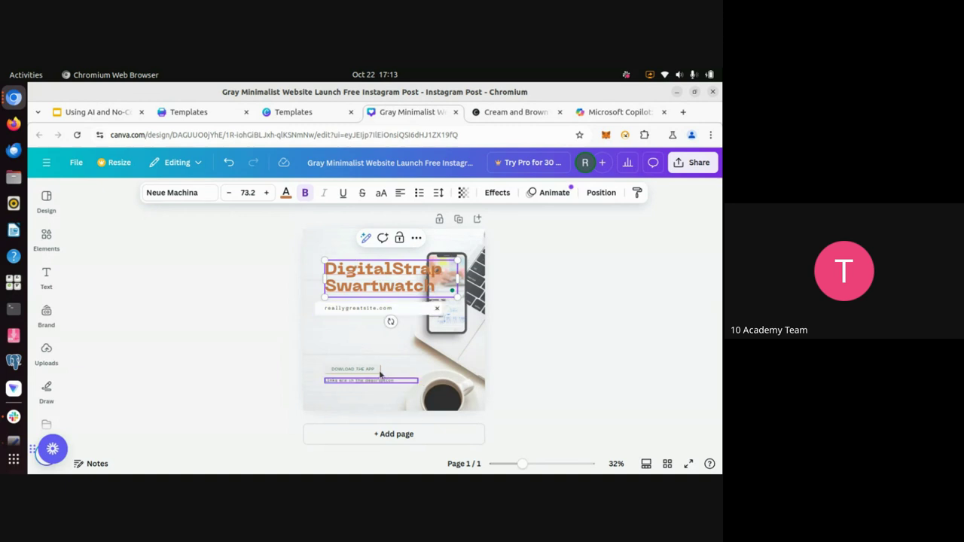
- Add a second page to the design and place a text box with the default paragraph text on it
left_click(381, 438)
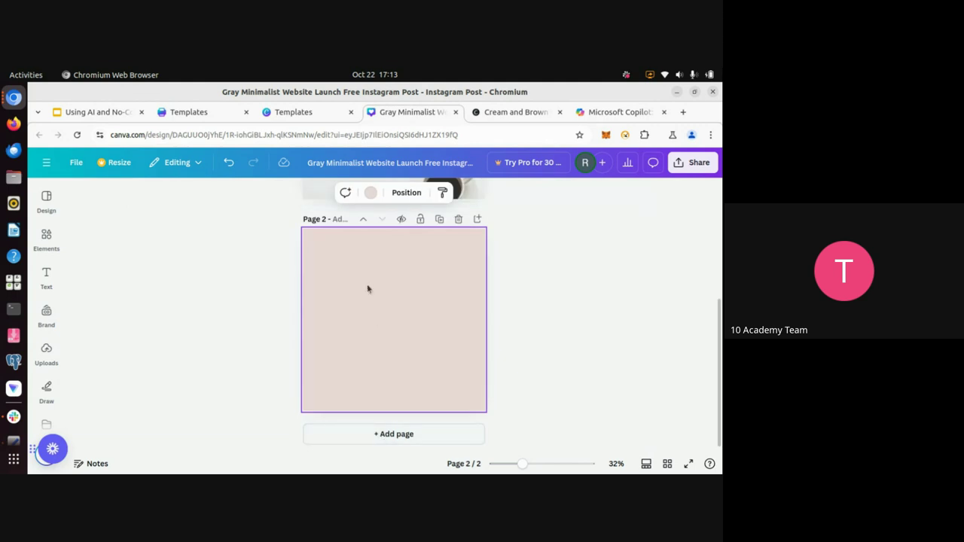
left_click(46, 200)
left_click(46, 275)
left_click(46, 235)
left_click(46, 285)
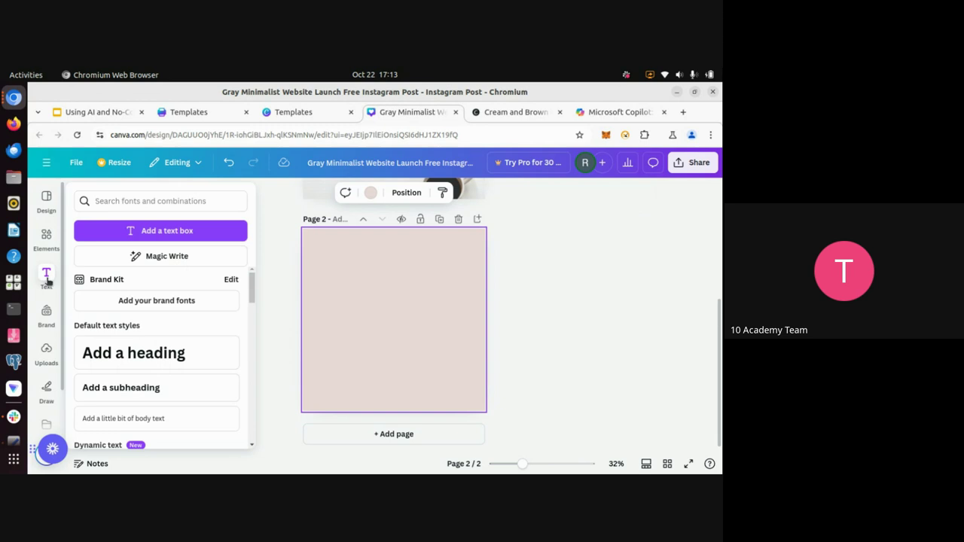
left_click(46, 308)
left_click(46, 279)
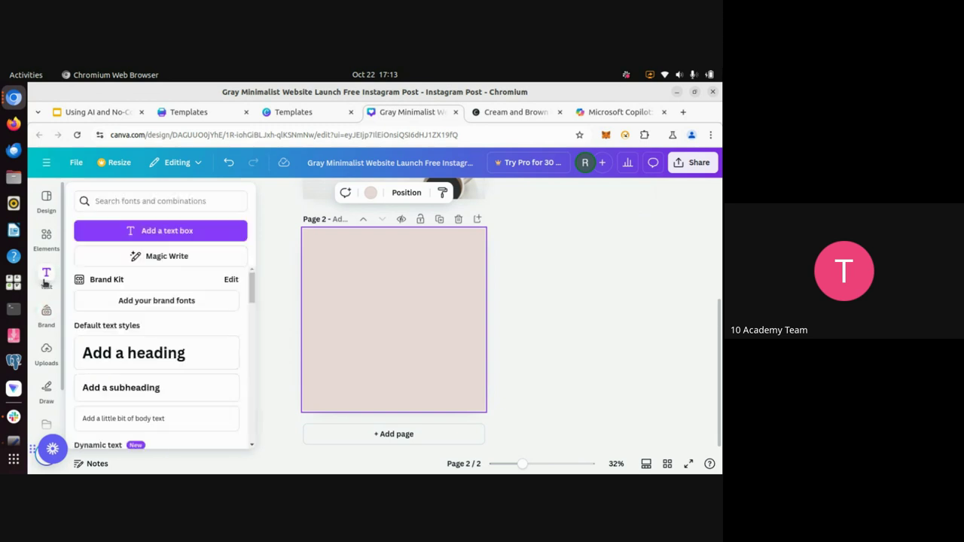
left_click(128, 227)
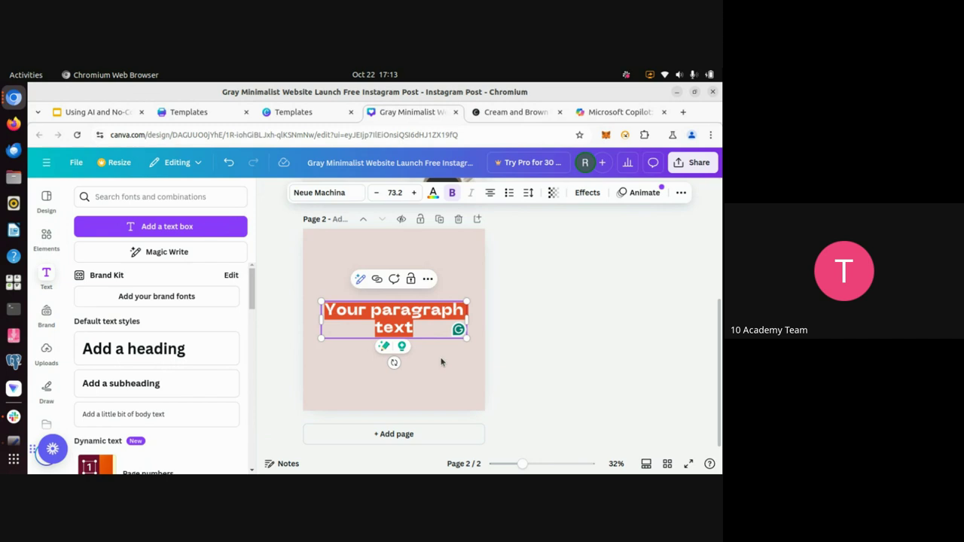
left_click(521, 362)
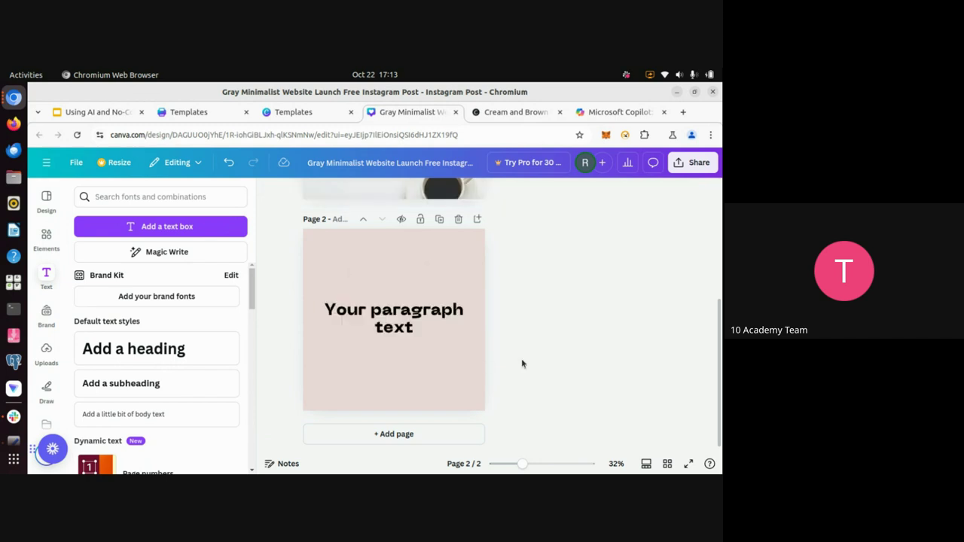
- Place the previously uploaded smartwatch photo over the upper right part of page 2, without uploading a new file
left_click(47, 361)
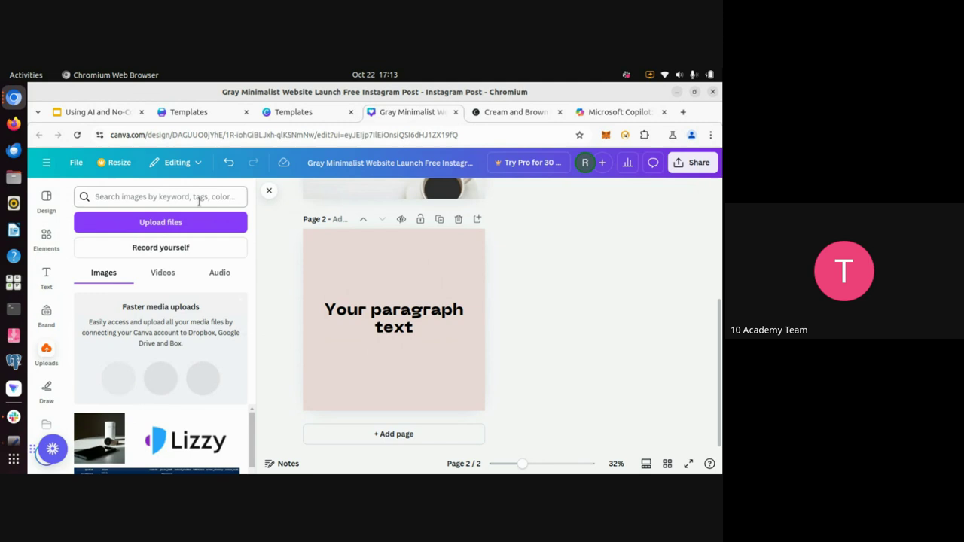
mouse_move(102, 441)
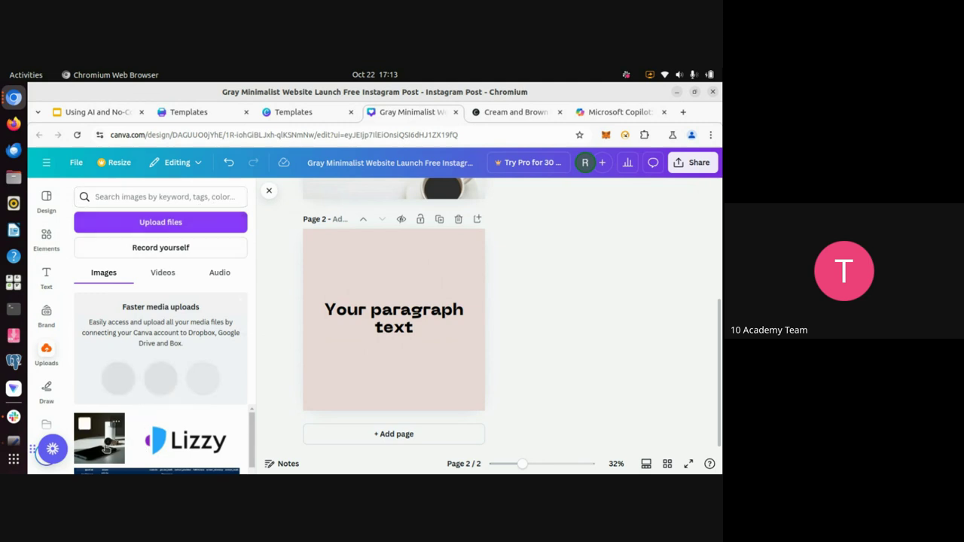
left_click(177, 225)
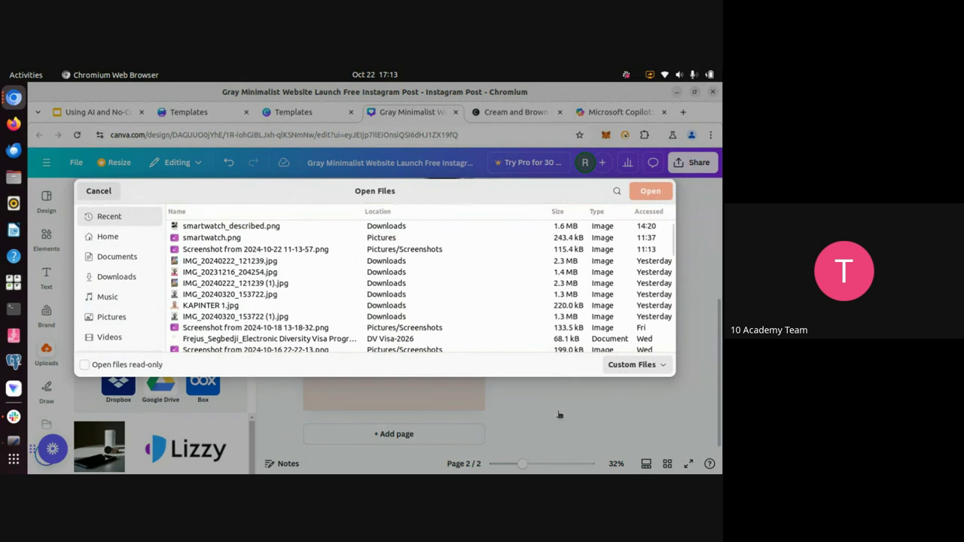
left_click(98, 191)
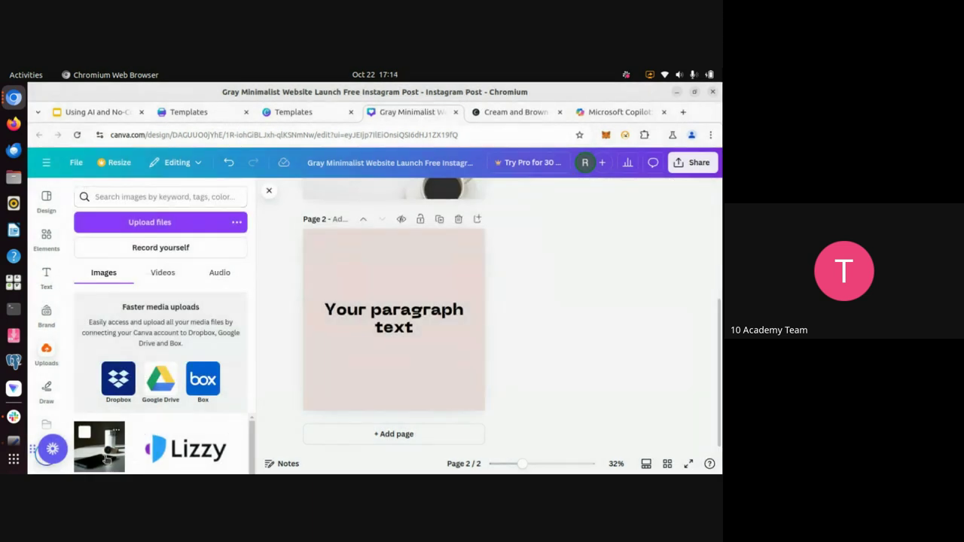
left_click_drag(96, 452, 485, 264)
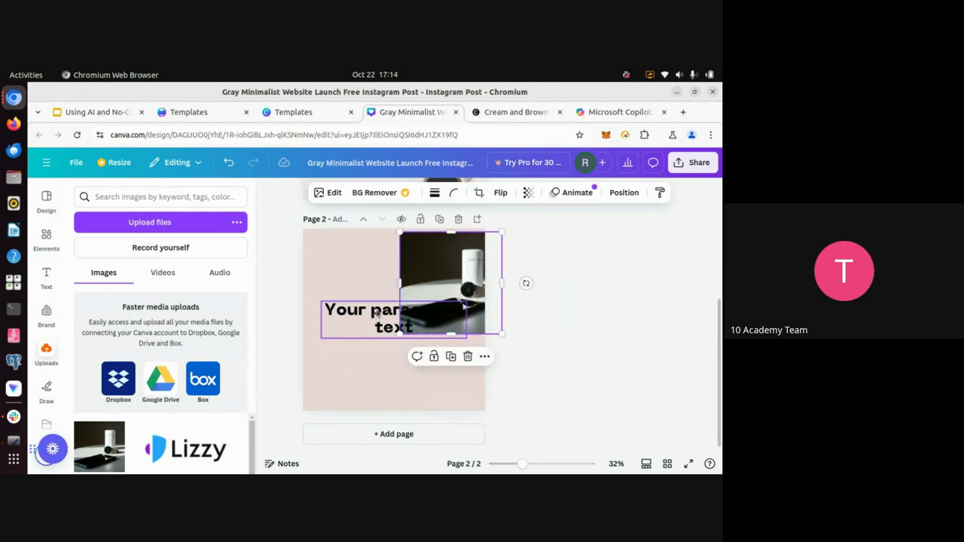
- Arrange page 2 with the smartwatch photo centred in the upper part and the paragraph text below it
left_click_drag(371, 318, 365, 372)
left_click(424, 267)
left_click_drag(424, 268, 381, 267)
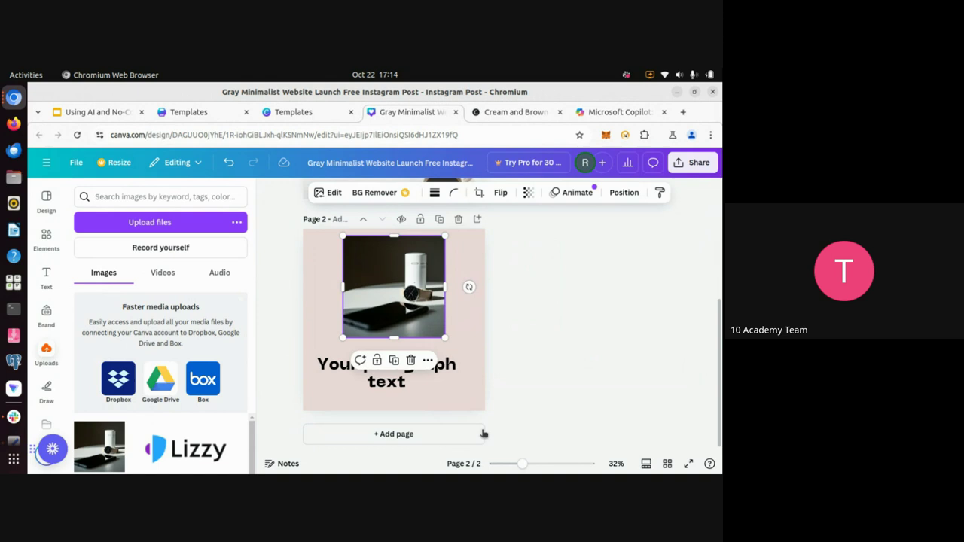
scroll(528, 310, "up", 5)
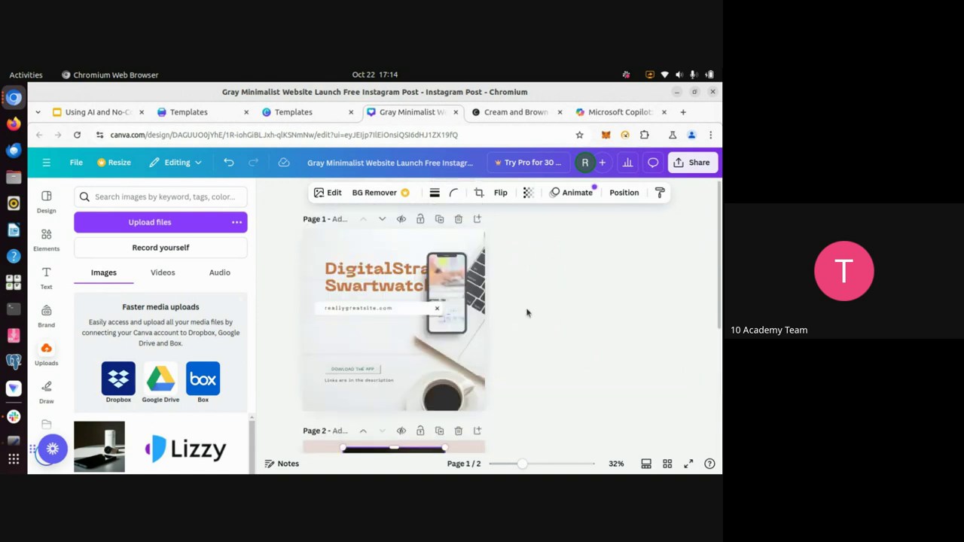
scroll(525, 312, "down", 5)
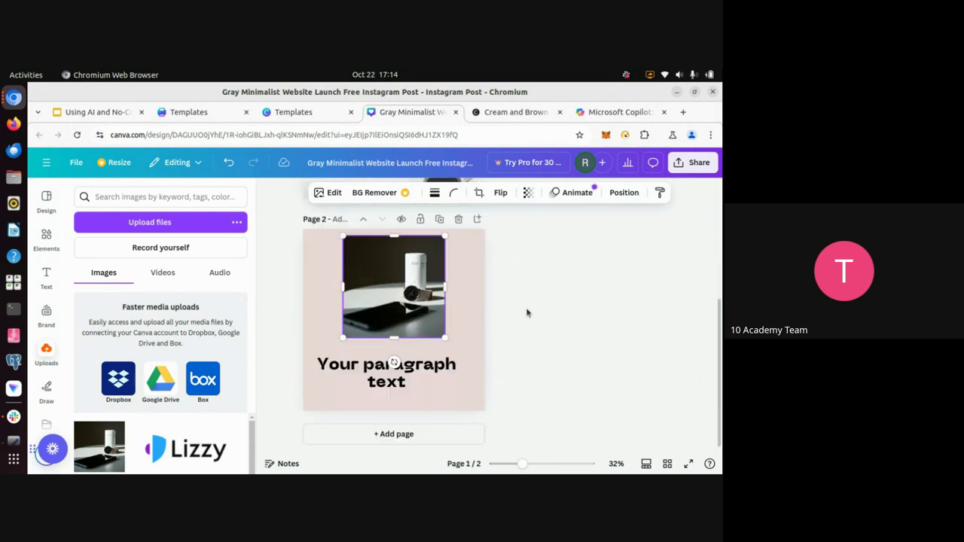
left_click(690, 236)
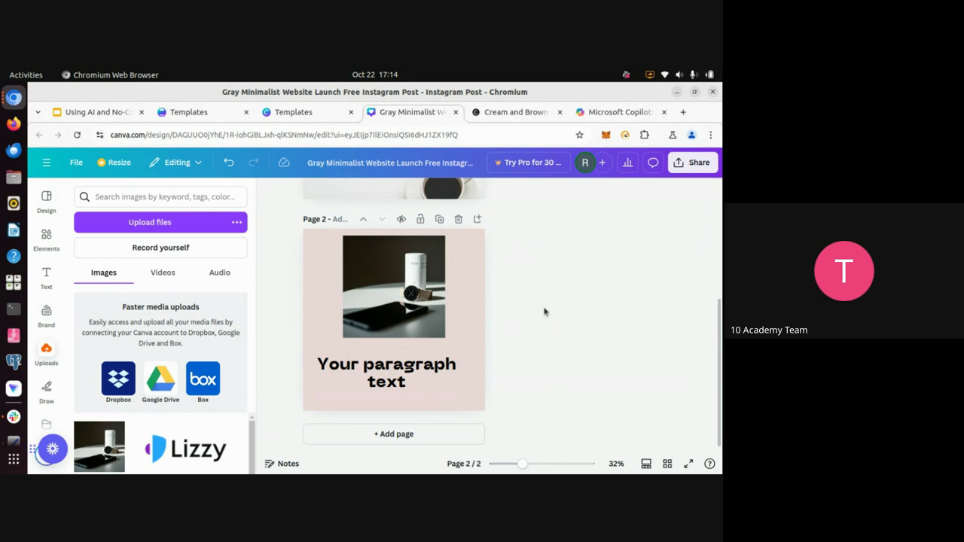
scroll(544, 311, "up", 3)
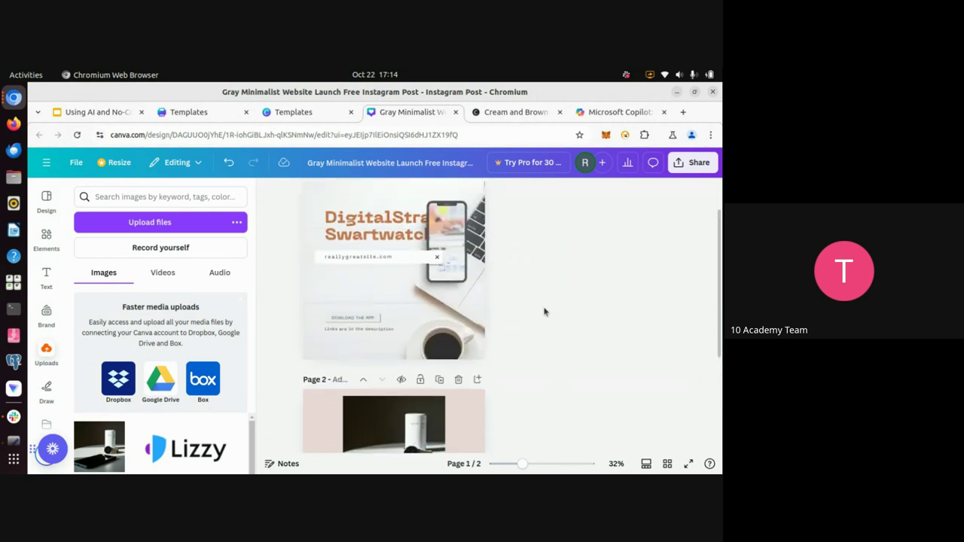
scroll(544, 311, "down", 3)
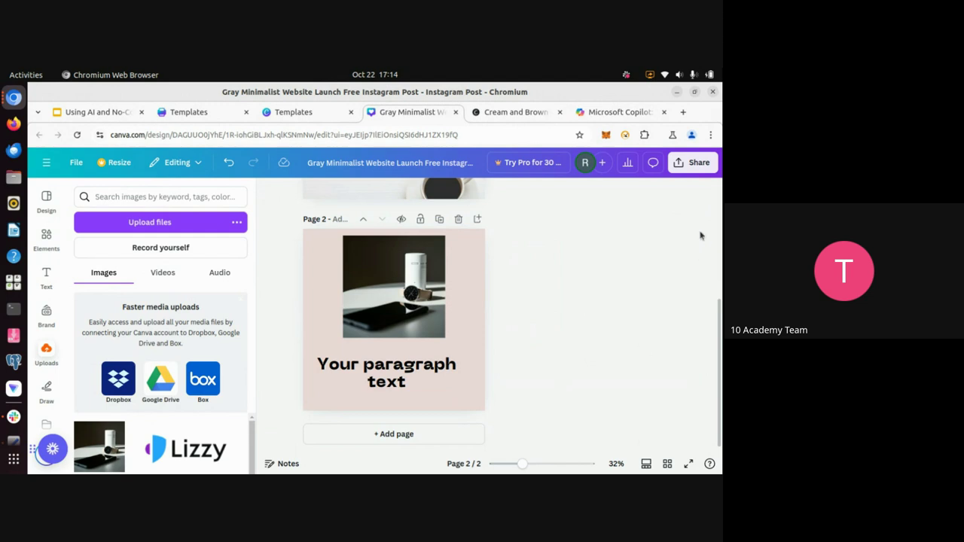
- Set the design's collaboration link access to "Anyone with the link" and close the sharing options
left_click(695, 176)
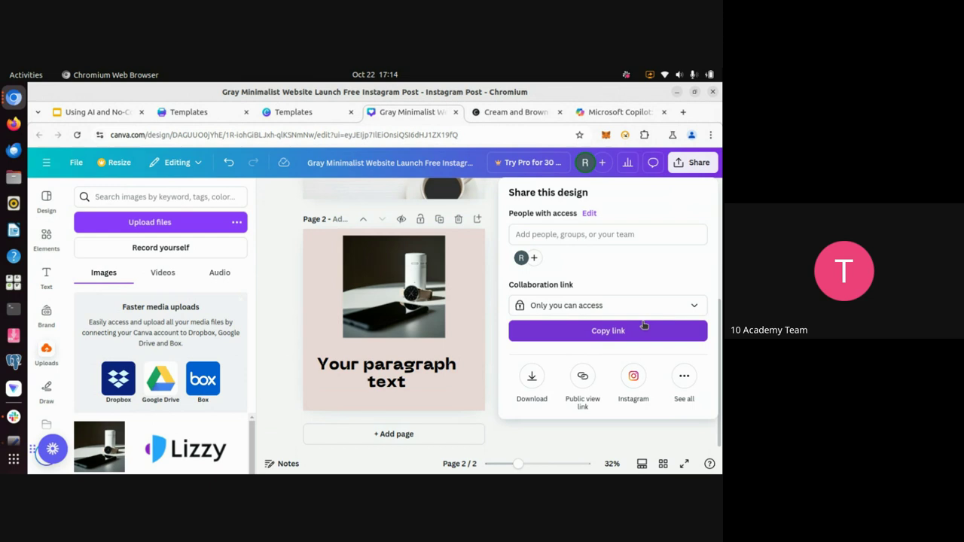
left_click(696, 307)
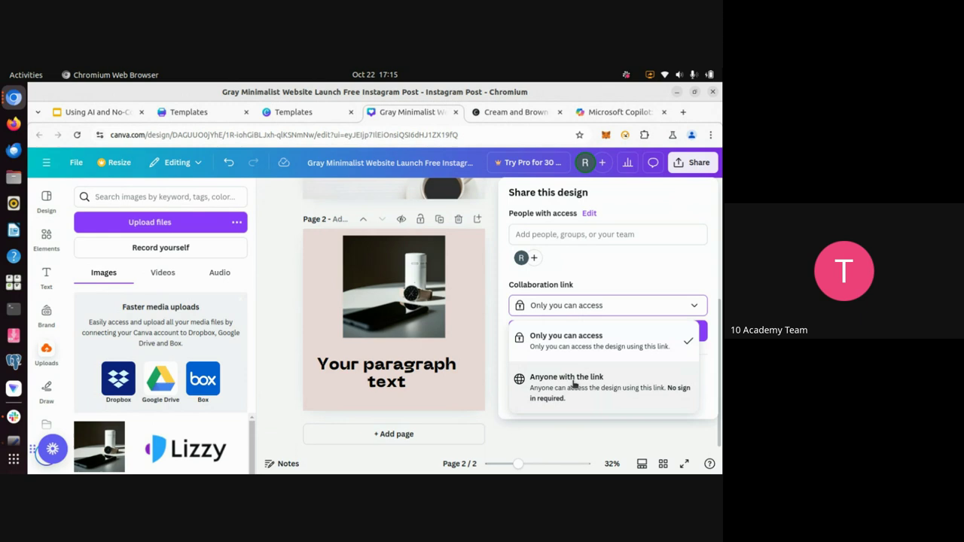
left_click(577, 392)
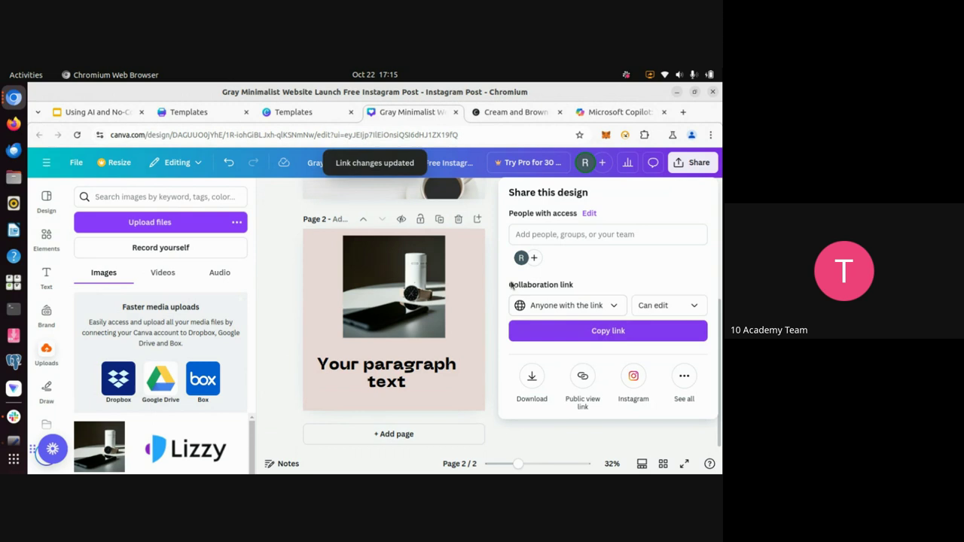
left_click(543, 450)
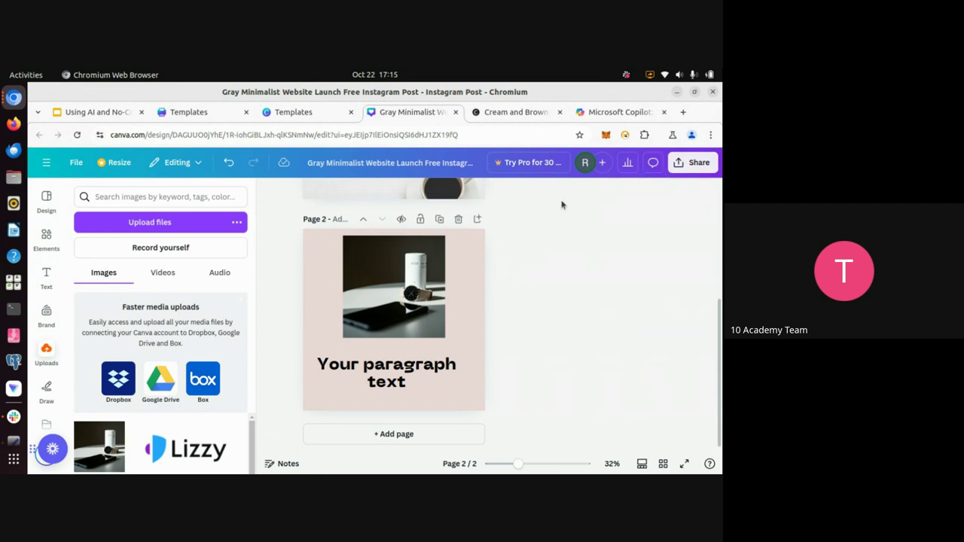
- Add a blank third page to the design
left_click(436, 440)
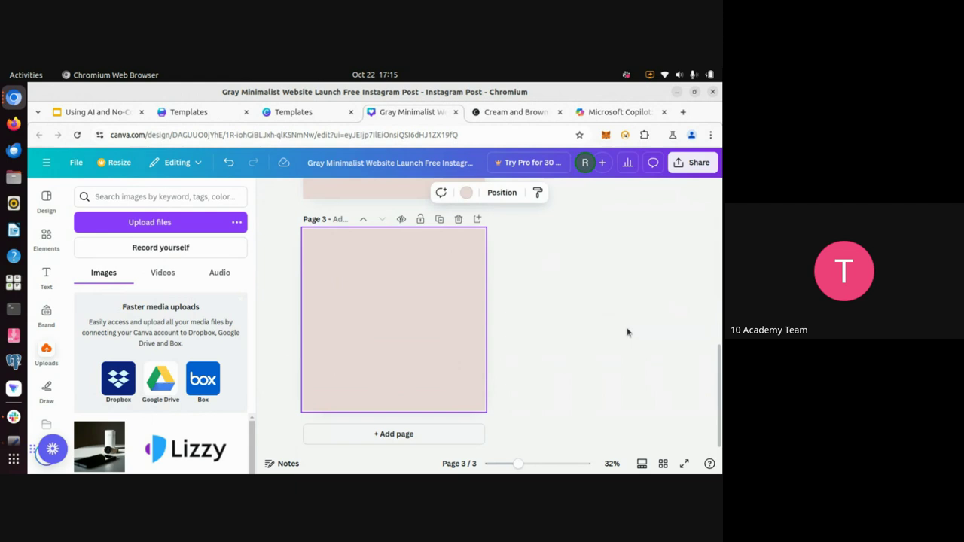
- View the 30-day Canva Teams free trial offer with its monthly and yearly plans, and close it without subscribing
left_click(548, 169)
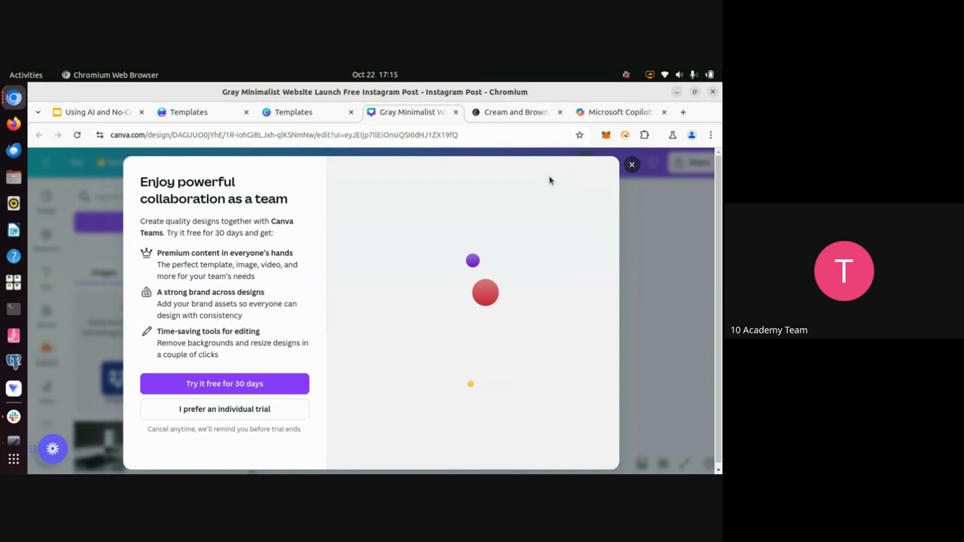
left_click(188, 385)
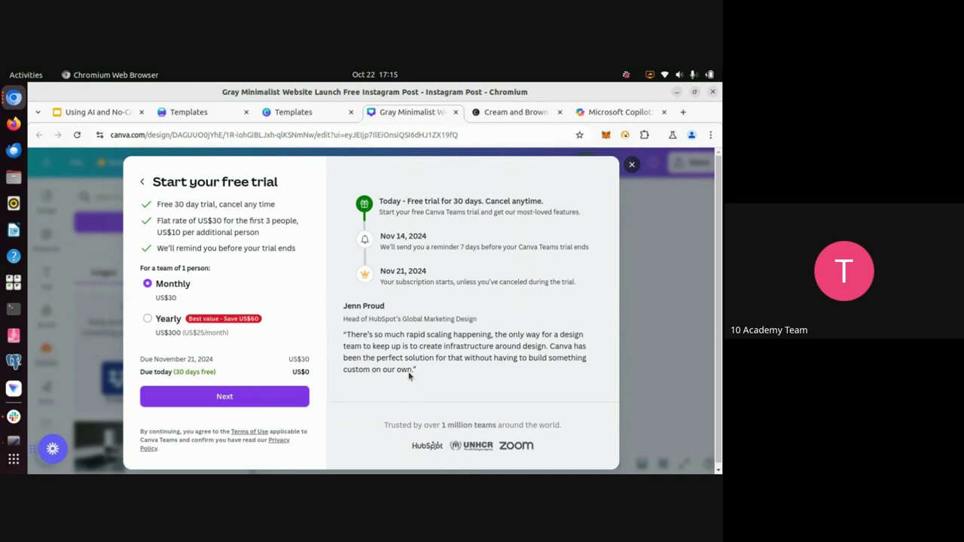
left_click(632, 165)
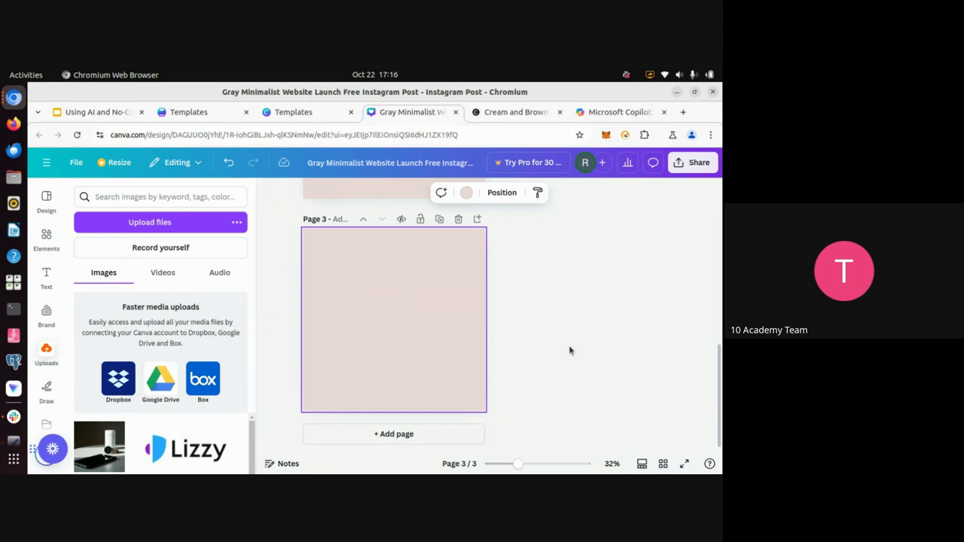
- Close the Instagram post design and open the recent Cream and Brown Photographic Beauty Site Launch Website design
scroll(569, 351, "up", 10)
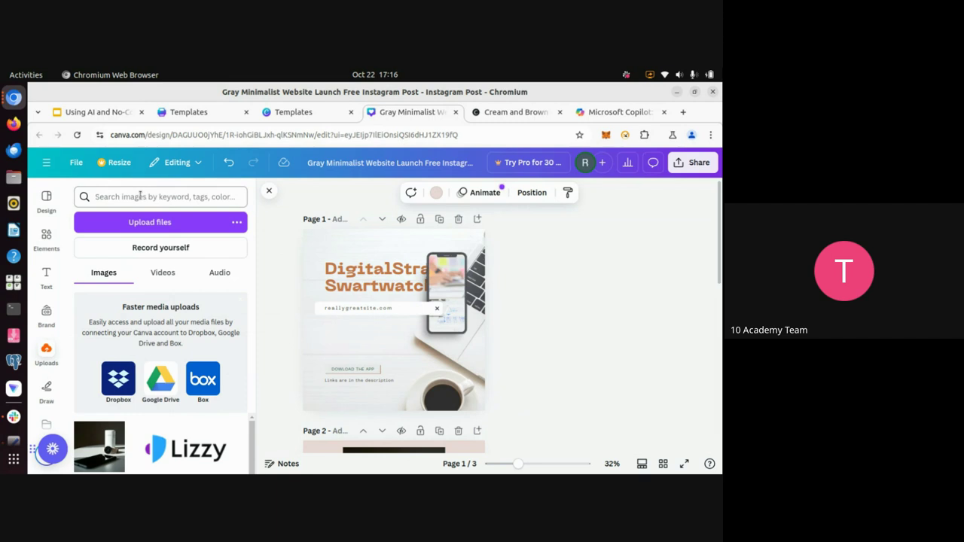
left_click(46, 164)
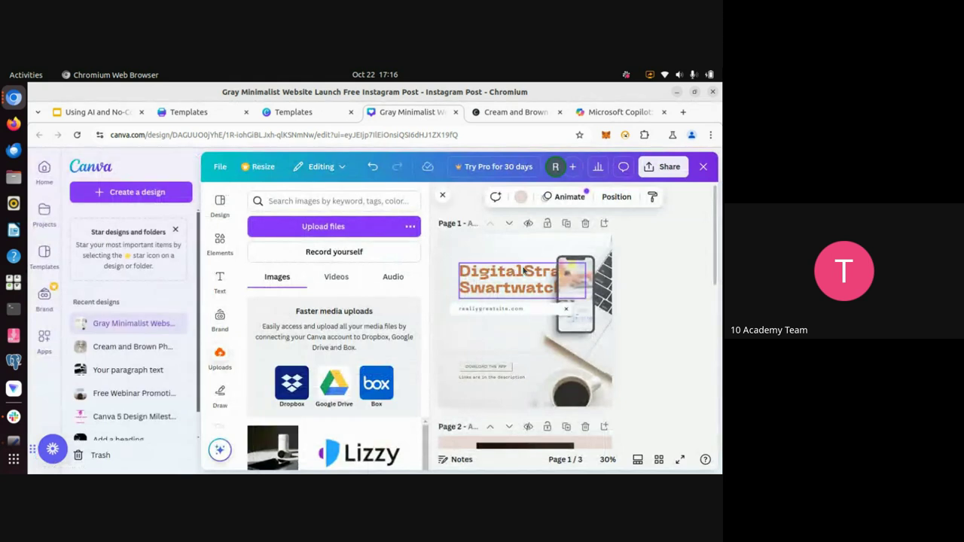
left_click(703, 167)
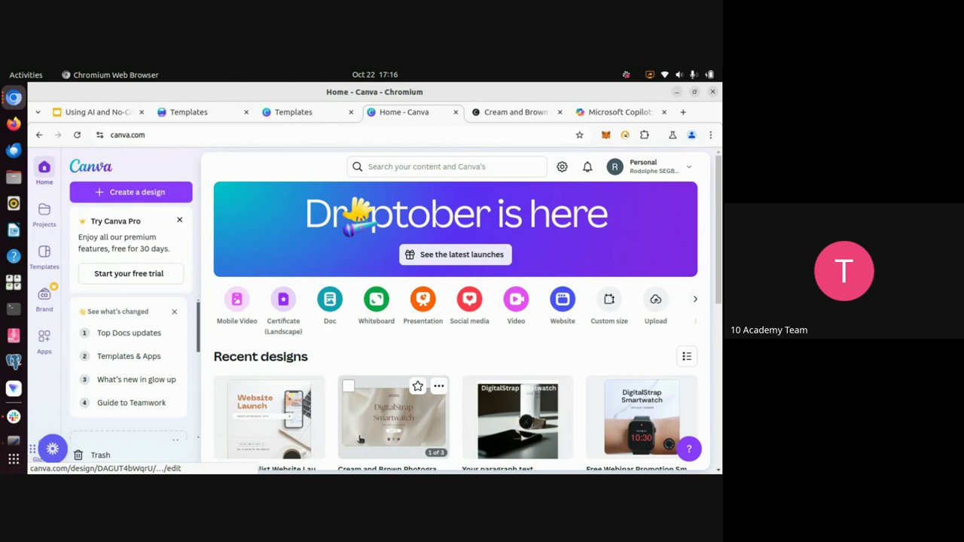
left_click(399, 429)
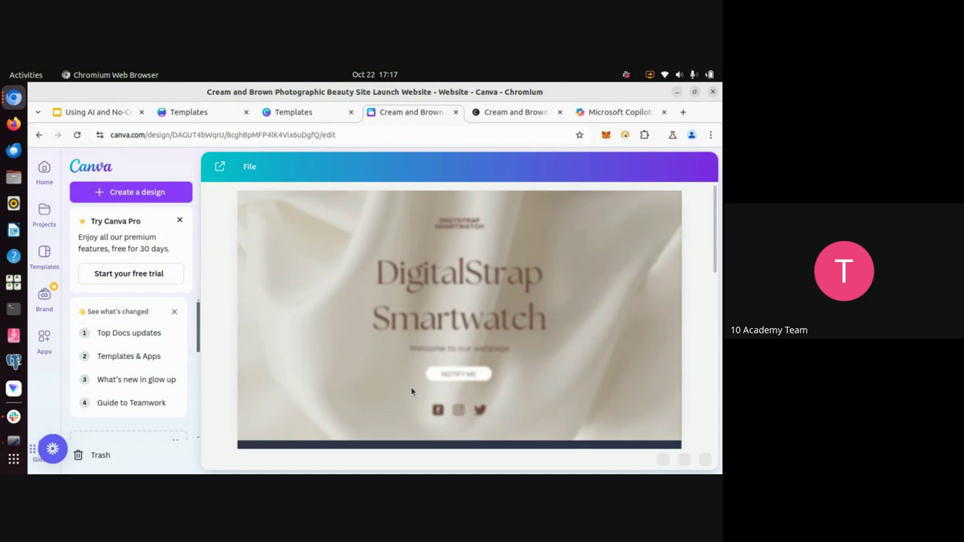
- Review the website's pages and its publishing options, opening the website URL for editing and closing it without a change
scroll(411, 386, "down", 1)
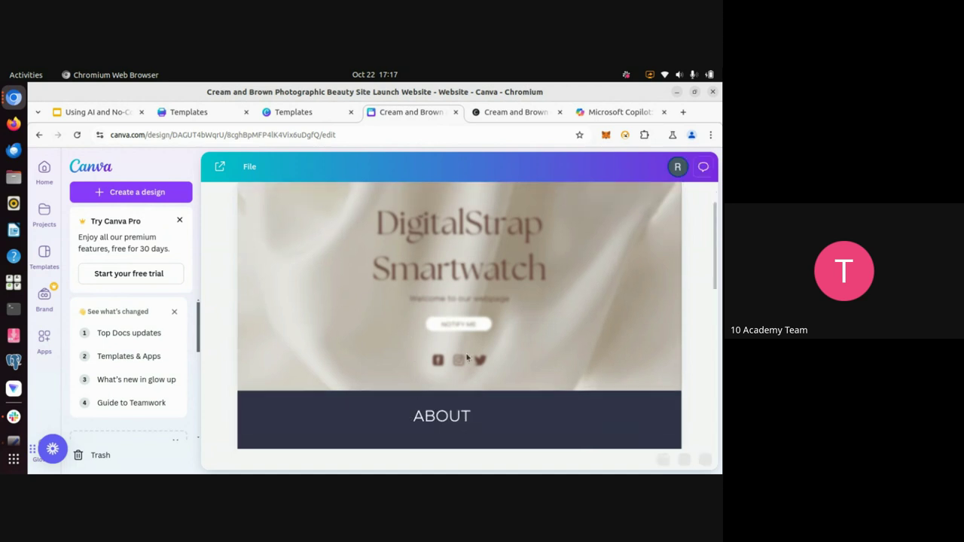
scroll(466, 357, "down", 5)
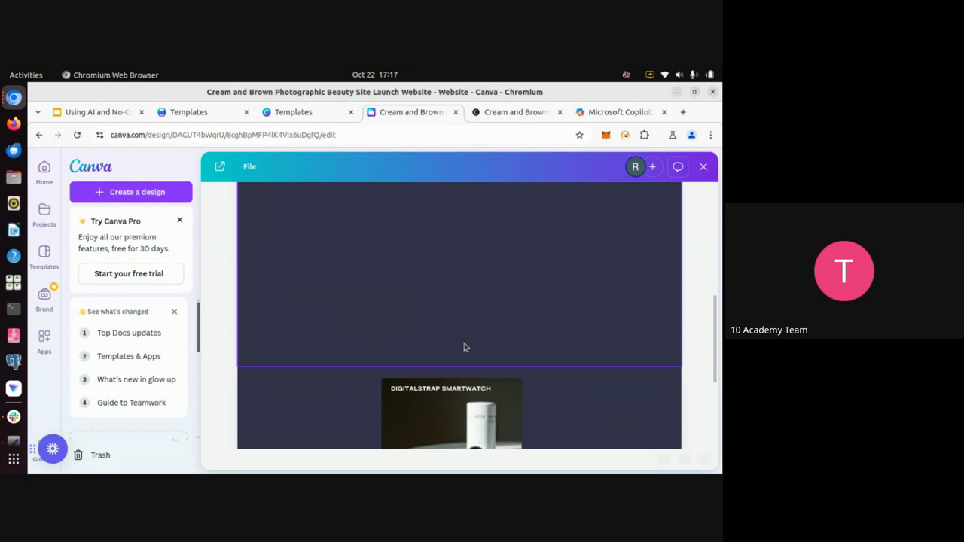
scroll(464, 347, "up", 5)
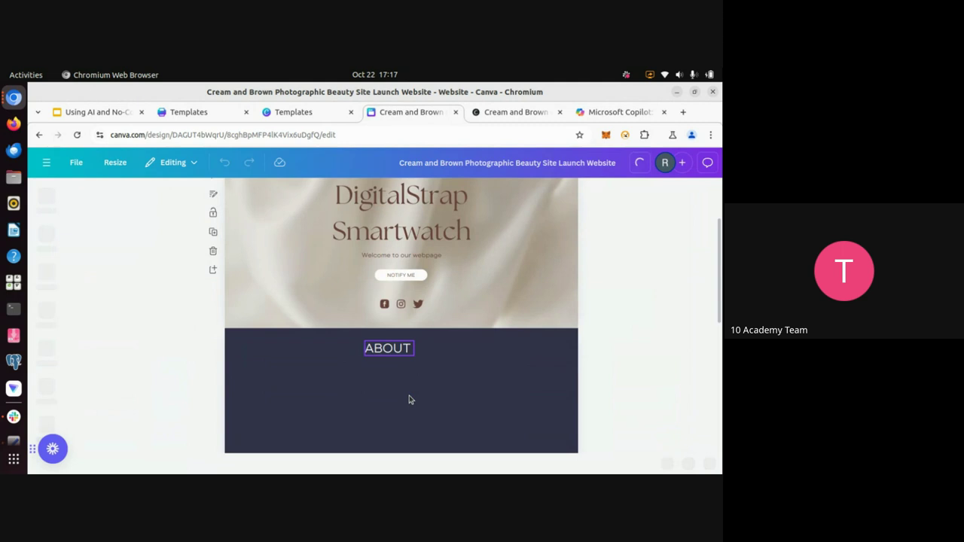
scroll(410, 399, "down", 3)
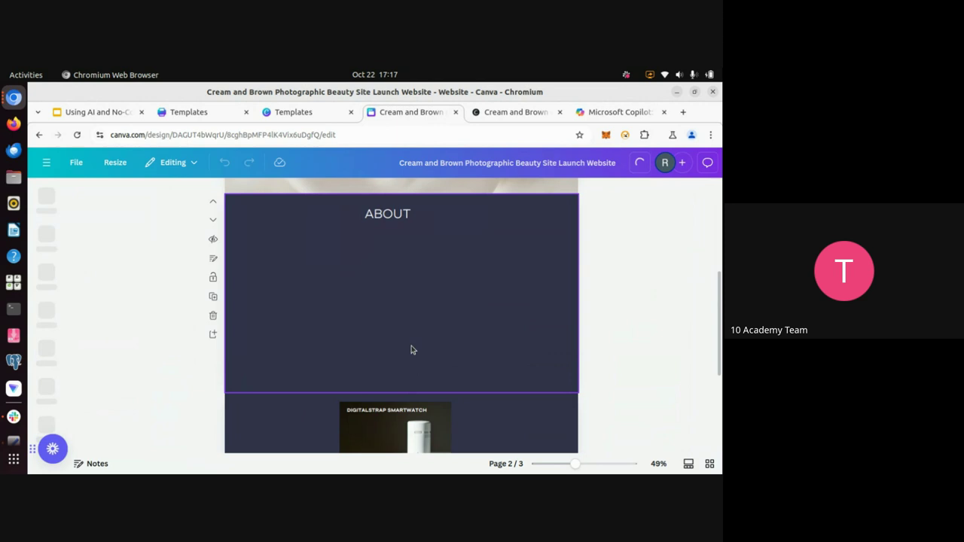
scroll(410, 350, "down", 4)
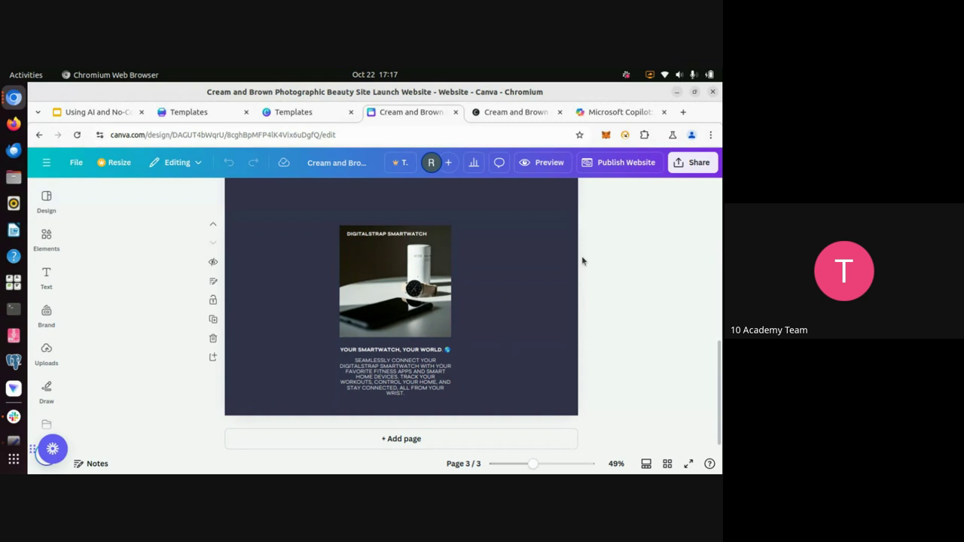
left_click(626, 170)
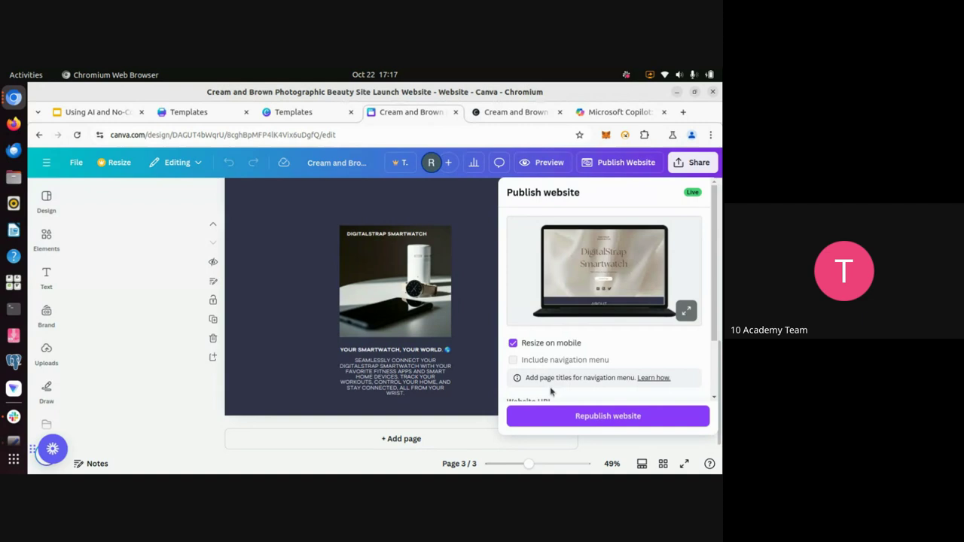
scroll(571, 390, "down", 2)
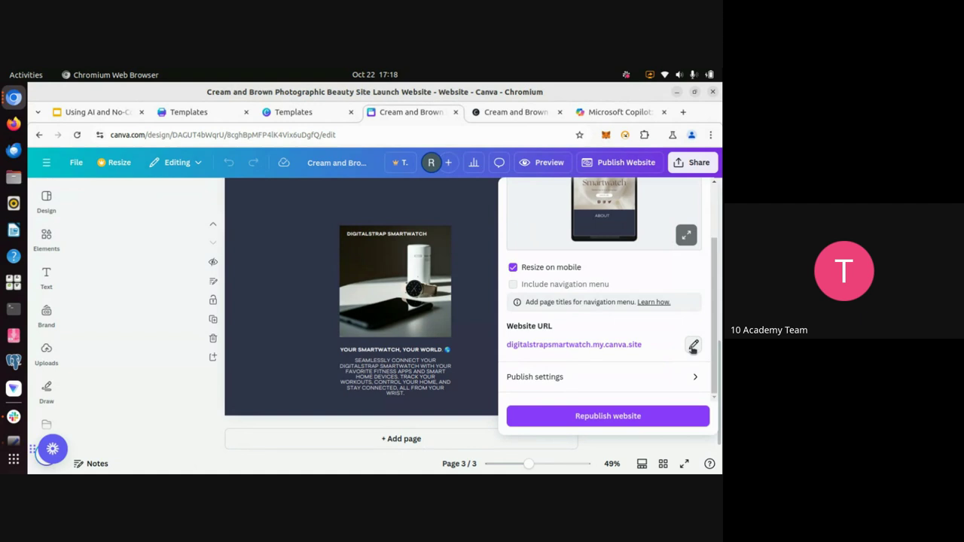
left_click(693, 347)
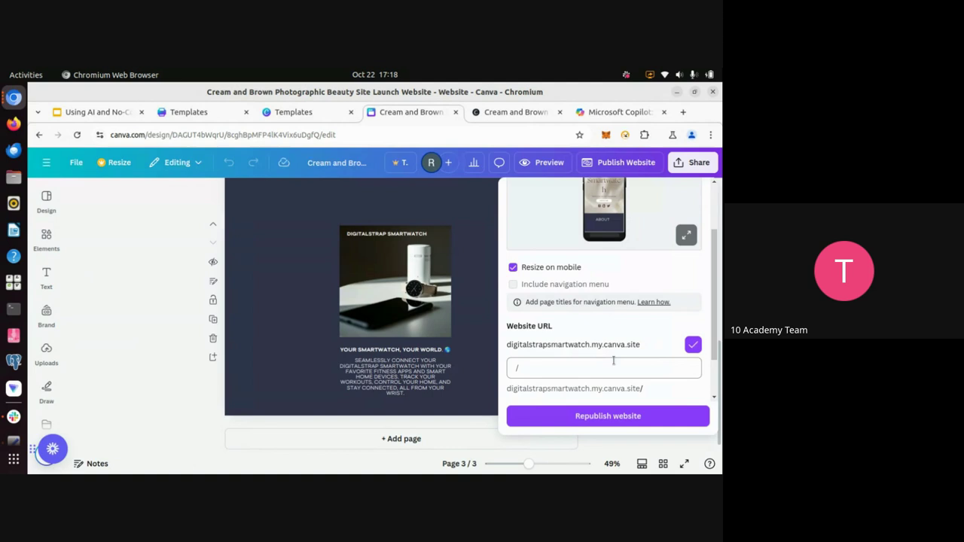
left_click(694, 349)
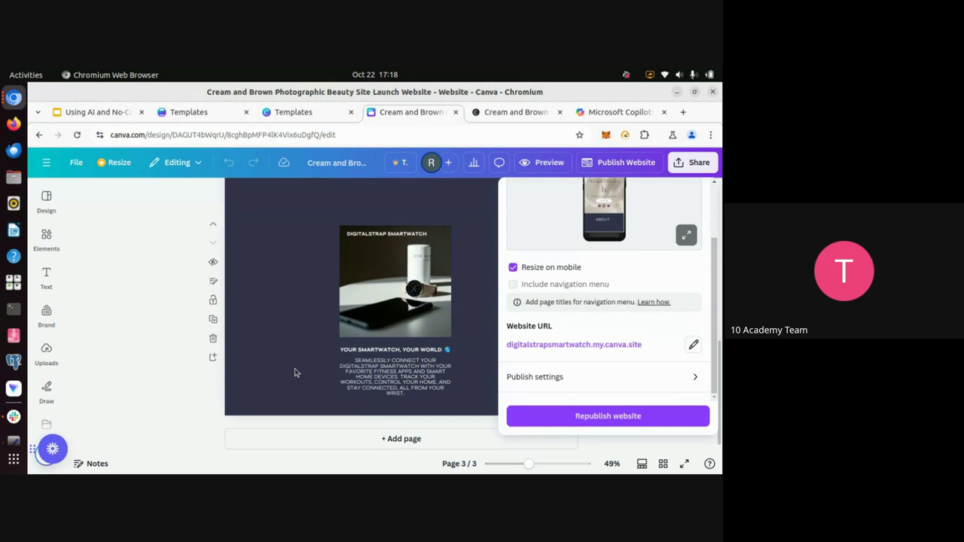
- Switch to the Google Meet call and turn off the microphone
key("alt+Tab")
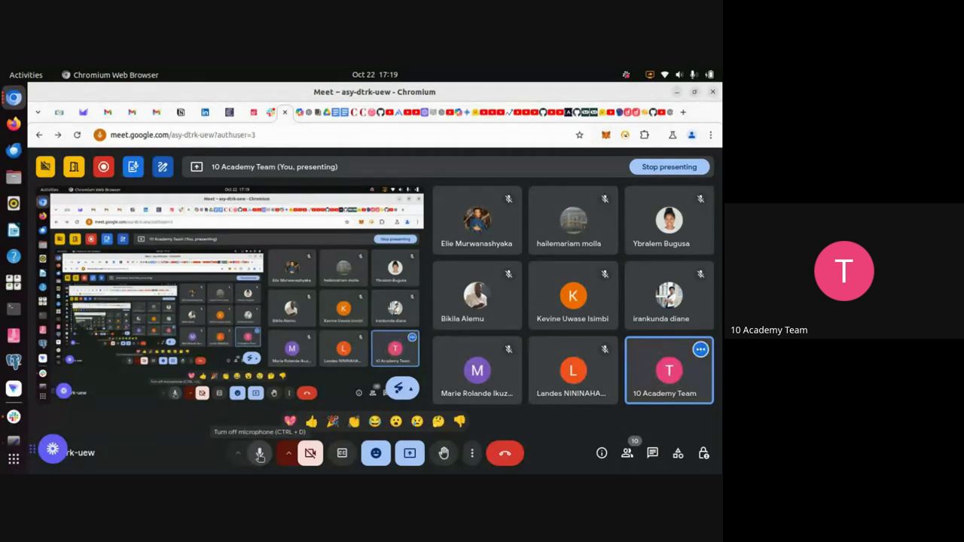
left_click(259, 454)
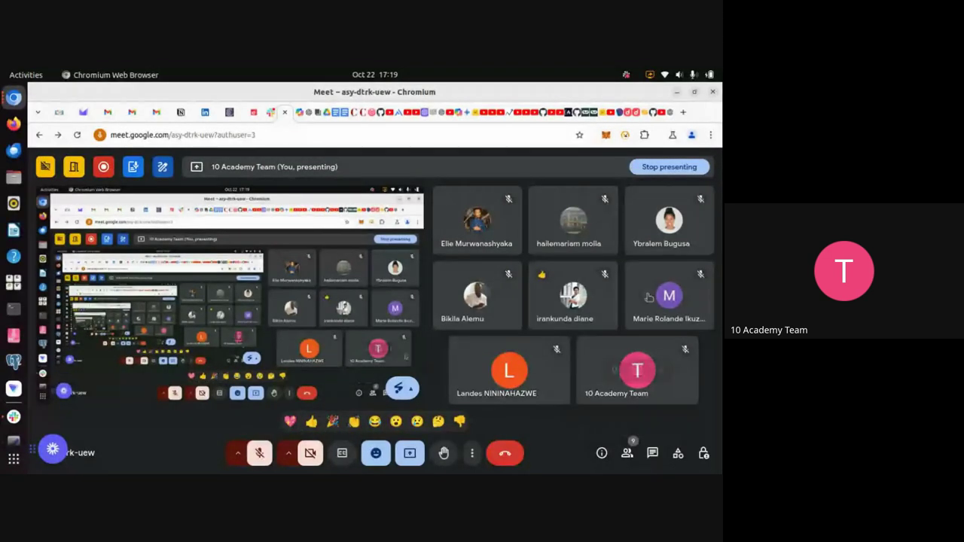
- Stop the meeting recording, with transcribing also set to stop
left_click(676, 457)
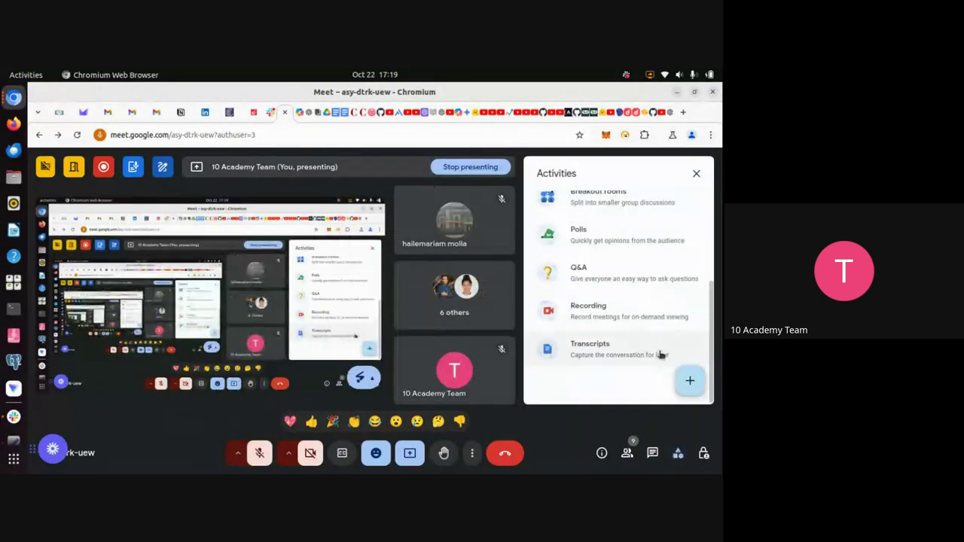
left_click(593, 313)
scroll(592, 382, "down", 3)
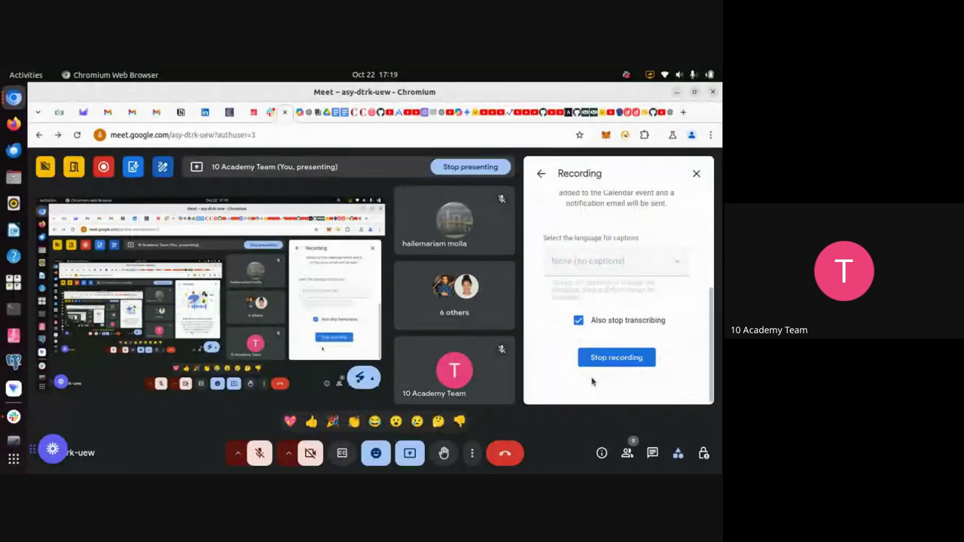
left_click(617, 358)
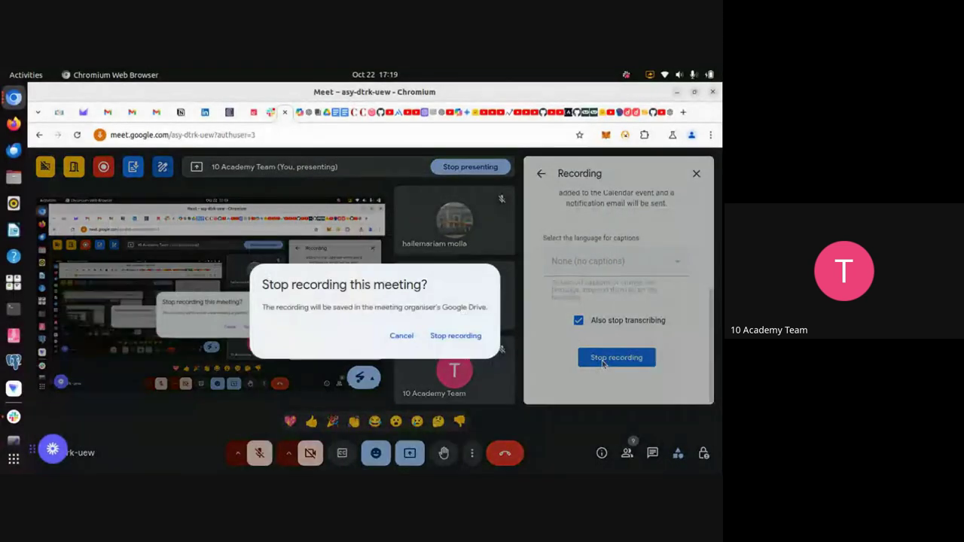